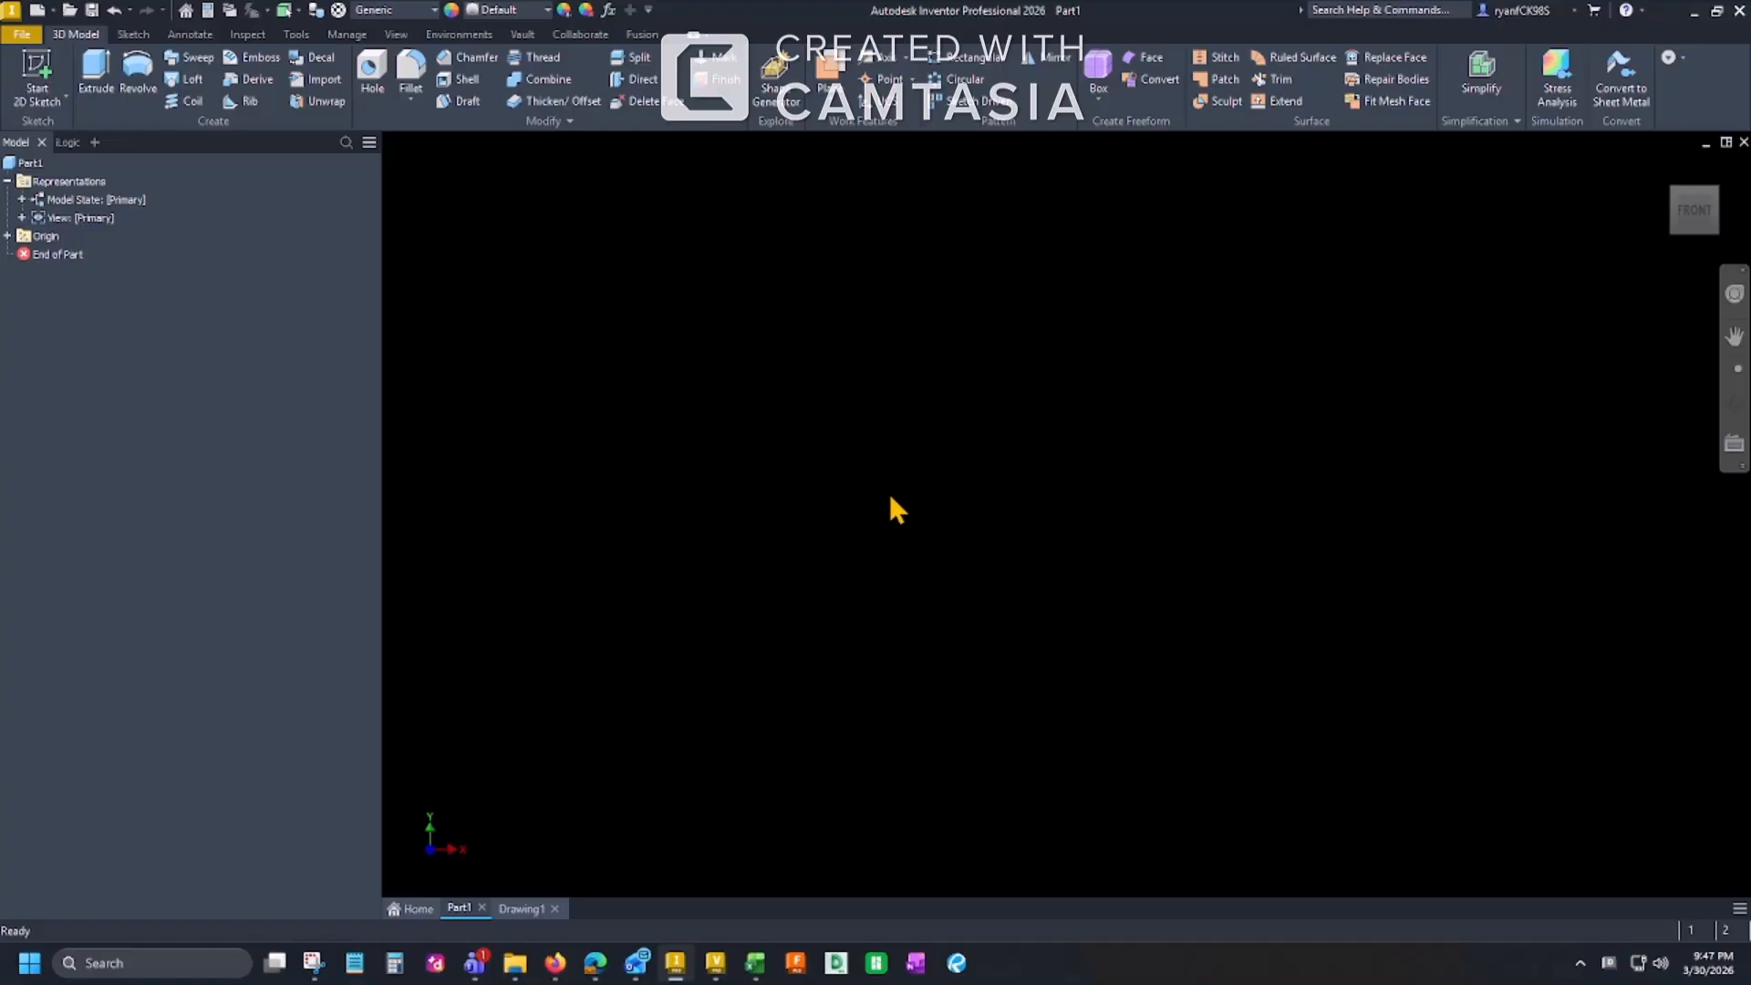
# Step: Start a sketch on the front plane and draw a horizontal line from the origin along the horizontal axis
pyautogui.press('s')
pyautogui.click(912, 314)
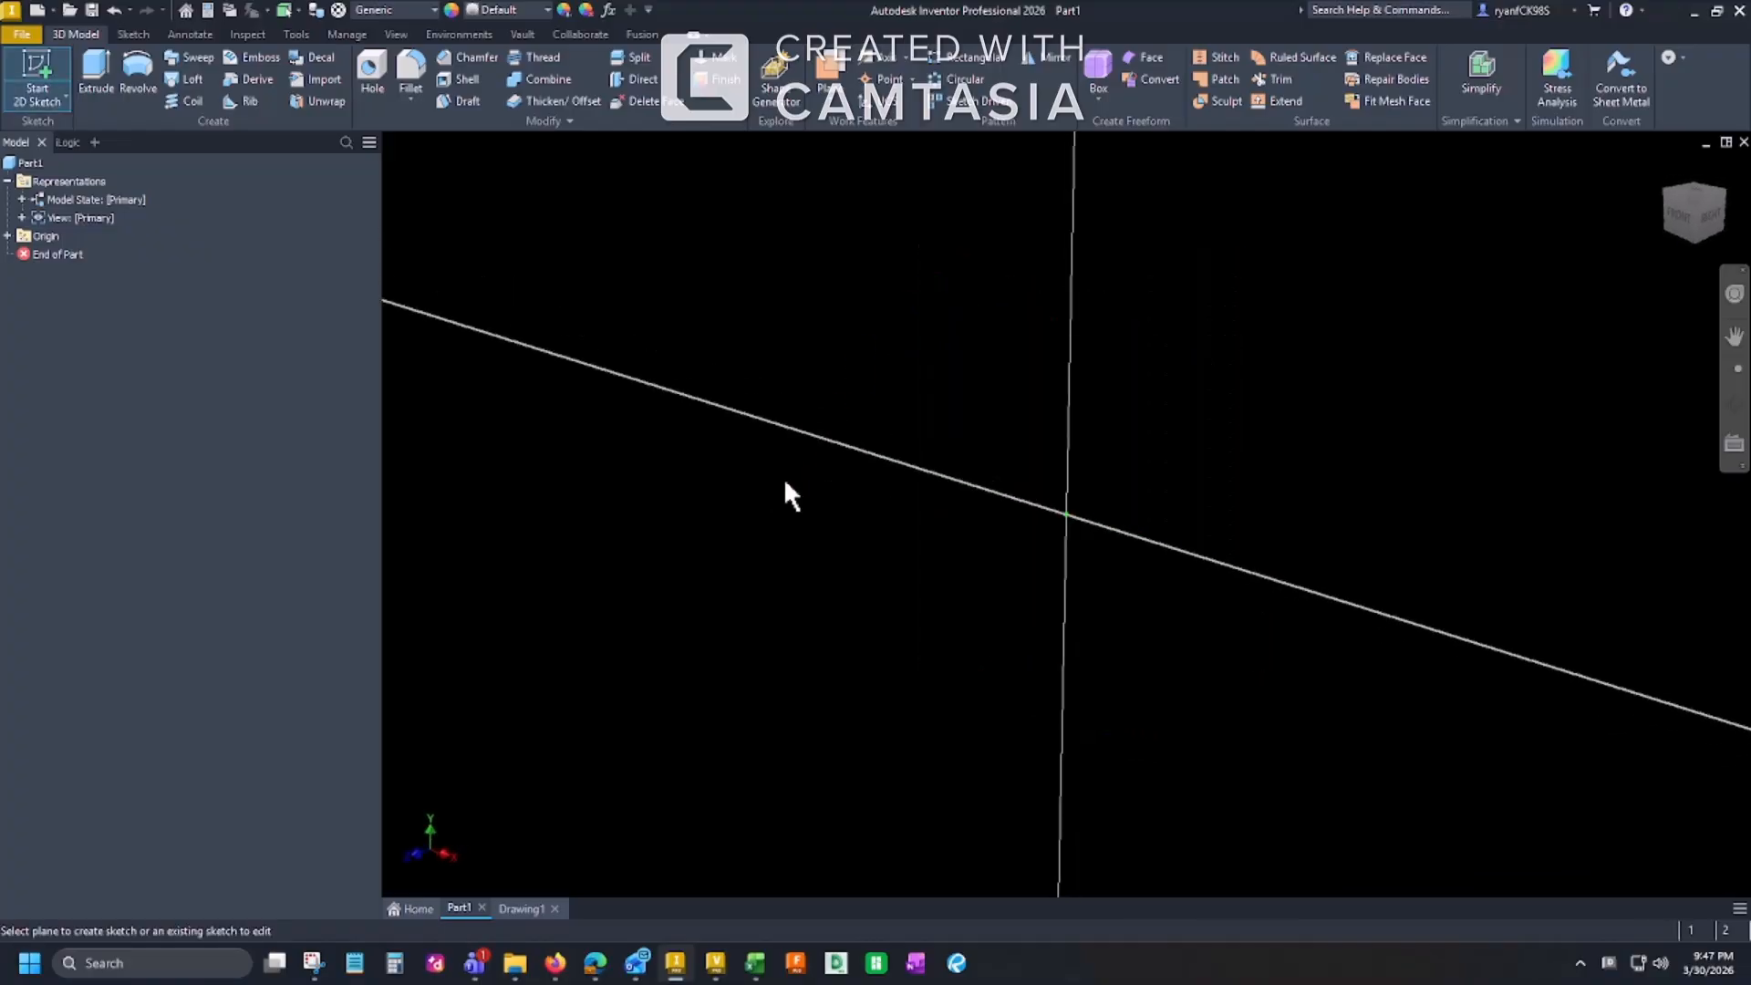
pyautogui.moveTo(1245, 399)
pyautogui.mouseDown(button='middle')
pyautogui.moveTo(1086, 459)
pyautogui.moveTo(999, 517)
pyautogui.mouseUp(button='middle')
pyautogui.press('l')
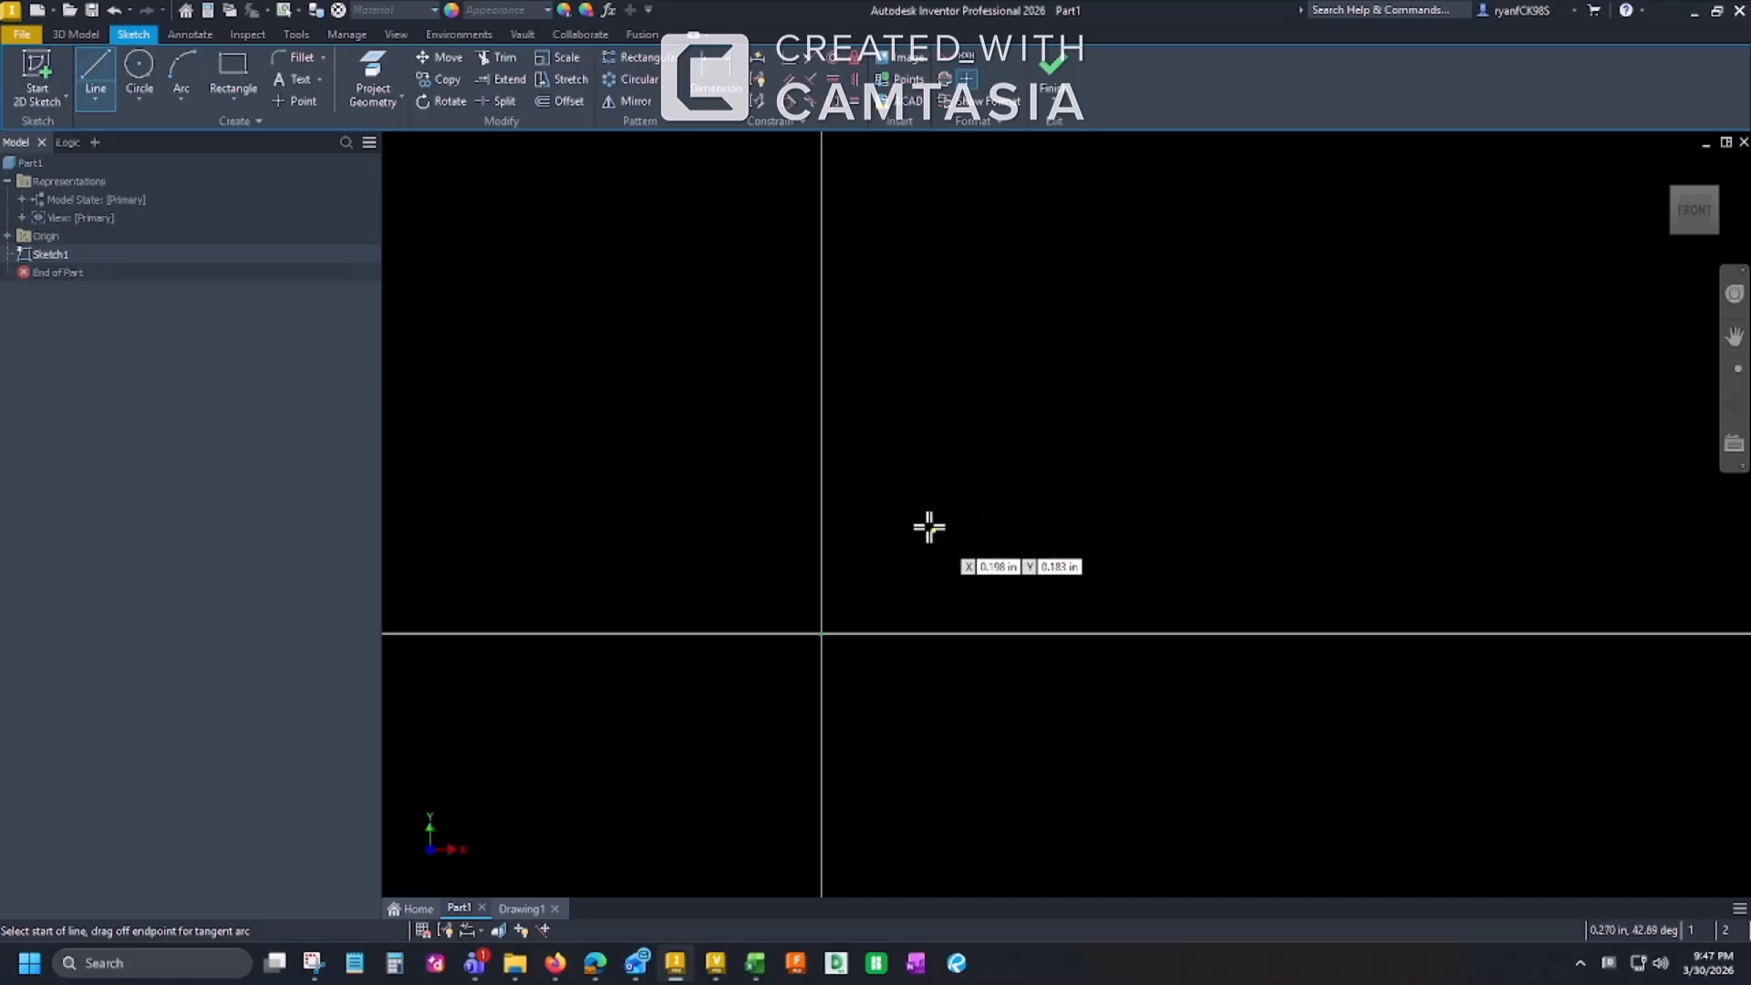
pyautogui.click(820, 633)
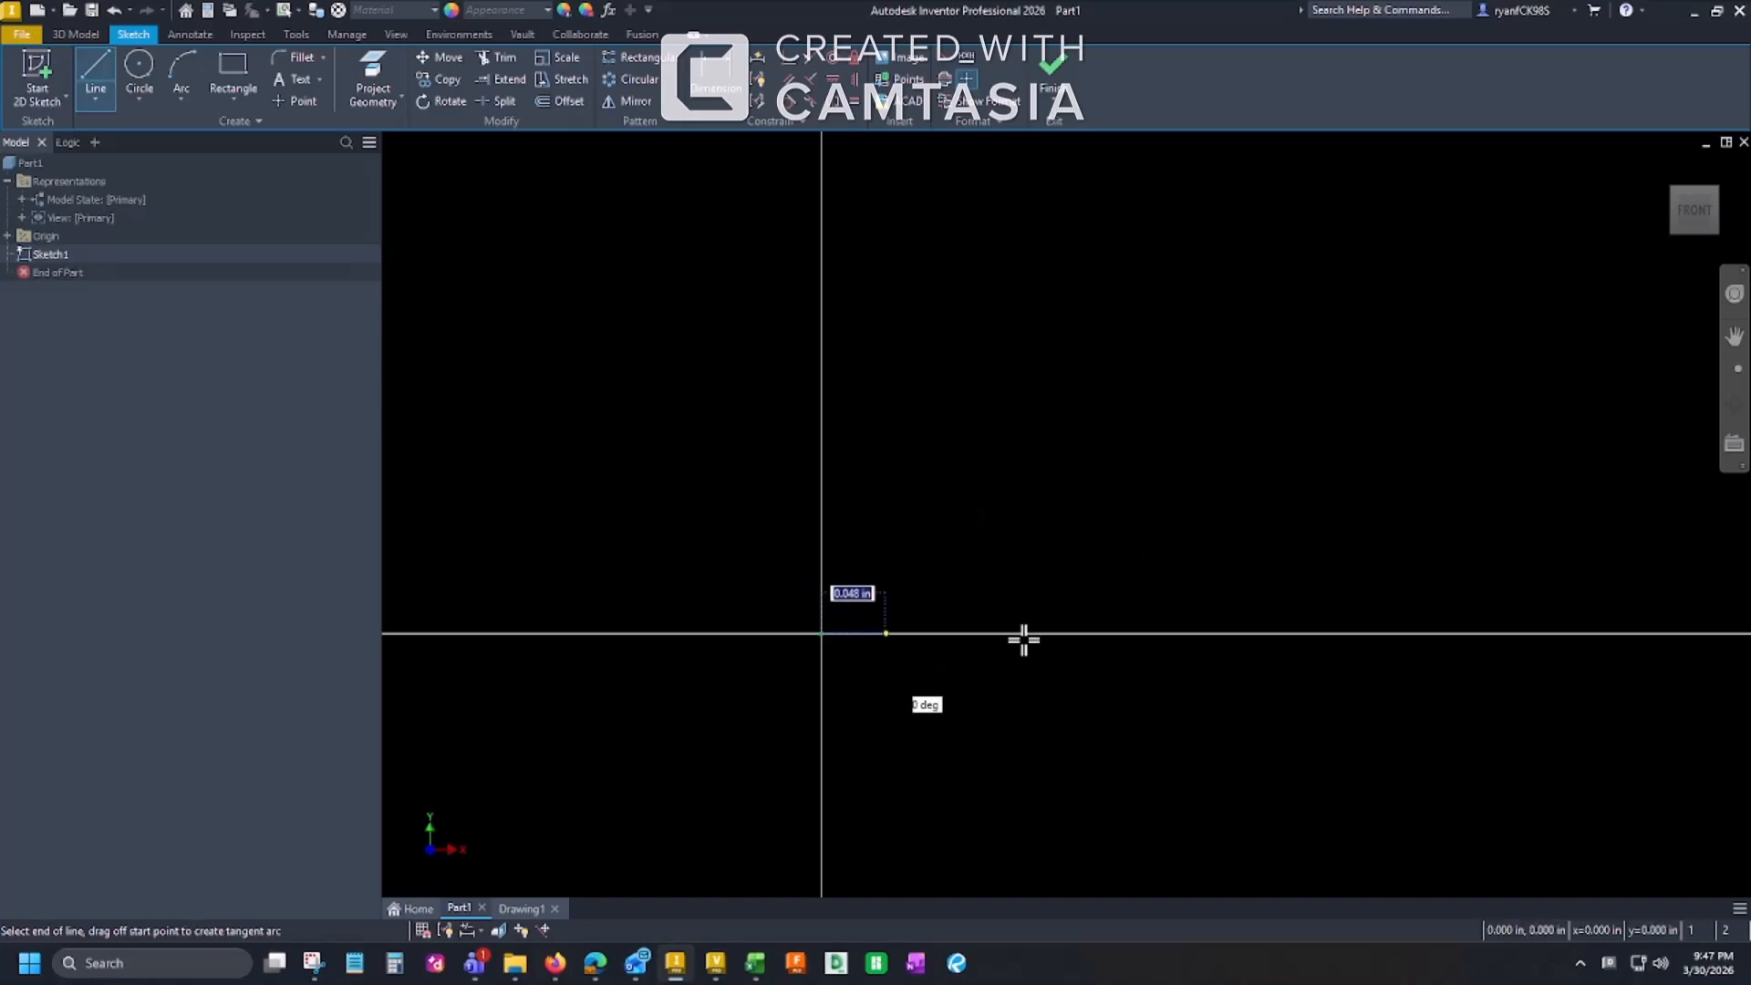
pyautogui.click(1156, 634)
pyautogui.press('Escape')
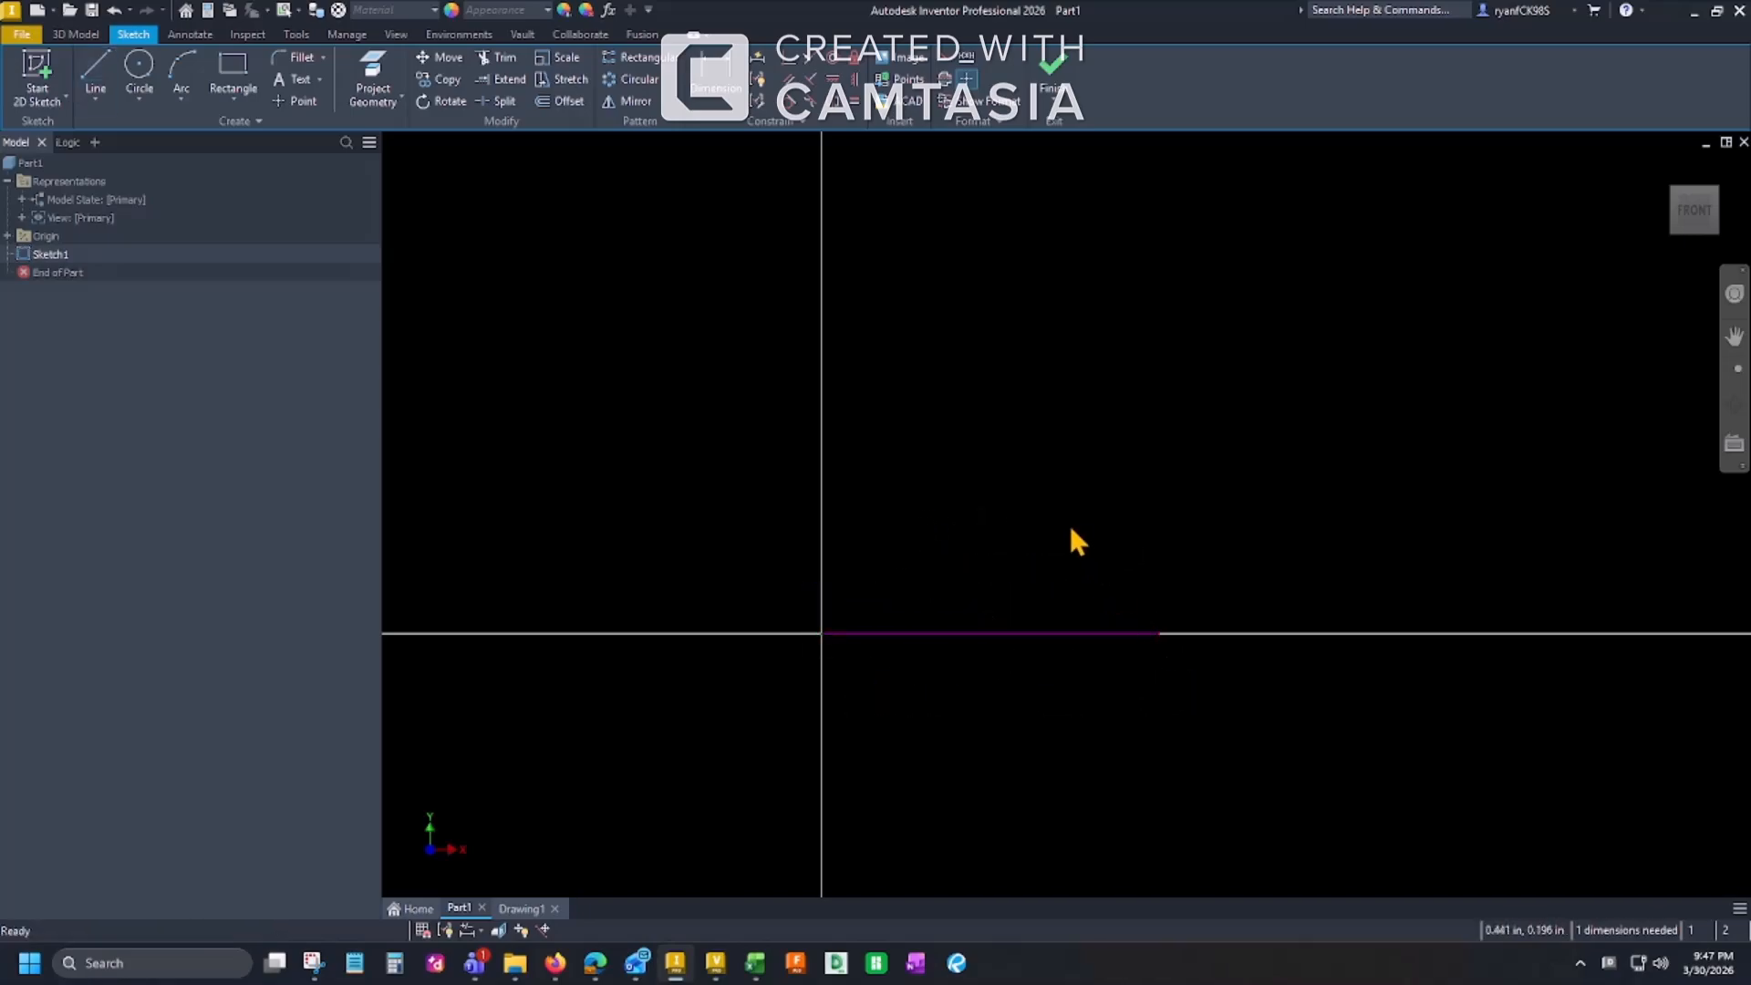
# Step: Convert the horizontal line at the origin into a centerline
pyautogui.moveTo(1070, 539)
pyautogui.mouseDown(button='middle')
pyautogui.moveTo(1048, 613)
pyautogui.moveTo(994, 611)
pyautogui.mouseUp(button='middle')
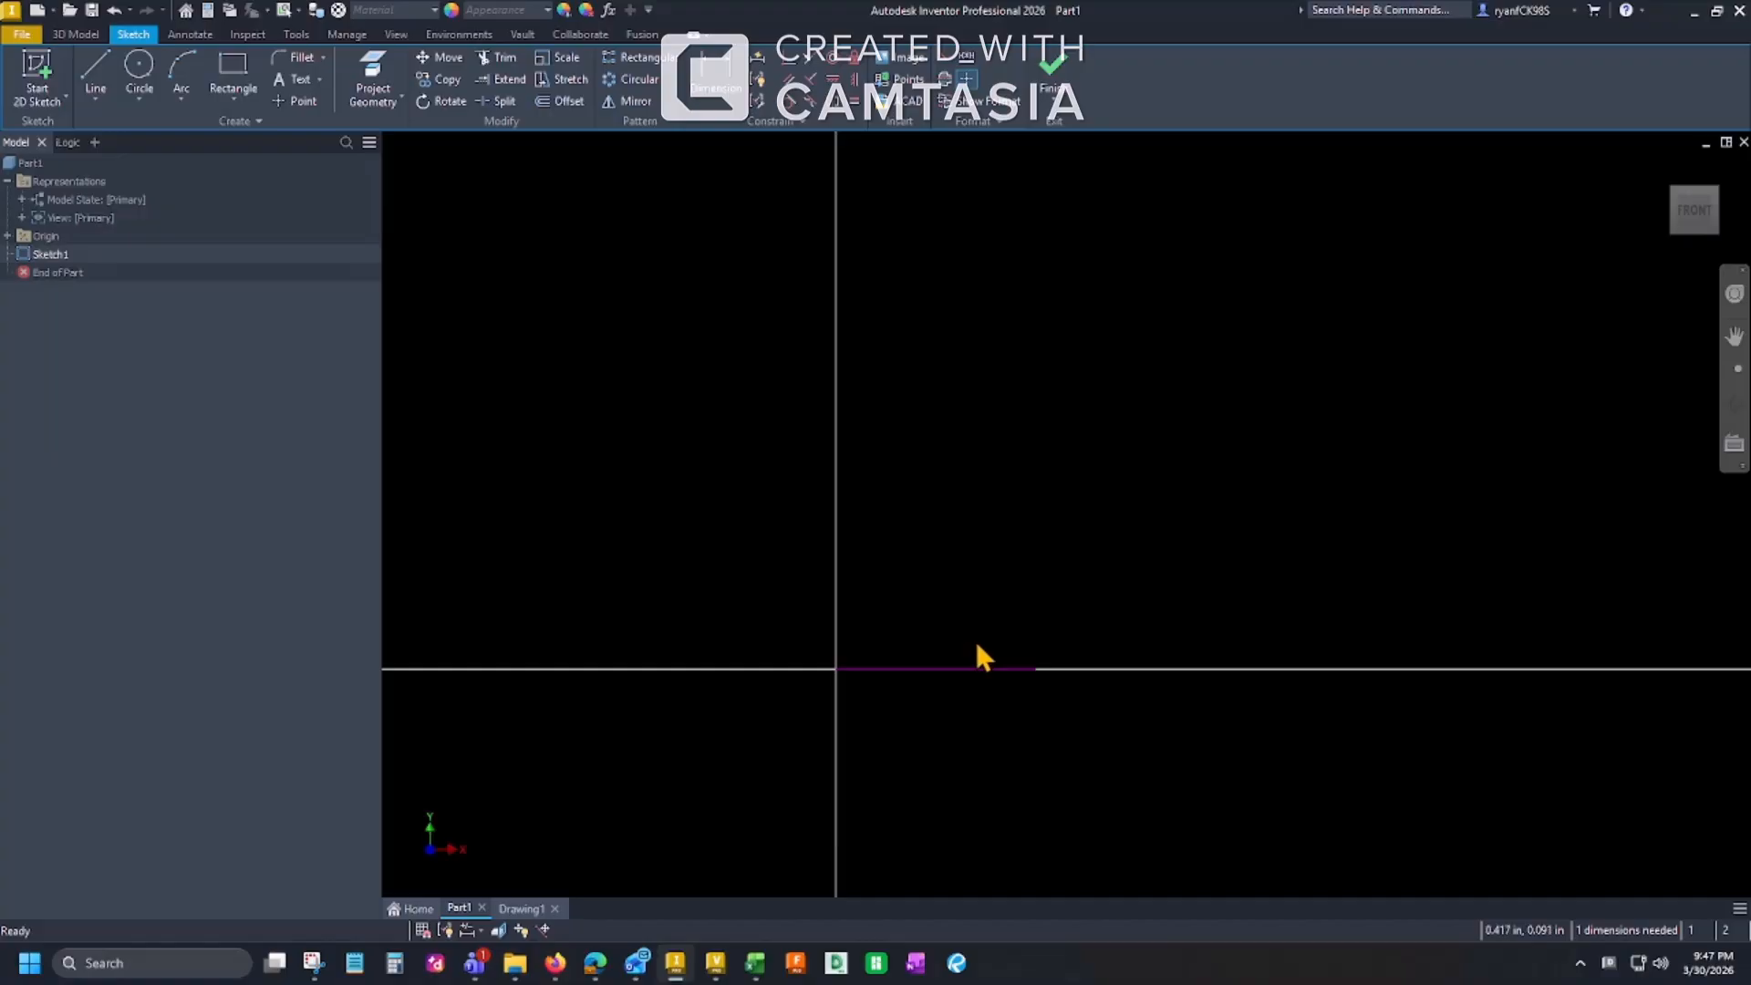
pyautogui.click(965, 669)
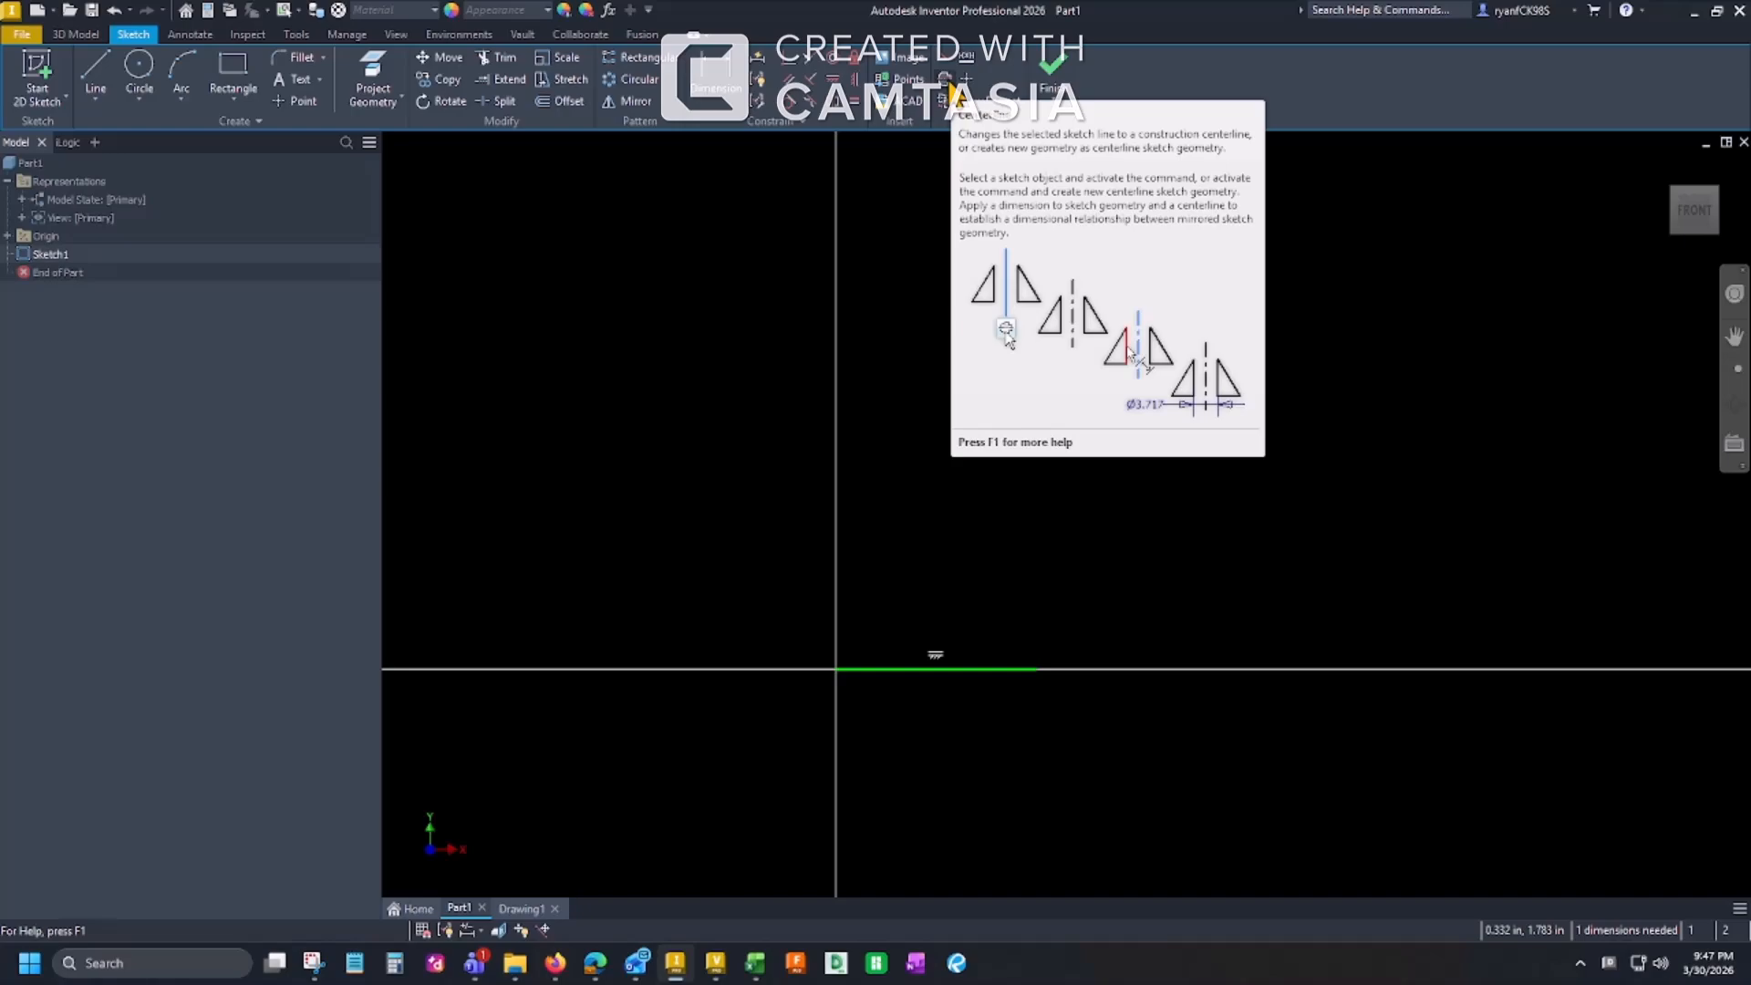
pyautogui.click(948, 86)
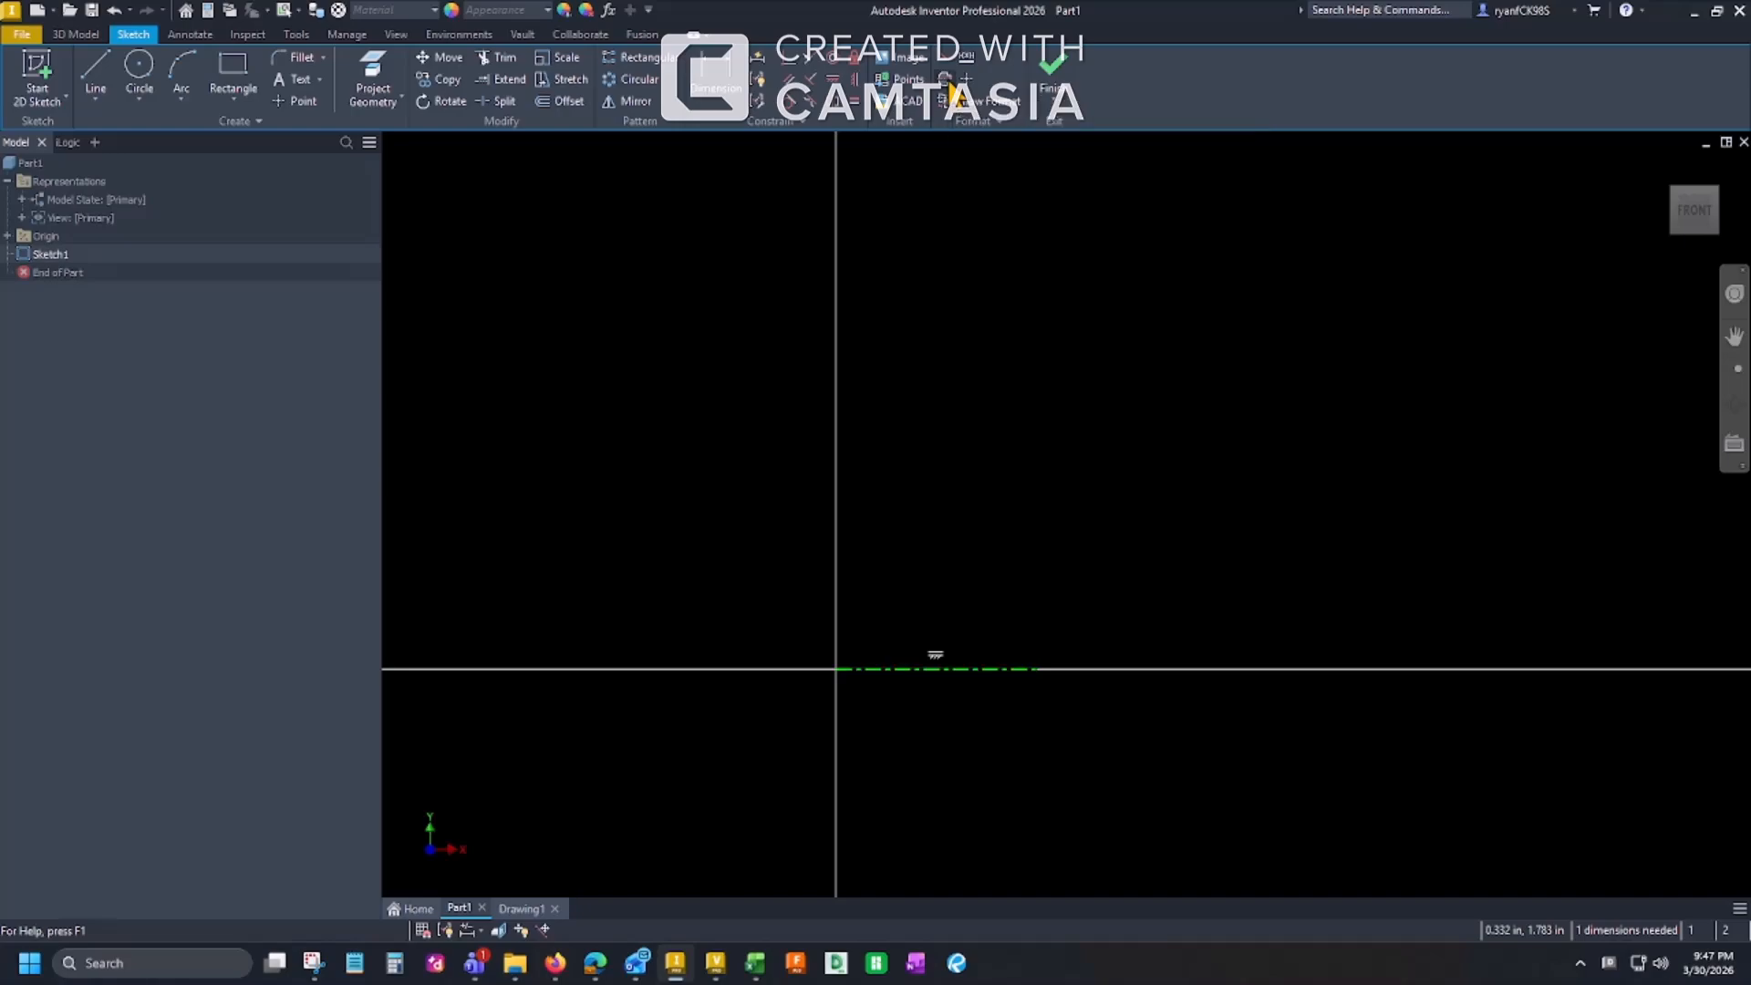
pyautogui.click(965, 495)
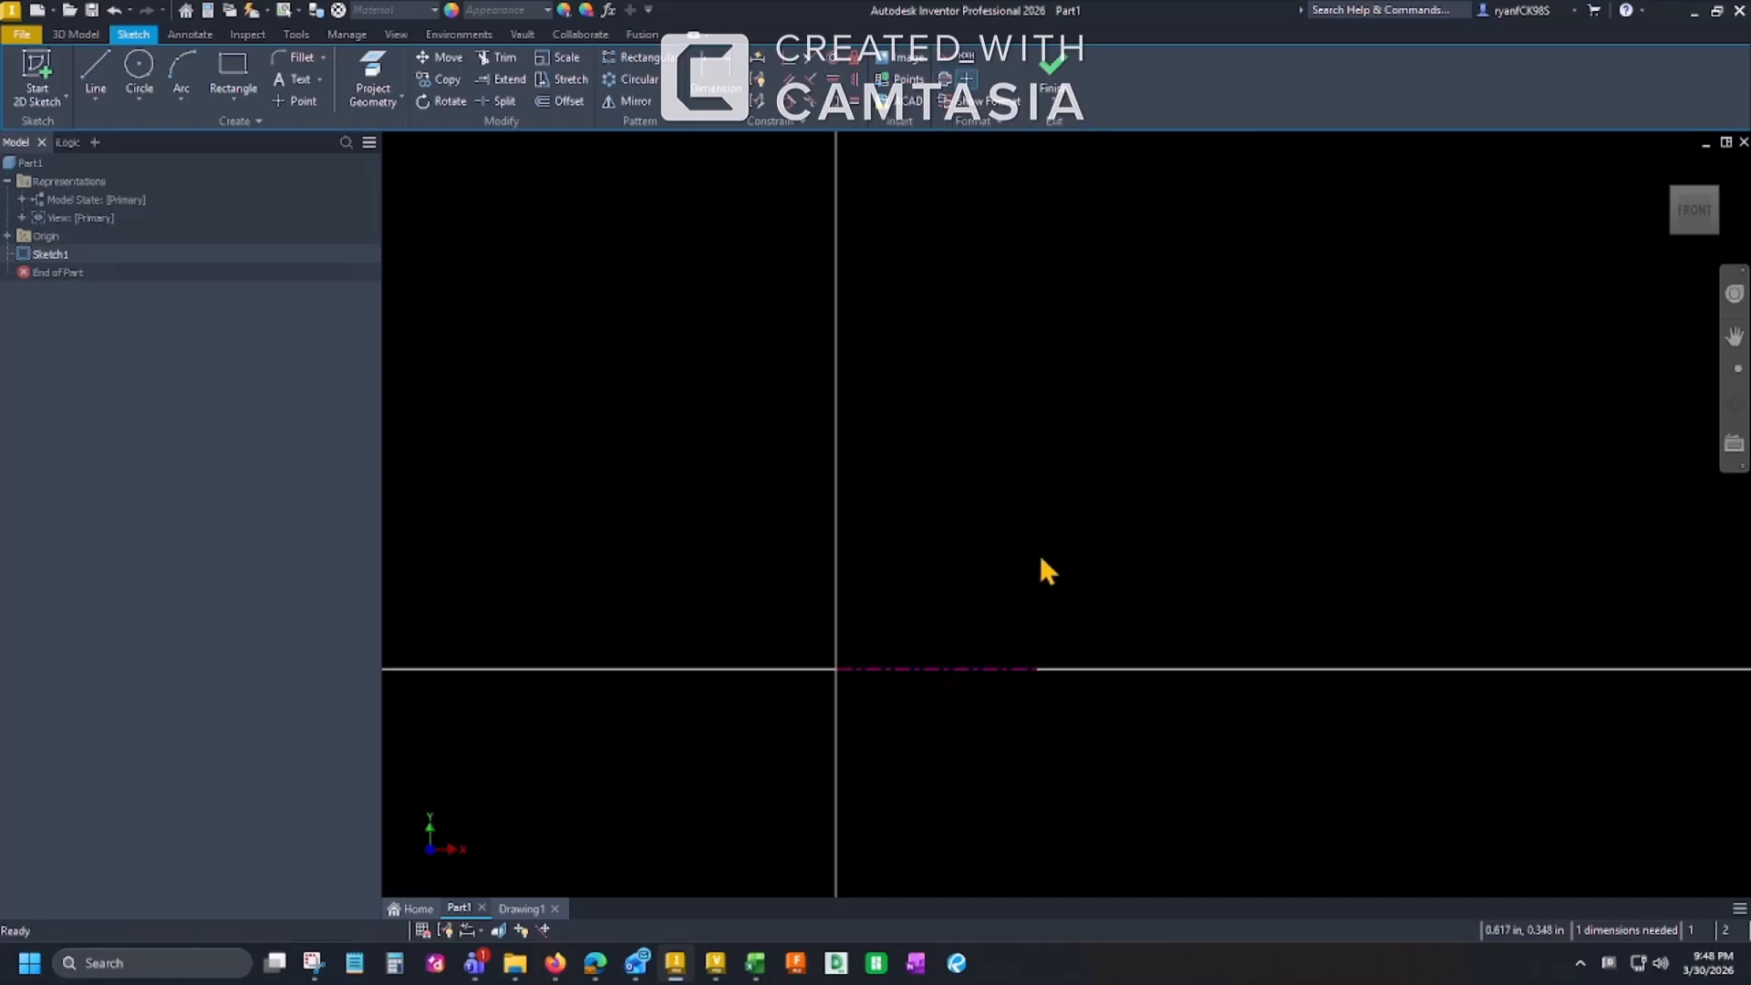
# Step: Sketch a closed eight-sided C-shaped profile on the vertical axis, about 0.48 in wide and 1 in tall, starting about 0.43 in above the centerline
pyautogui.scroll(4, 1049, 593)
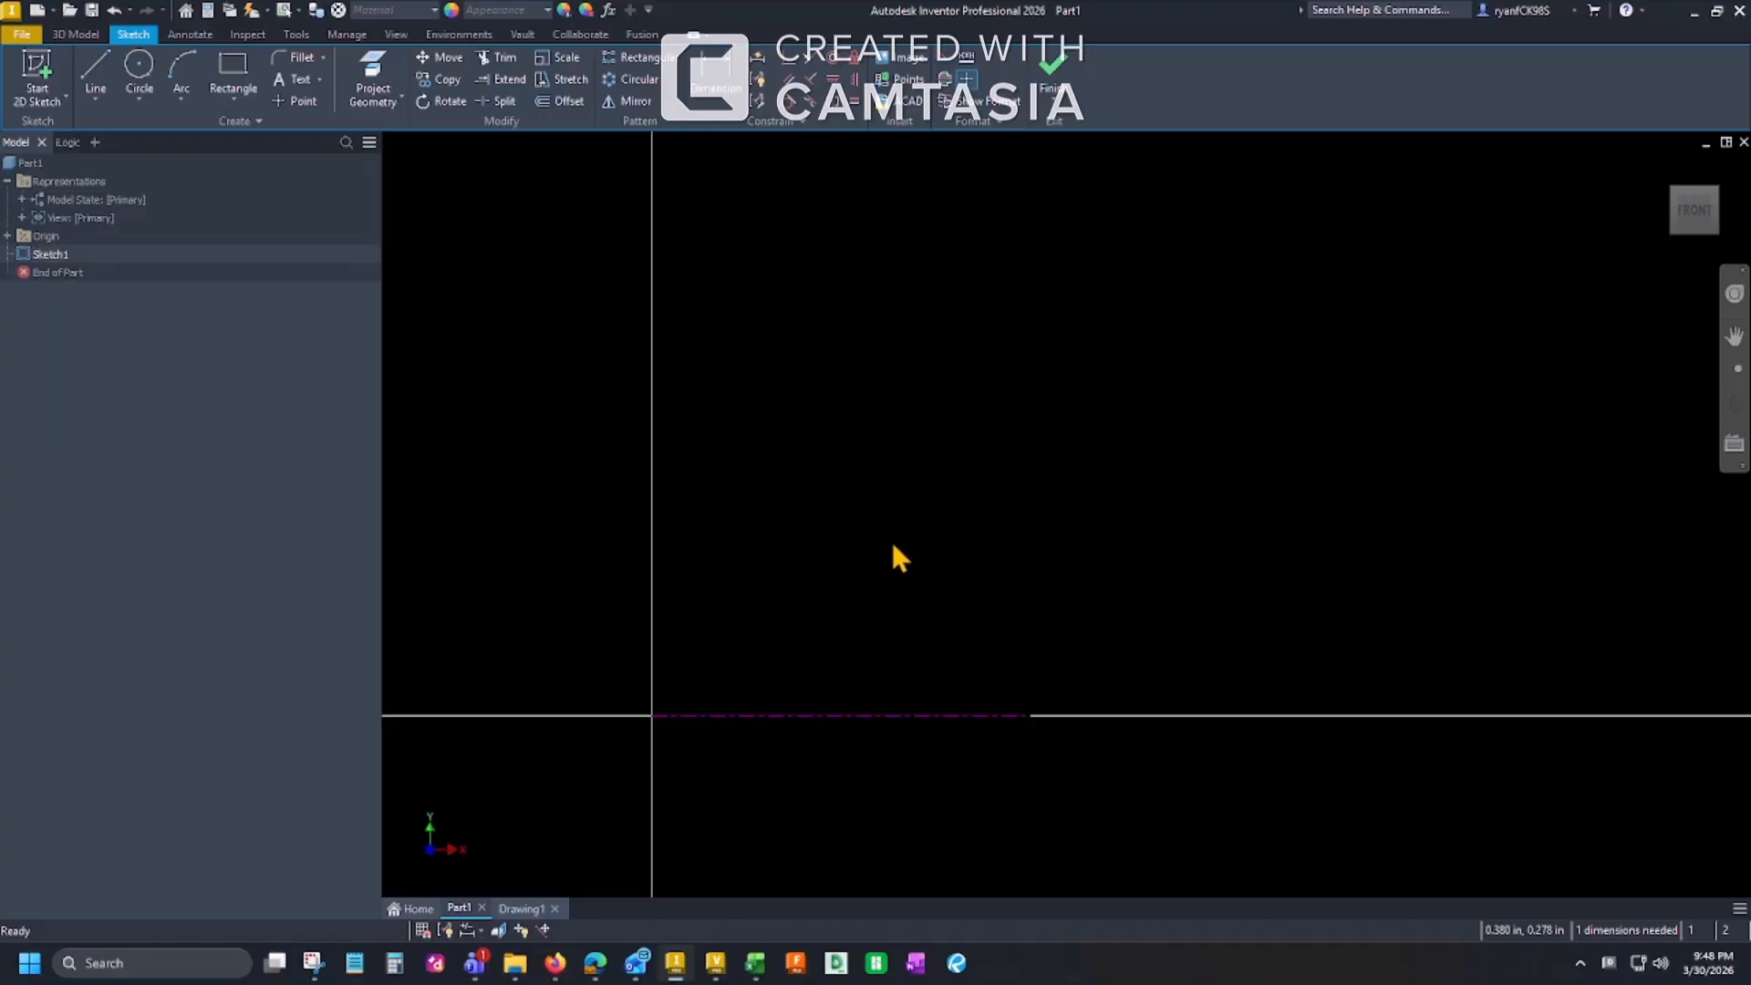
pyautogui.press('l')
pyautogui.moveTo(673, 551)
pyautogui.mouseDown(button='middle')
pyautogui.moveTo(684, 539)
pyautogui.moveTo(661, 586)
pyautogui.mouseUp(button='middle')
pyautogui.click(648, 573)
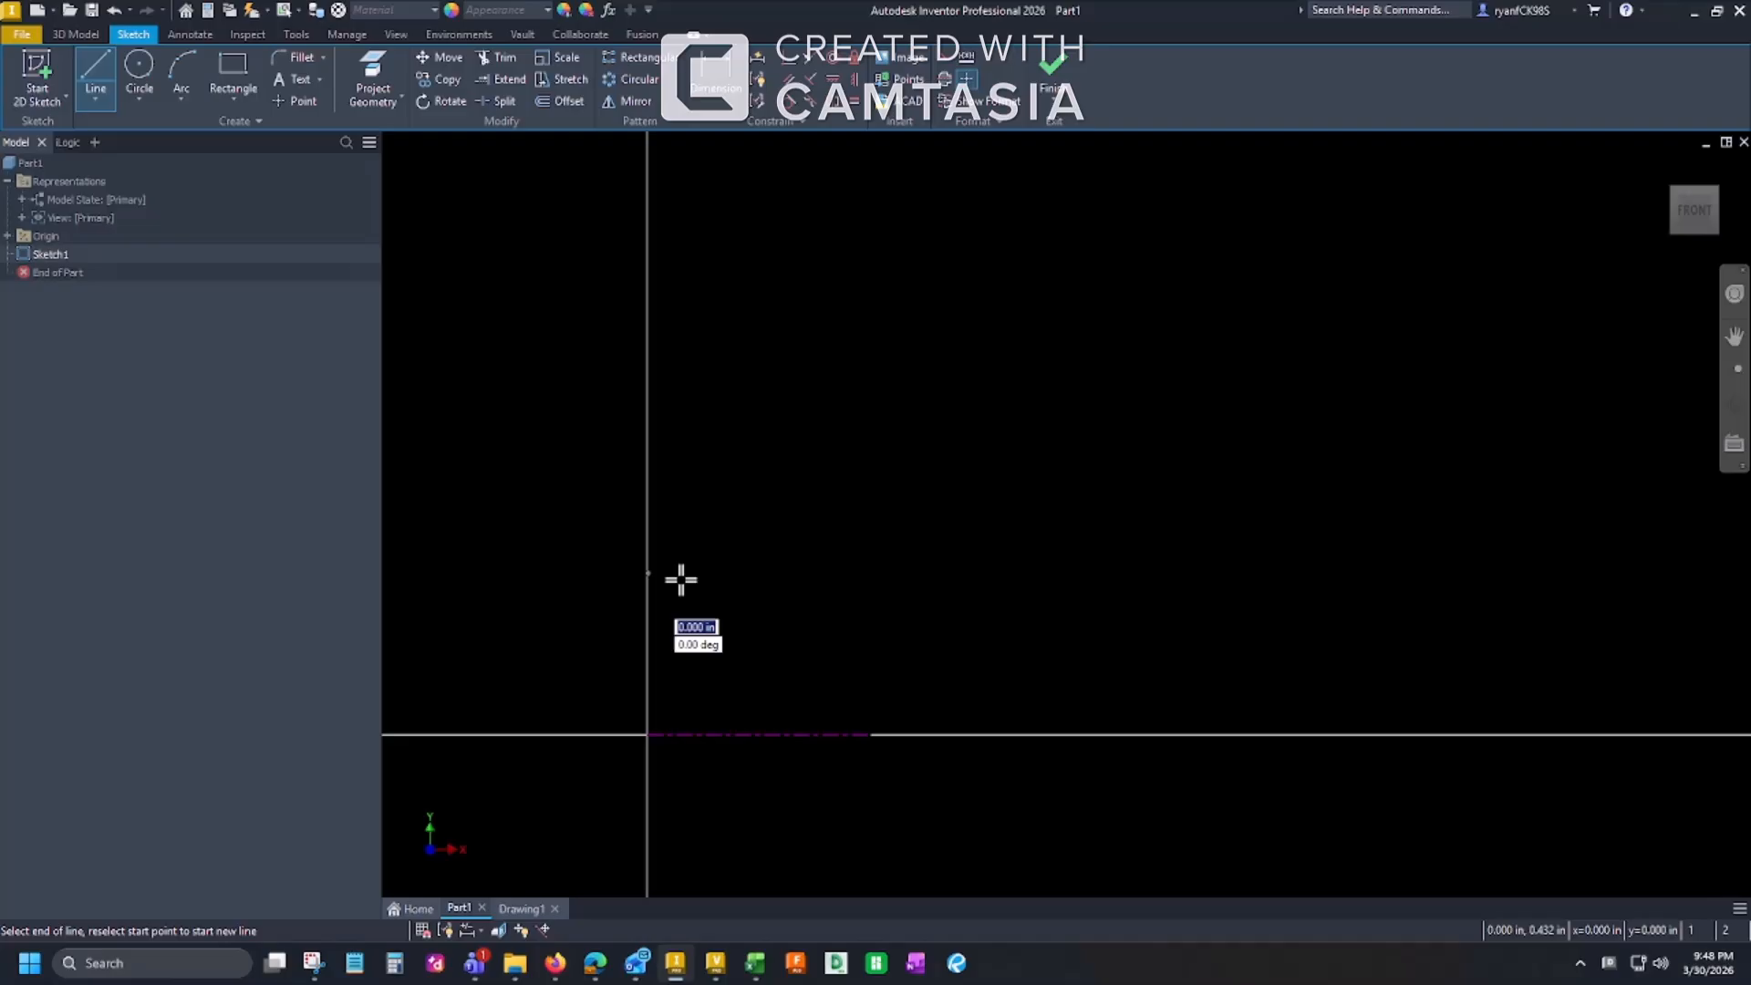
pyautogui.click(824, 574)
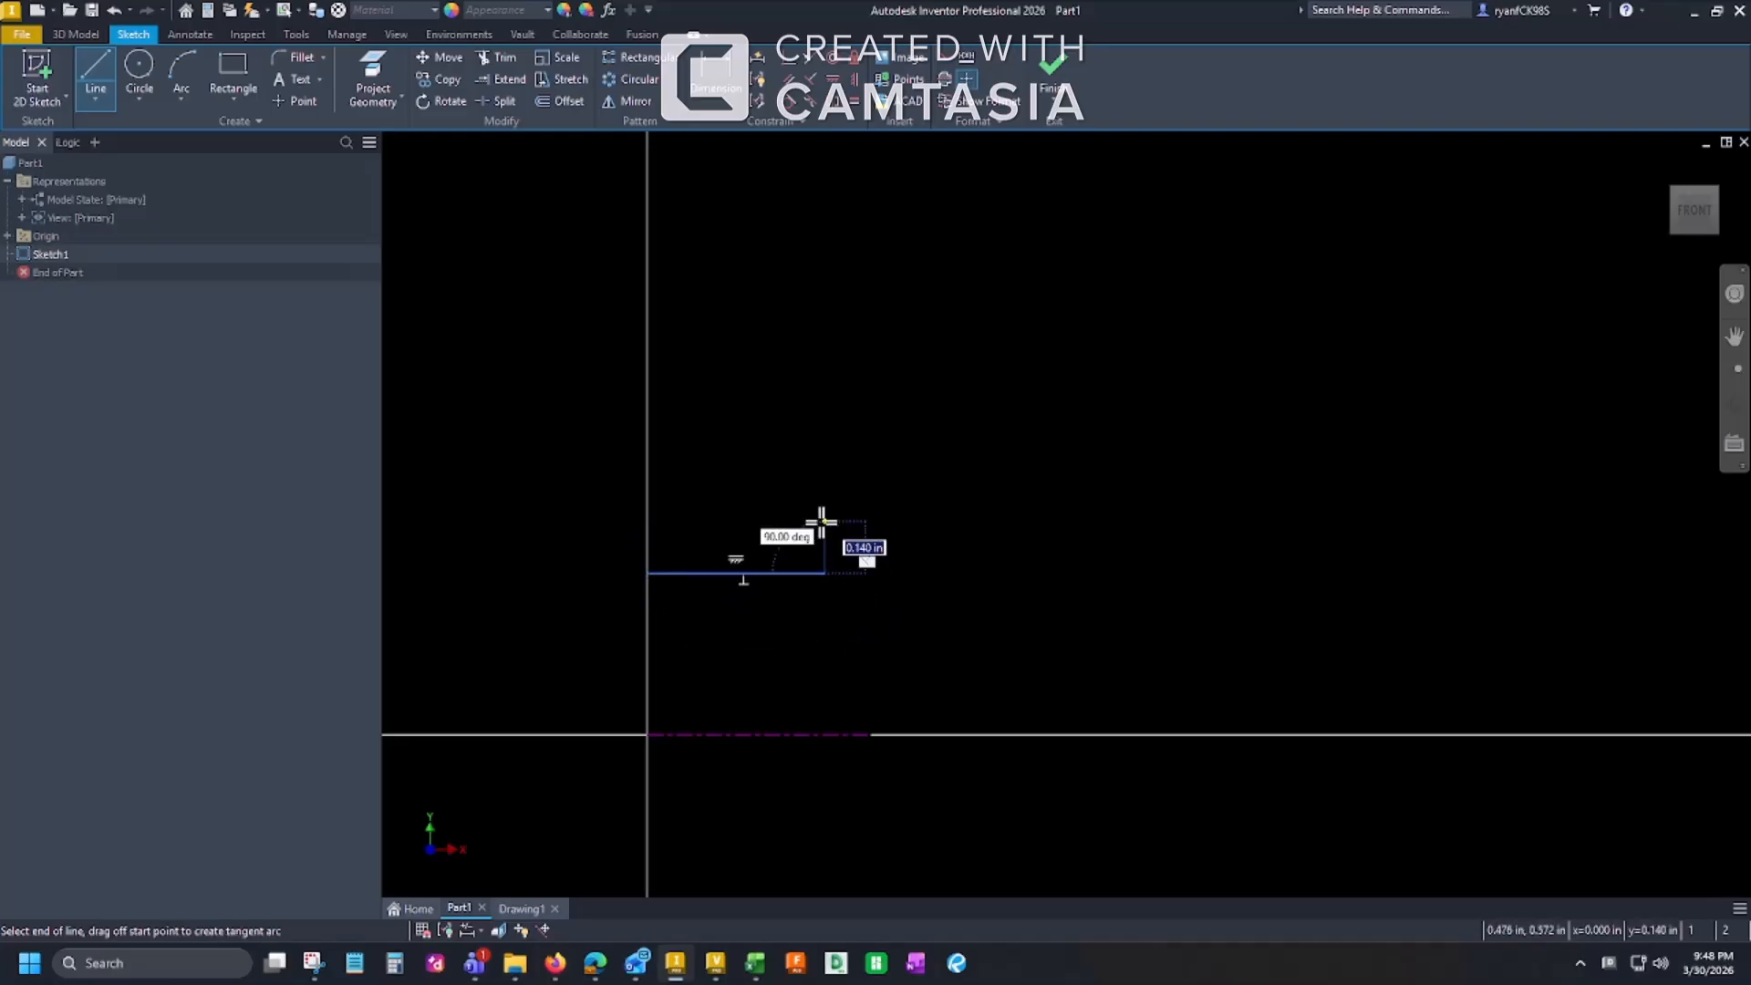
pyautogui.click(824, 523)
pyautogui.click(720, 462)
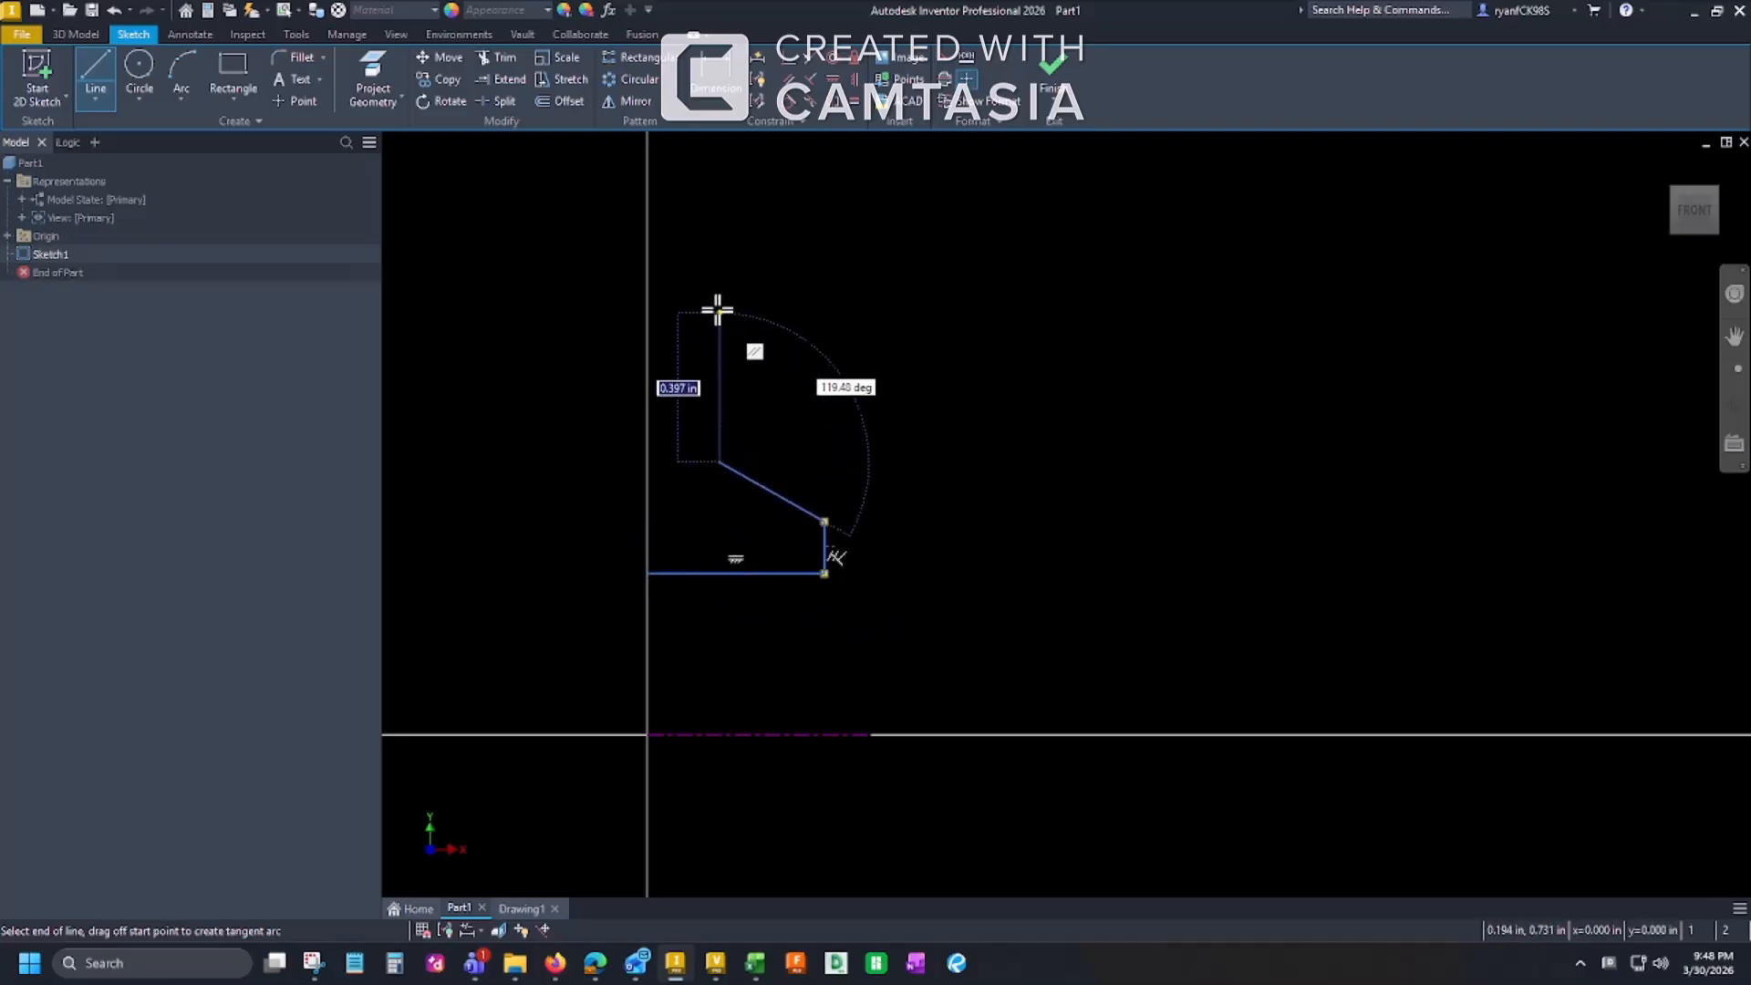
pyautogui.click(720, 307)
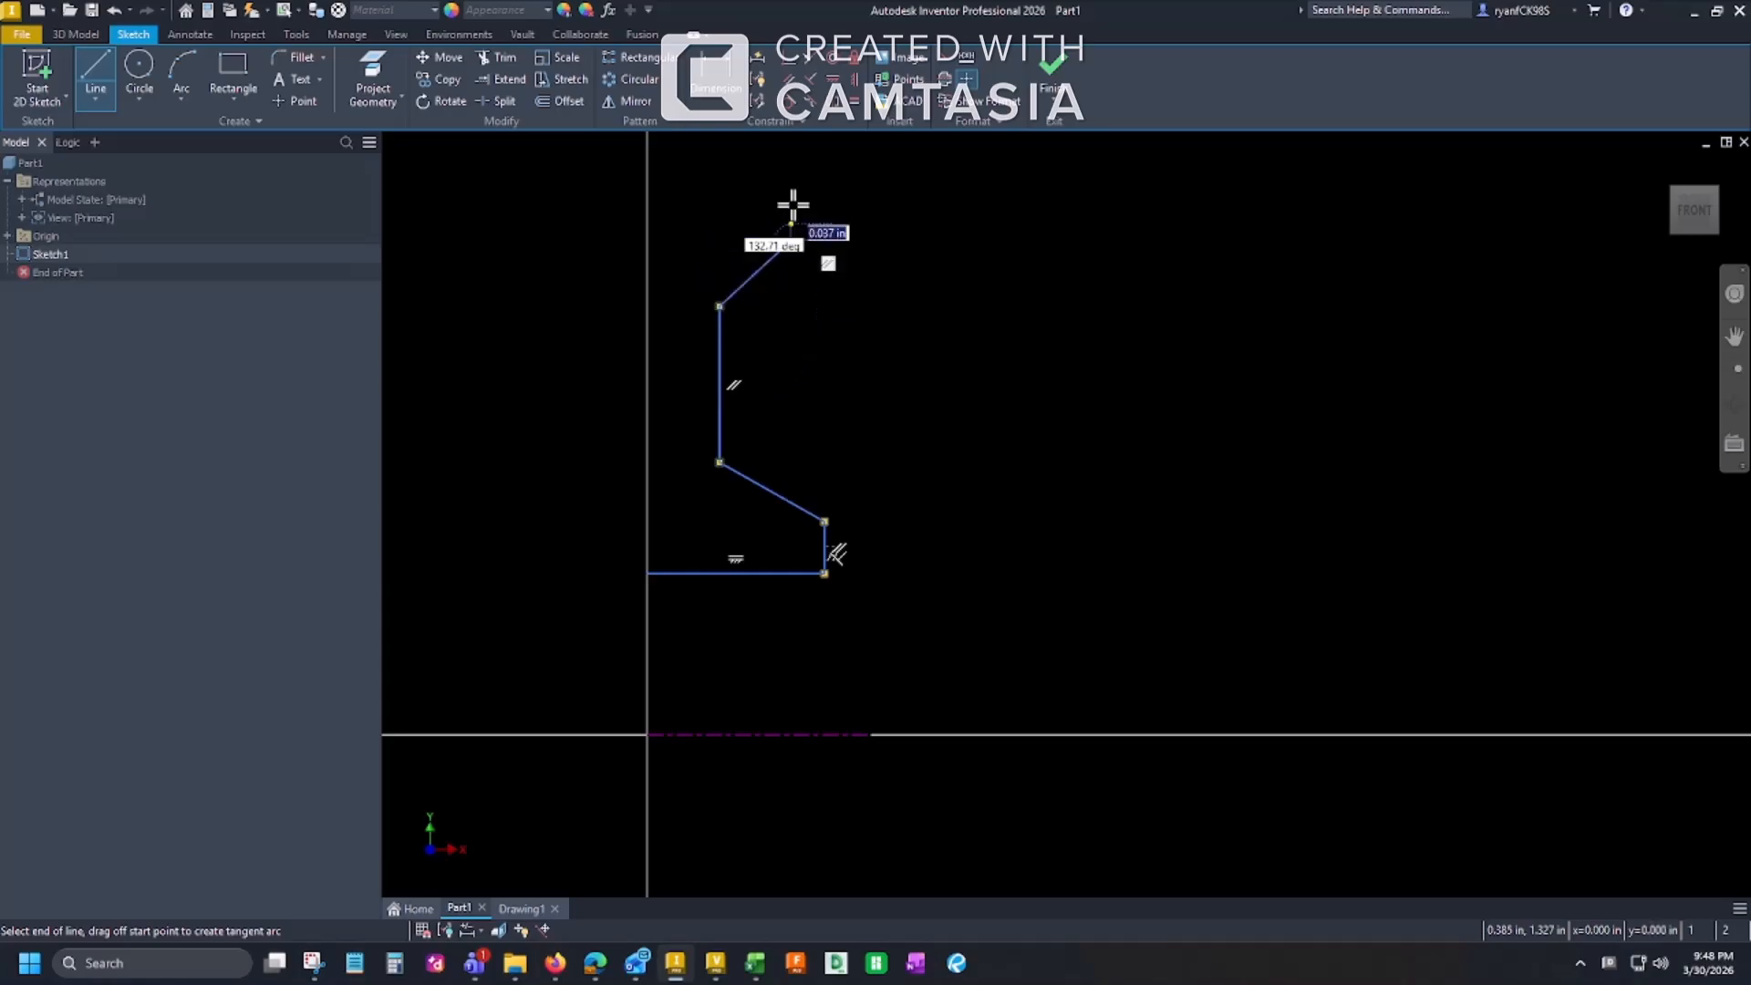
pyautogui.click(791, 240)
pyautogui.click(791, 199)
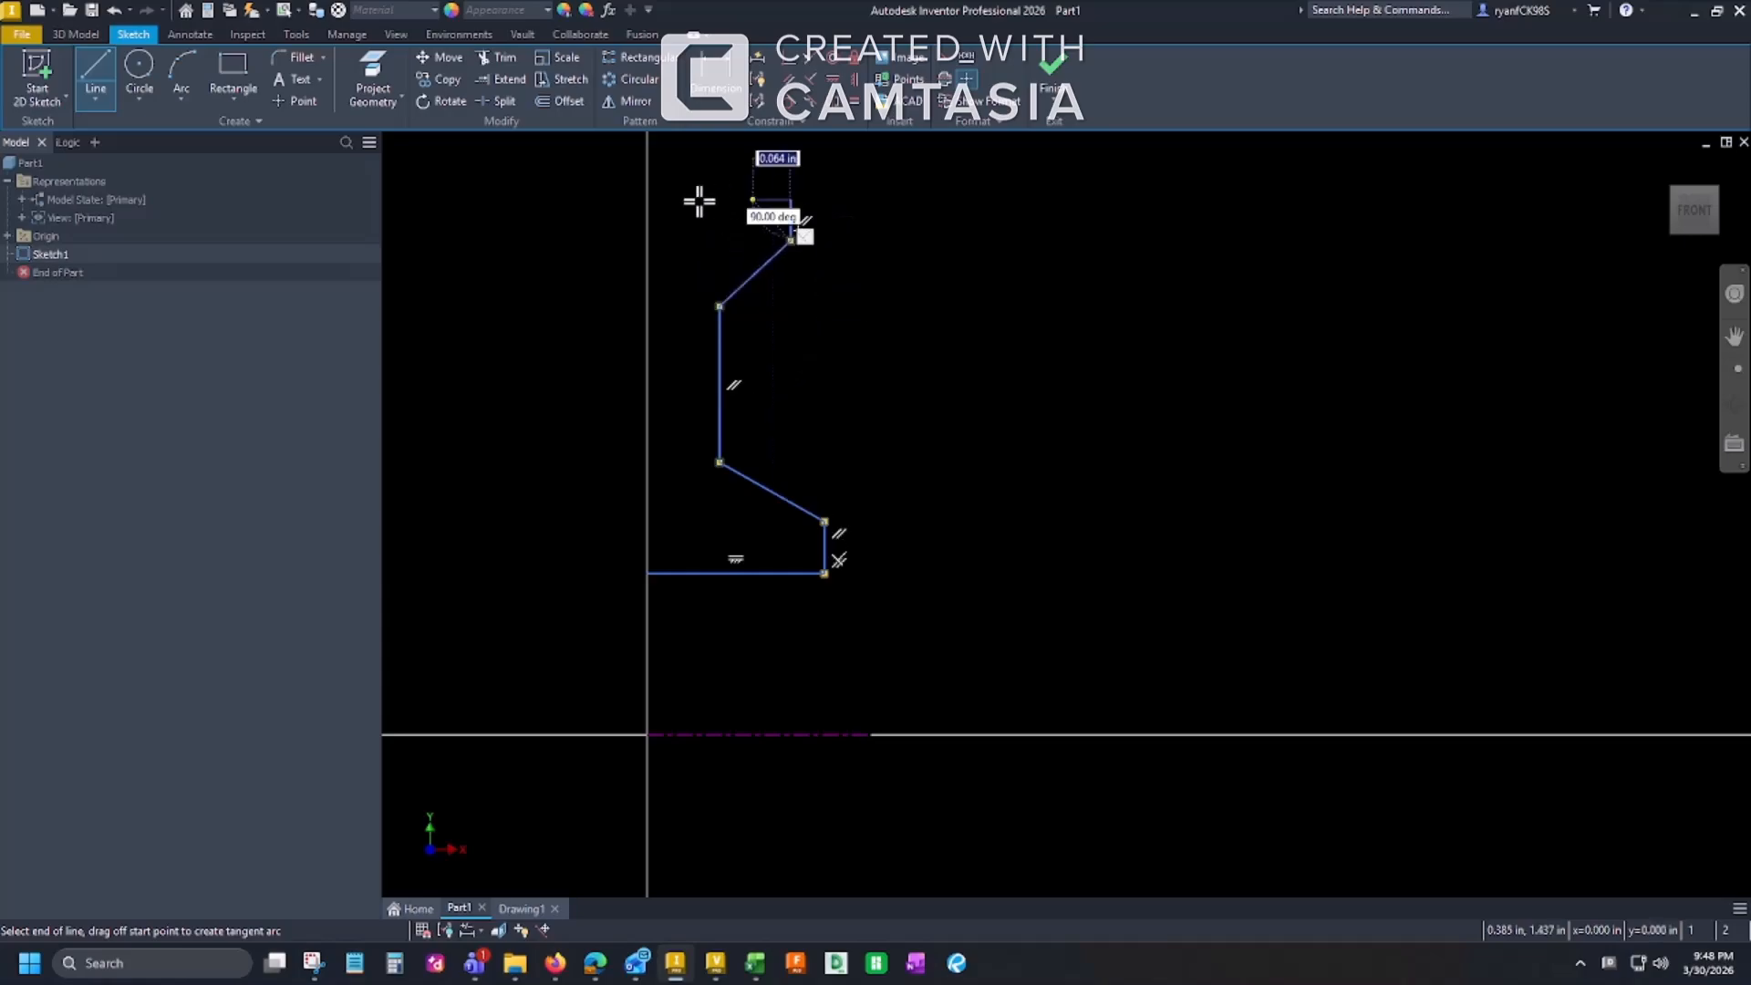
pyautogui.click(645, 200)
pyautogui.click(647, 571)
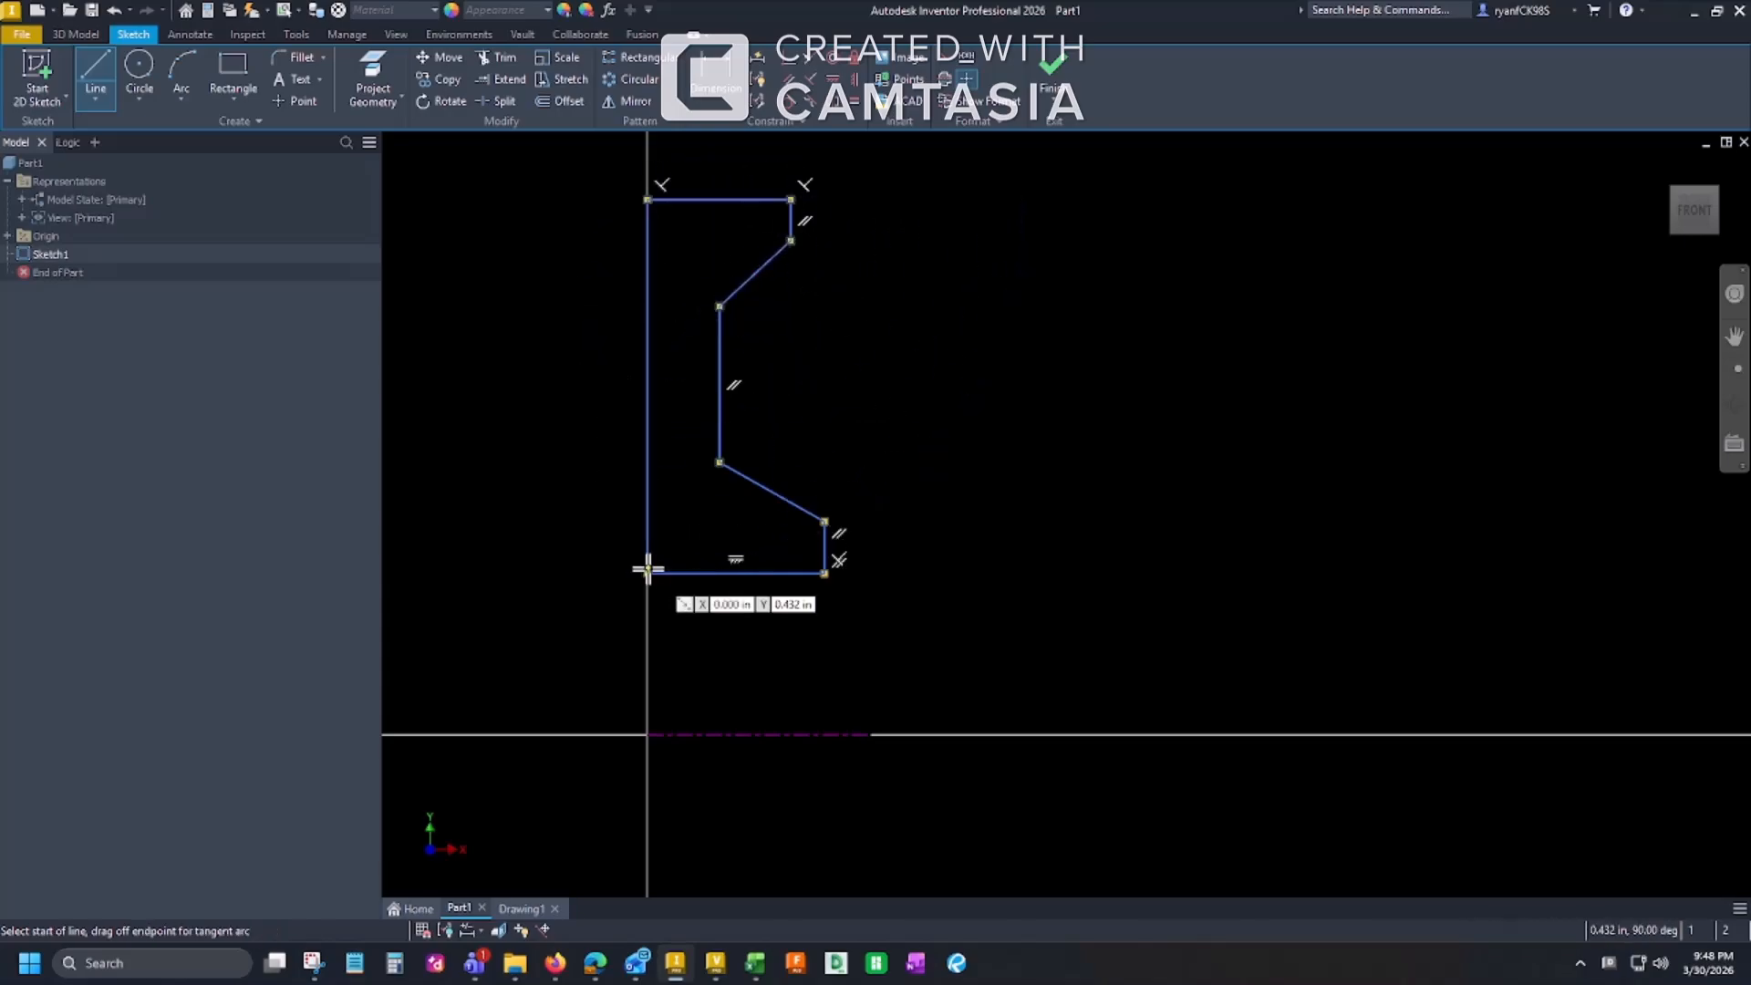
pyautogui.press('Escape')
# Step: Dimension the profile's bottom edge to the centerline as a diameter of .75 in
pyautogui.moveTo(924, 599)
pyautogui.mouseDown(button='middle')
pyautogui.moveTo(929, 686)
pyautogui.moveTo(921, 661)
pyautogui.mouseUp(button='middle')
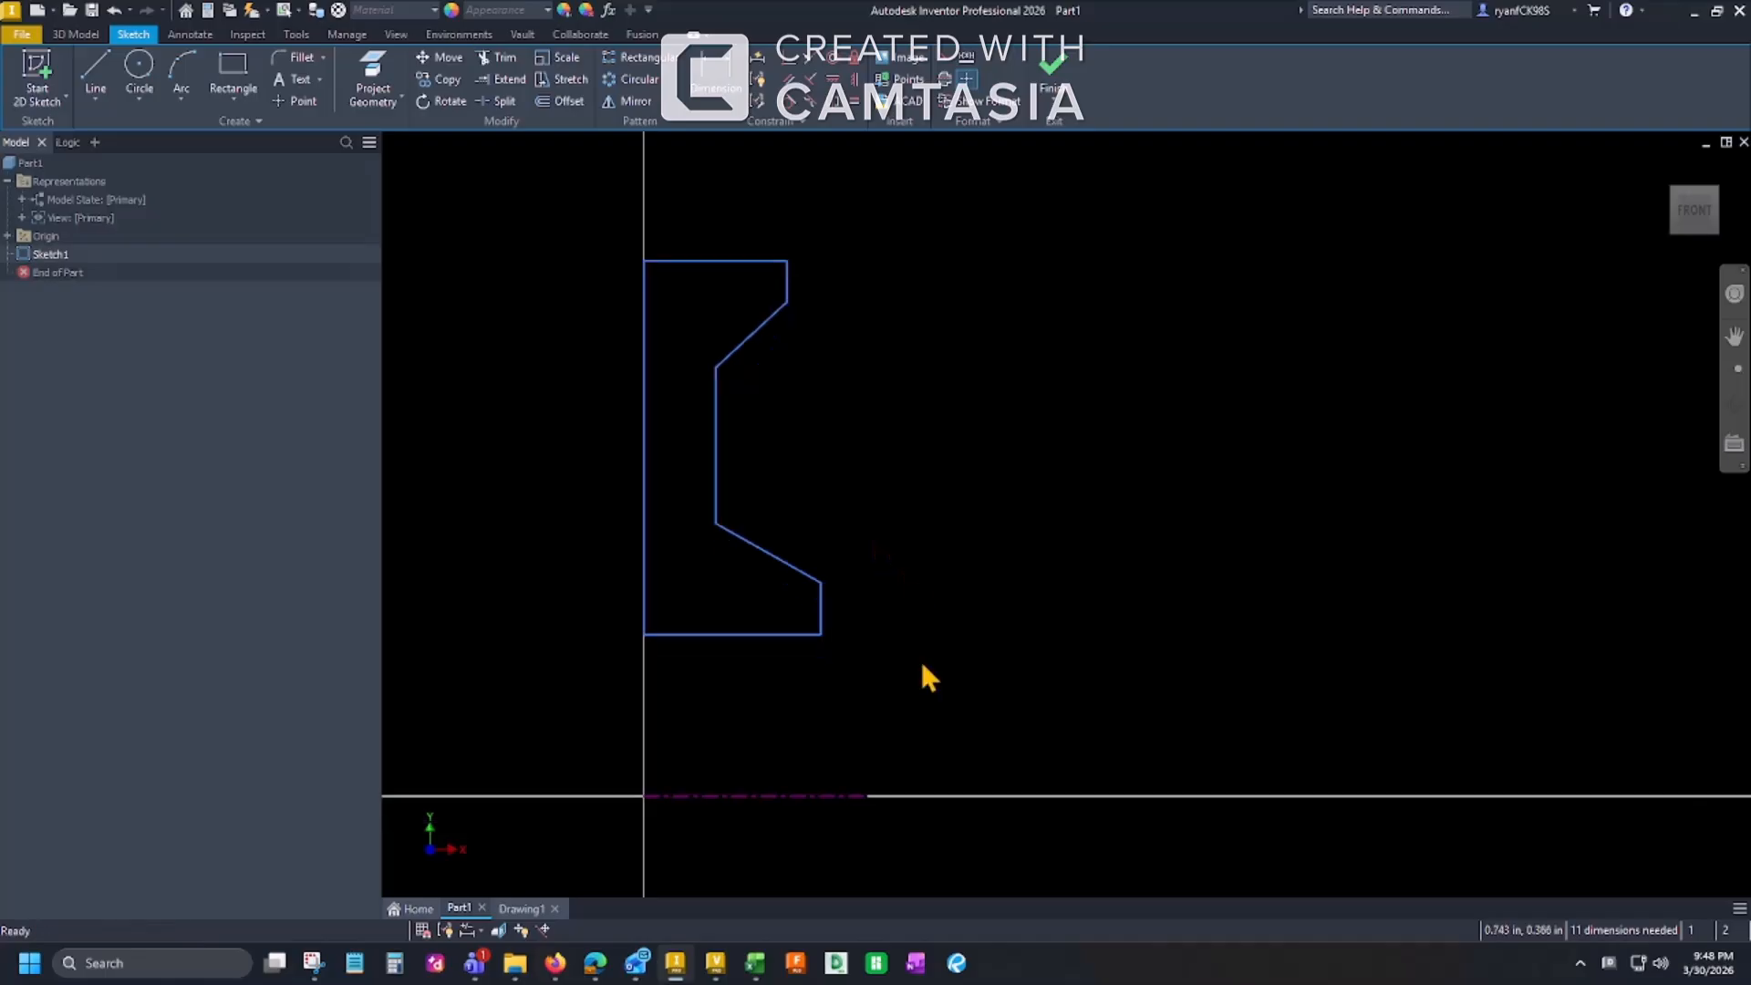
pyautogui.press('d')
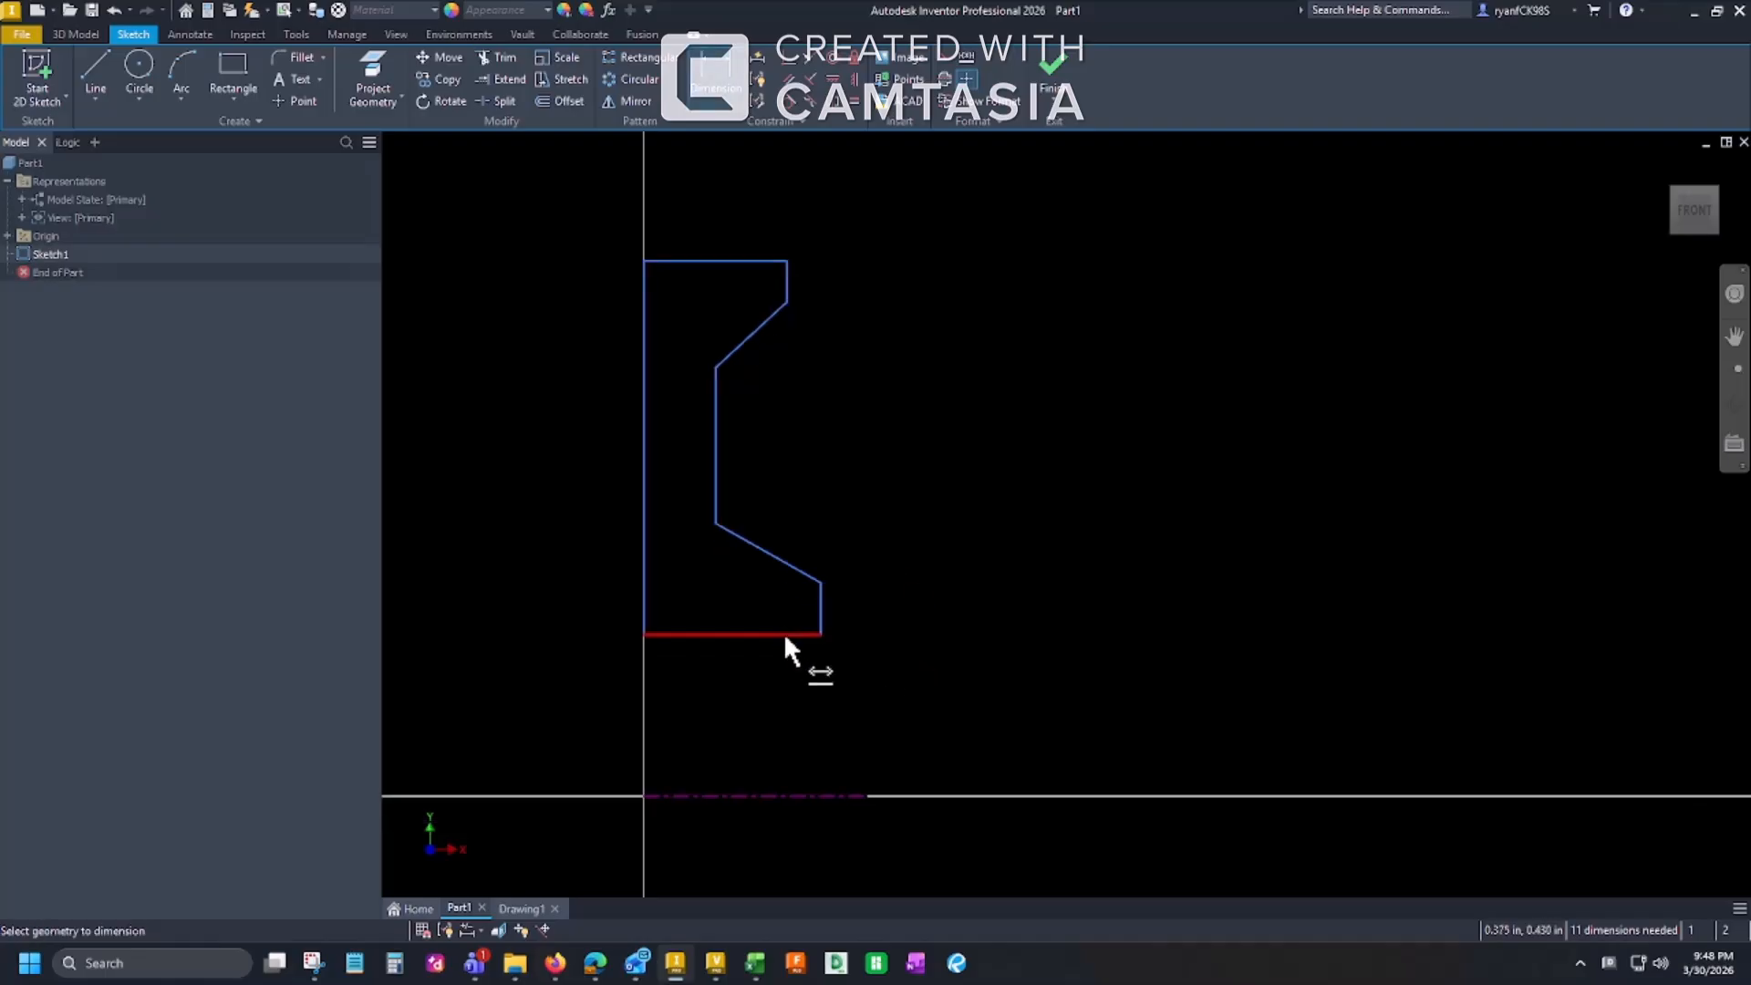
pyautogui.click(785, 634)
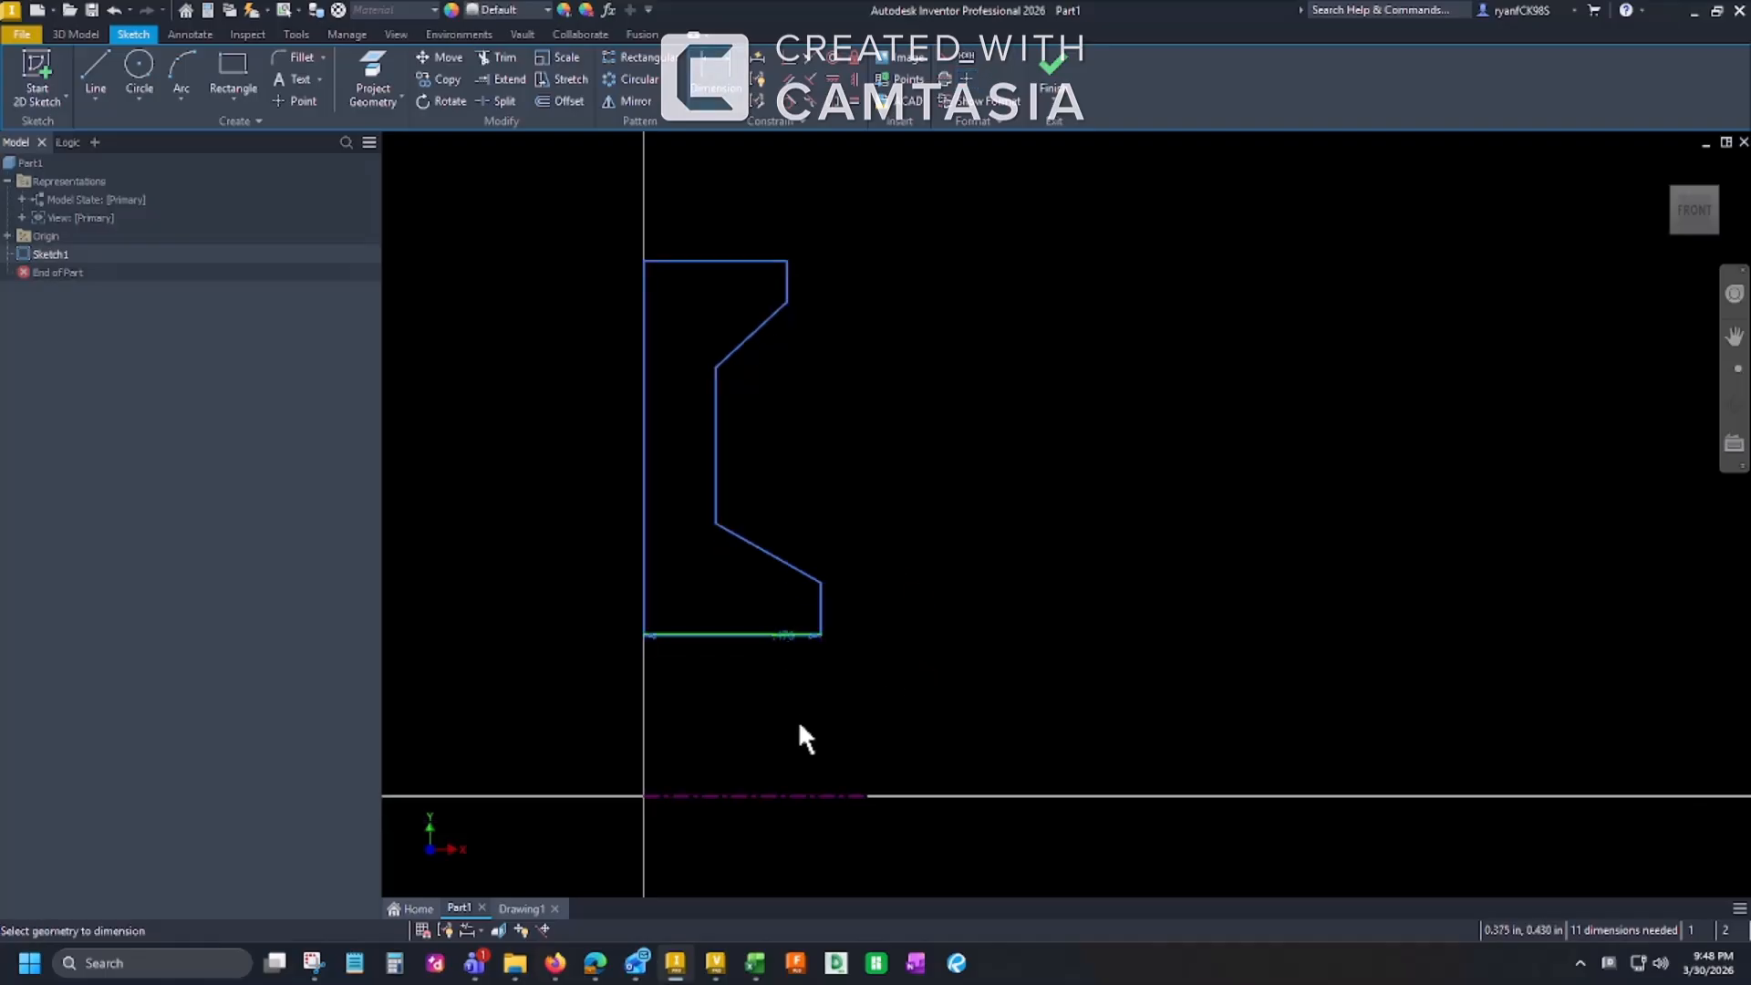
pyautogui.click(813, 793)
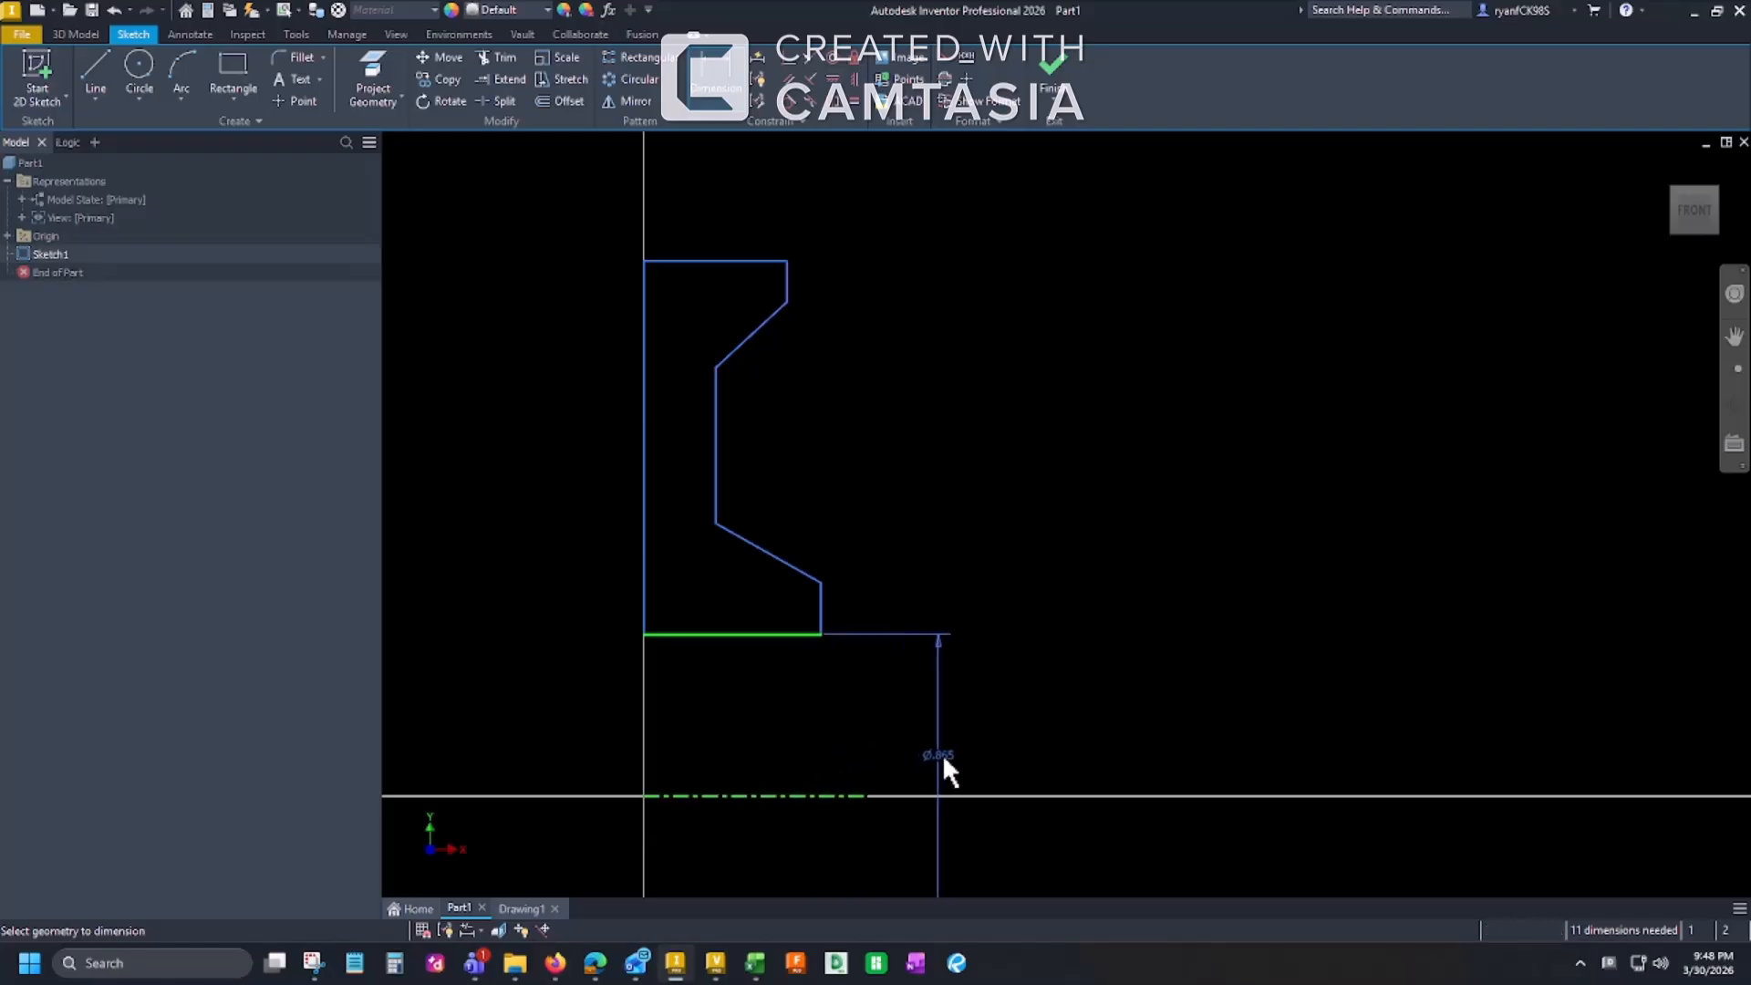
pyautogui.moveTo(945, 759); pyautogui.dragTo(951, 574, button='middle')
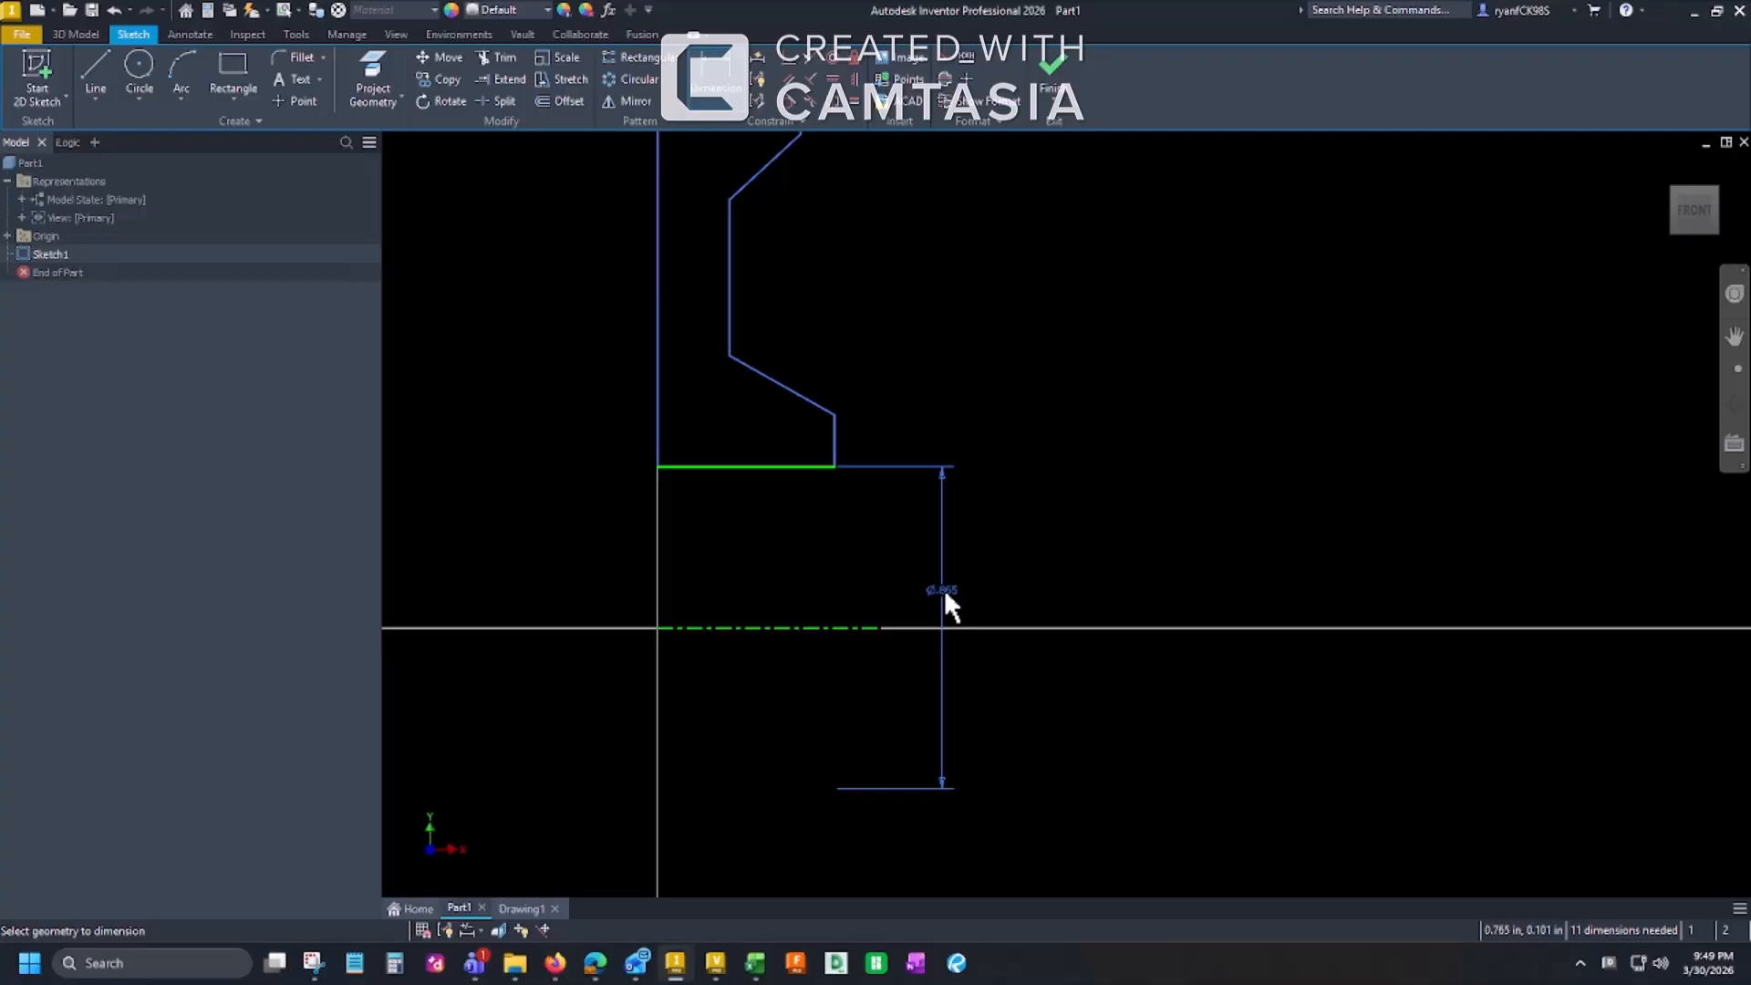
pyautogui.click(943, 589)
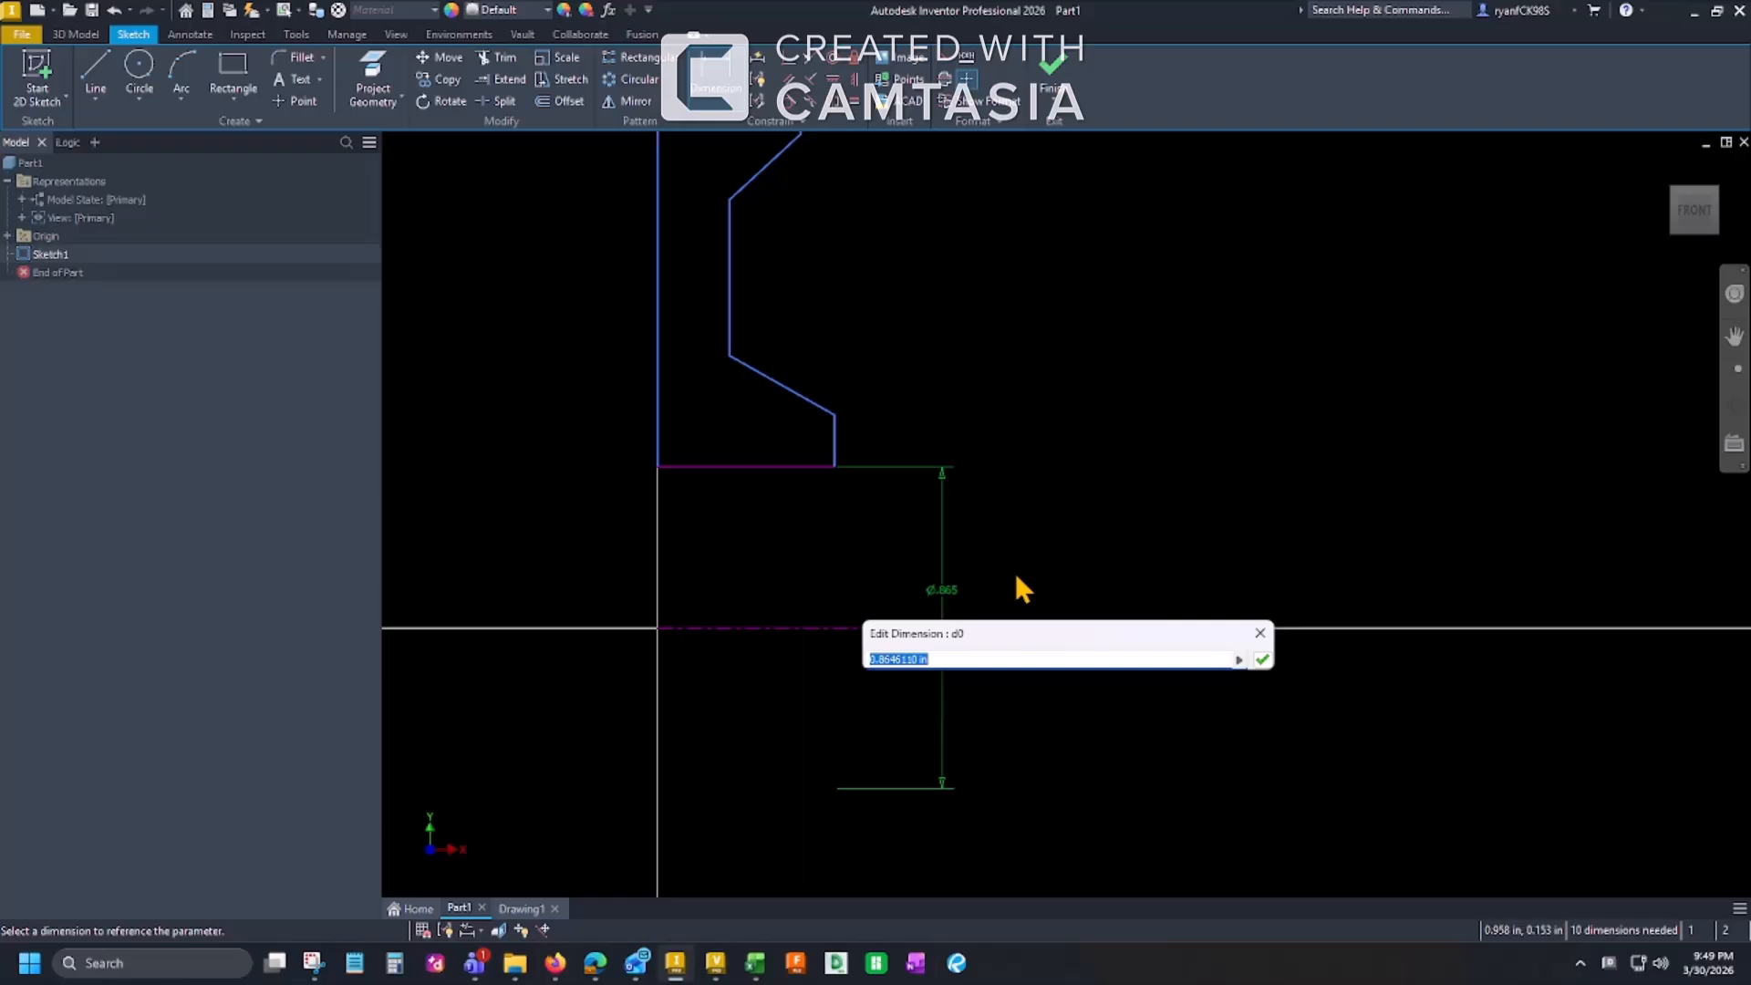
pyautogui.write('.75')
pyautogui.press('Return')
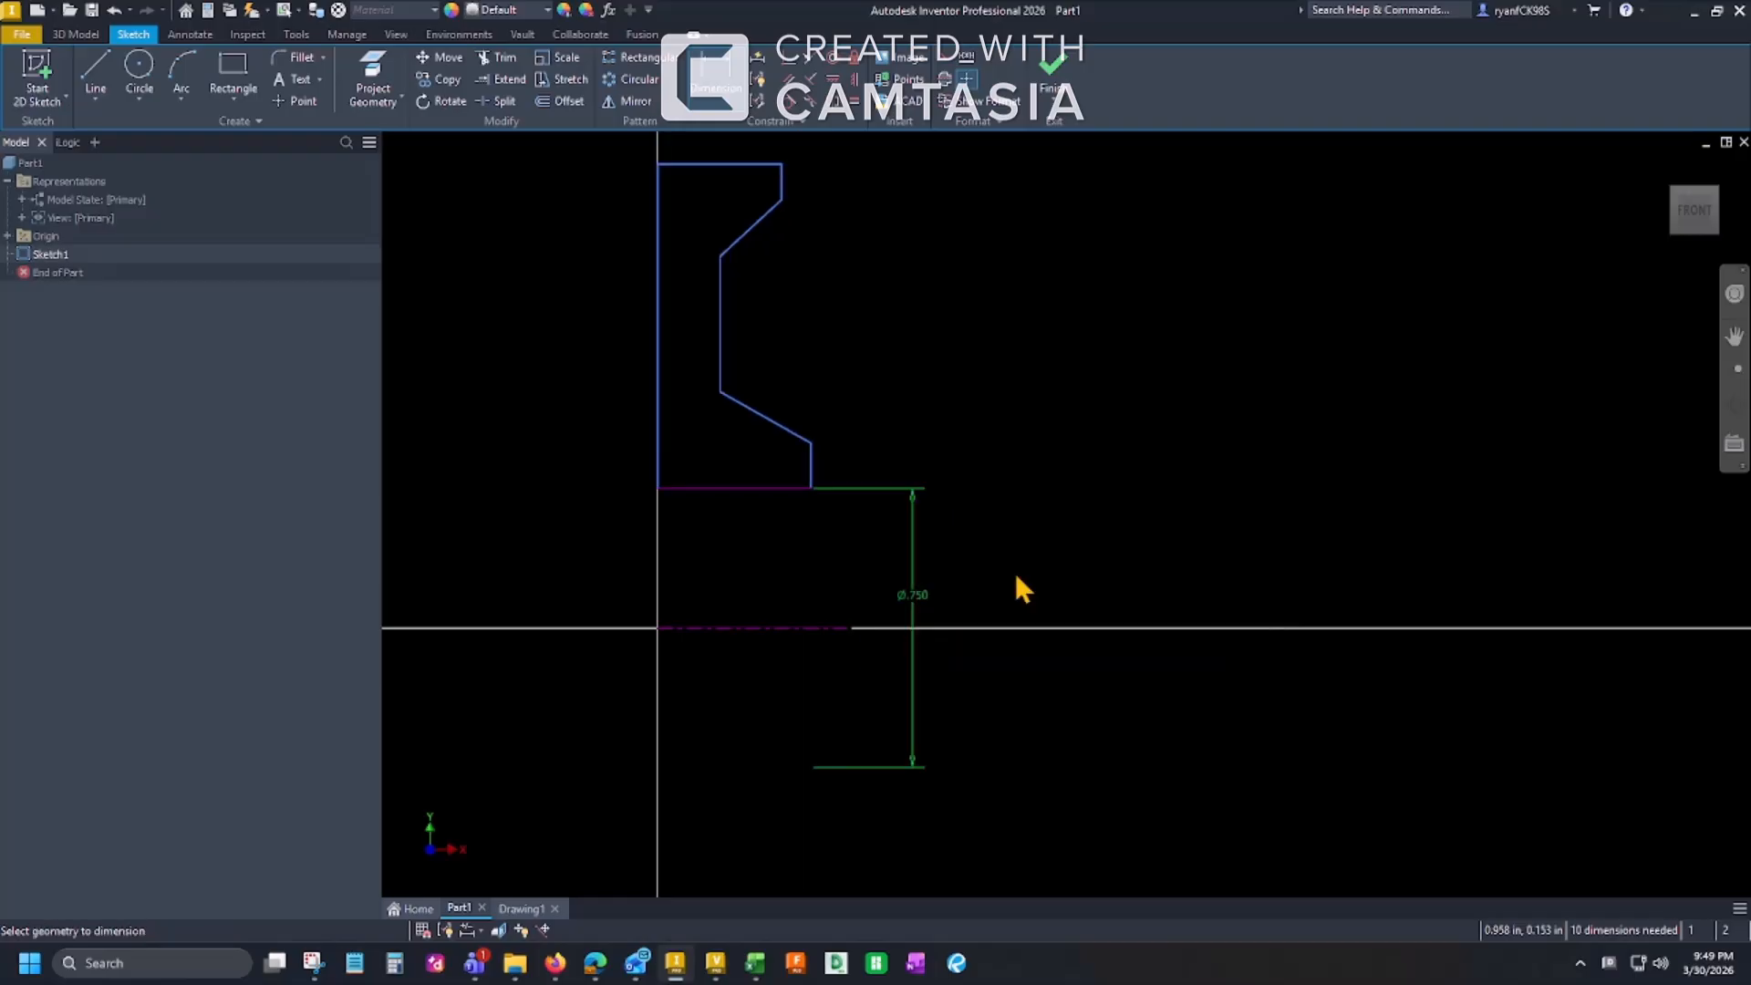
# Step: Dimension the profile's bottom edge to .75 in and its top edge to .5 in wide
pyautogui.scroll(-3, 961, 480)
pyautogui.moveTo(961, 480); pyautogui.dragTo(1067, 625, button='middle')
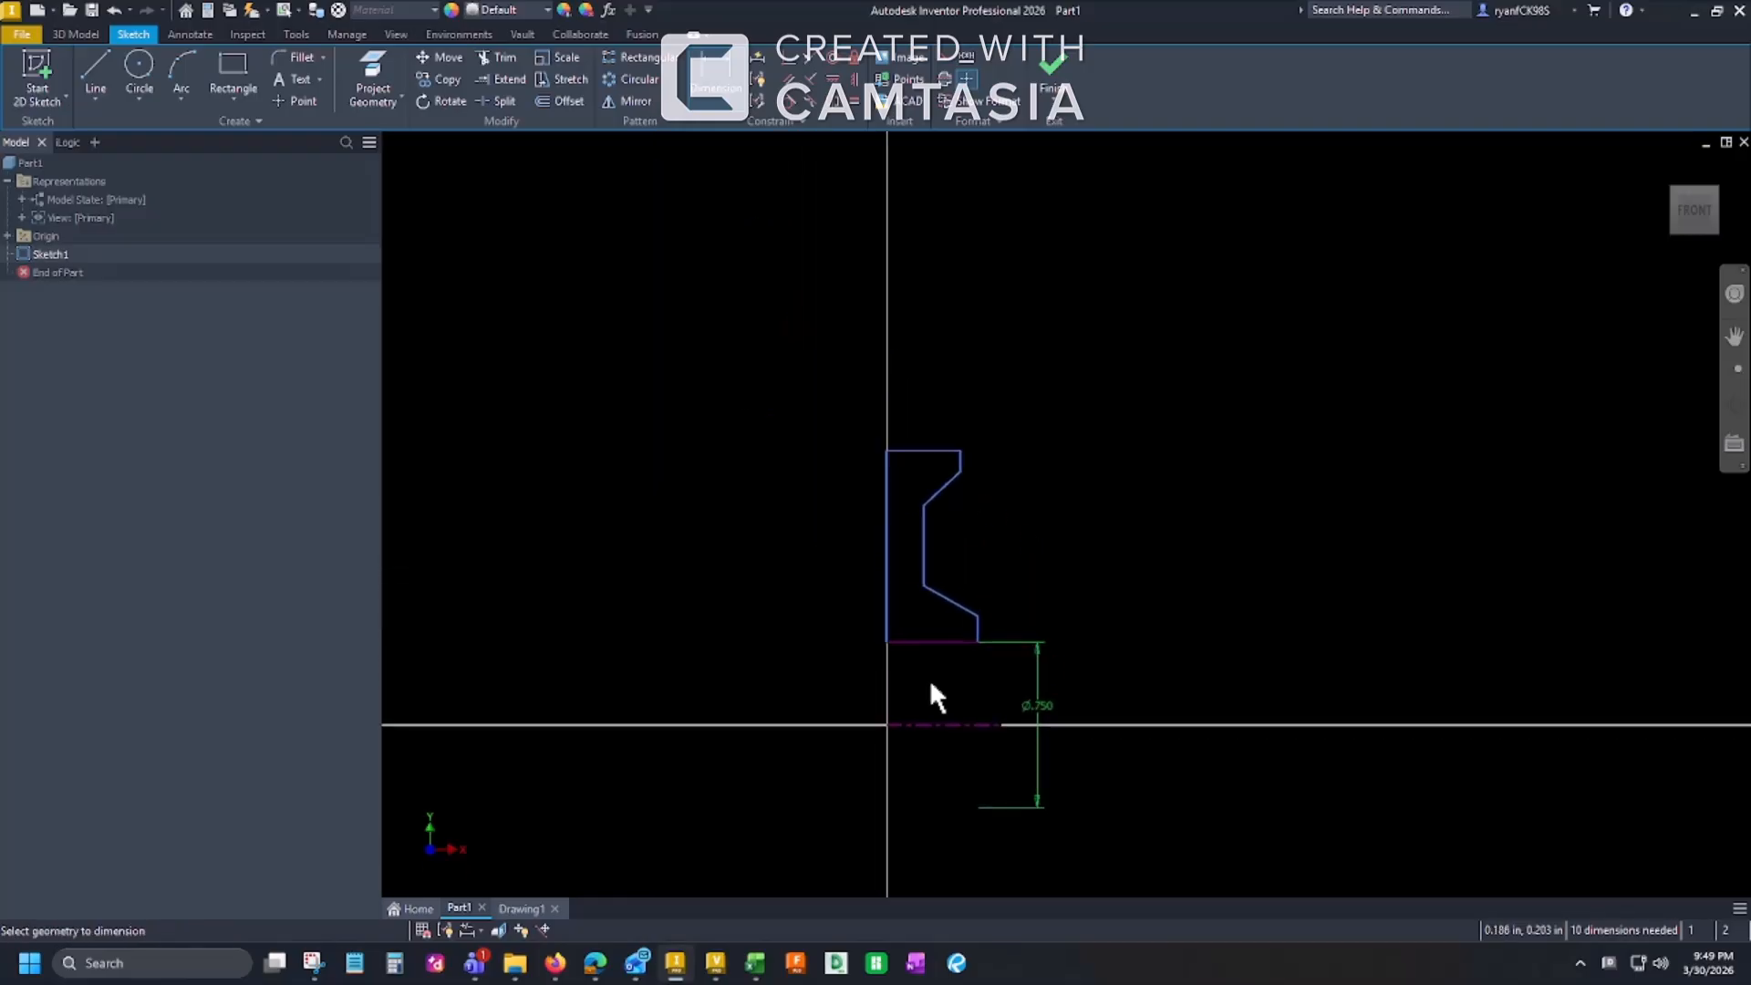
pyautogui.scroll(3, 926, 695)
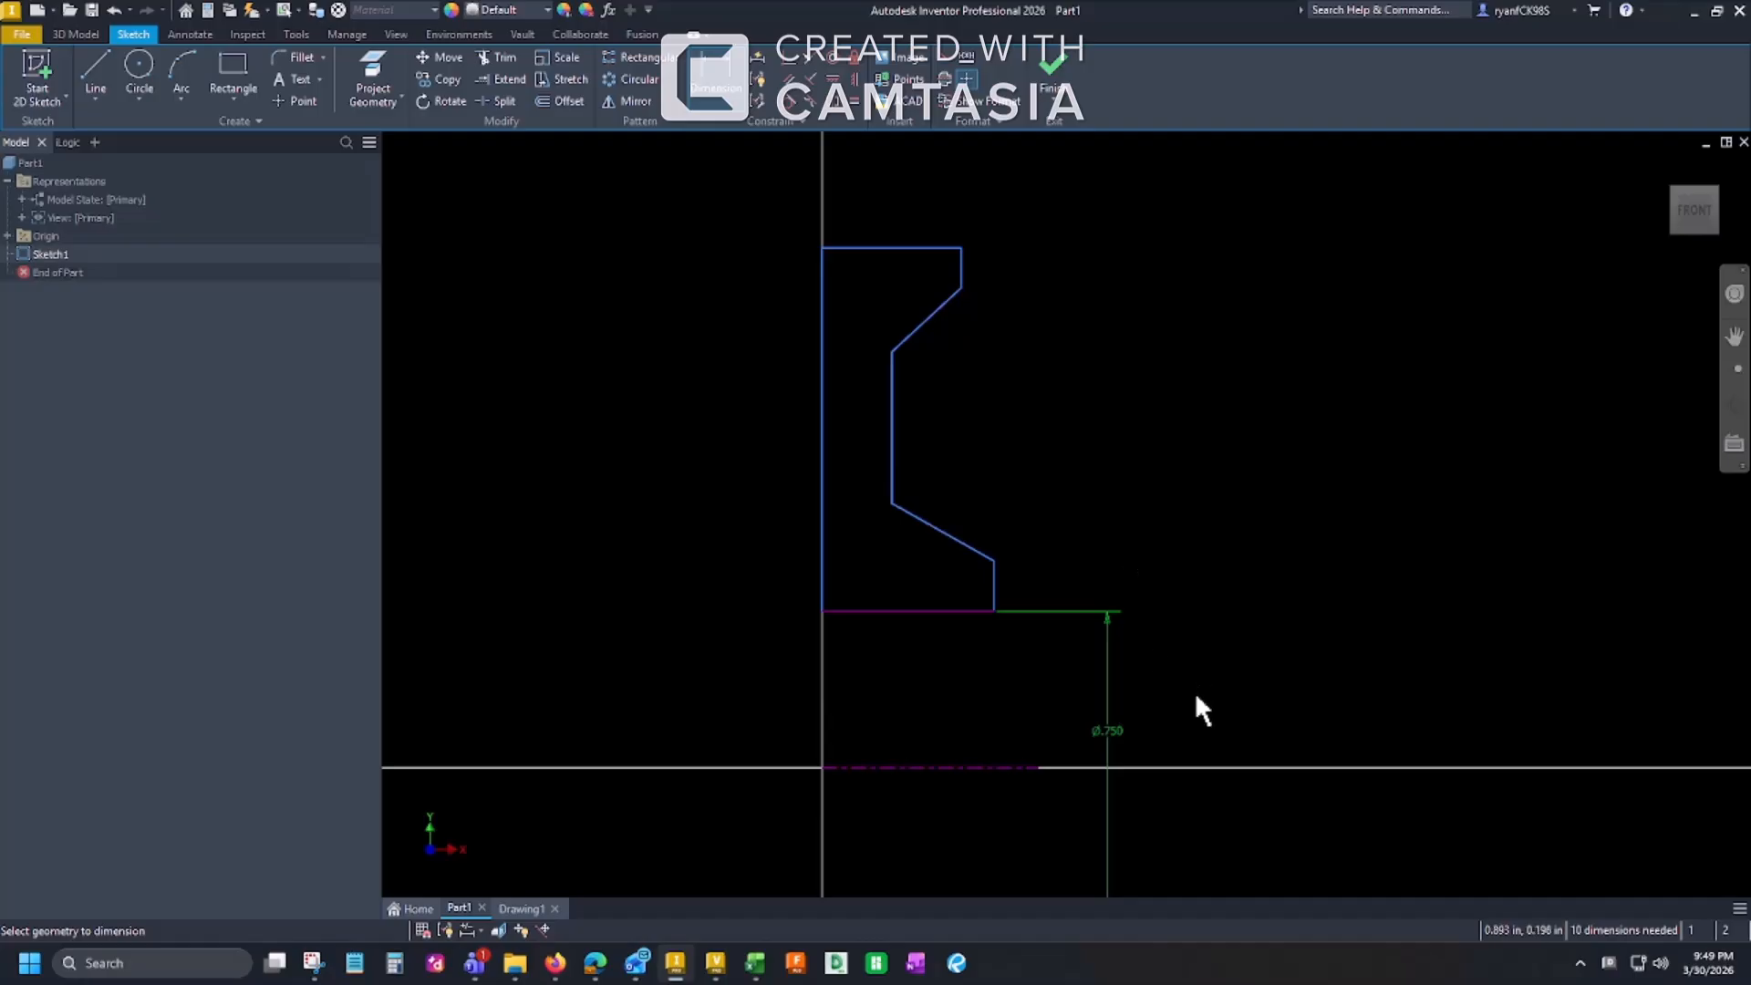
pyautogui.moveTo(1195, 691); pyautogui.dragTo(1174, 648, button='middle')
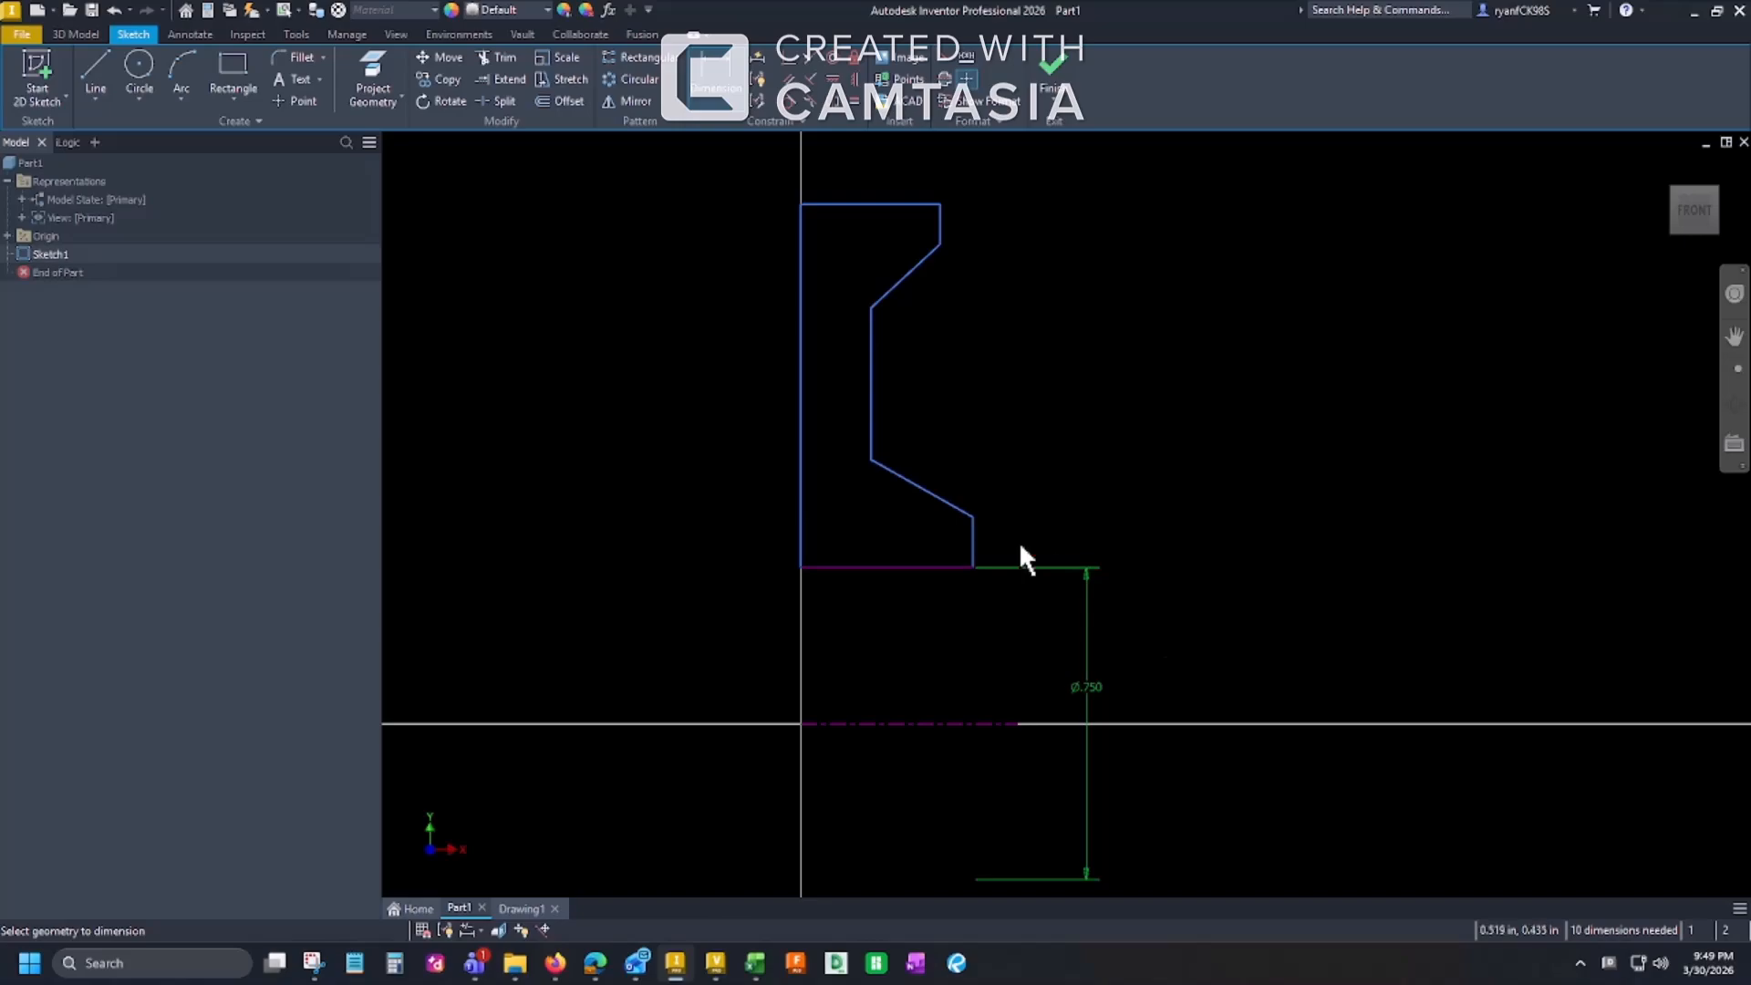
pyautogui.click(912, 568)
pyautogui.click(901, 598)
pyautogui.write('.75')
pyautogui.press('Return')
pyautogui.click(880, 285)
pyautogui.click(866, 249)
pyautogui.write('.5')
pyautogui.press('Return')
# Step: Constrain the profile's long vertical back edge coincident with the origin
pyautogui.rightClick(922, 426)
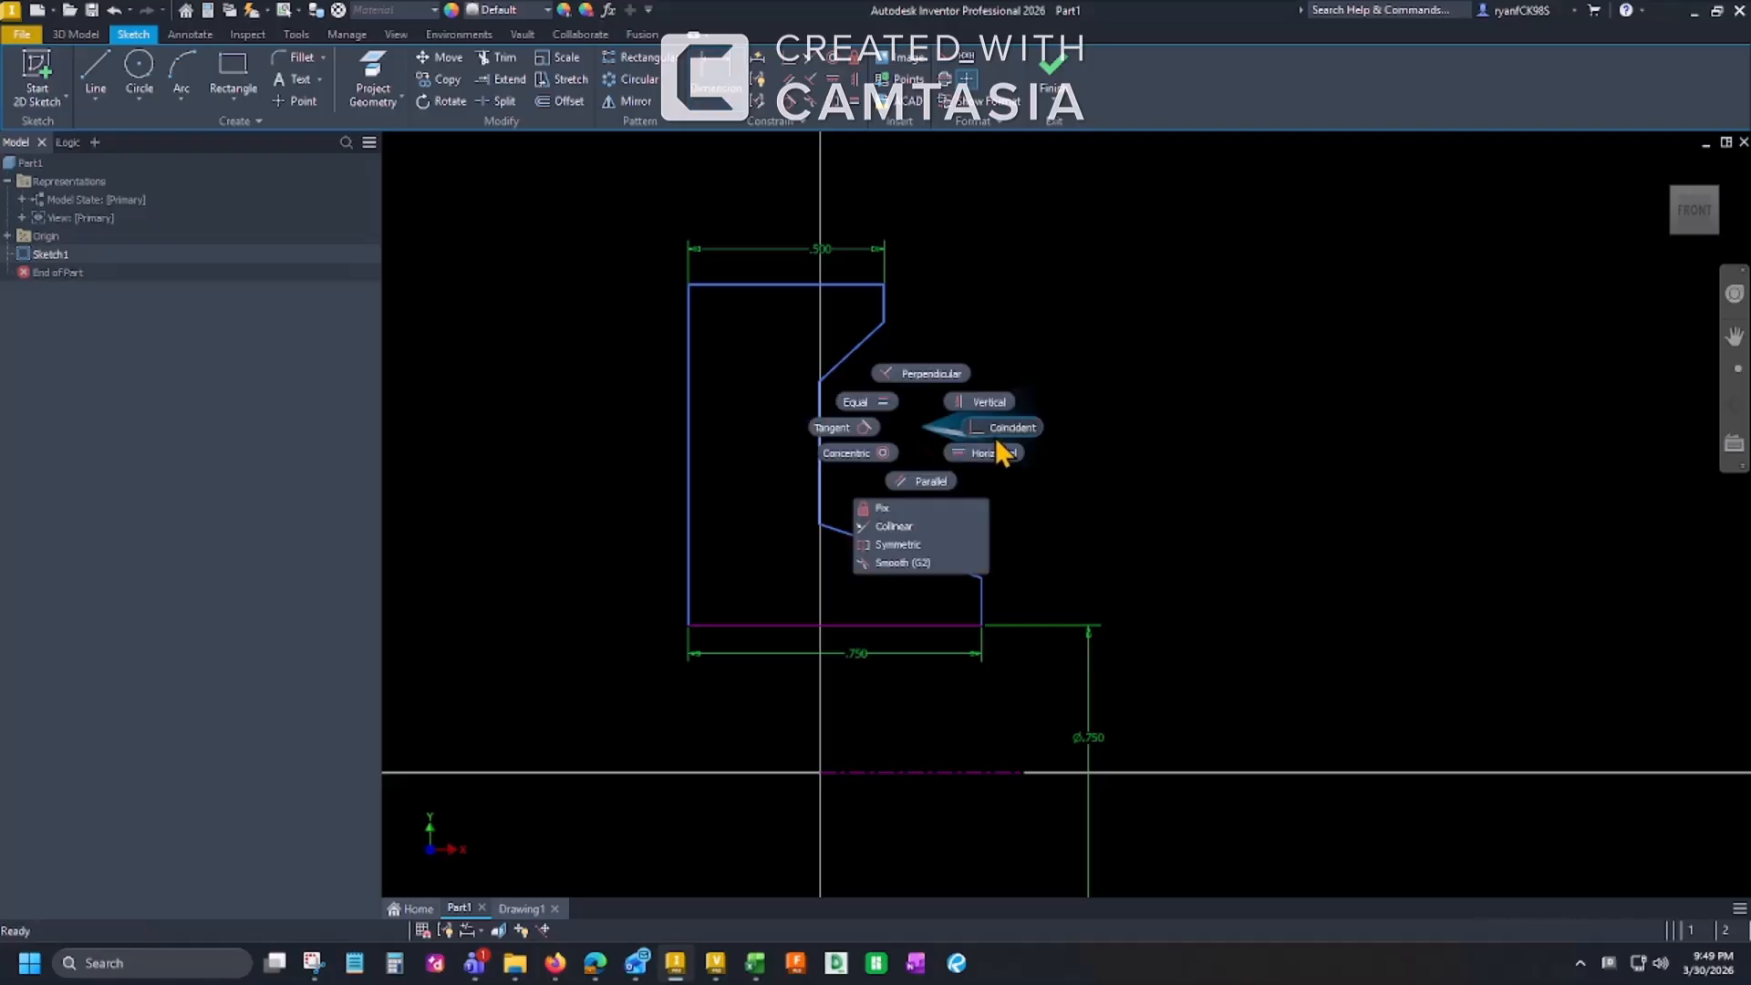
pyautogui.click(997, 438)
pyautogui.click(689, 566)
pyautogui.click(819, 771)
# Step: Dimension the thickness of the thin vertical web between the back edge and inner edge to .125 in
pyautogui.scroll(-3, 862, 662)
pyautogui.press('d')
pyautogui.click(914, 543)
pyautogui.click(836, 538)
pyautogui.click(810, 529)
pyautogui.write('.125')
pyautogui.press('Return')
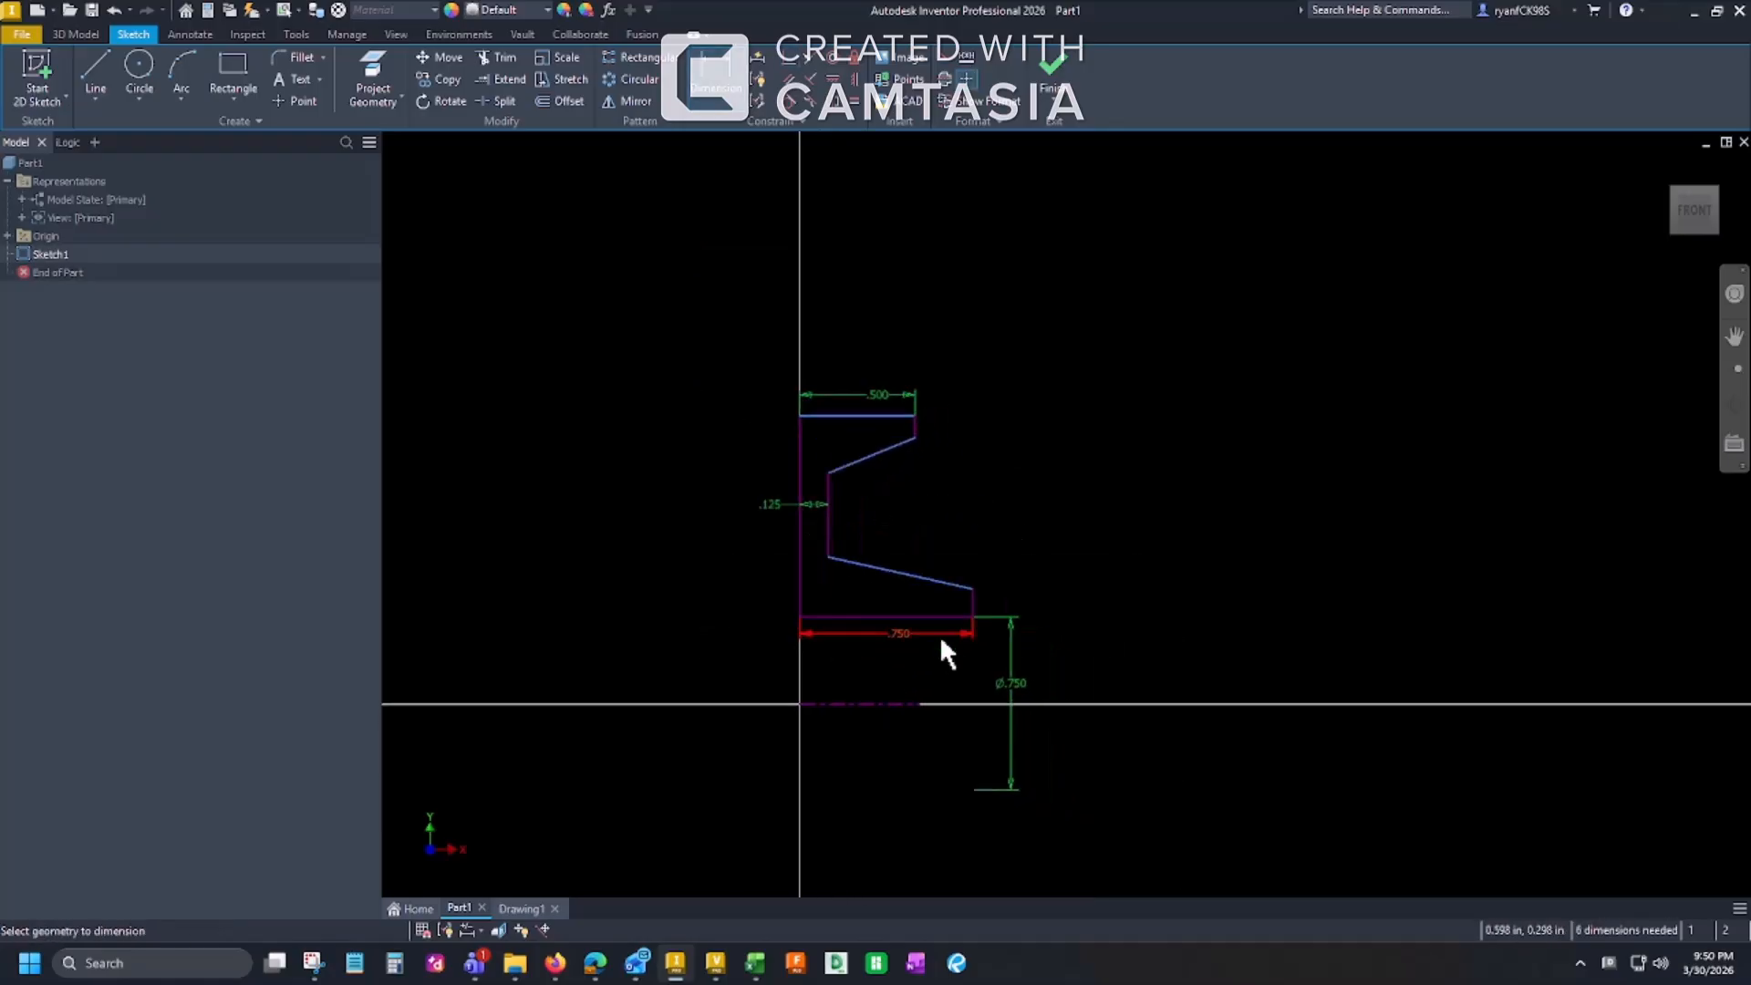
# Step: Dimension the hub's sloped edge to the centerline with diameters of 1.25 in at the outer end and 1.5 in at the web
pyautogui.click(1003, 544)
pyautogui.click(898, 762)
pyautogui.click(1196, 708)
pyautogui.write('1.25')
pyautogui.press('Return')
pyautogui.scroll(-2, 794, 593)
pyautogui.click(758, 570)
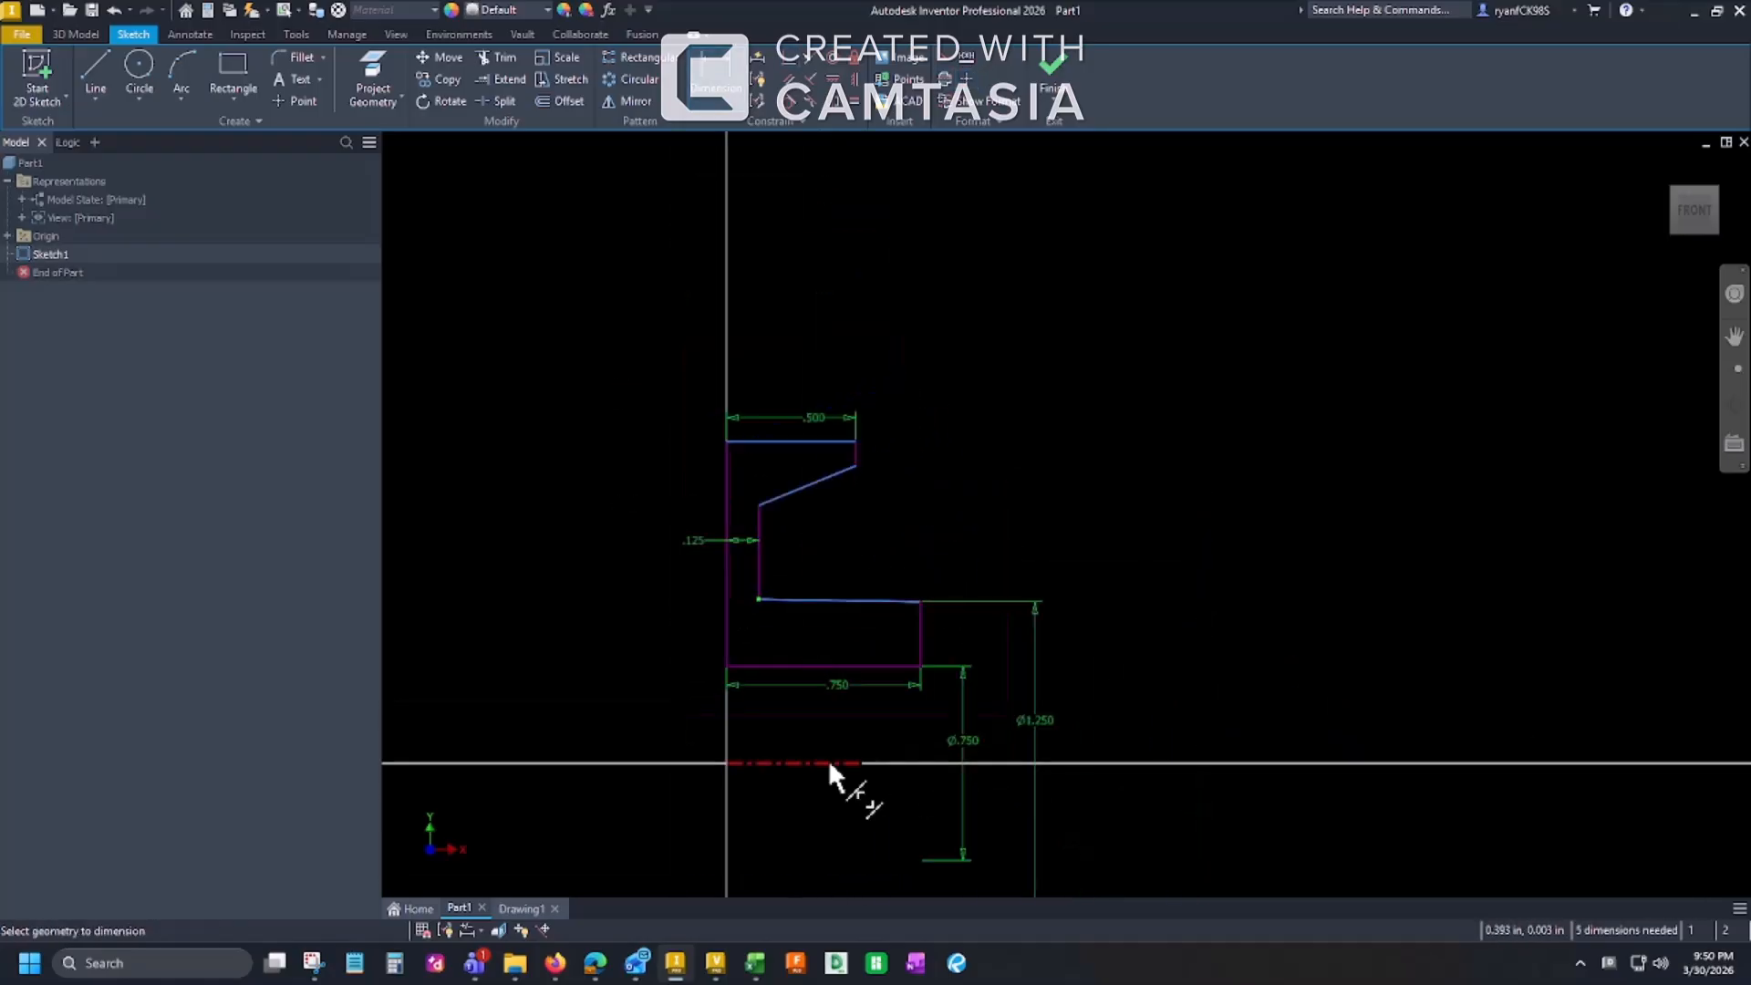
pyautogui.click(1099, 725)
pyautogui.write('1.5')
pyautogui.press('Return')
# Step: Add rim diameters about the centerline: 3.75 in at the lip's inner corner and 4 in at the profile's outer edge
pyautogui.click(856, 466)
pyautogui.click(833, 763)
pyautogui.click(1194, 679)
pyautogui.write('3.75')
pyautogui.press('Return')
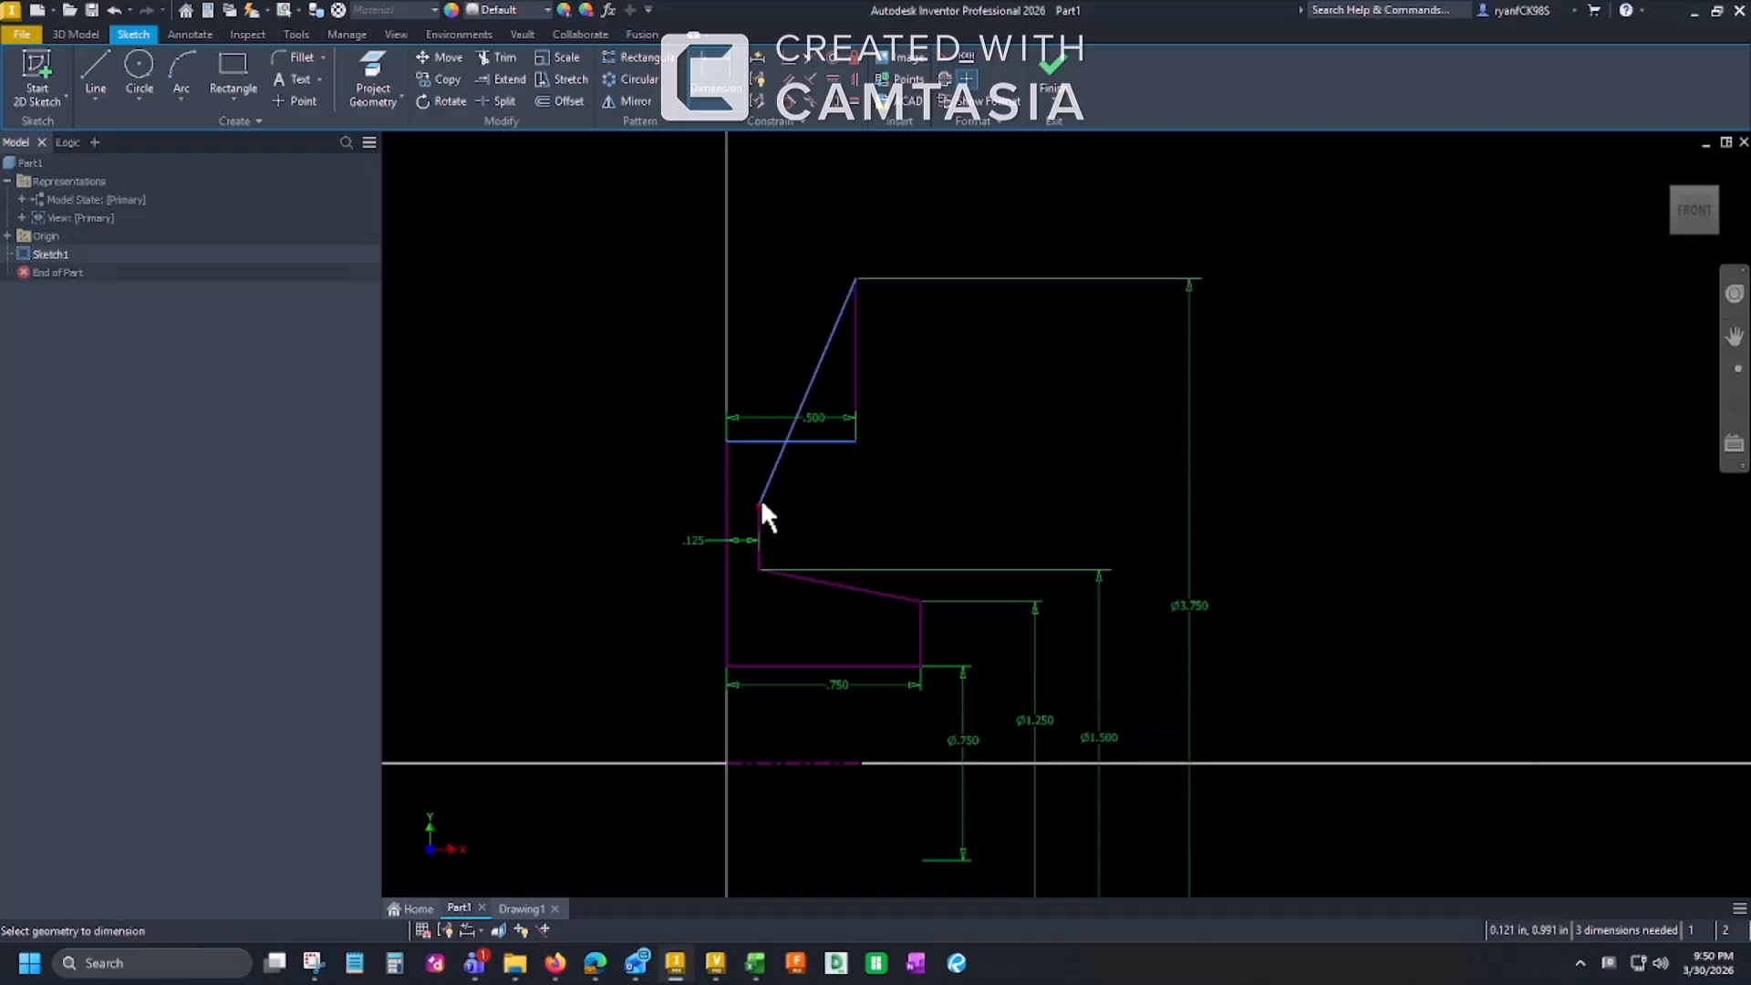
pyautogui.click(803, 441)
pyautogui.click(1293, 691)
pyautogui.write('4')
pyautogui.press('Return')
# Step: Dimension the corner where the web meets the rim slope to a 3.5 in diameter about the centerline
pyautogui.click(759, 504)
pyautogui.click(1141, 701)
pyautogui.write('3.5')
pyautogui.press('Return')
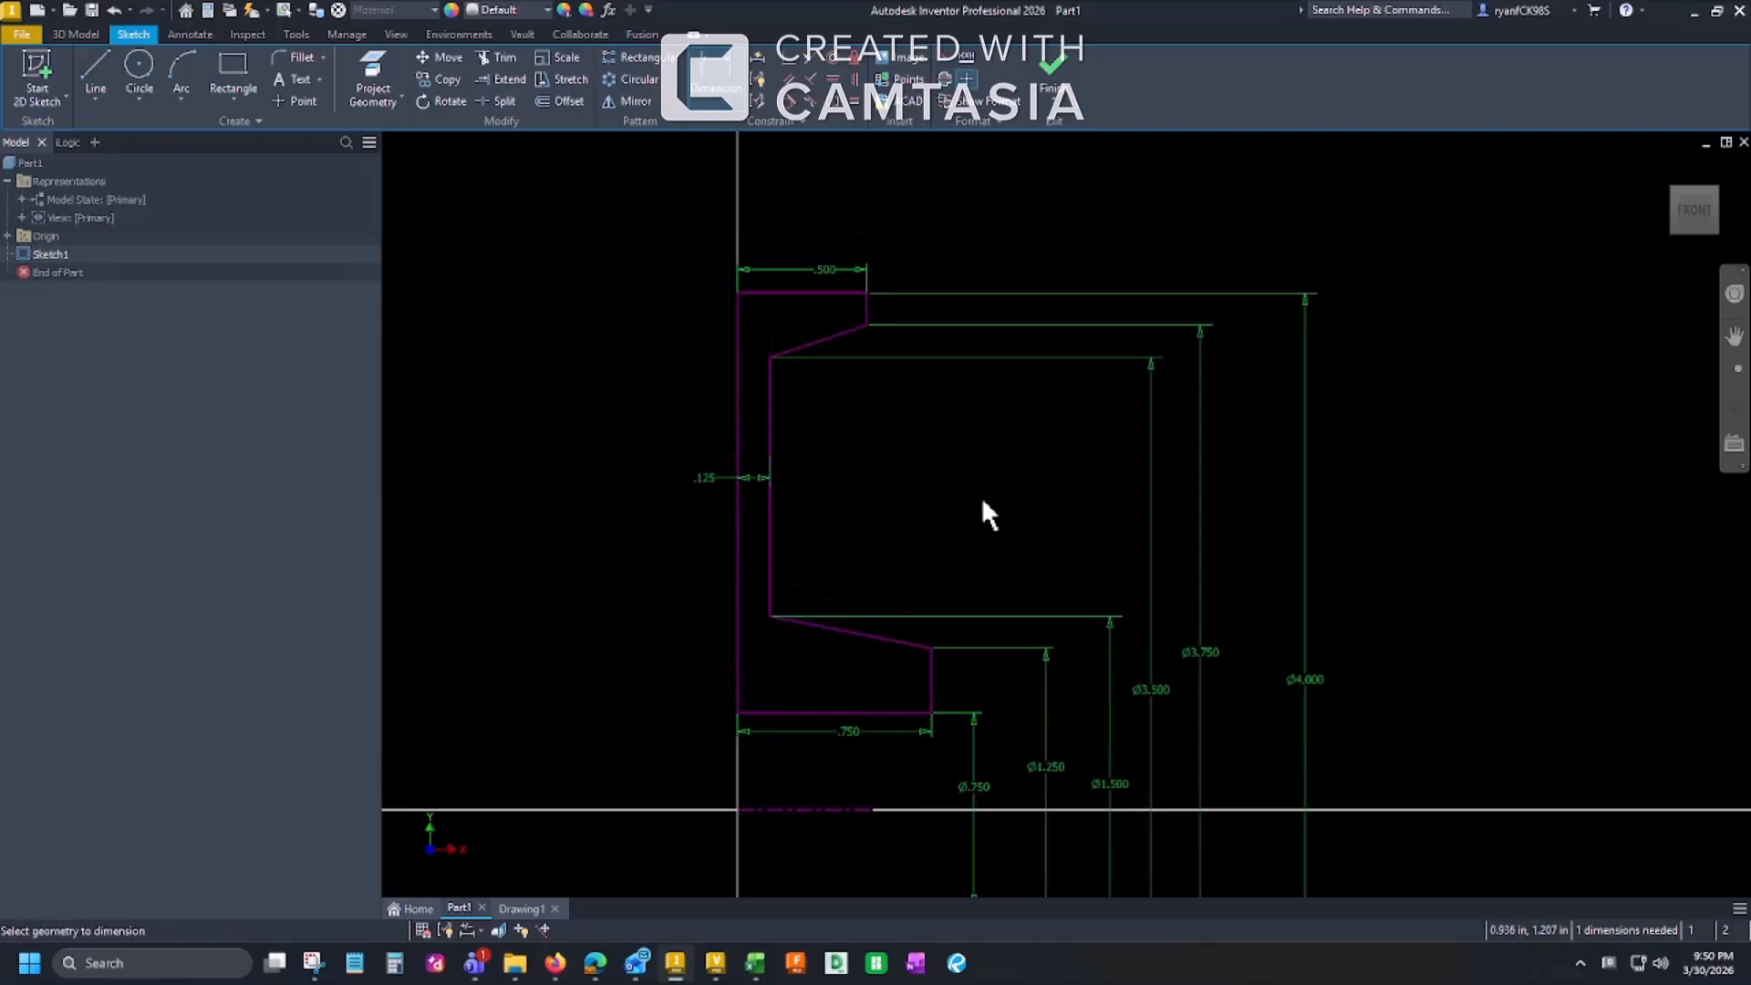
# Step: Finish the sketch and set up a 360-degree Revolve of the half-section profile about the centerline
pyautogui.scroll(-3, 983, 501)
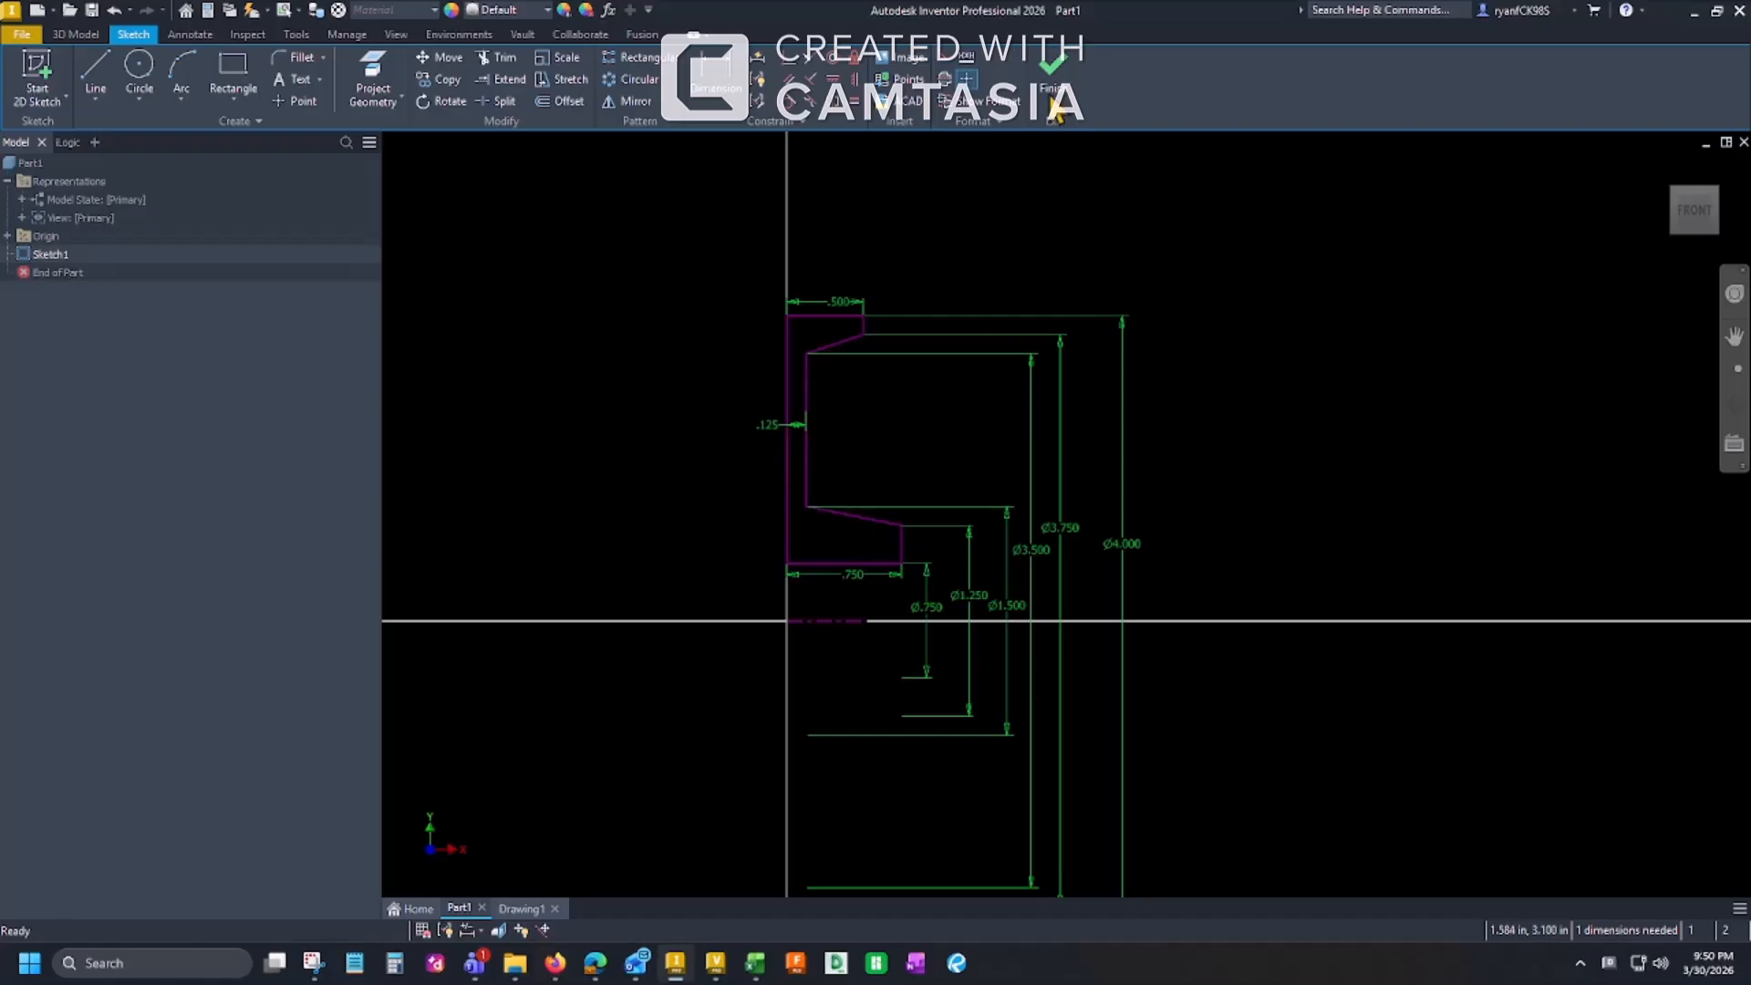
pyautogui.click(1052, 73)
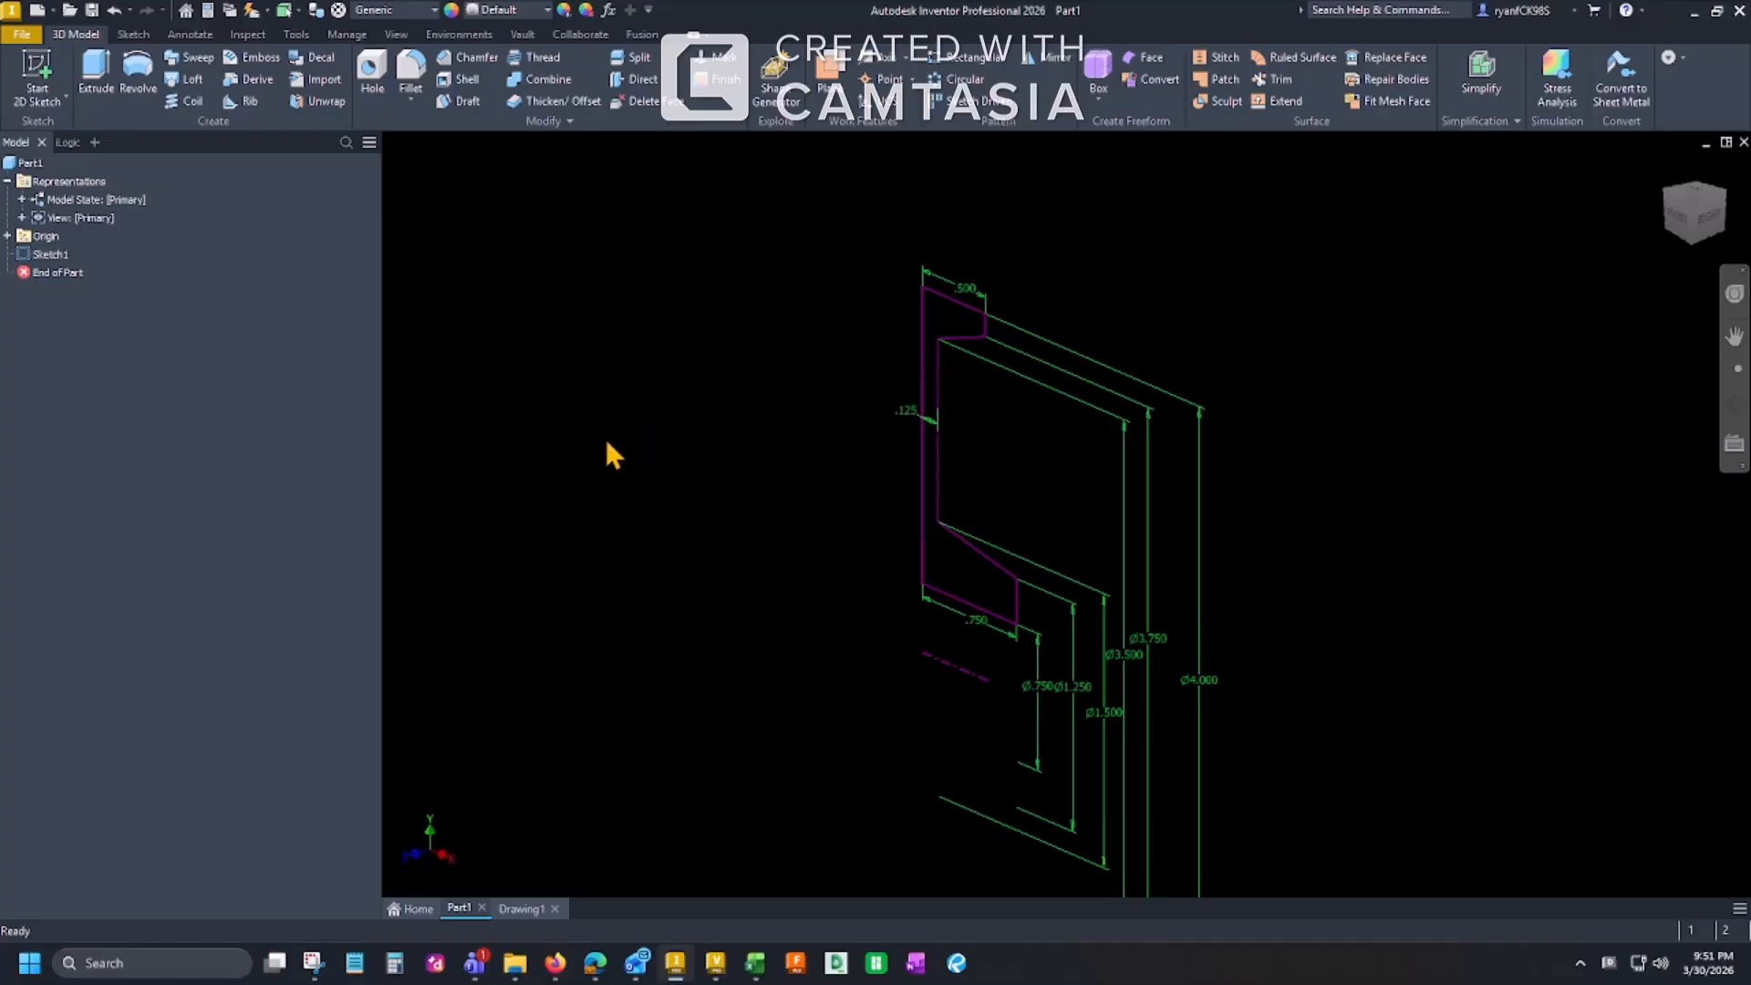
pyautogui.click(139, 73)
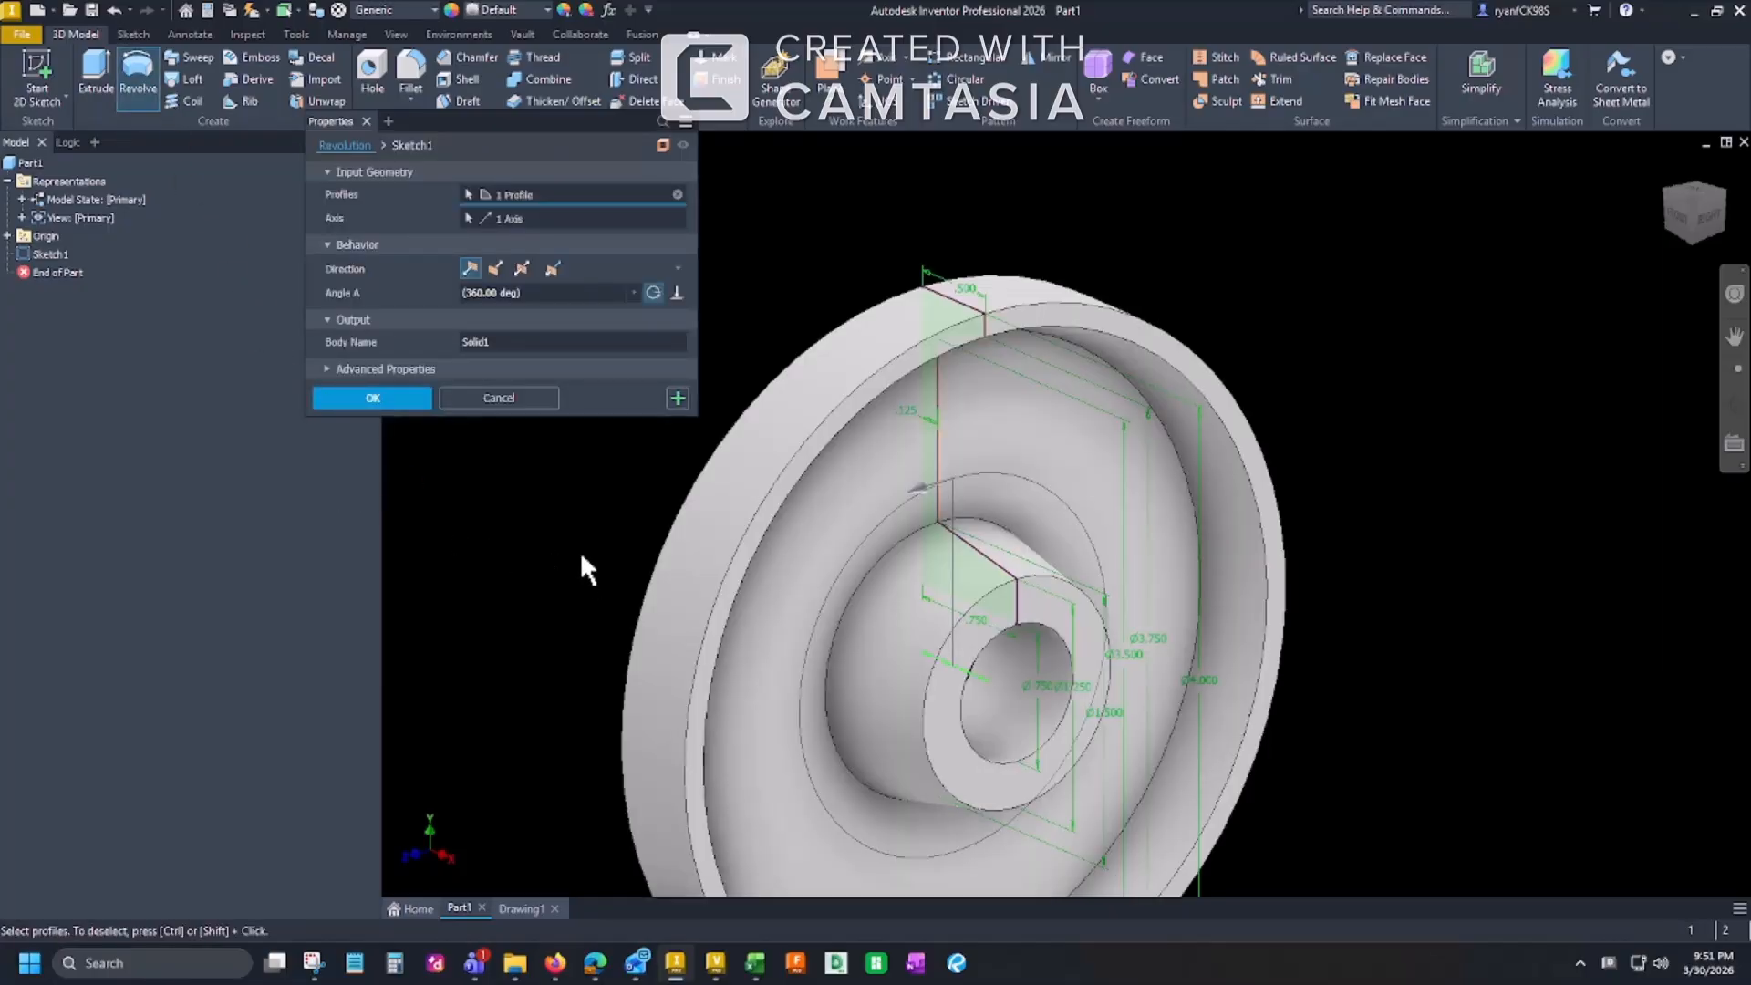
pyautogui.moveTo(581, 553)
pyautogui.keyDown('shift'); pyautogui.mouseDown(button='middle')
pyautogui.moveTo(793, 567)
pyautogui.moveTo(678, 559)
pyautogui.mouseUp(button='middle'); pyautogui.keyUp('shift')
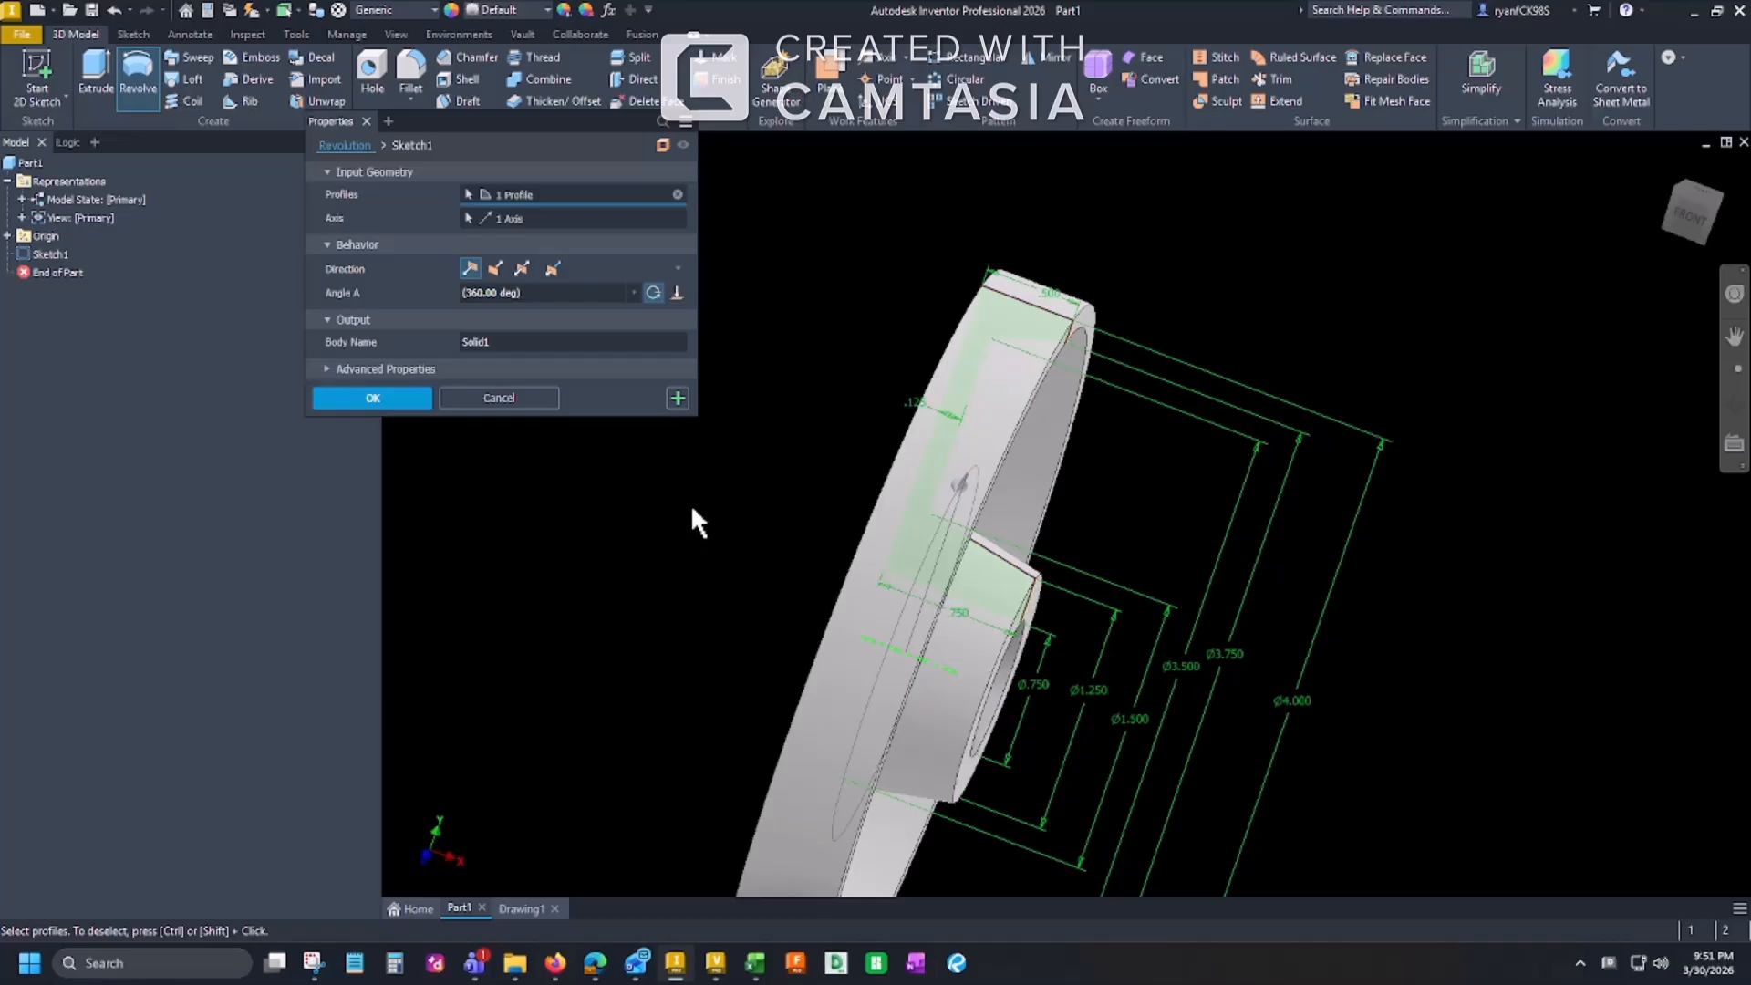
pyautogui.scroll(-3, 768, 519)
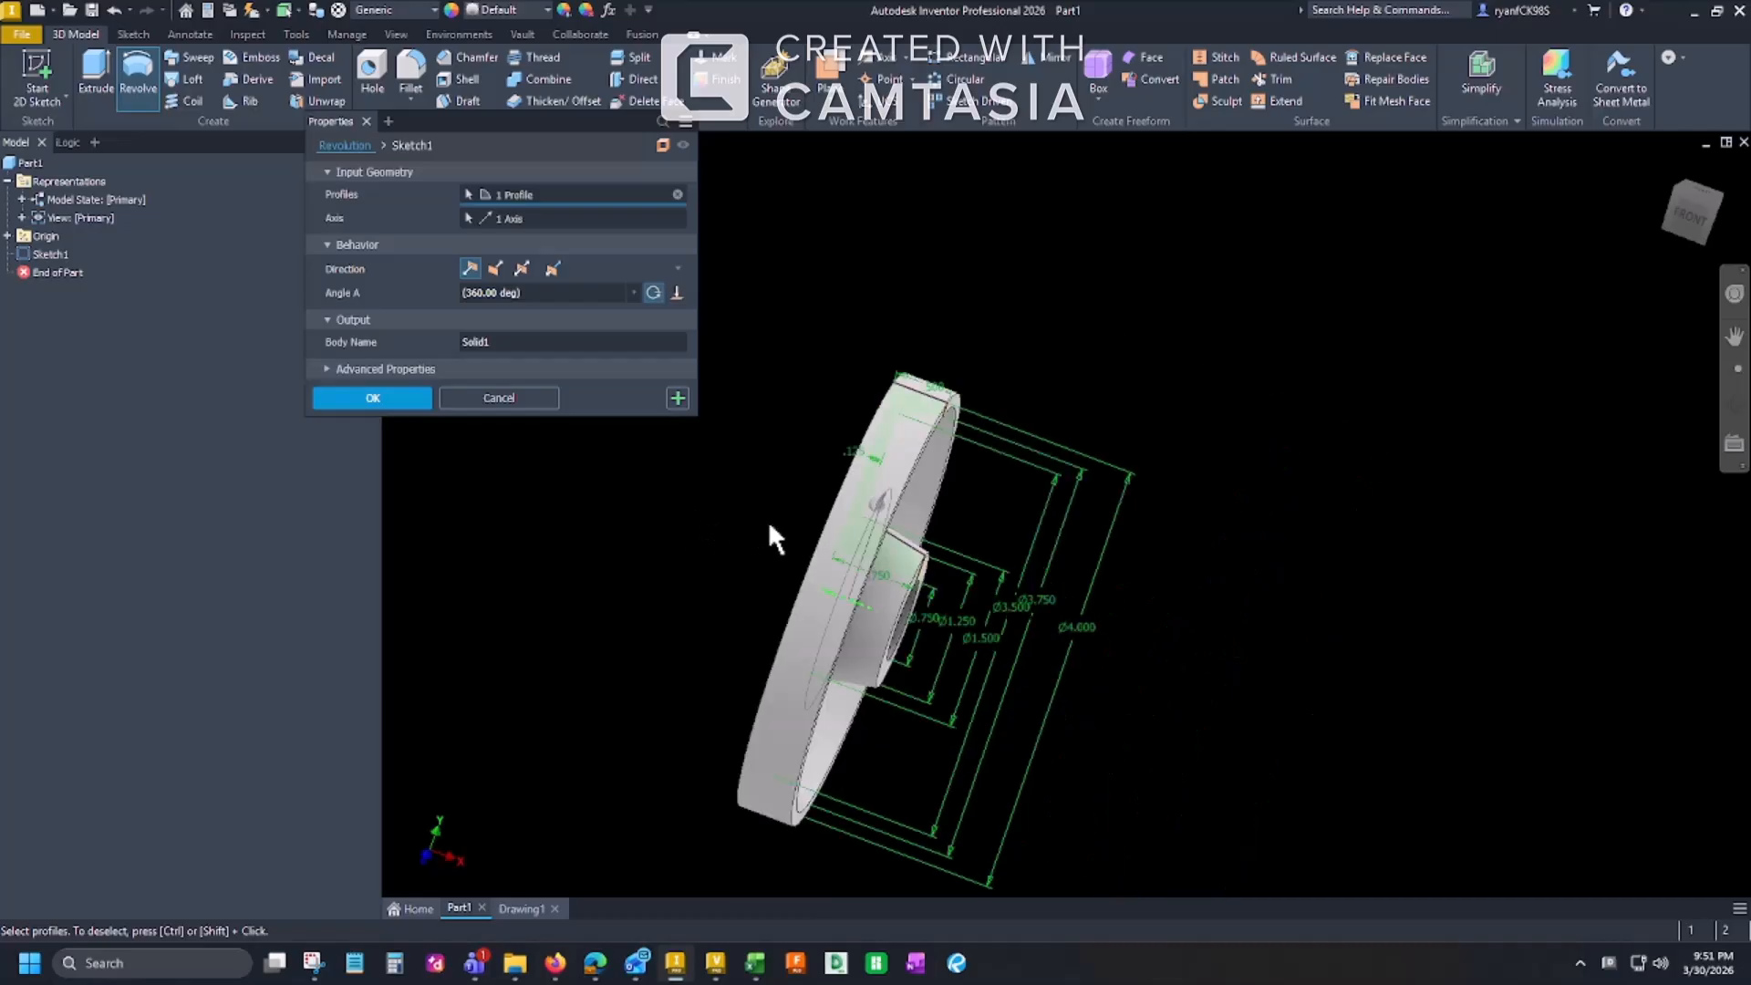
pyautogui.moveTo(773, 521)
pyautogui.keyDown('shift'); pyautogui.mouseDown(button='middle')
pyautogui.moveTo(730, 524)
pyautogui.moveTo(755, 508)
pyautogui.mouseUp(button='middle'); pyautogui.keyUp('shift')
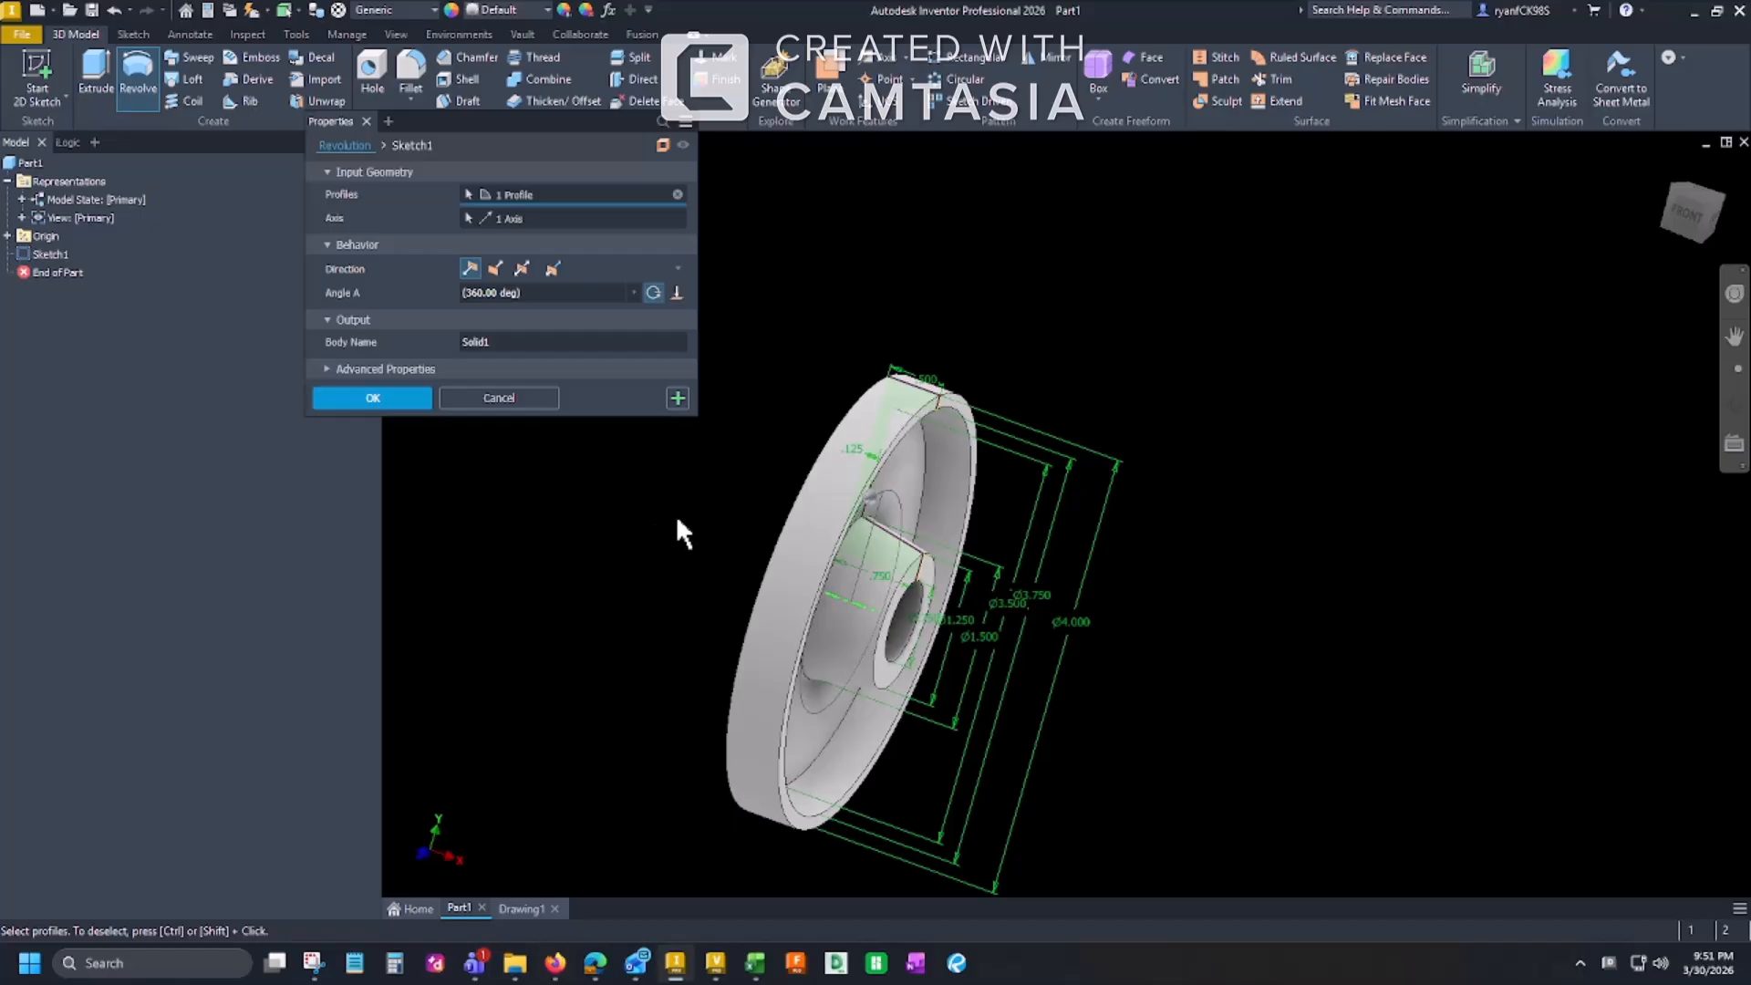
pyautogui.keyDown('shift'); pyautogui.moveTo(755, 508); pyautogui.dragTo(843, 499, button='middle'); pyautogui.keyUp('shift')
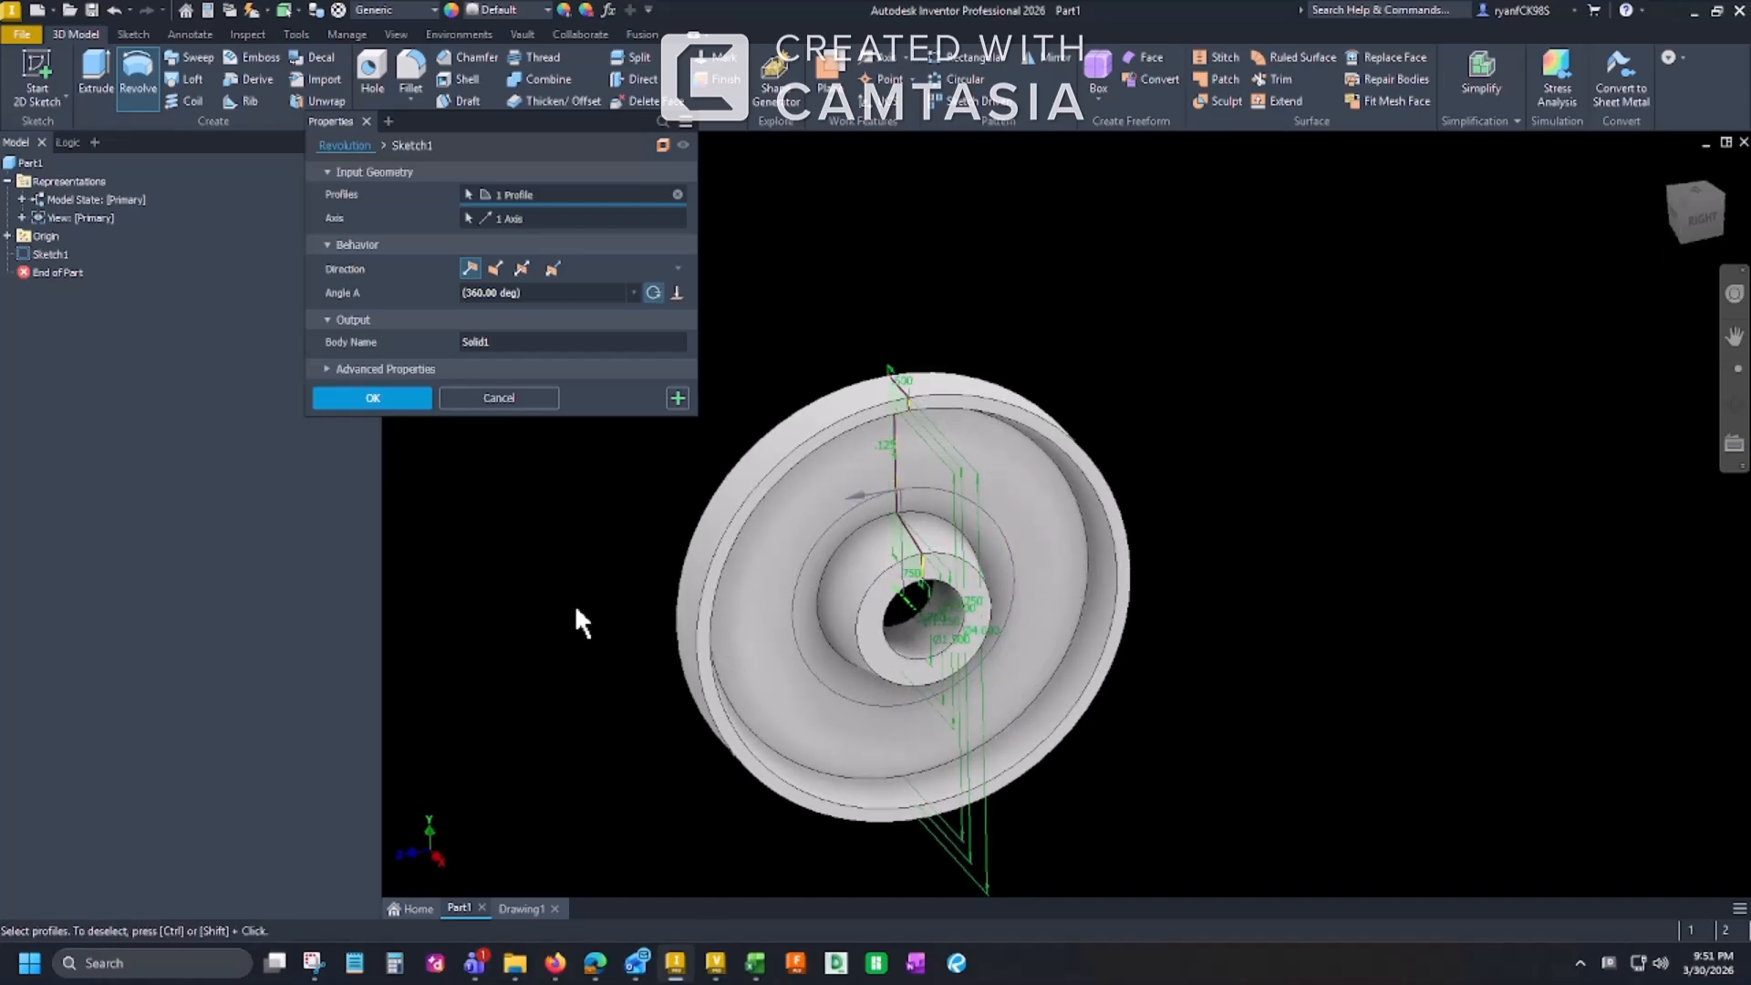
pyautogui.keyDown('shift'); pyautogui.moveTo(574, 604); pyautogui.dragTo(580, 551, button='middle'); pyautogui.keyUp('shift')
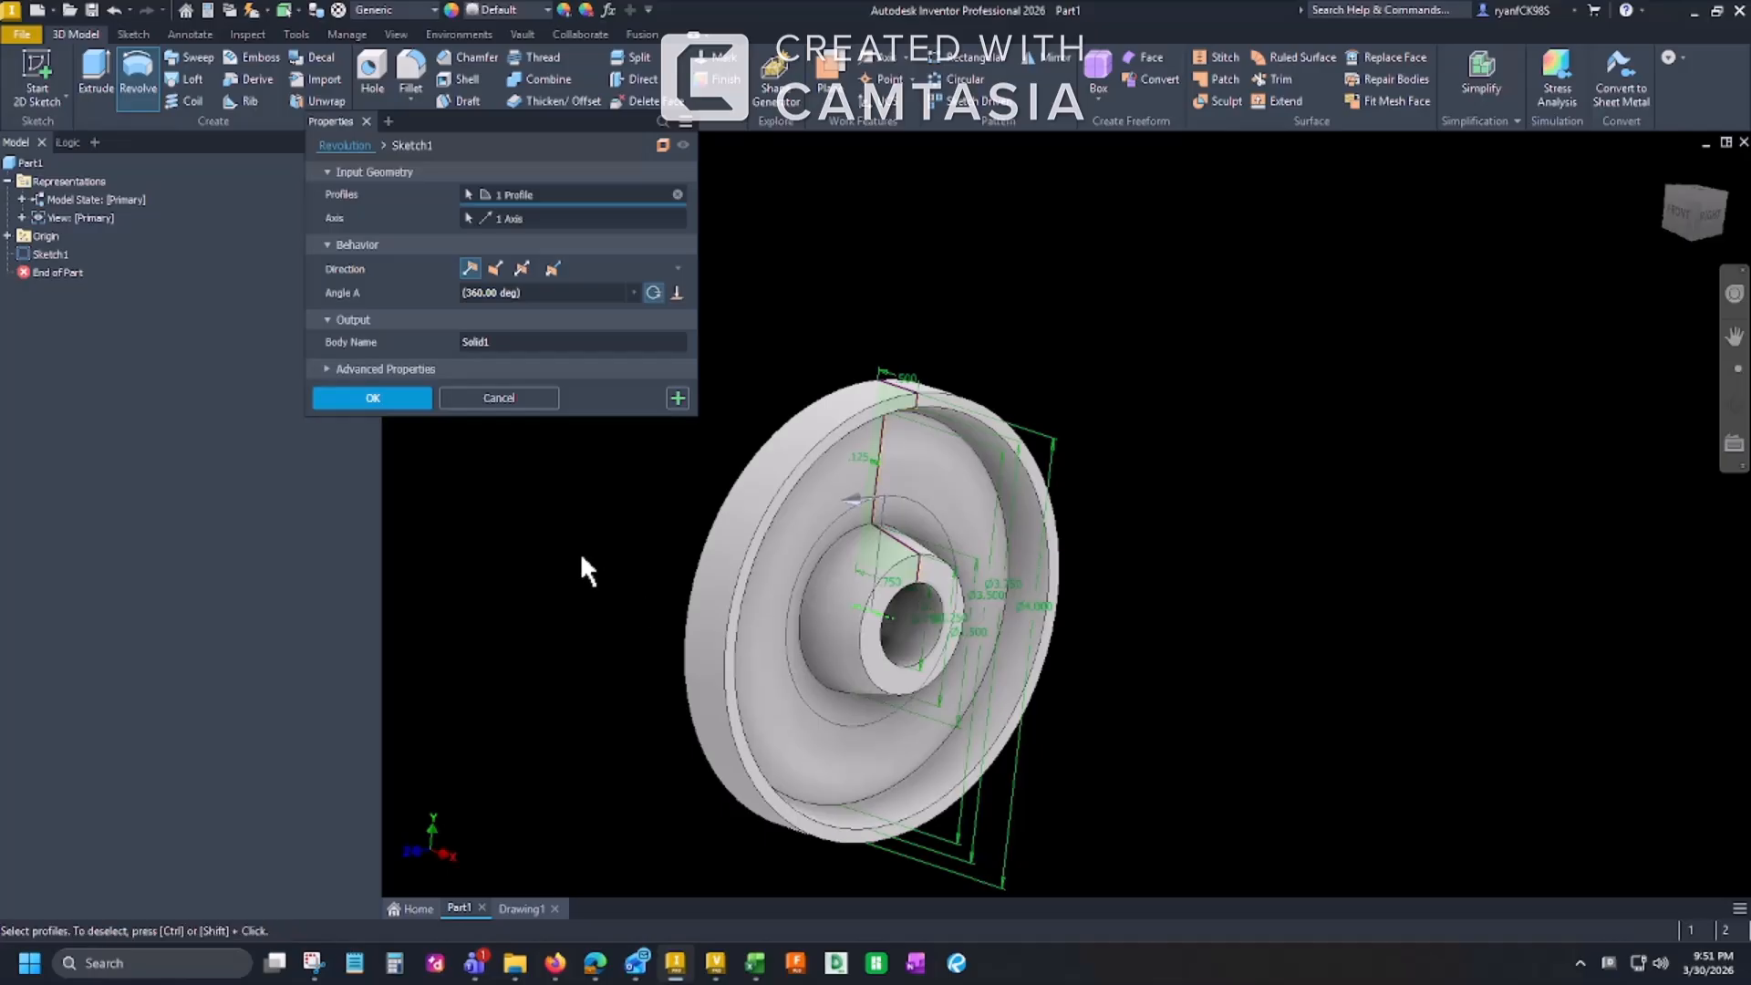
# Step: Try ending the revolve at a selected face, and try a partial revolve of 180 degrees
pyautogui.click(677, 291)
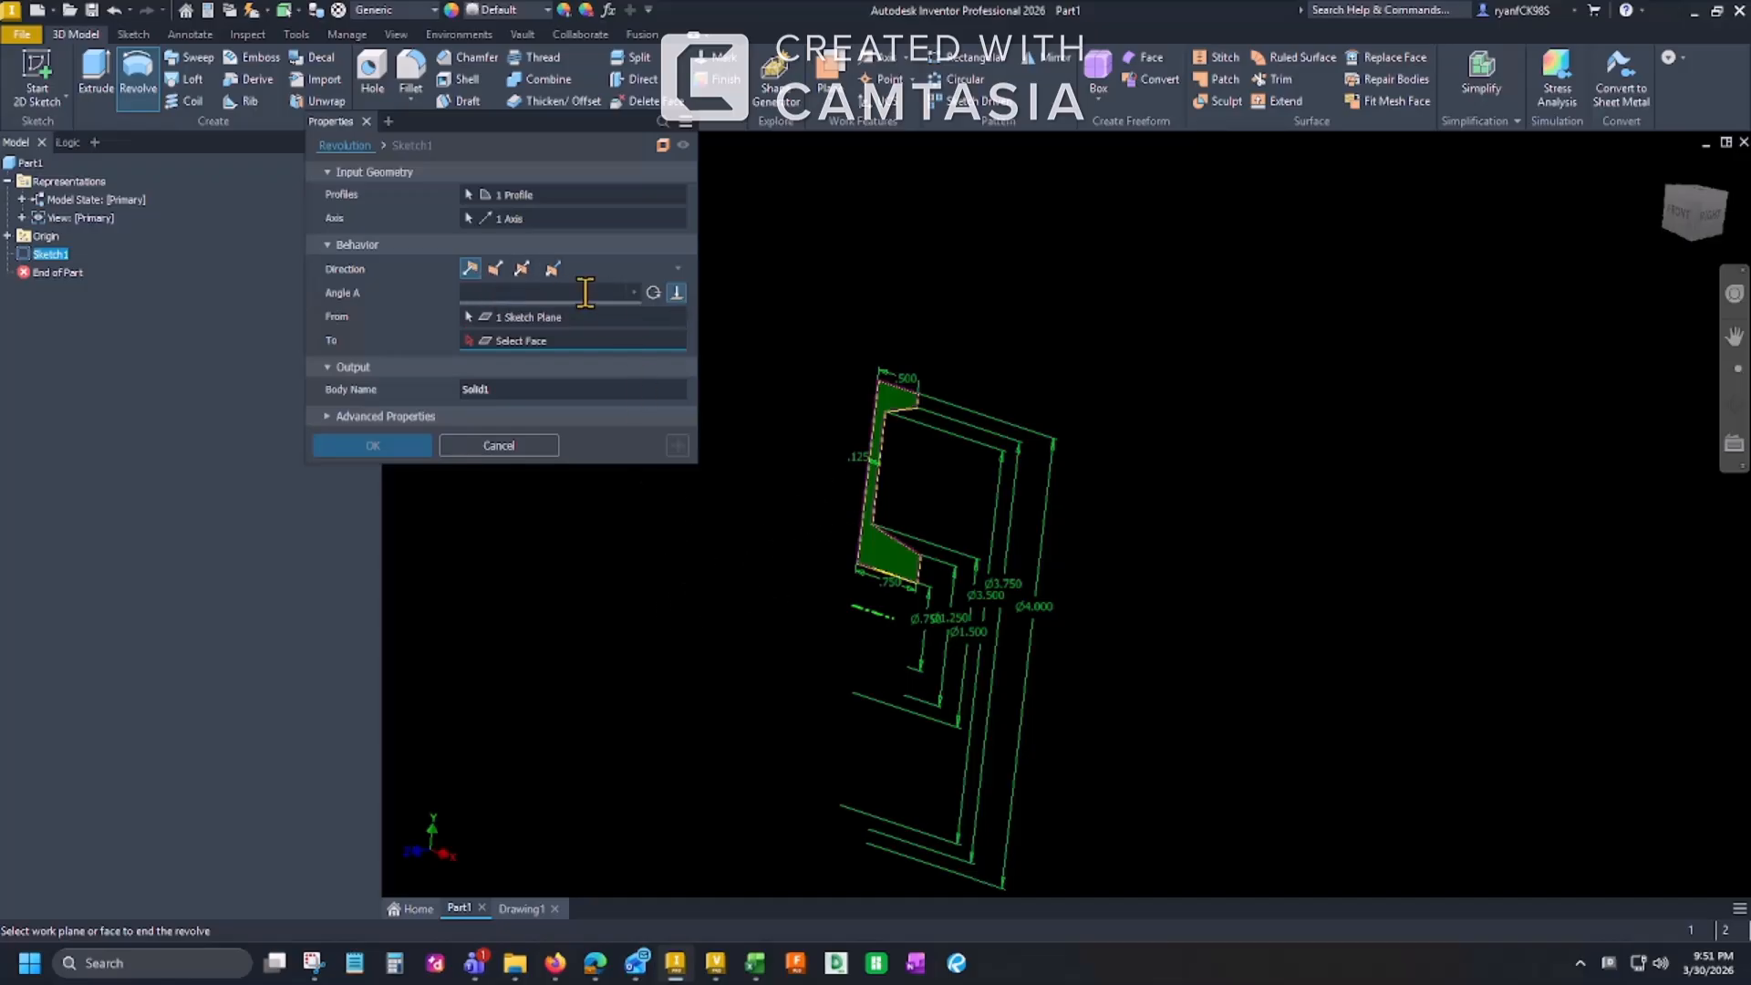
pyautogui.click(653, 292)
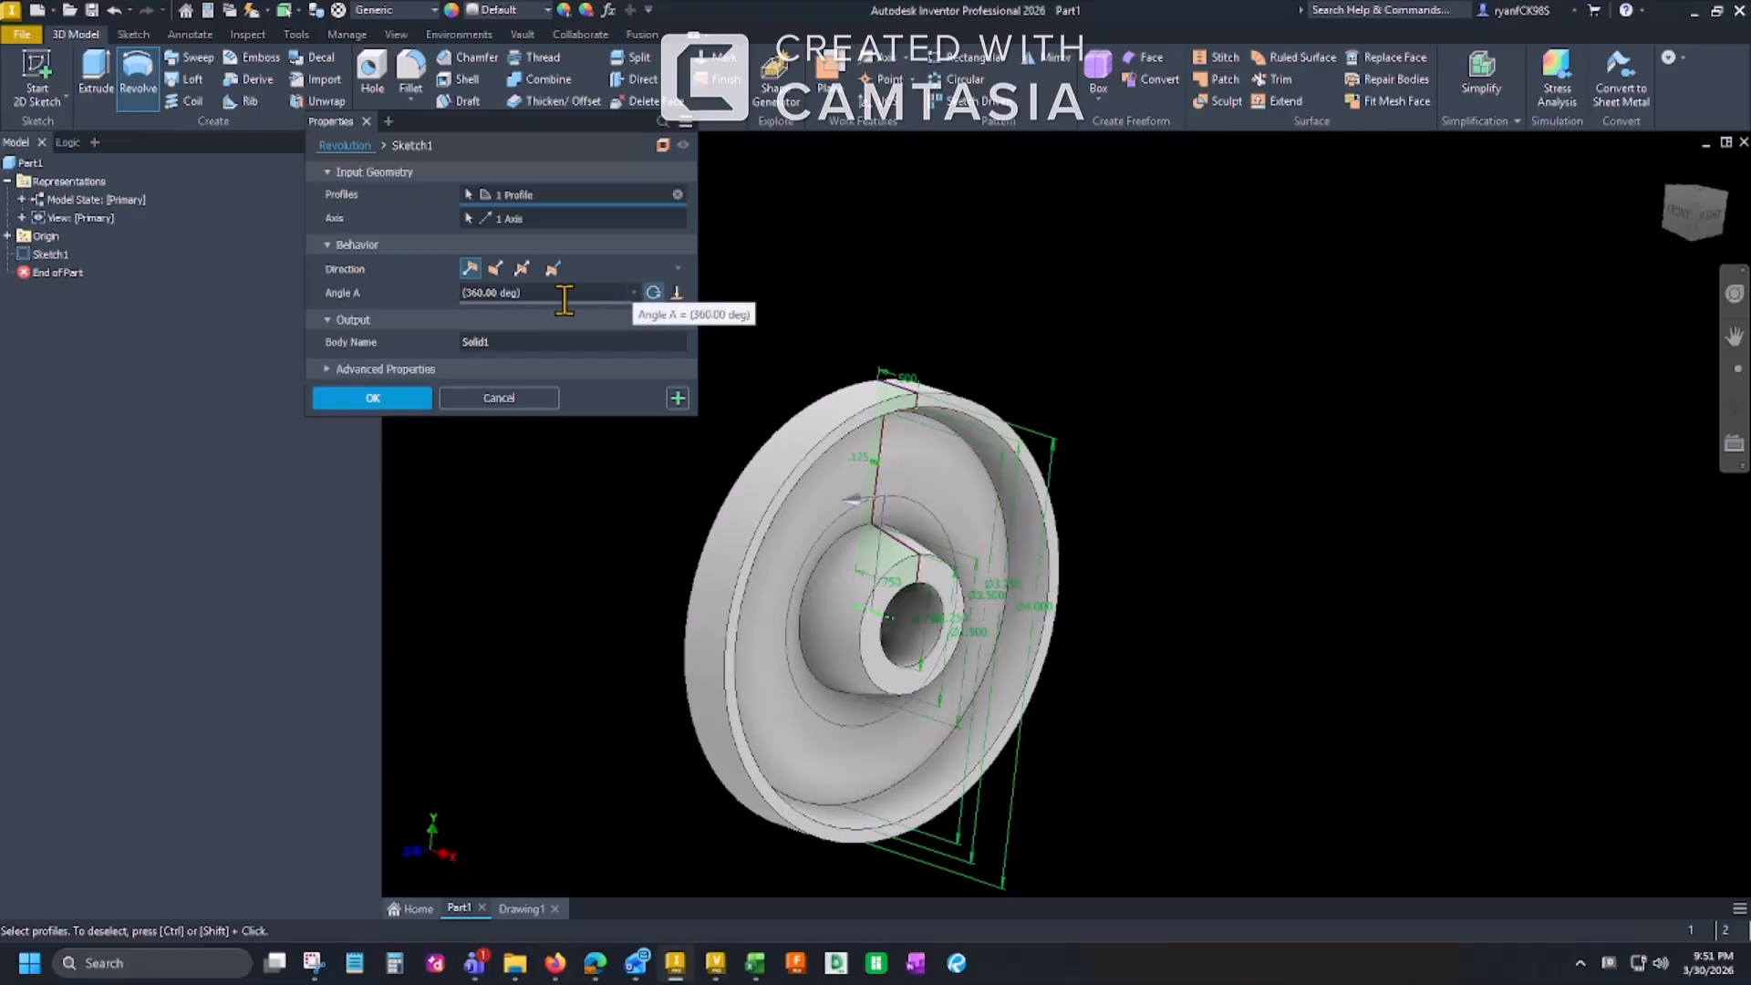
pyautogui.click(525, 295)
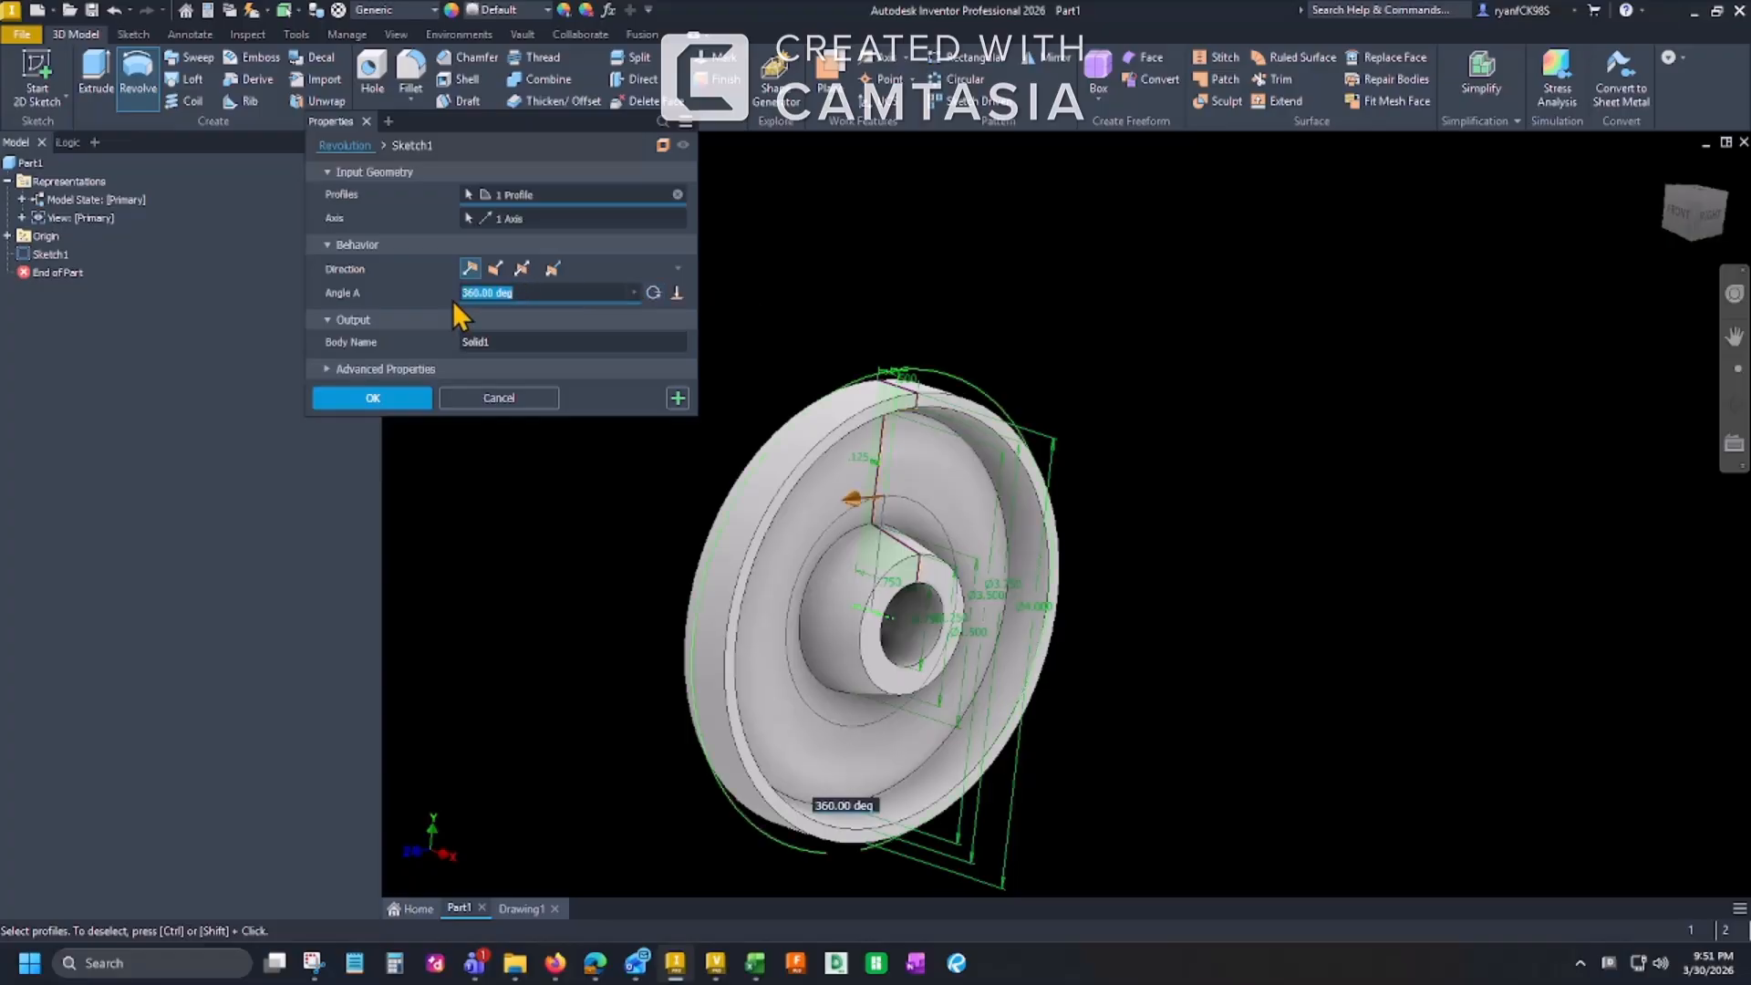
pyautogui.write('180')
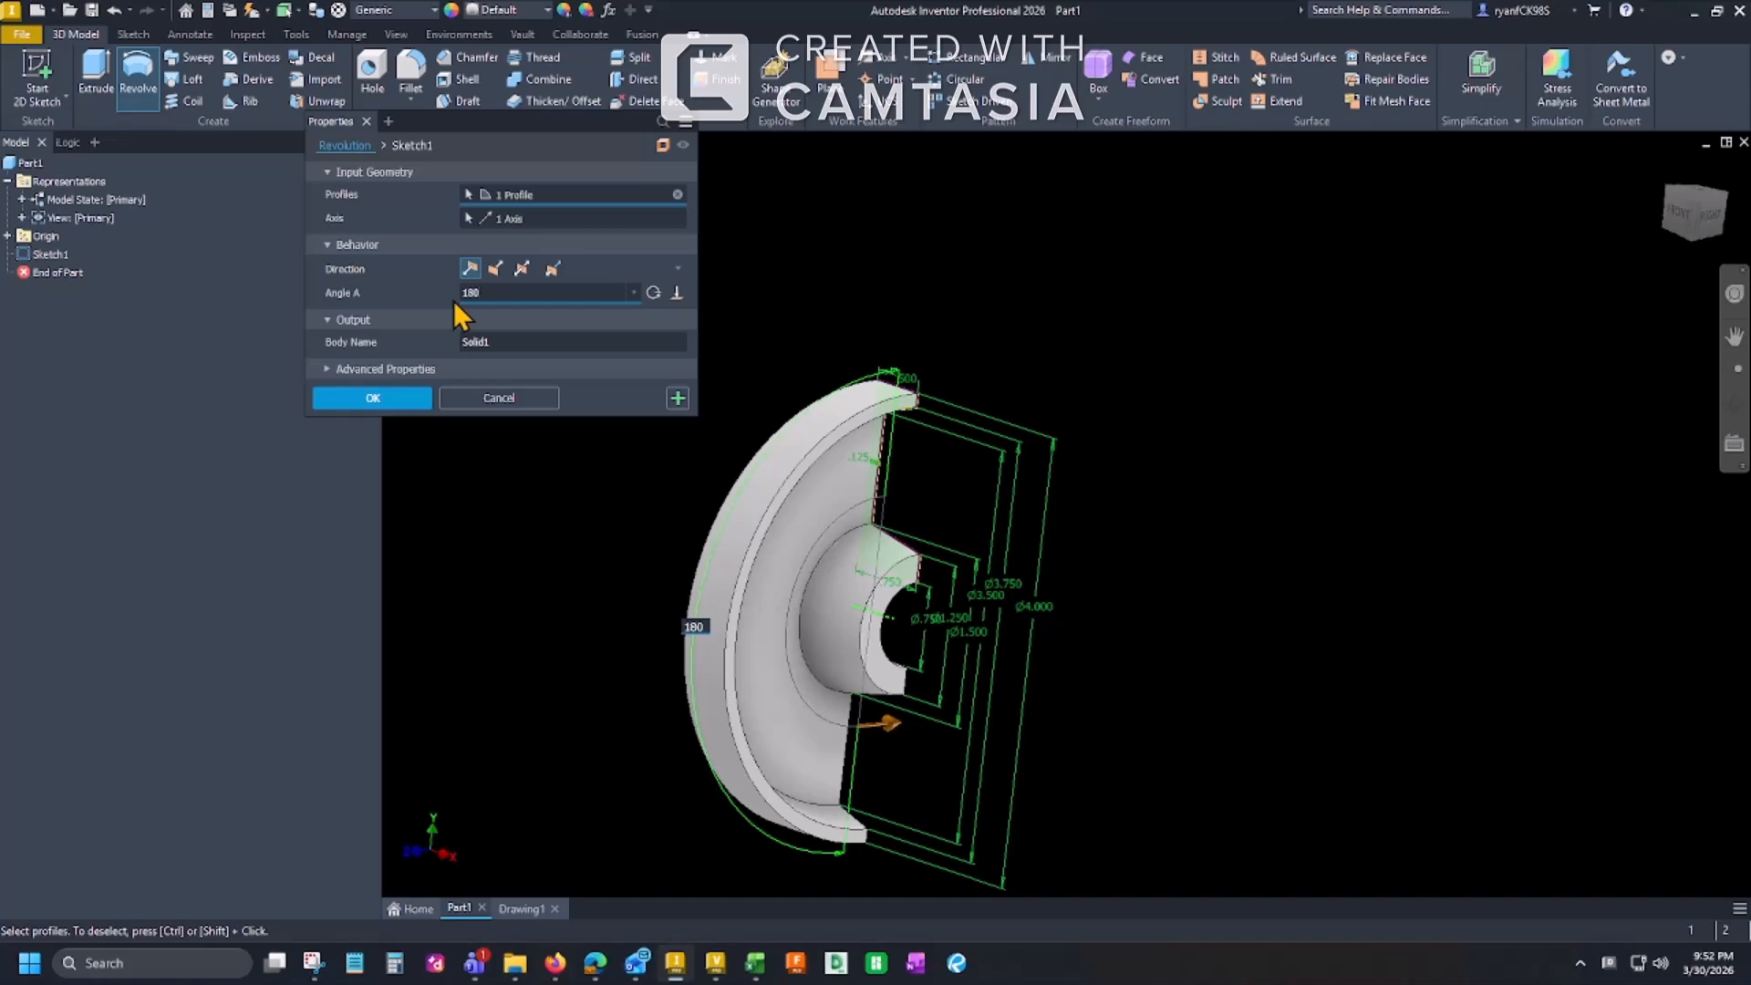
pyautogui.moveTo(1120, 472)
pyautogui.keyDown('shift'); pyautogui.mouseDown(button='middle')
pyautogui.moveTo(821, 502)
pyautogui.moveTo(1116, 484)
pyautogui.mouseUp(button='middle'); pyautogui.keyUp('shift')
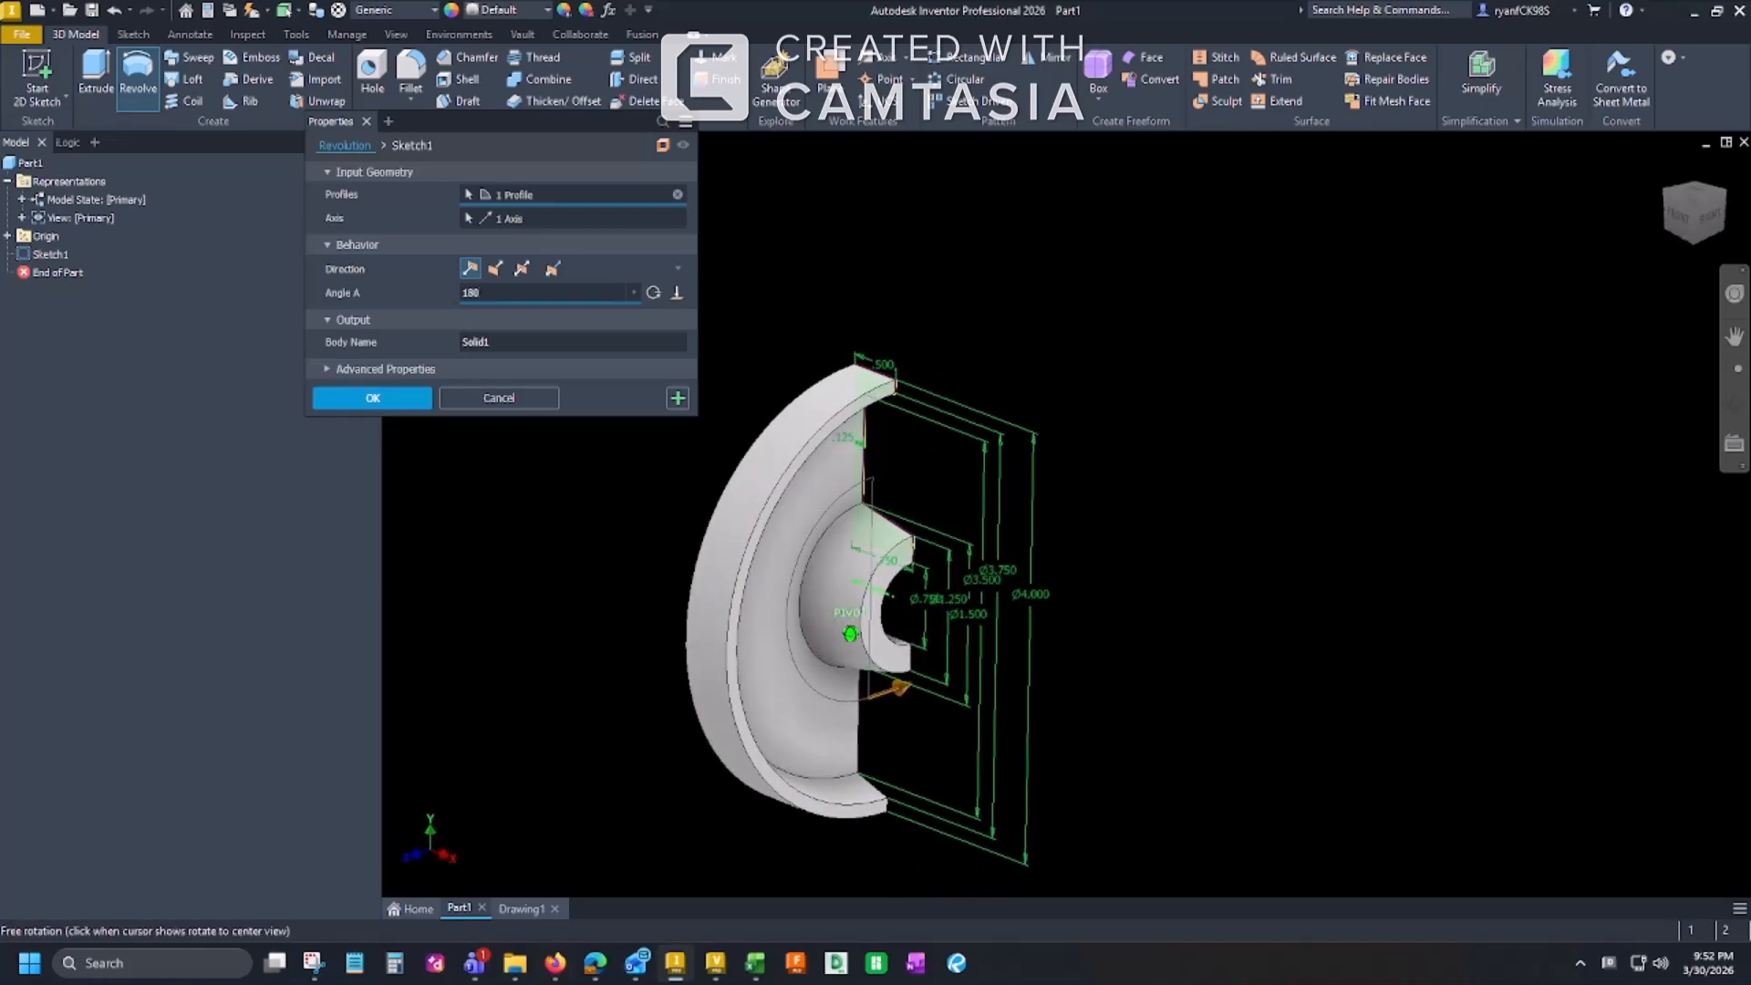
# Step: Set the revolve back to a full 360 degrees and create the solid
pyautogui.click(653, 292)
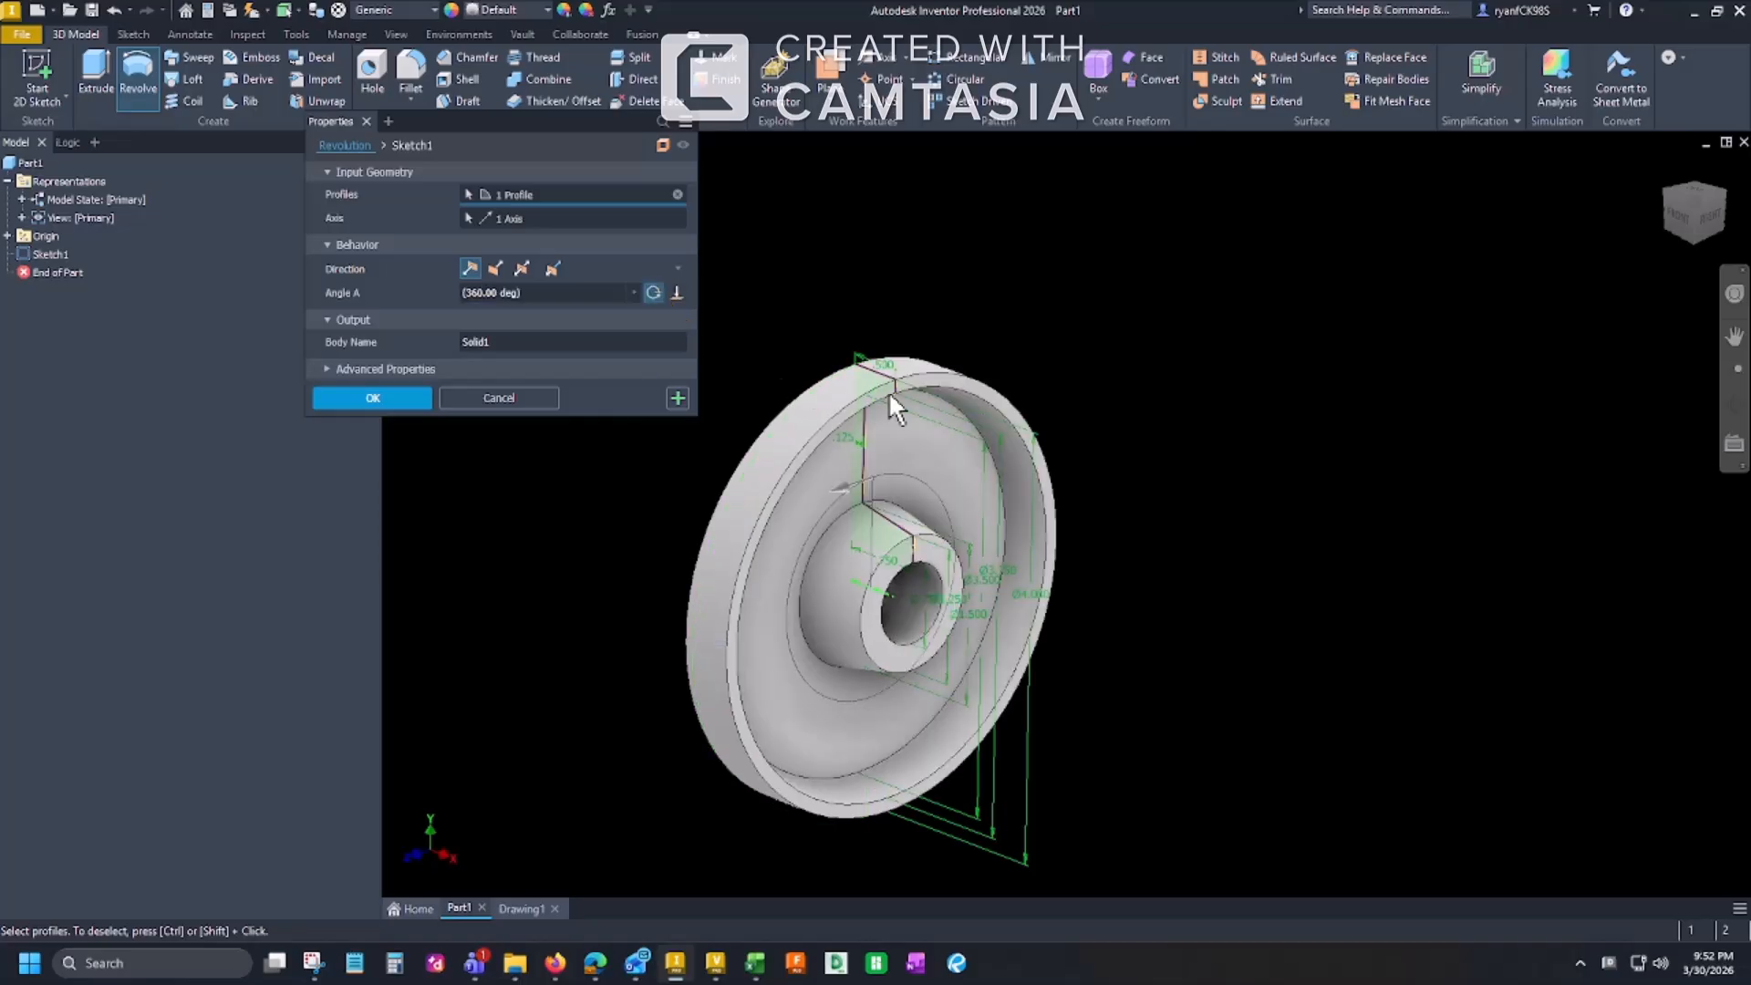
pyautogui.scroll(2, 1120, 475)
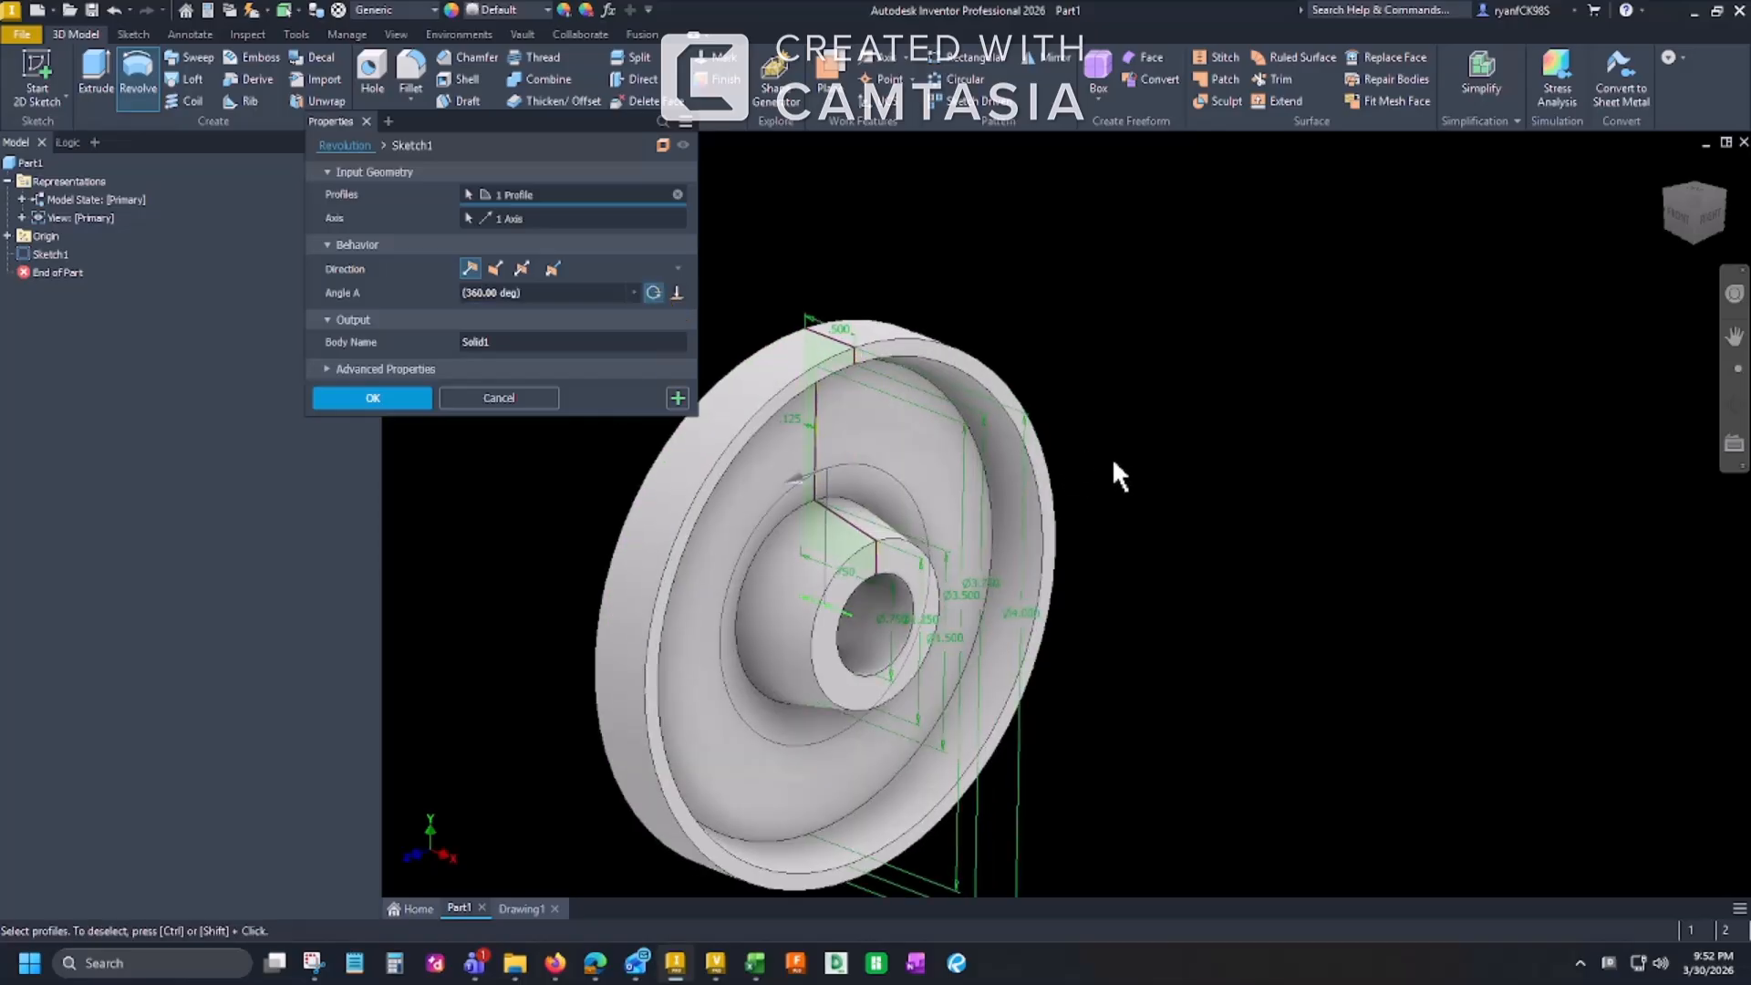
pyautogui.click(400, 402)
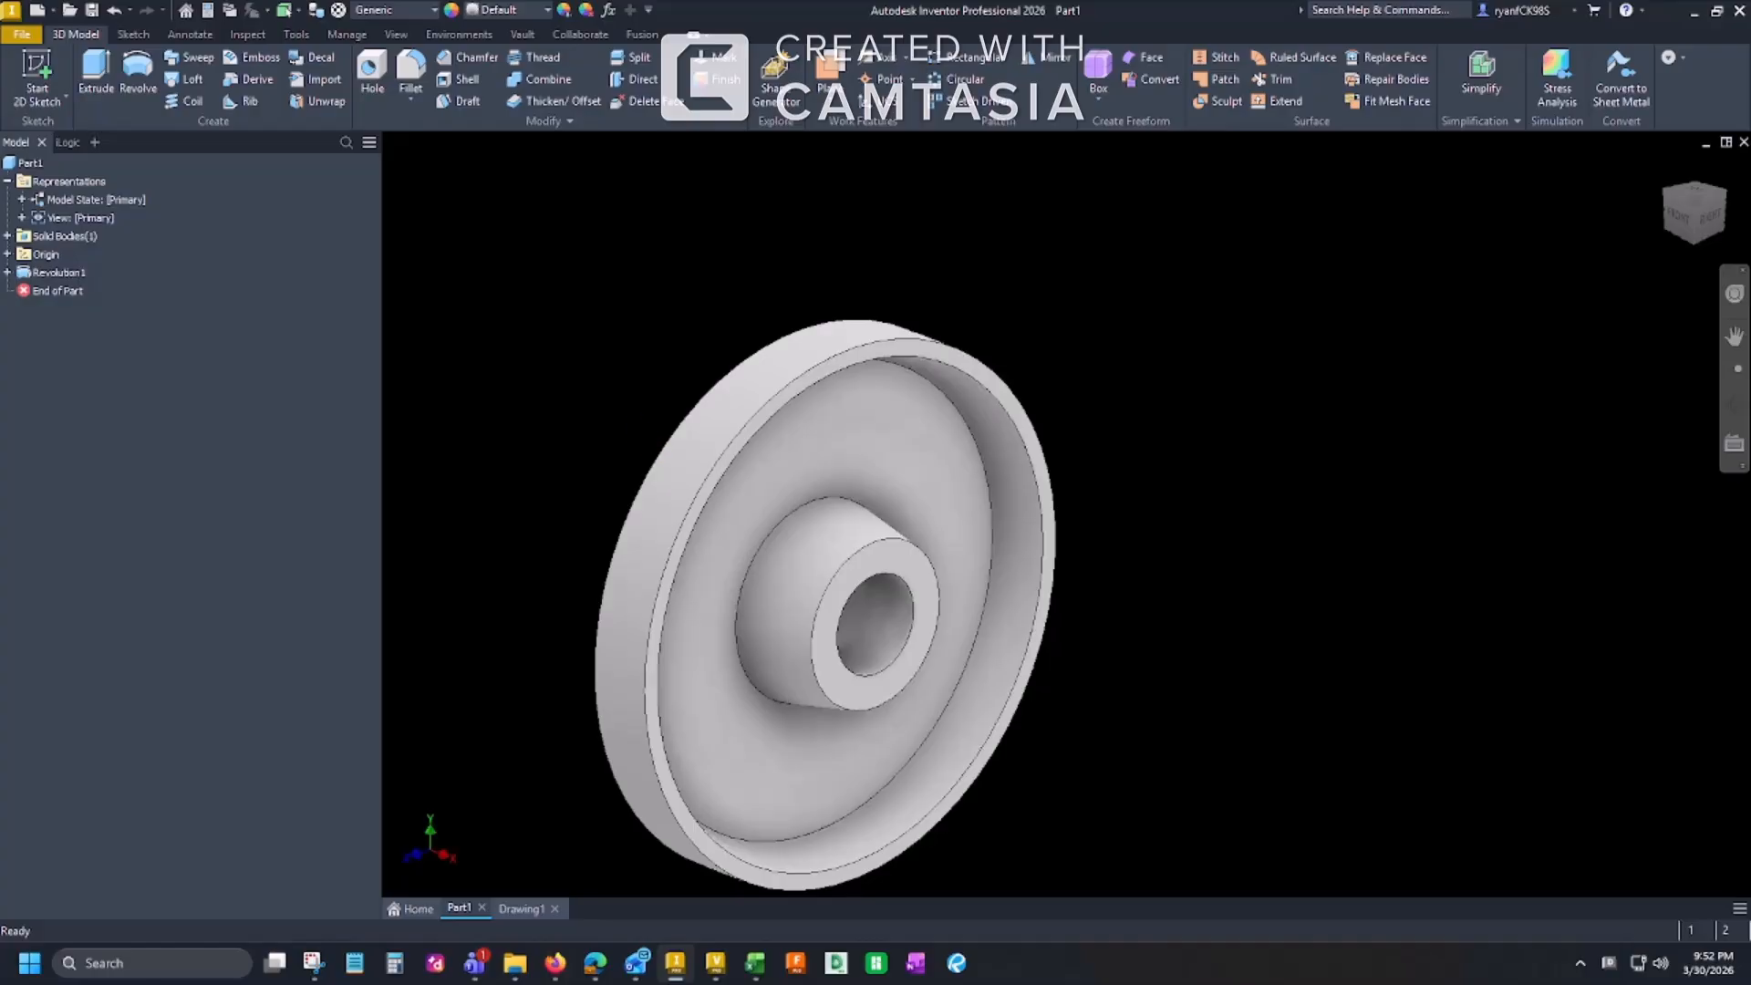
# Step: Examine the revolved solid from its recessed hub side and its flat back side
pyautogui.keyDown('shift'); pyautogui.moveTo(712, 592); pyautogui.dragTo(669, 387, button='middle'); pyautogui.keyUp('shift')
pyautogui.scroll(-3, 1035, 403)
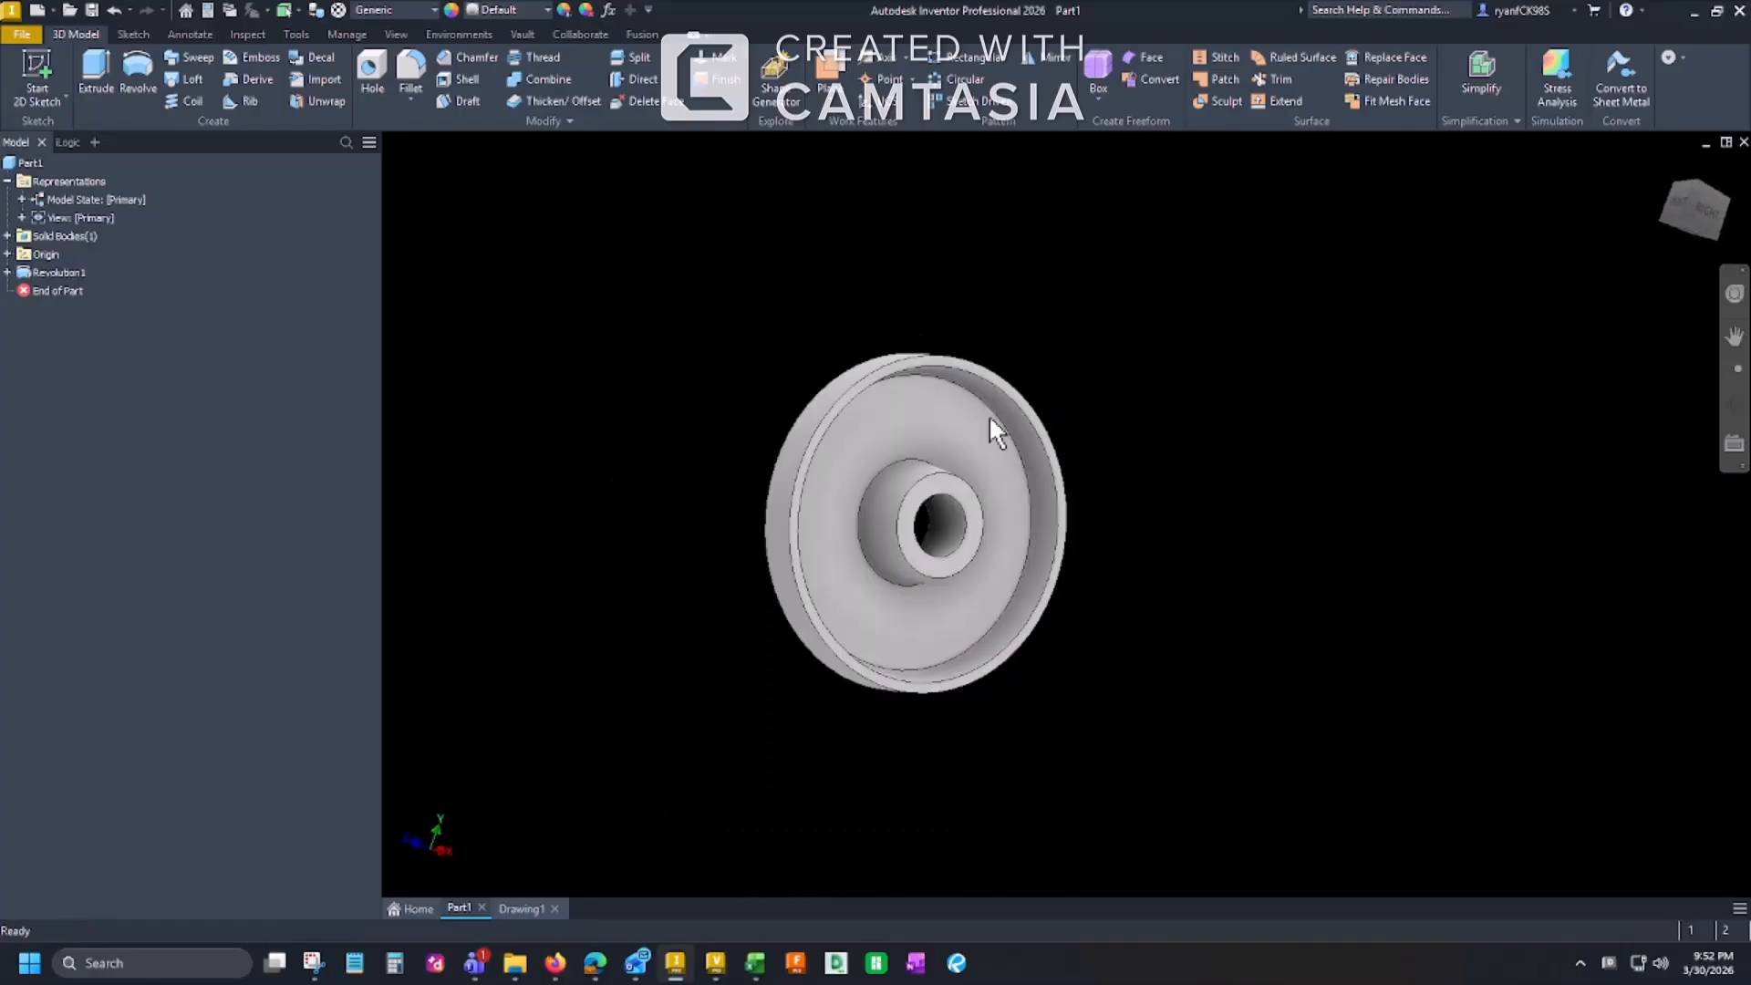
pyautogui.keyDown('shift'); pyautogui.moveTo(991, 419); pyautogui.dragTo(849, 361, button='middle'); pyautogui.keyUp('shift')
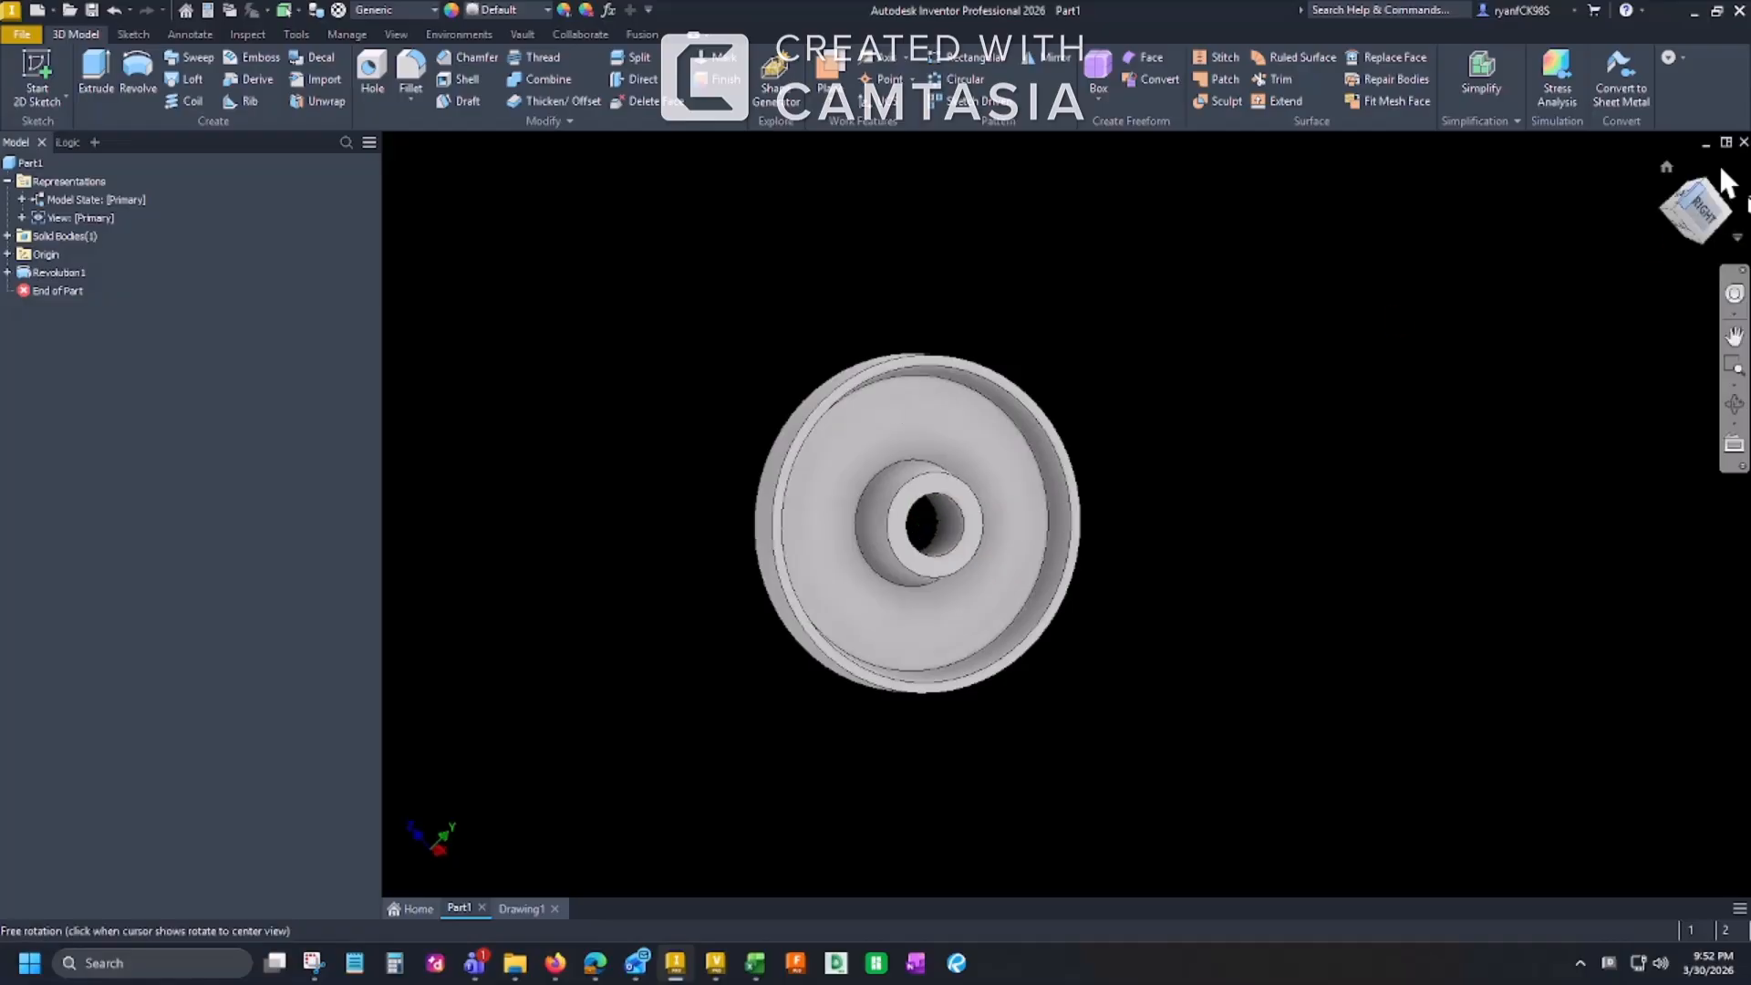
pyautogui.click(1664, 167)
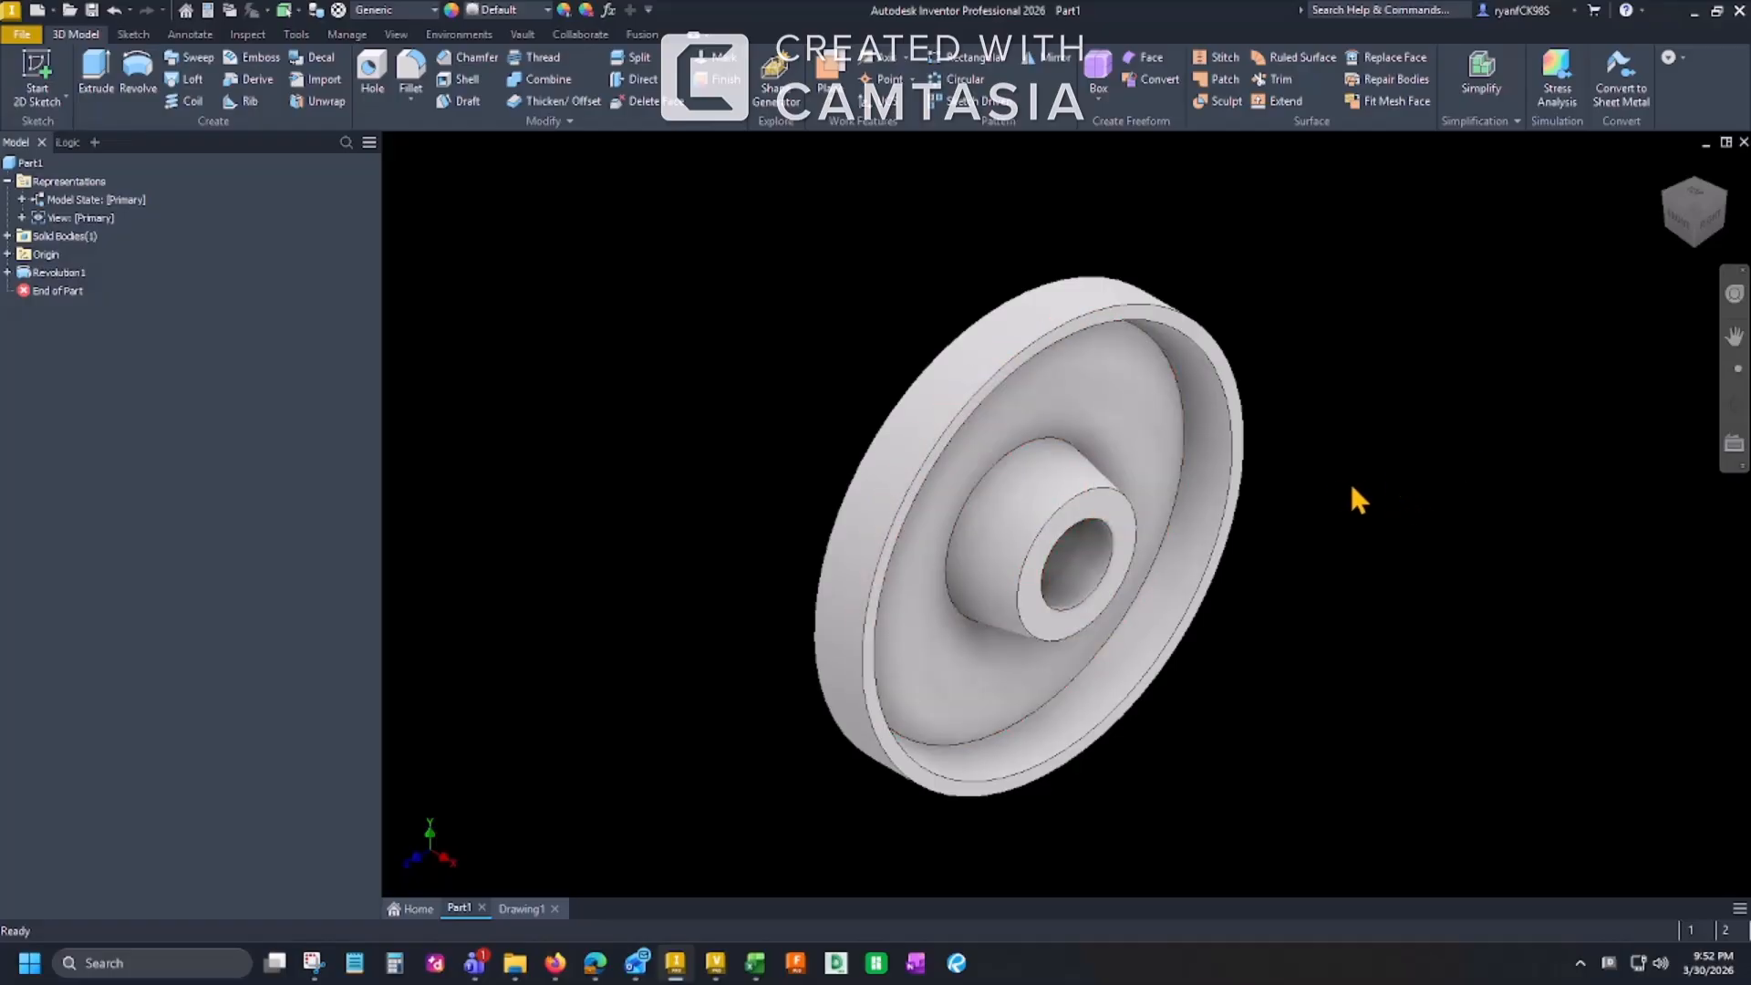
pyautogui.moveTo(1229, 673)
pyautogui.keyDown('shift'); pyautogui.mouseDown(button='middle')
pyautogui.moveTo(1131, 643)
pyautogui.moveTo(1359, 602)
pyautogui.moveTo(1094, 430)
pyautogui.mouseUp(button='middle'); pyautogui.keyUp('shift')
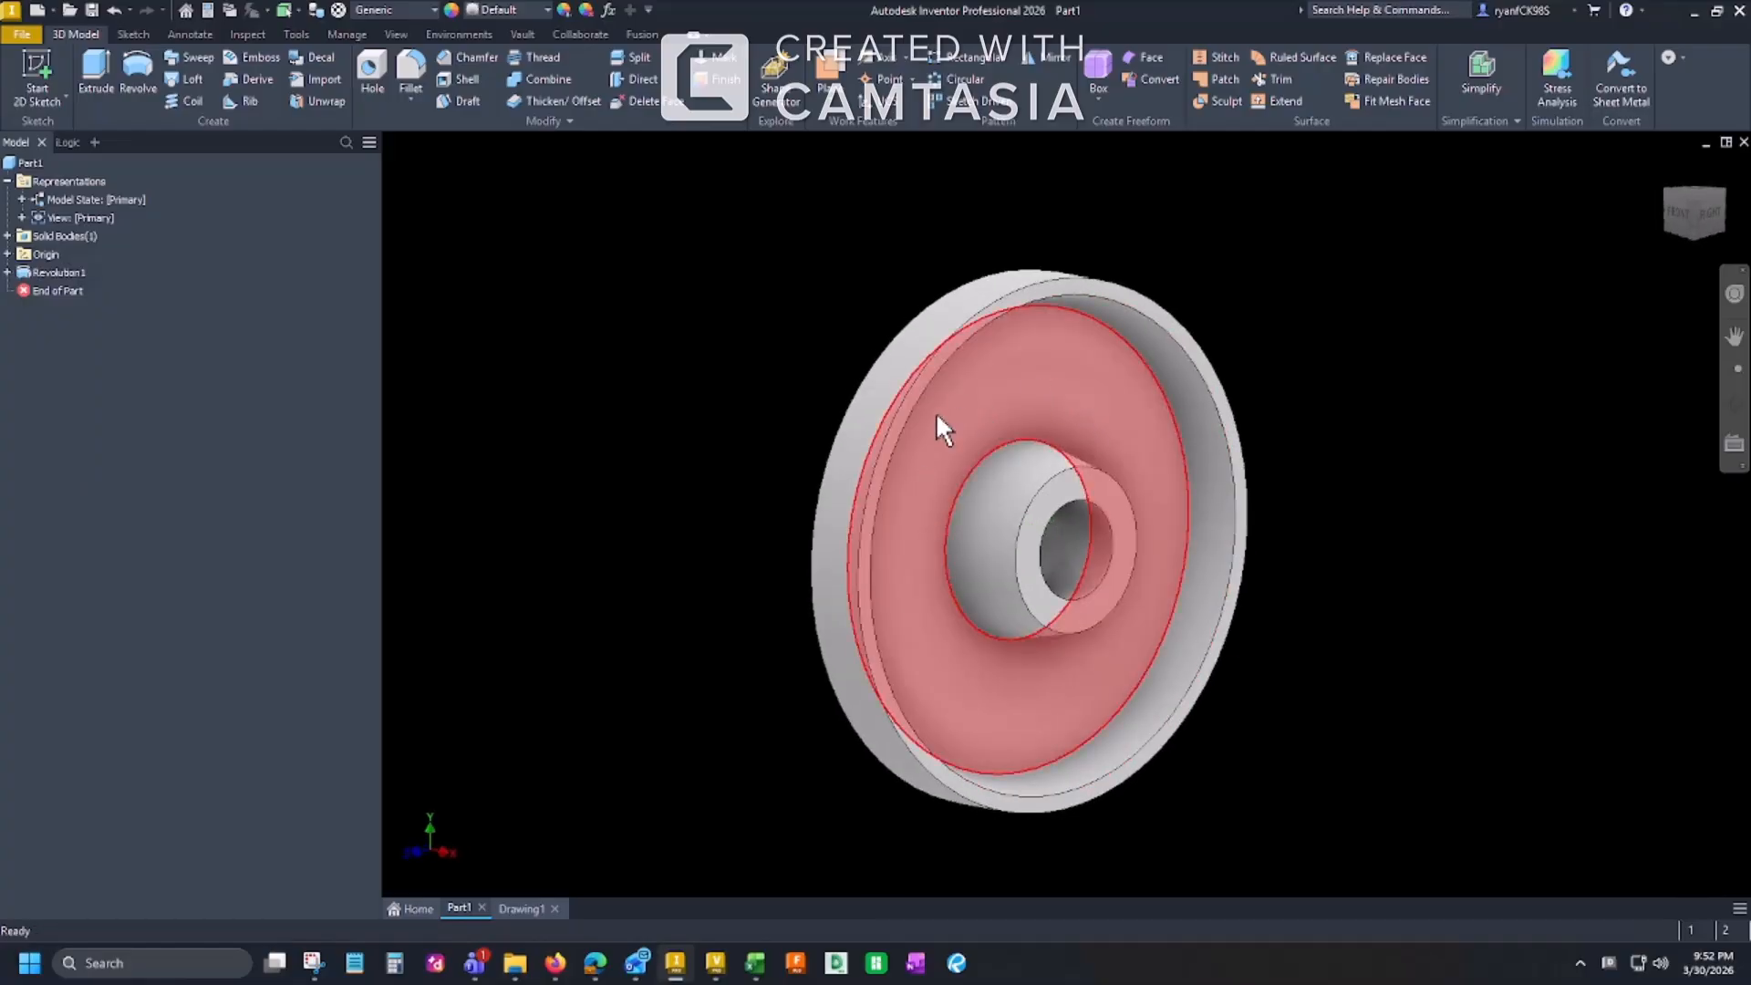
pyautogui.keyDown('shift'); pyautogui.moveTo(936, 412); pyautogui.dragTo(1079, 434, button='middle'); pyautogui.keyUp('shift')
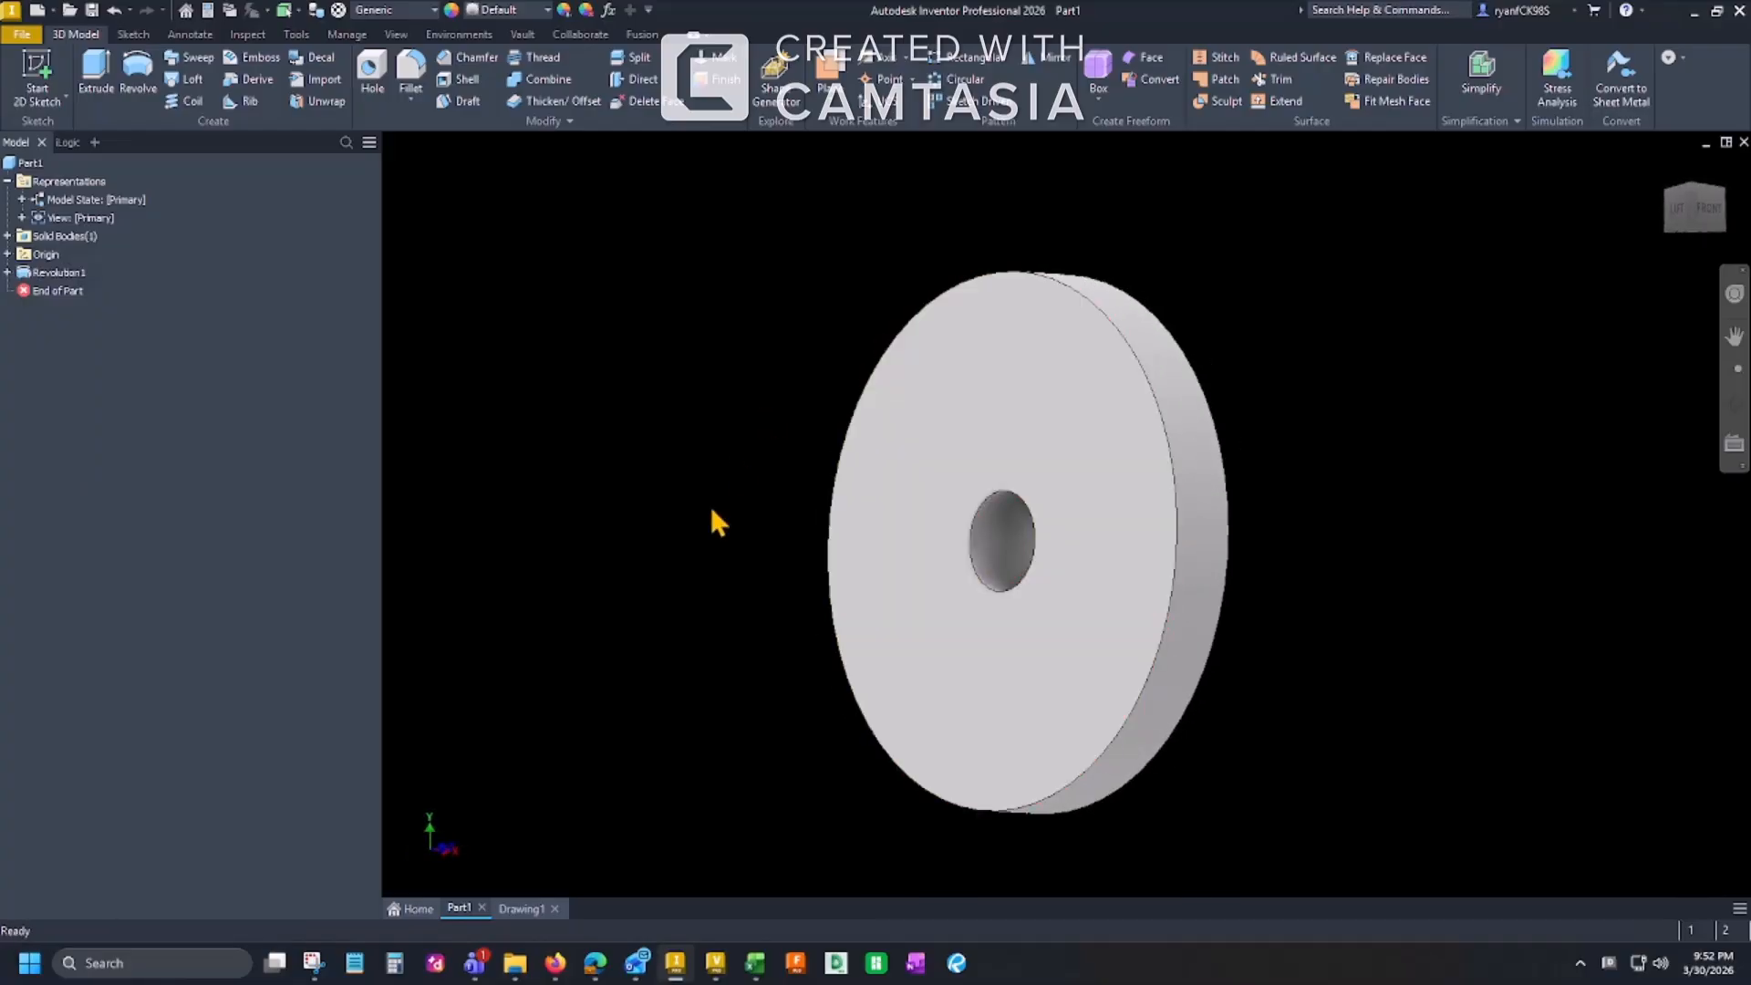
pyautogui.keyDown('shift'); pyautogui.moveTo(711, 511); pyautogui.dragTo(1157, 481, button='middle'); pyautogui.keyUp('shift')
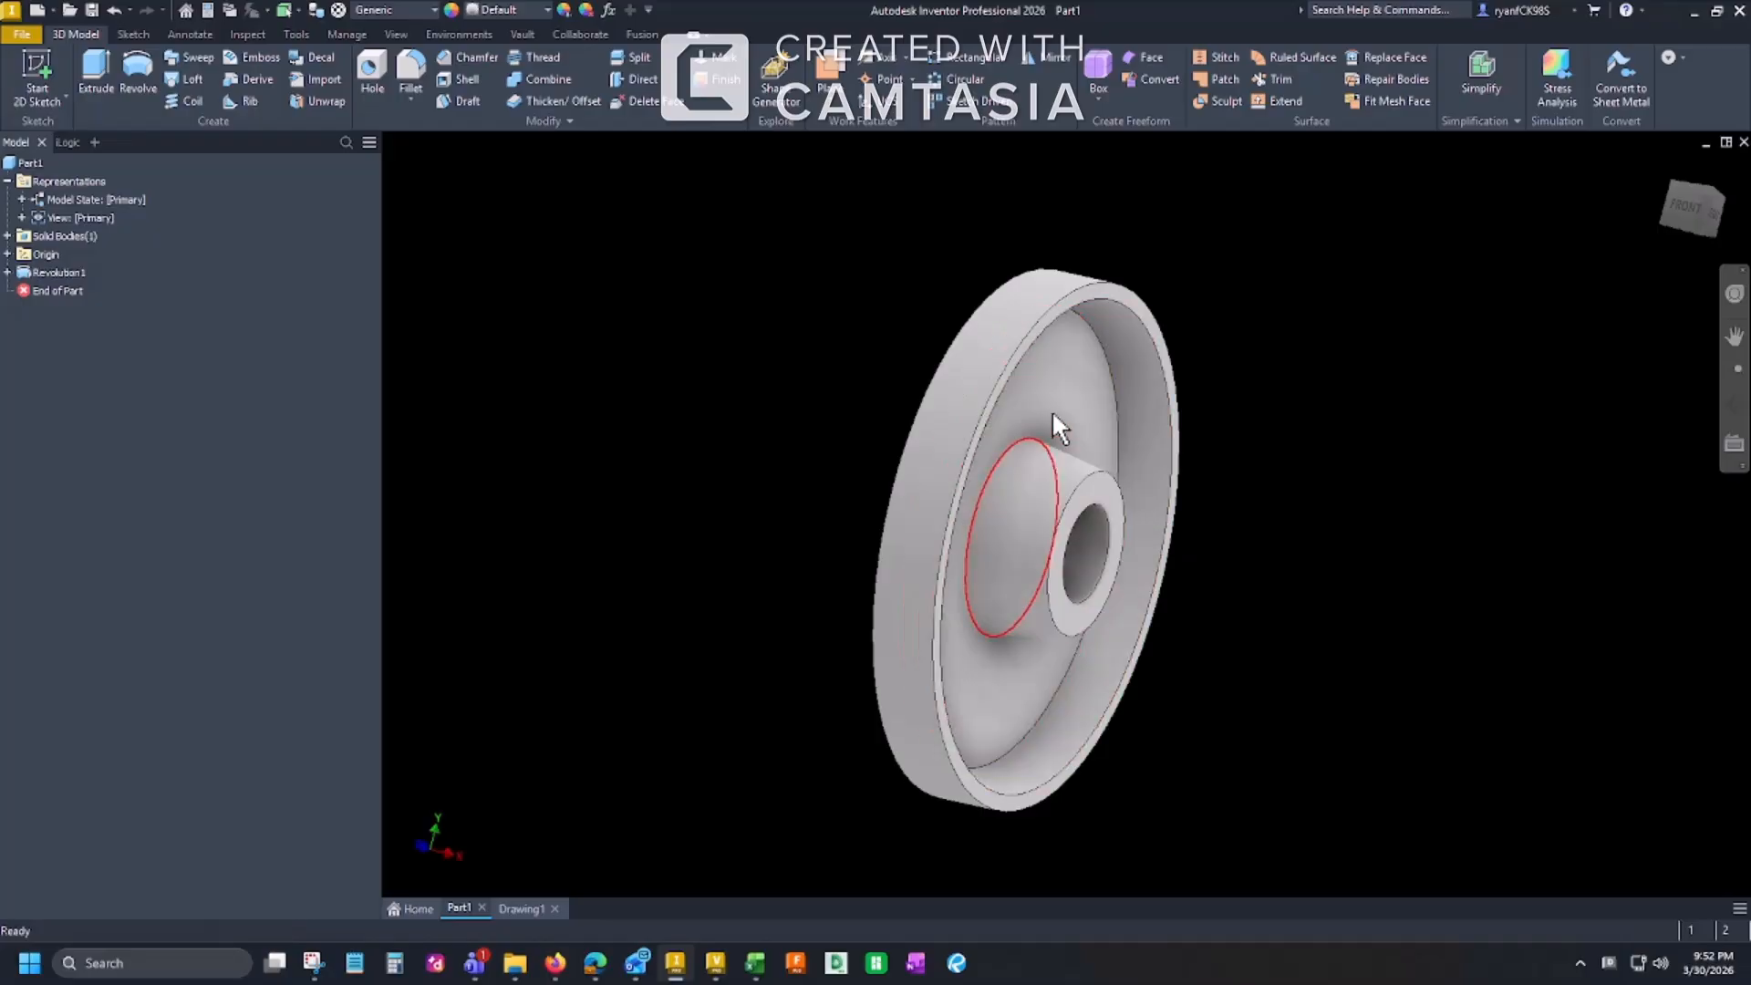
pyautogui.moveTo(792, 389); pyautogui.dragTo(748, 385, button='middle')
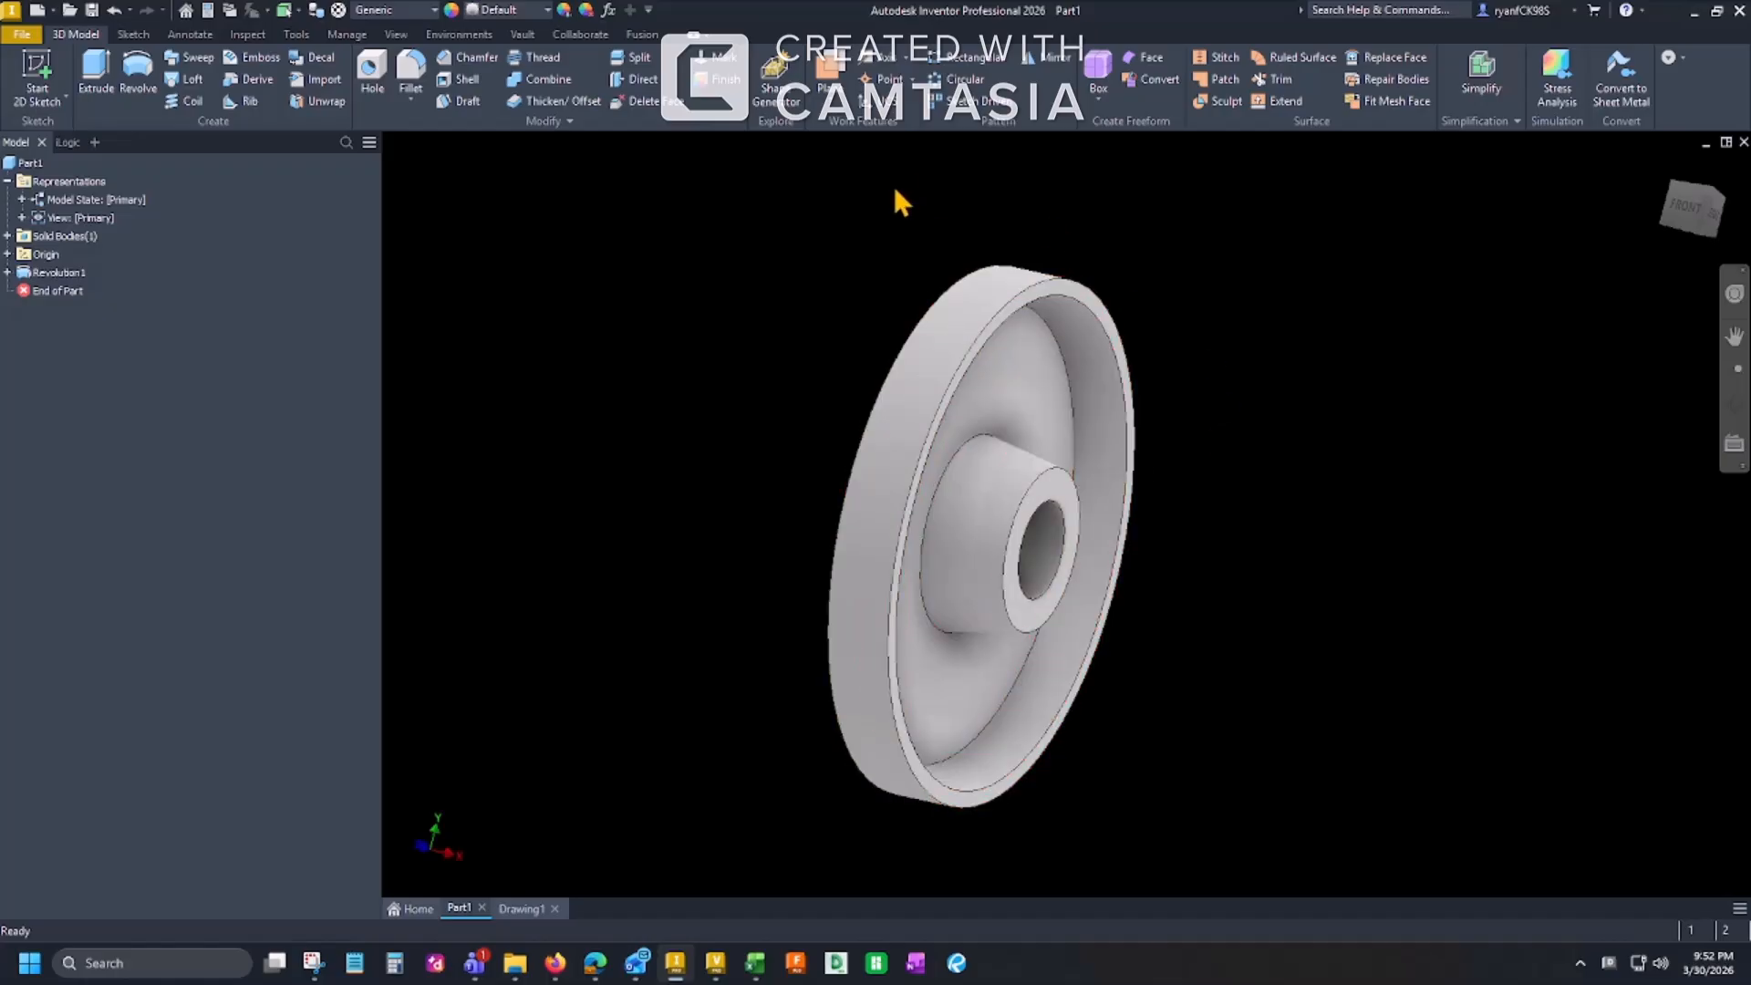
# Step: Mirror the revolved feature about the wheel's flat back face to form the opposite half
pyautogui.click(1051, 63)
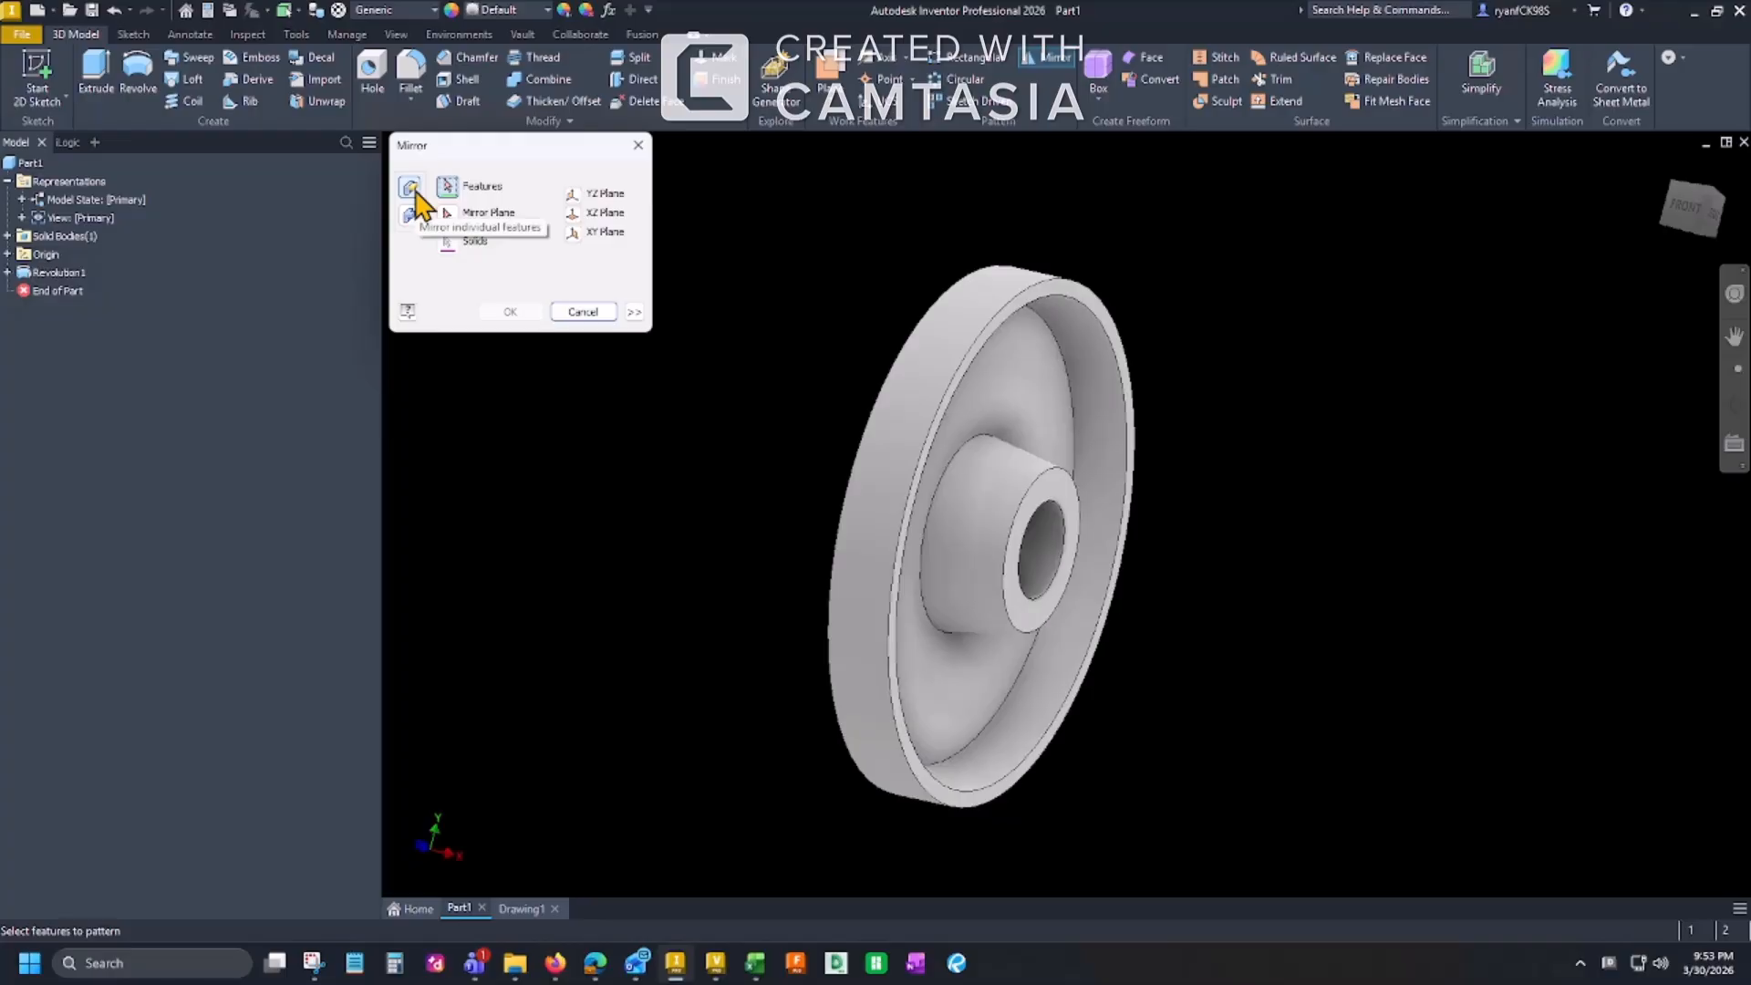
pyautogui.click(944, 365)
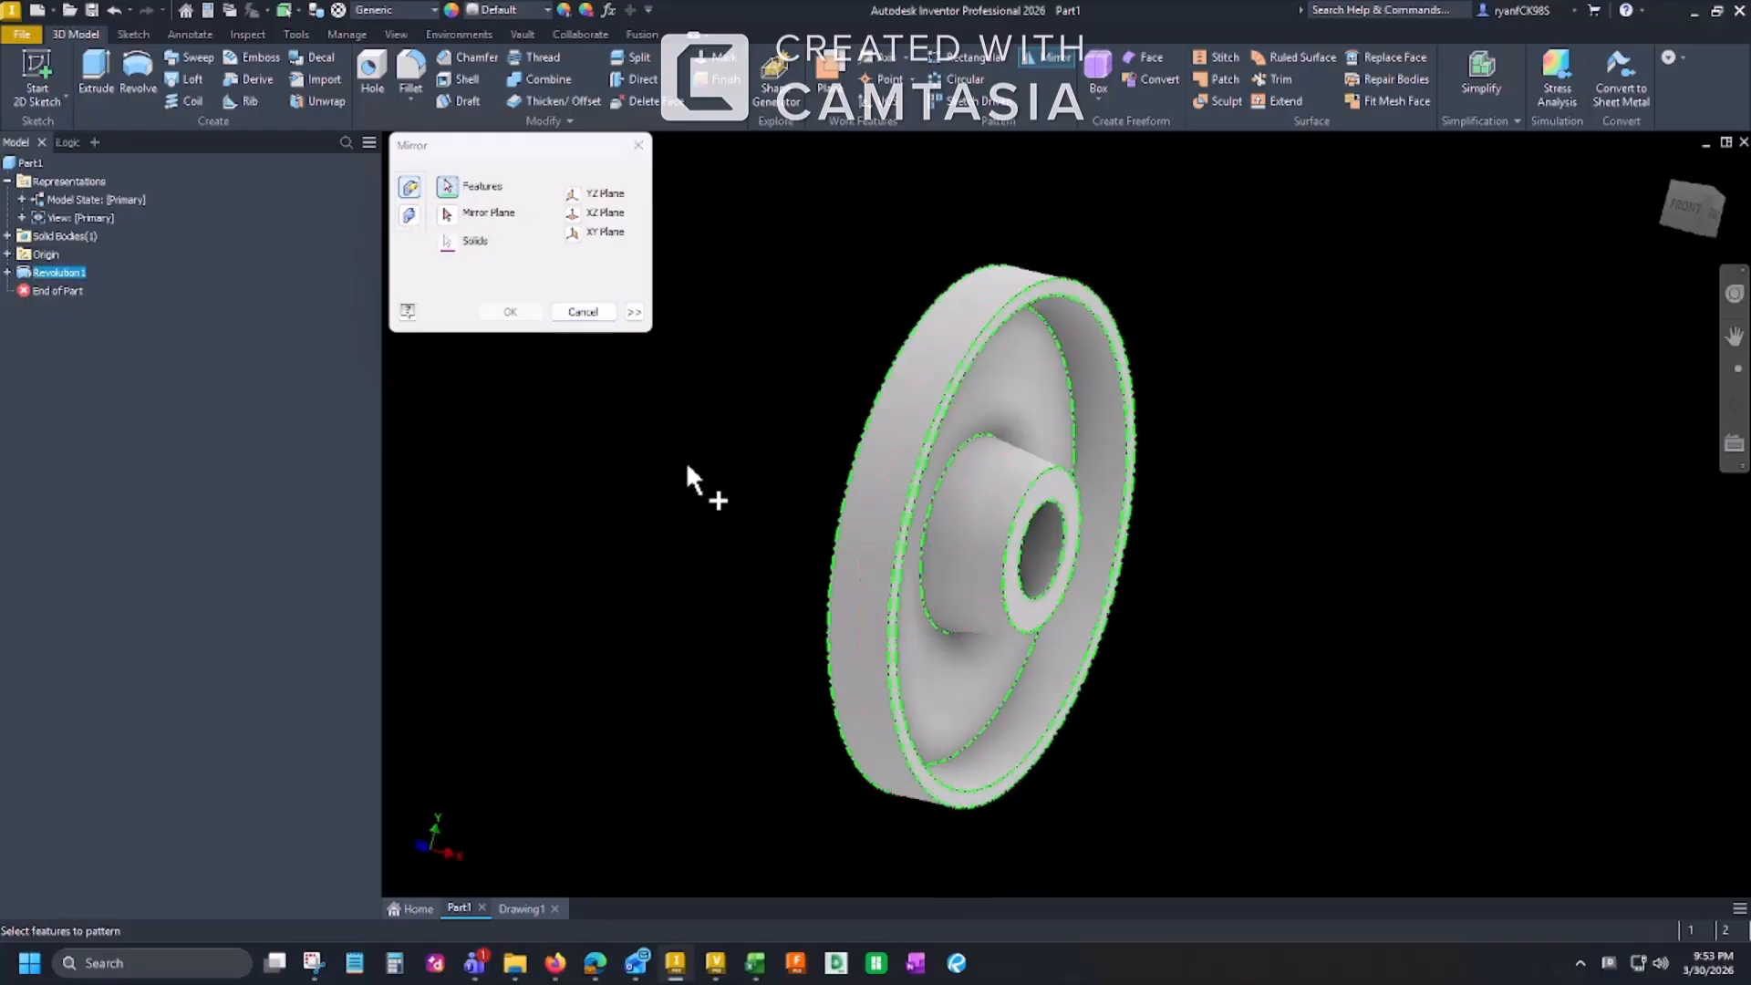
pyautogui.click(447, 215)
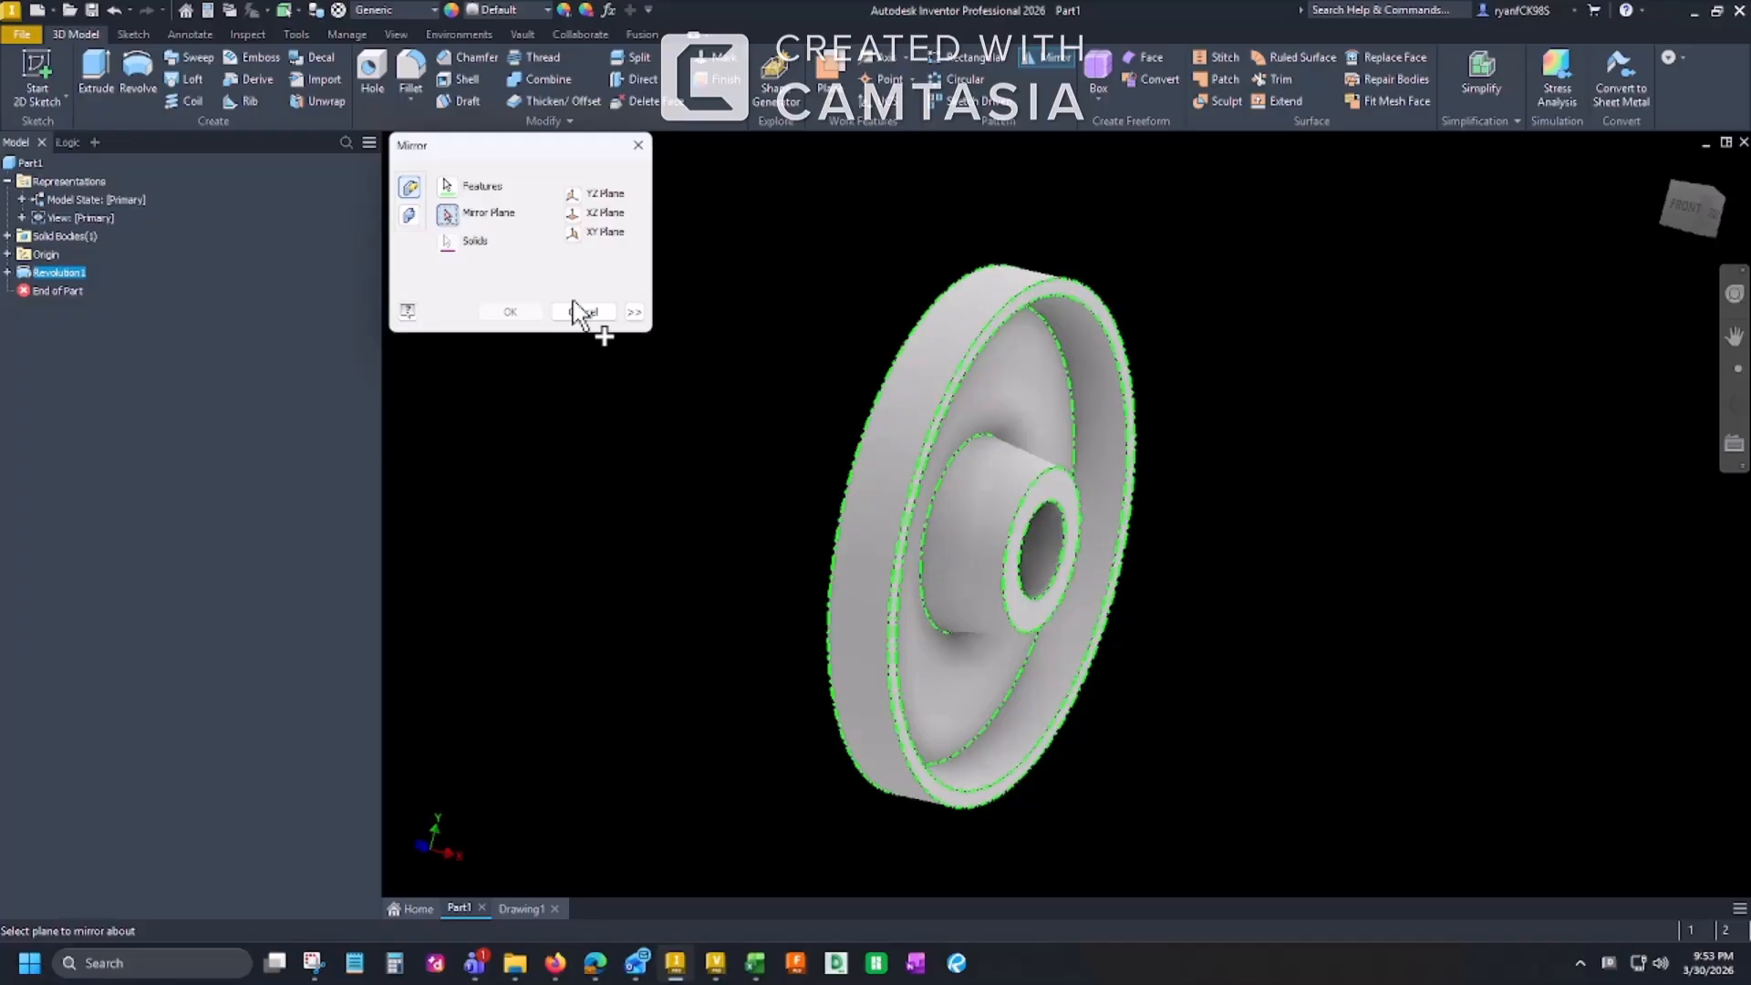
pyautogui.moveTo(679, 415)
pyautogui.keyDown('shift'); pyautogui.mouseDown(button='middle')
pyautogui.moveTo(875, 421)
pyautogui.moveTo(845, 402)
pyautogui.mouseUp(button='middle'); pyautogui.keyUp('shift')
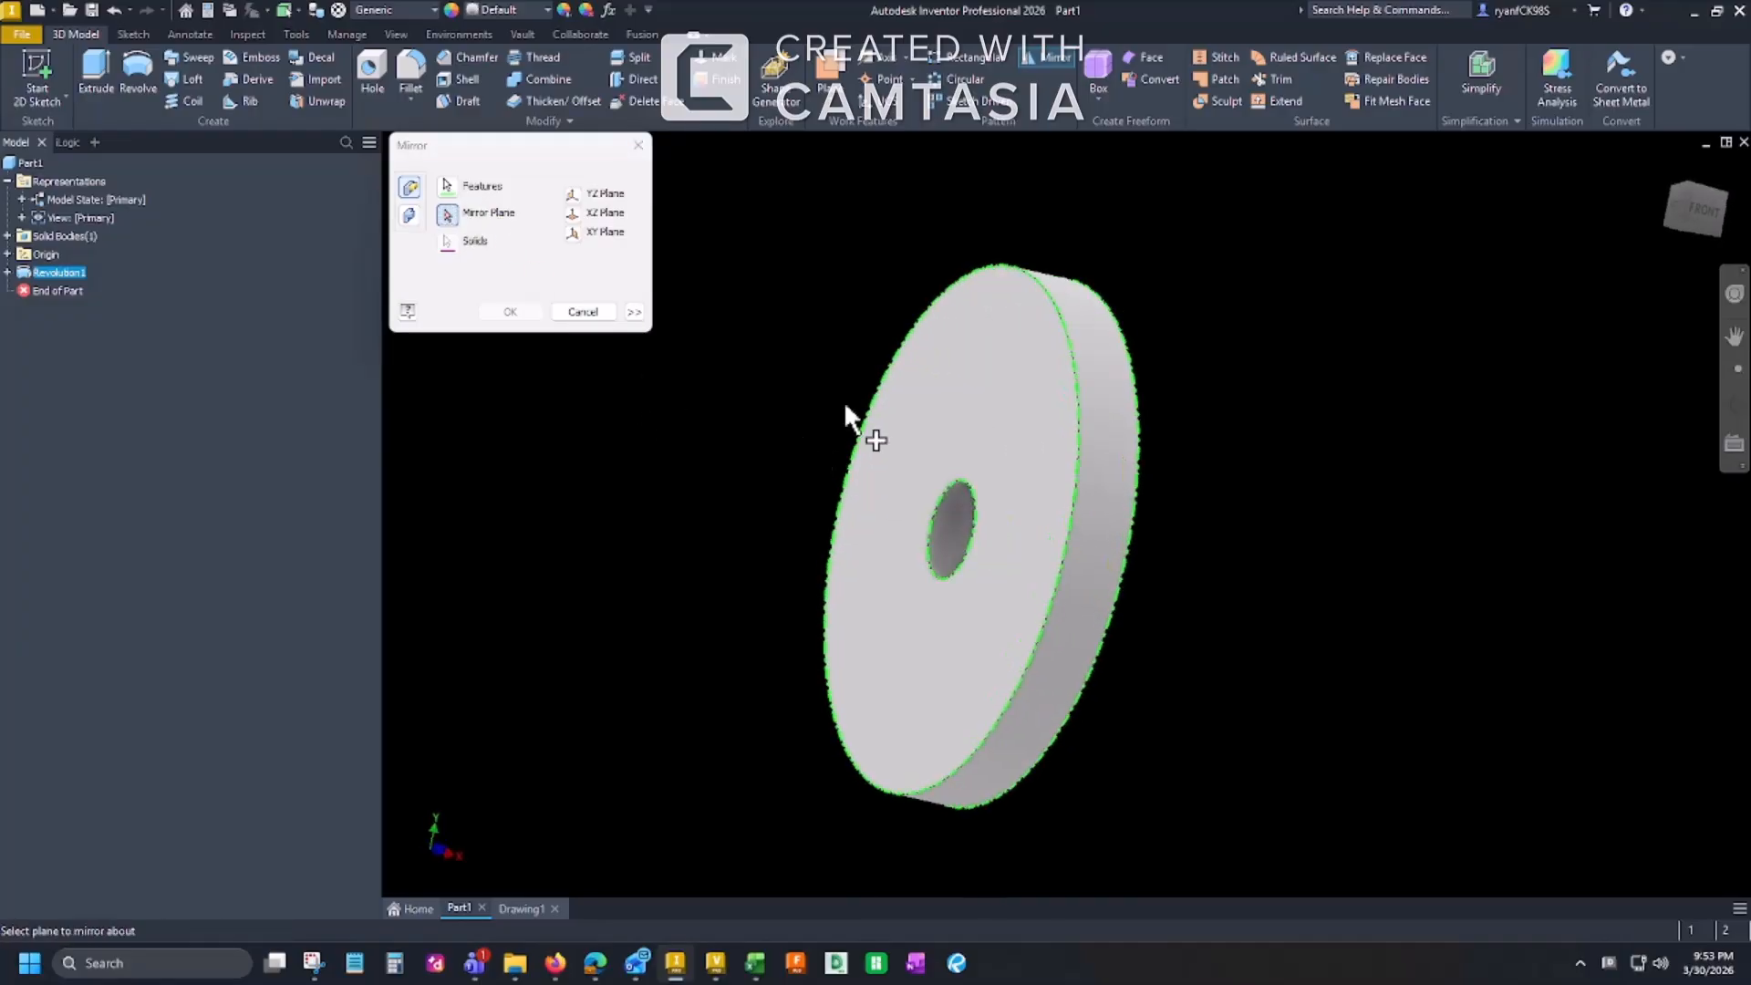
pyautogui.click(994, 362)
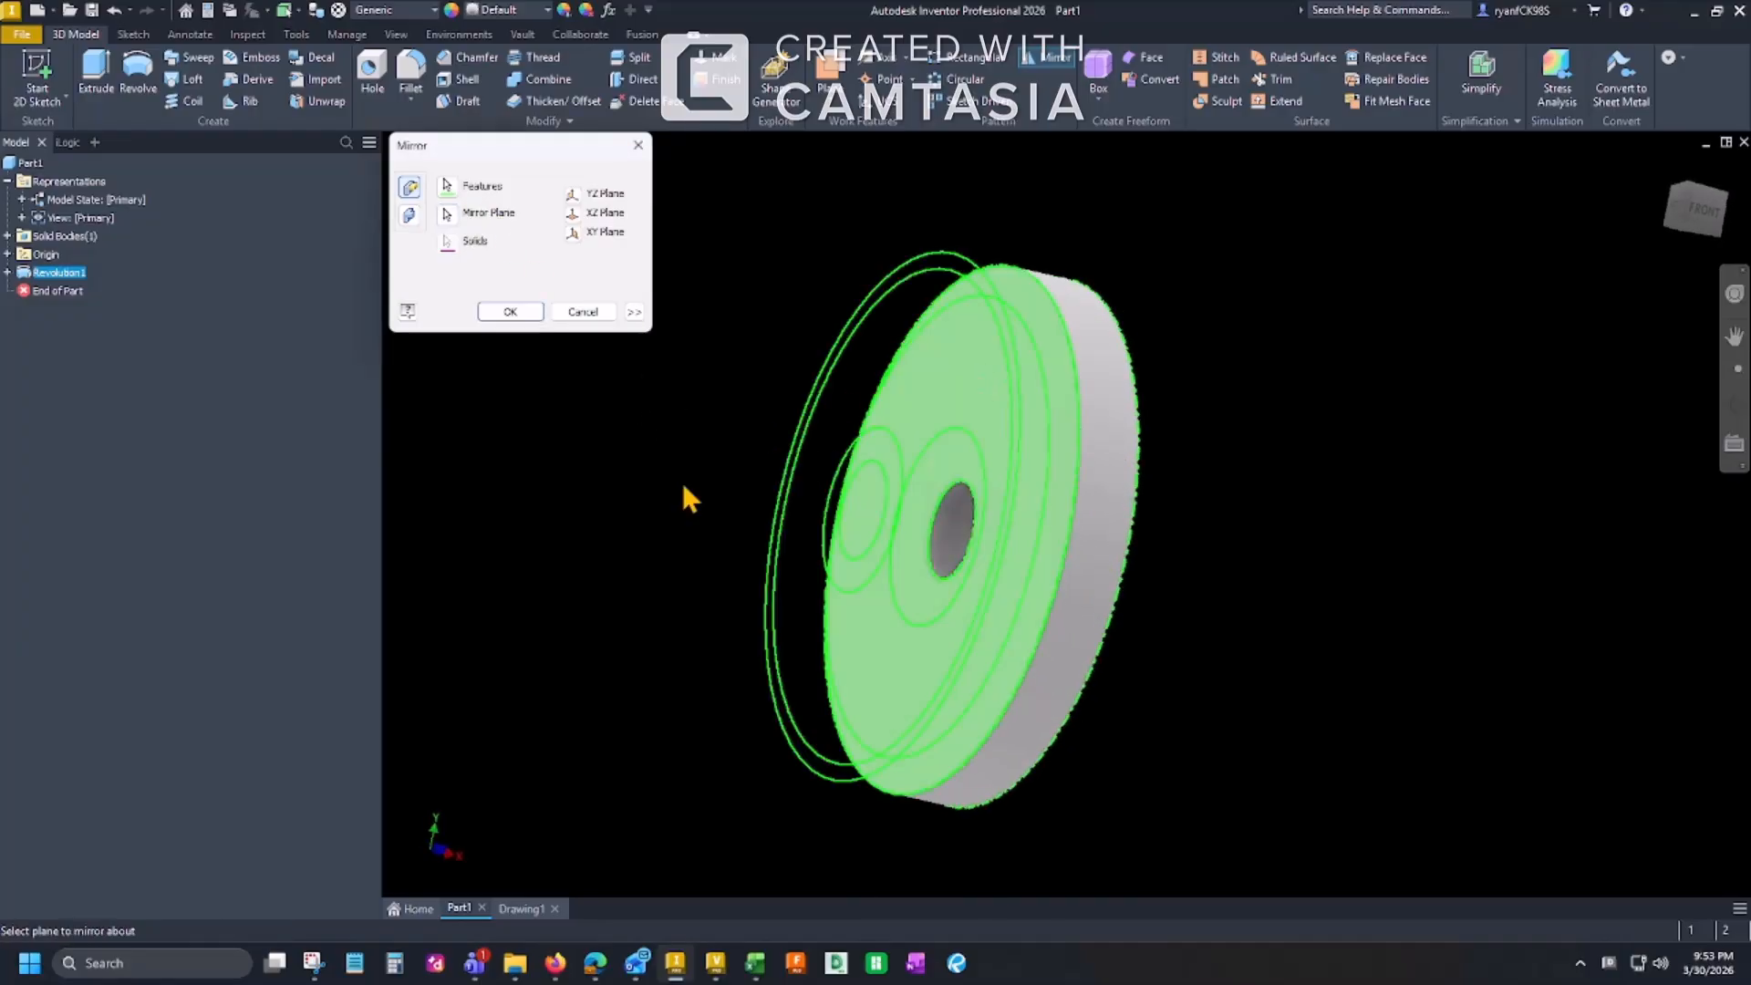
pyautogui.keyDown('shift'); pyautogui.moveTo(1271, 454); pyautogui.dragTo(959, 431, button='middle'); pyautogui.keyUp('shift')
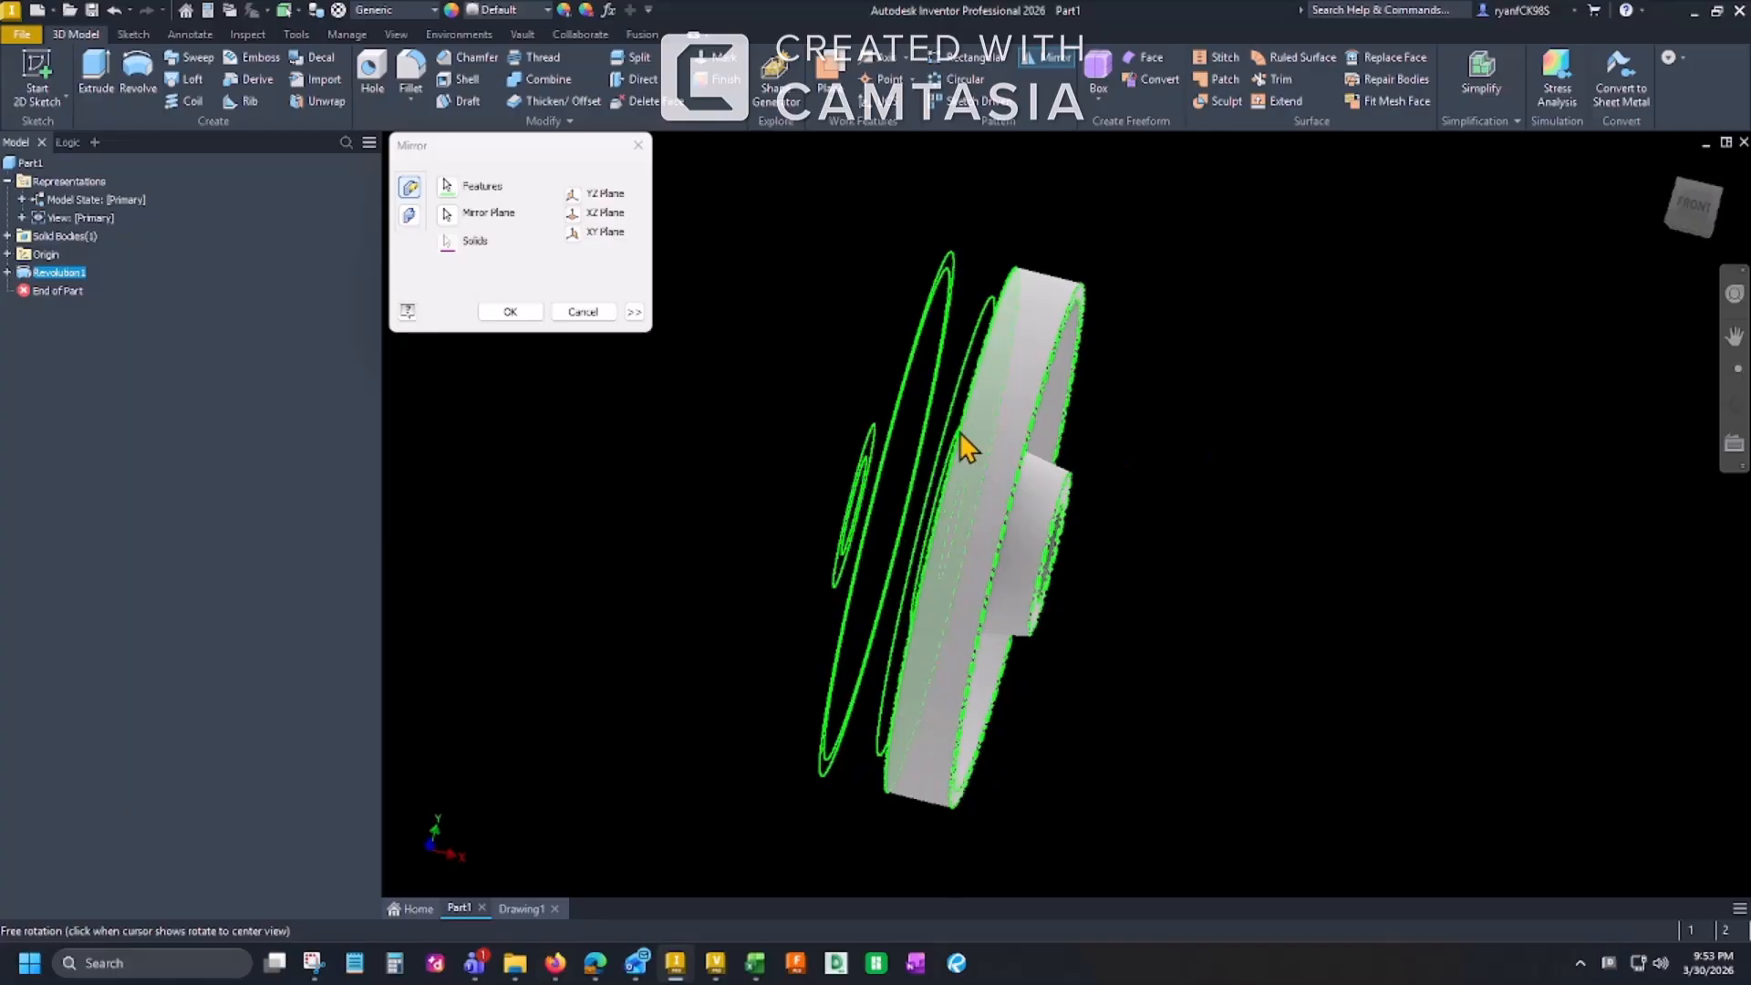
pyautogui.scroll(3, 957, 428)
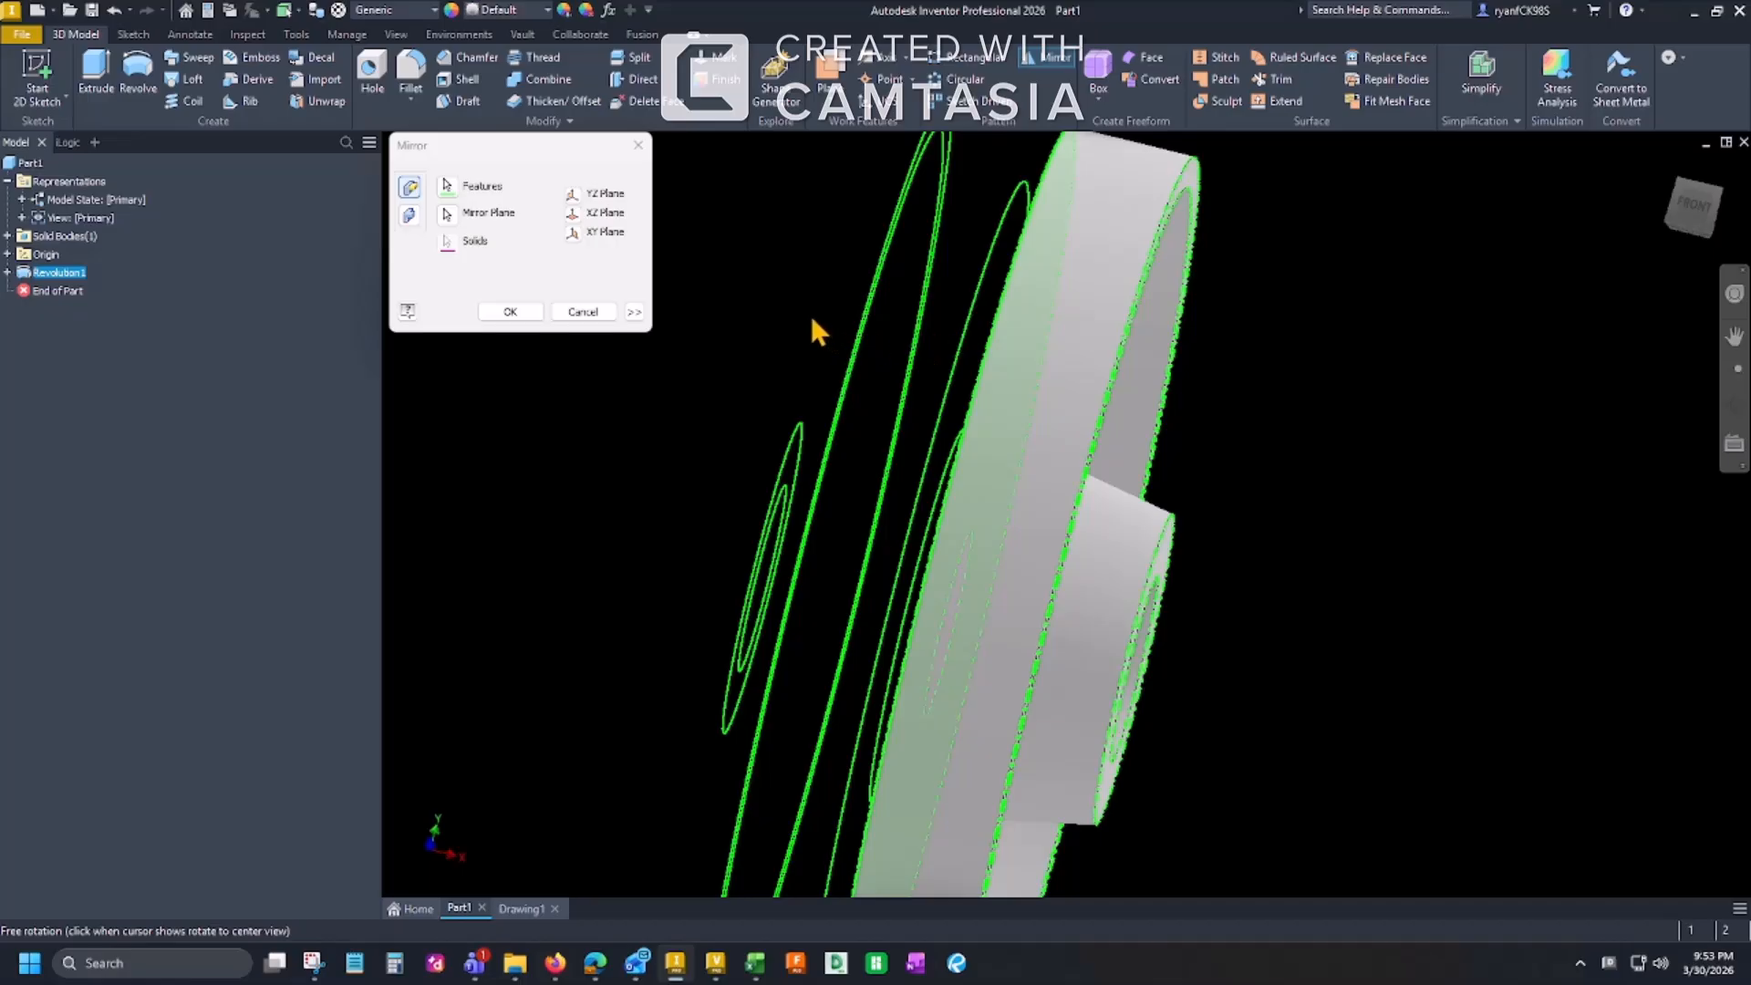
pyautogui.moveTo(794, 340)
pyautogui.keyDown('shift'); pyautogui.mouseDown(button='middle')
pyautogui.moveTo(877, 342)
pyautogui.moveTo(796, 341)
pyautogui.moveTo(843, 343)
pyautogui.mouseUp(button='middle'); pyautogui.keyUp('shift')
pyautogui.click(510, 311)
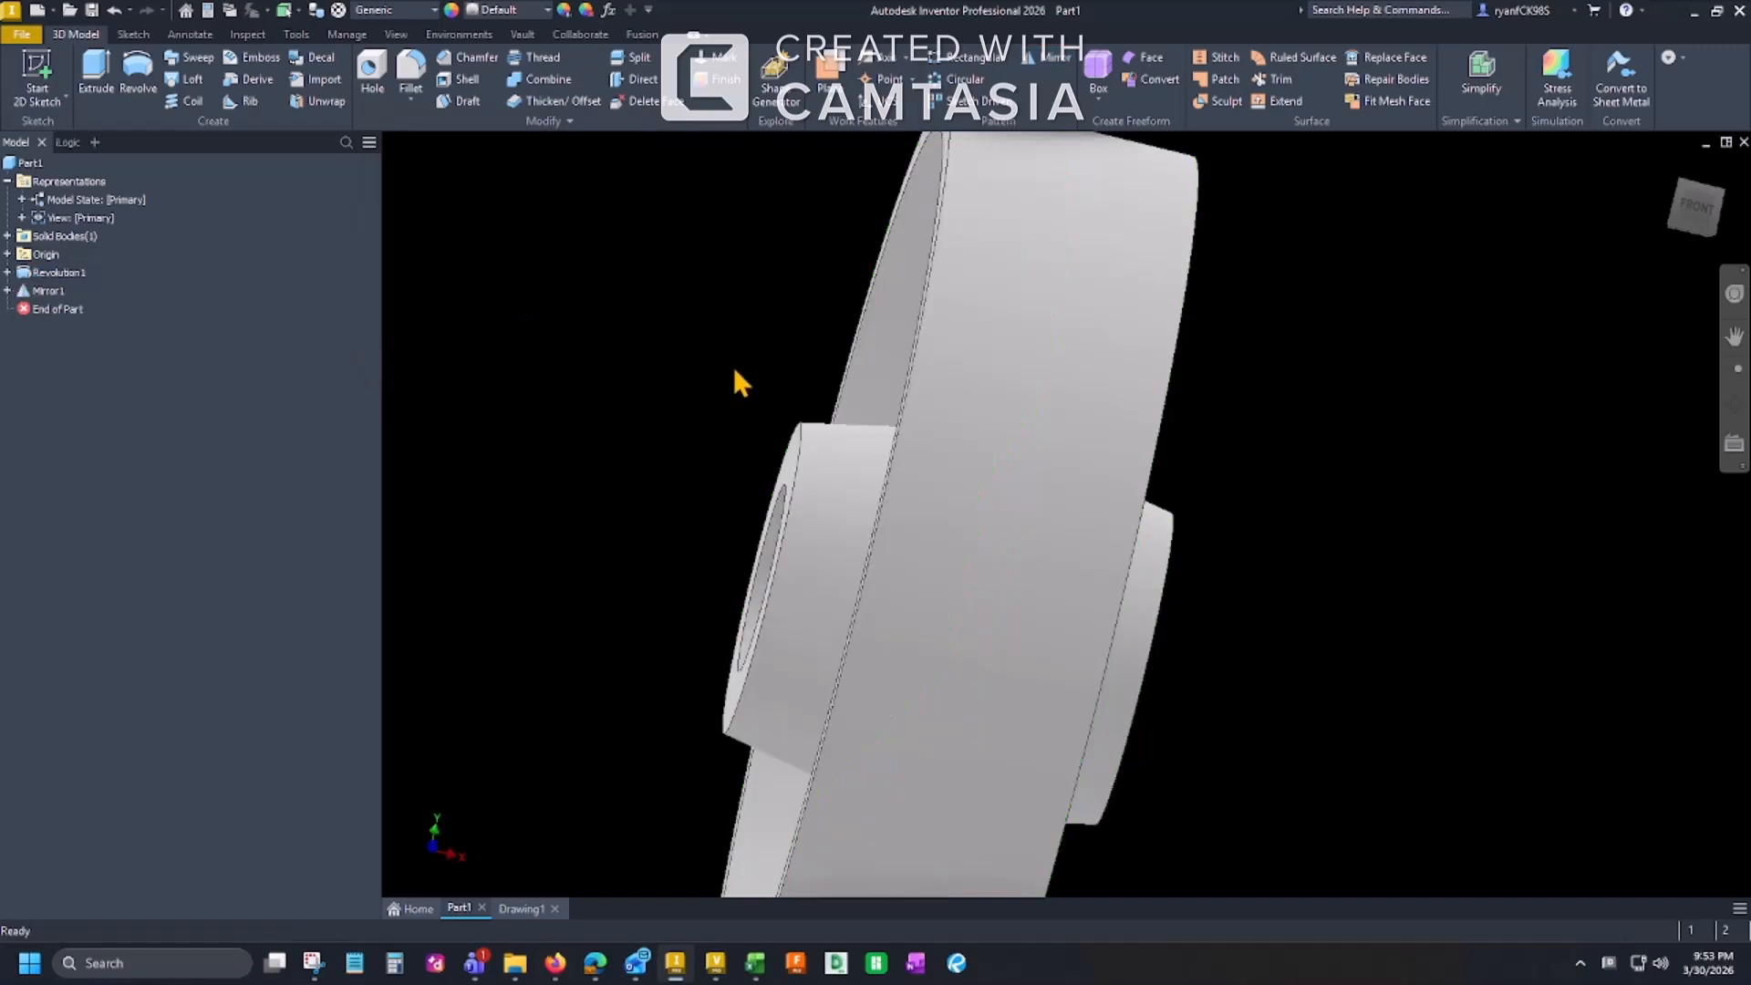
# Step: Start a new 2D sketch on the flat web face between the hub and the rim
pyautogui.moveTo(675, 343)
pyautogui.keyDown('shift'); pyautogui.mouseDown(button='middle')
pyautogui.moveTo(730, 343)
pyautogui.moveTo(407, 350)
pyautogui.moveTo(749, 350)
pyautogui.moveTo(620, 350)
pyautogui.mouseUp(button='middle'); pyautogui.keyUp('shift')
pyautogui.scroll(-4, 730, 343)
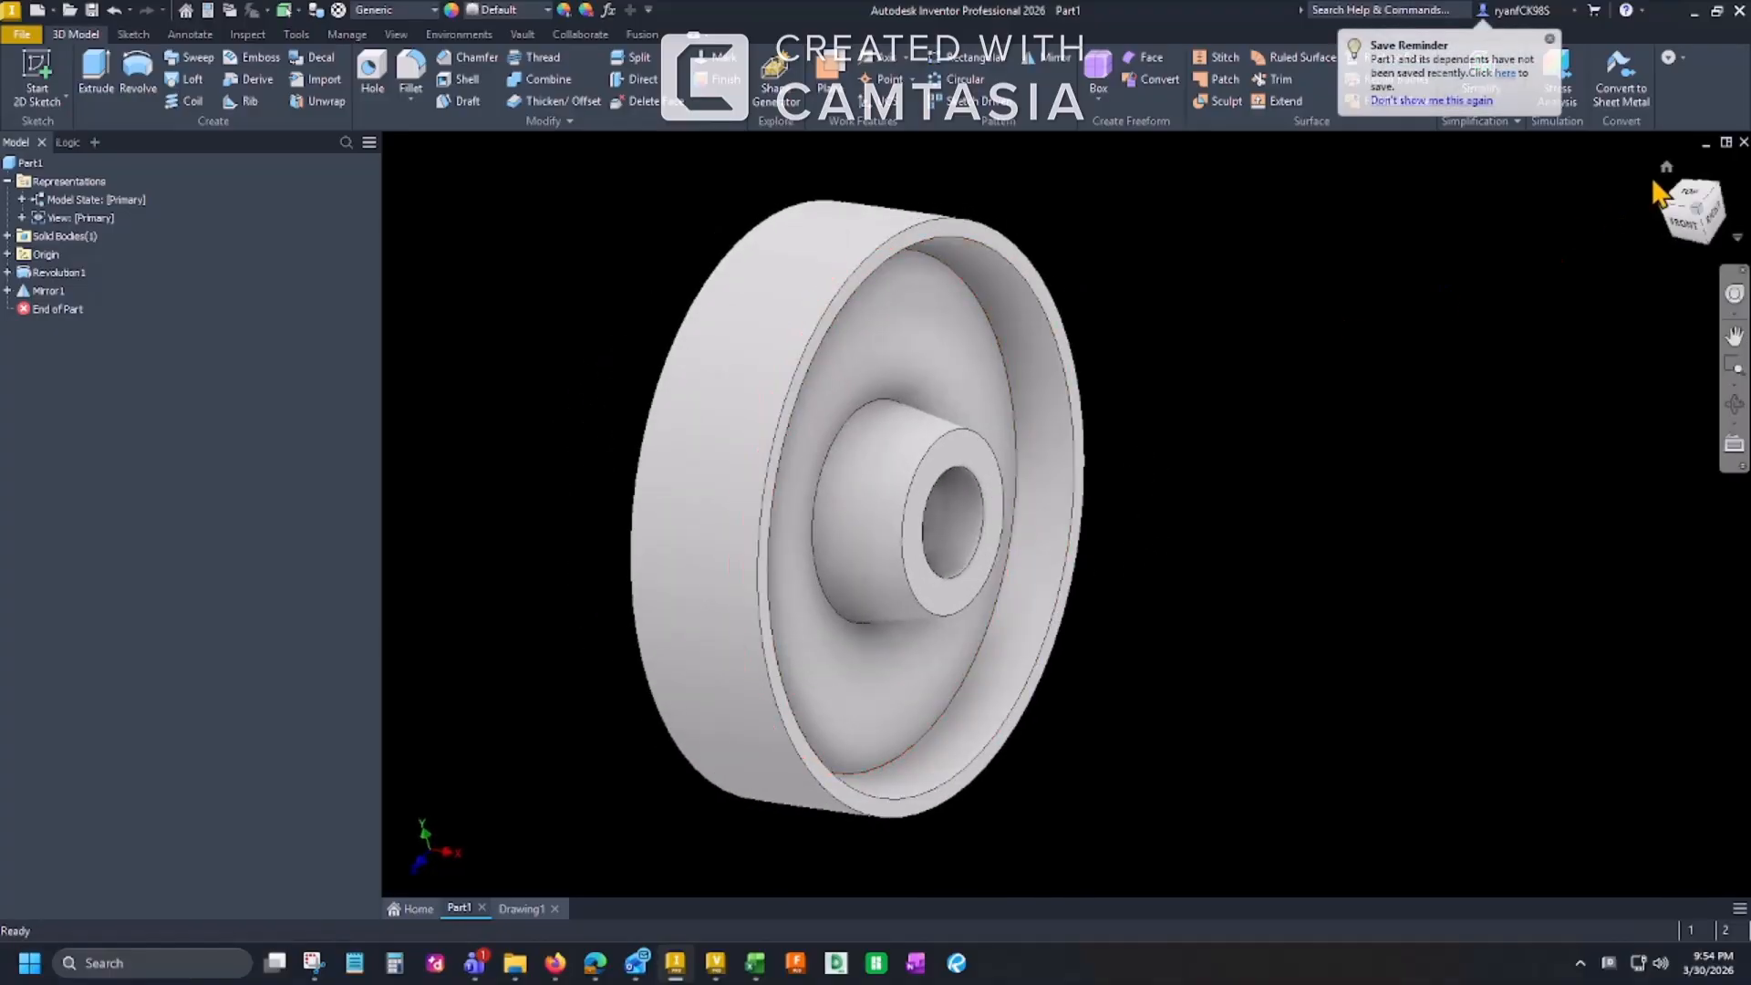
pyautogui.click(1666, 169)
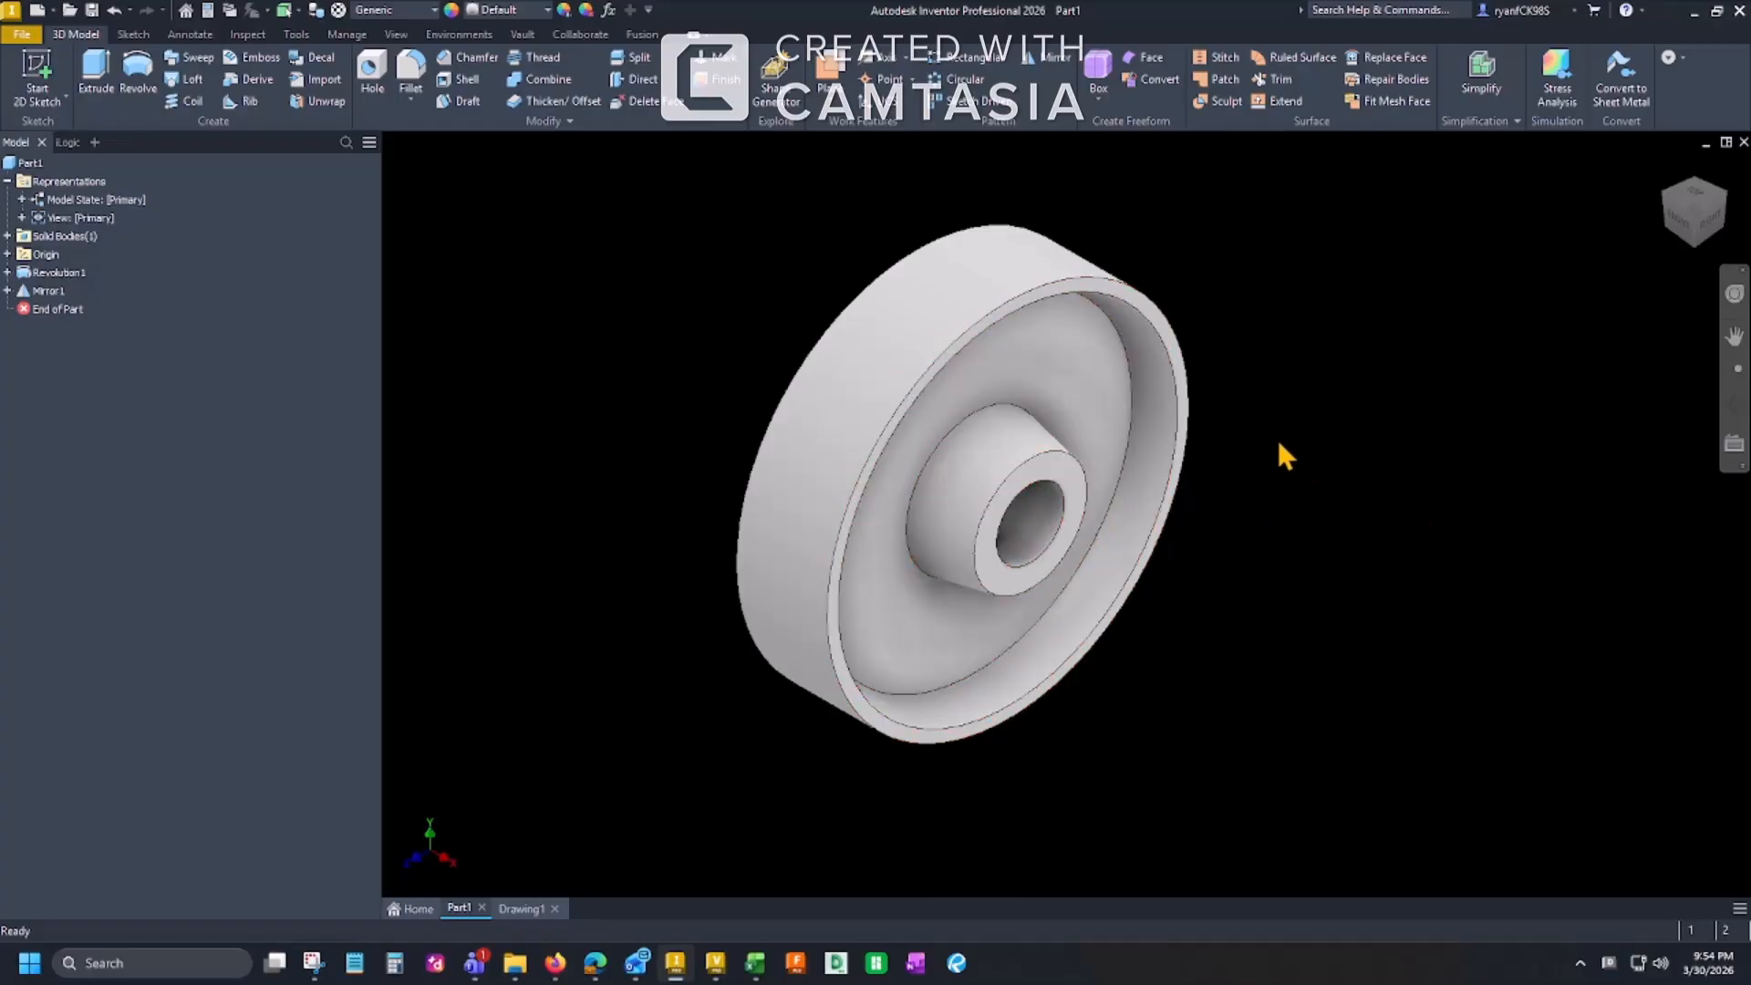
pyautogui.press('s')
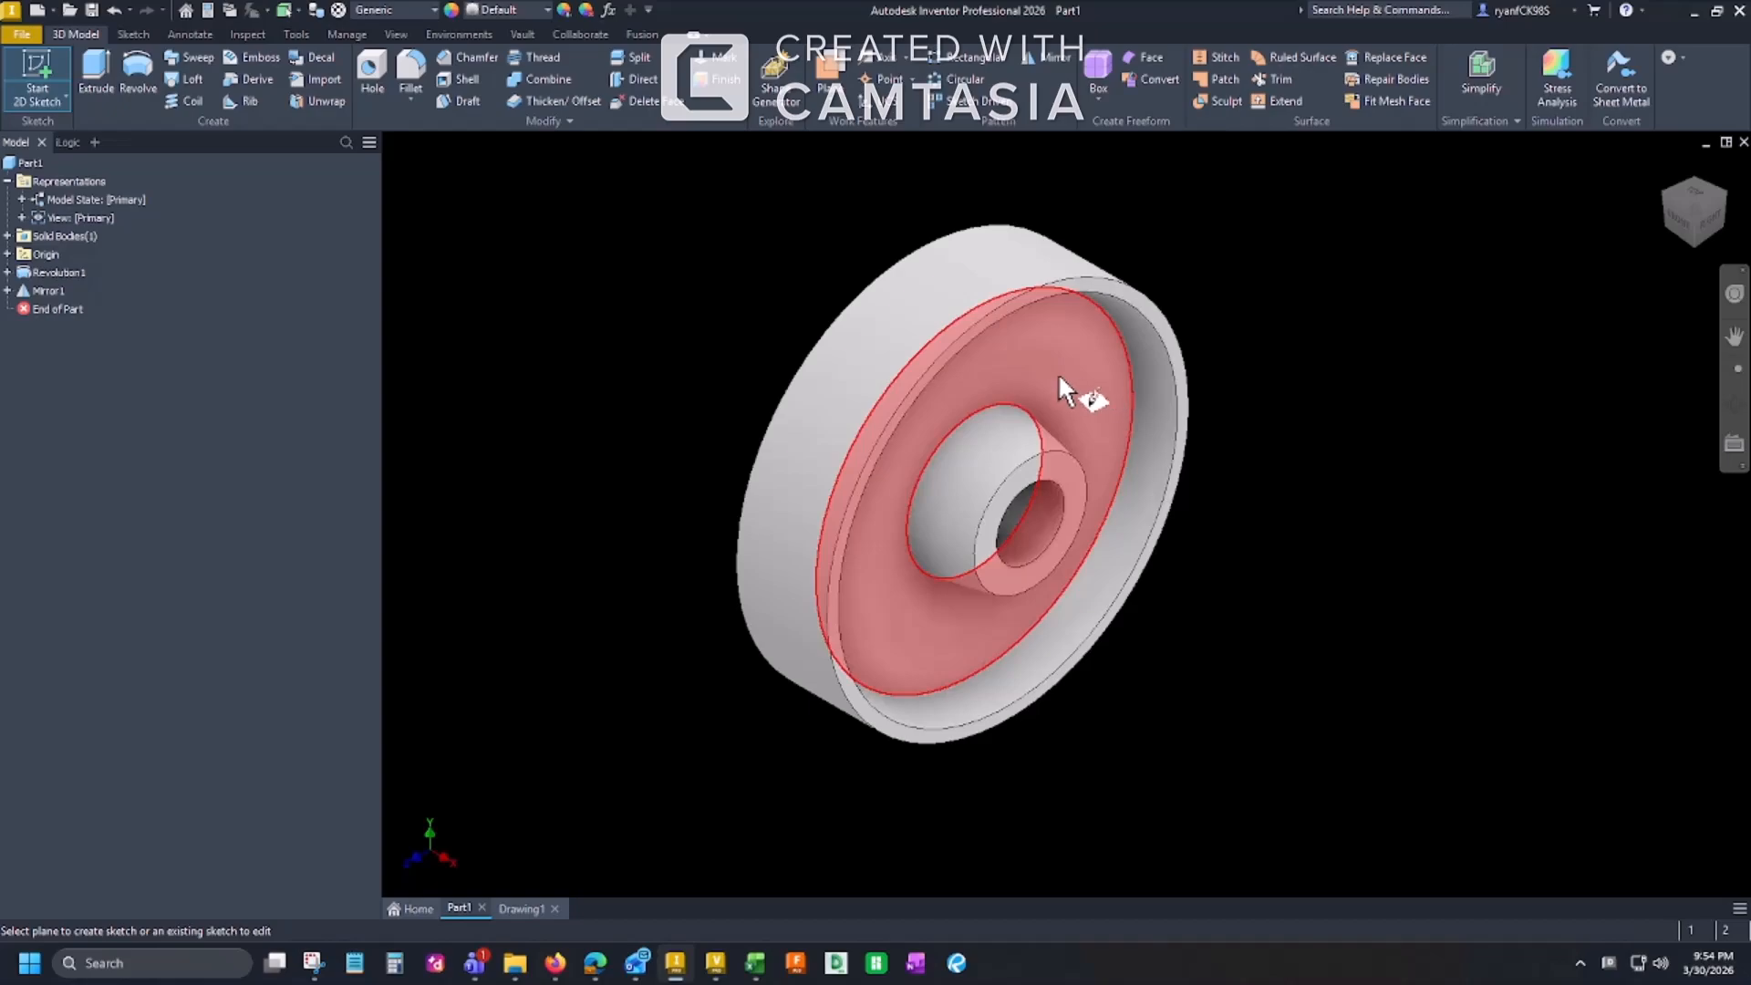
pyautogui.click(1058, 373)
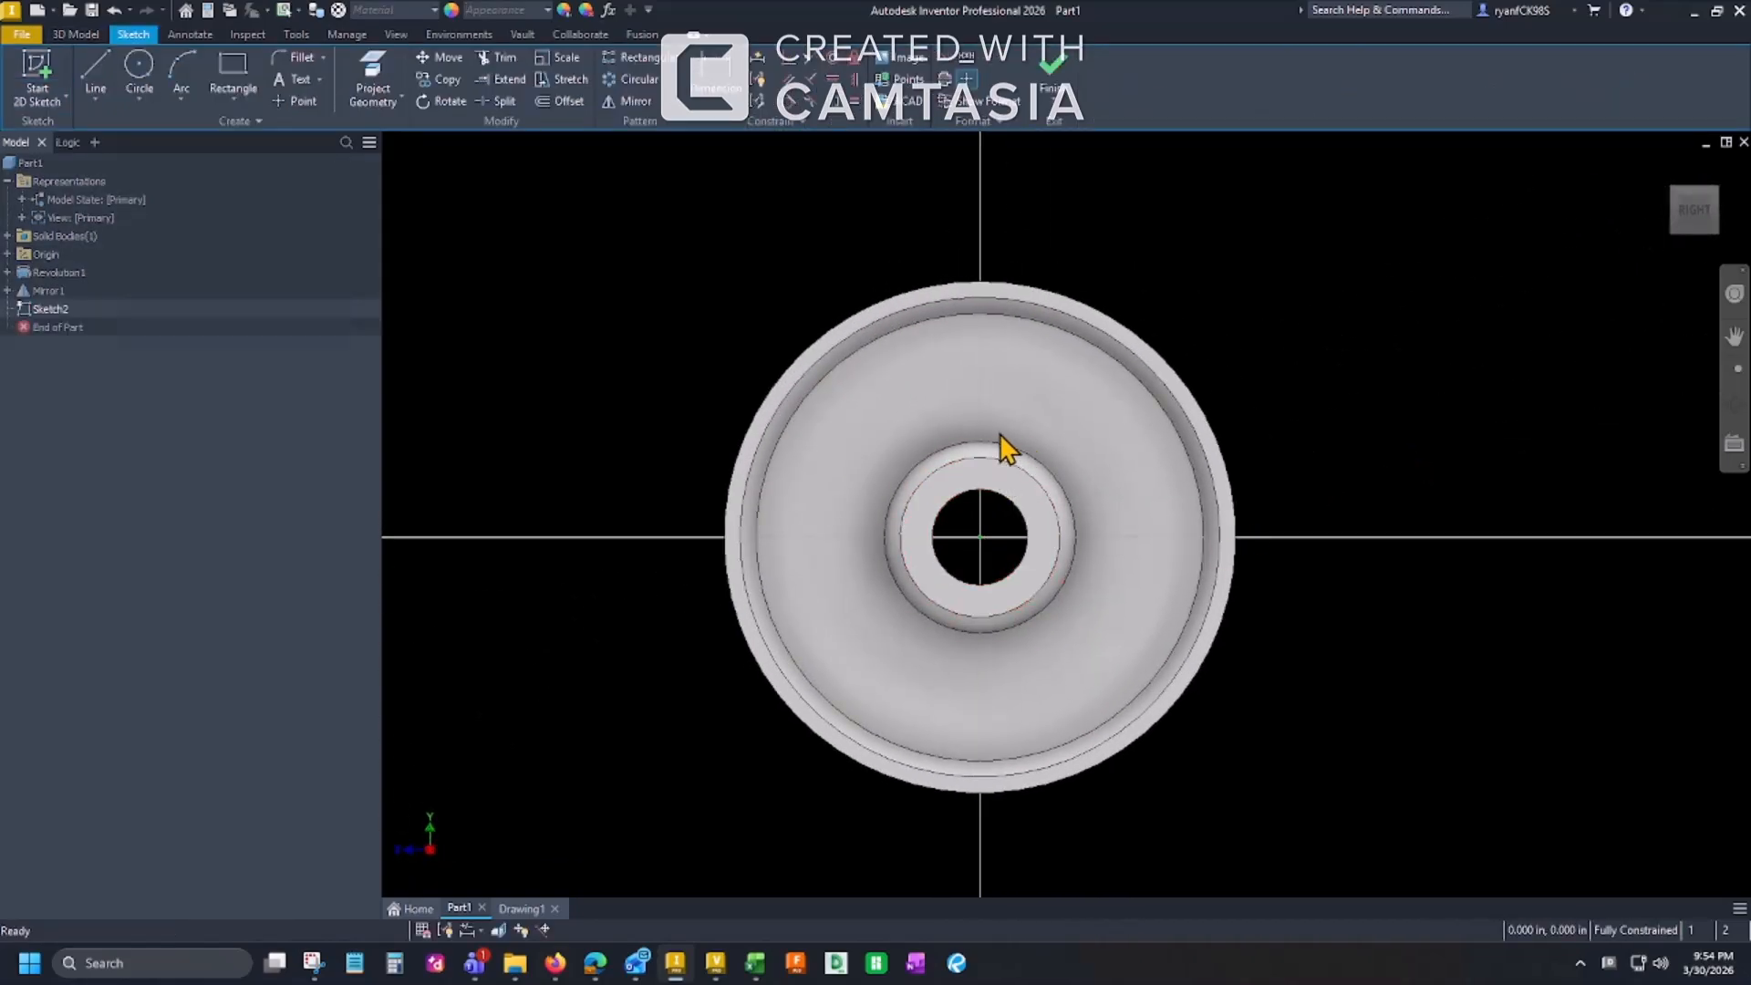
# Step: Draw a 2.5 in diameter circle on the web face, centred on the wheel's axis
pyautogui.scroll(4, 992, 436)
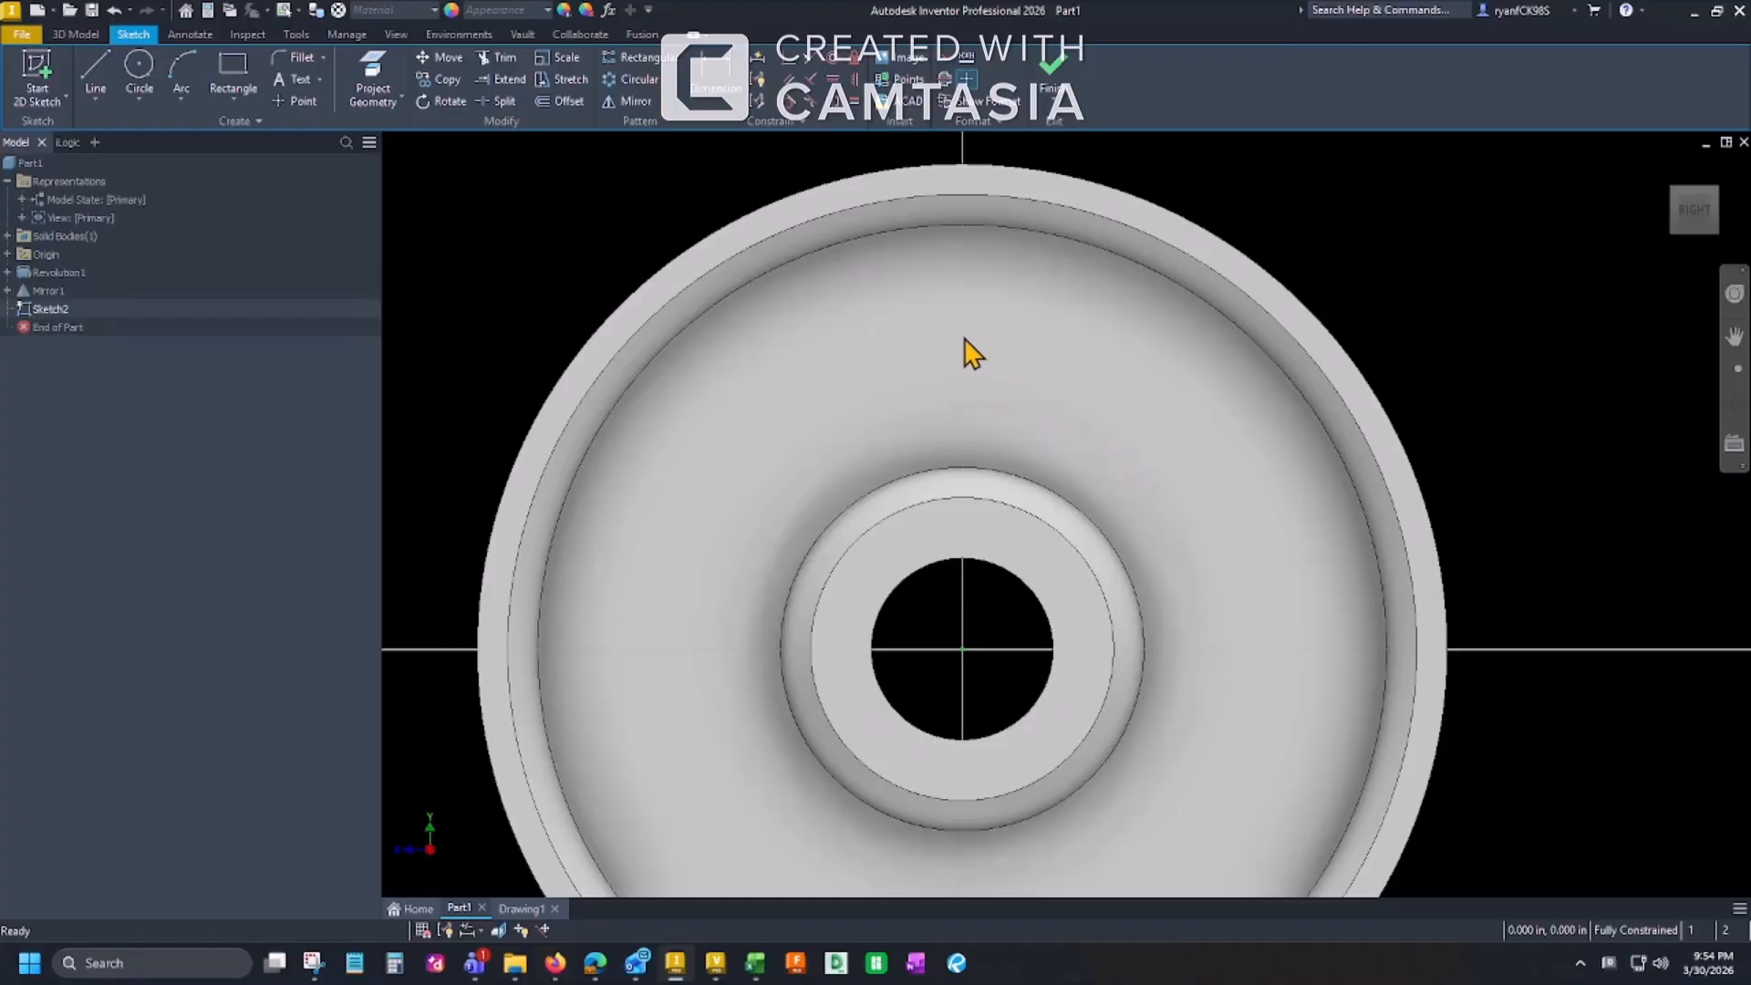
pyautogui.press('c')
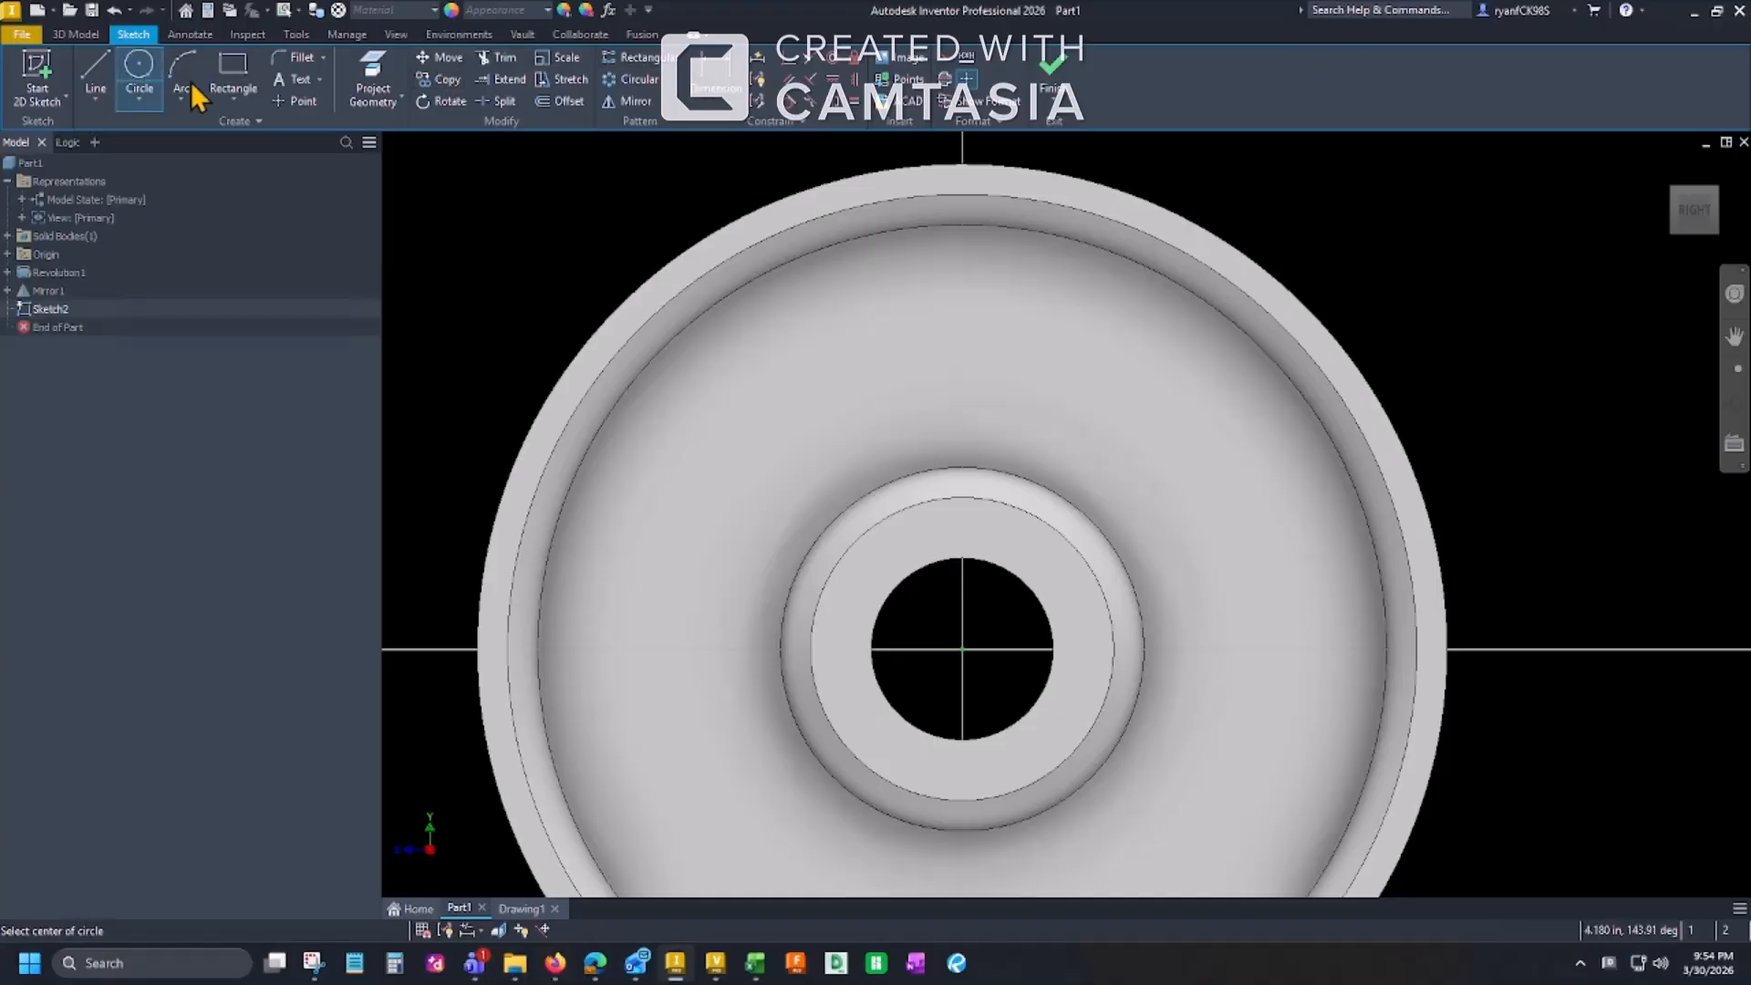
pyautogui.click(962, 649)
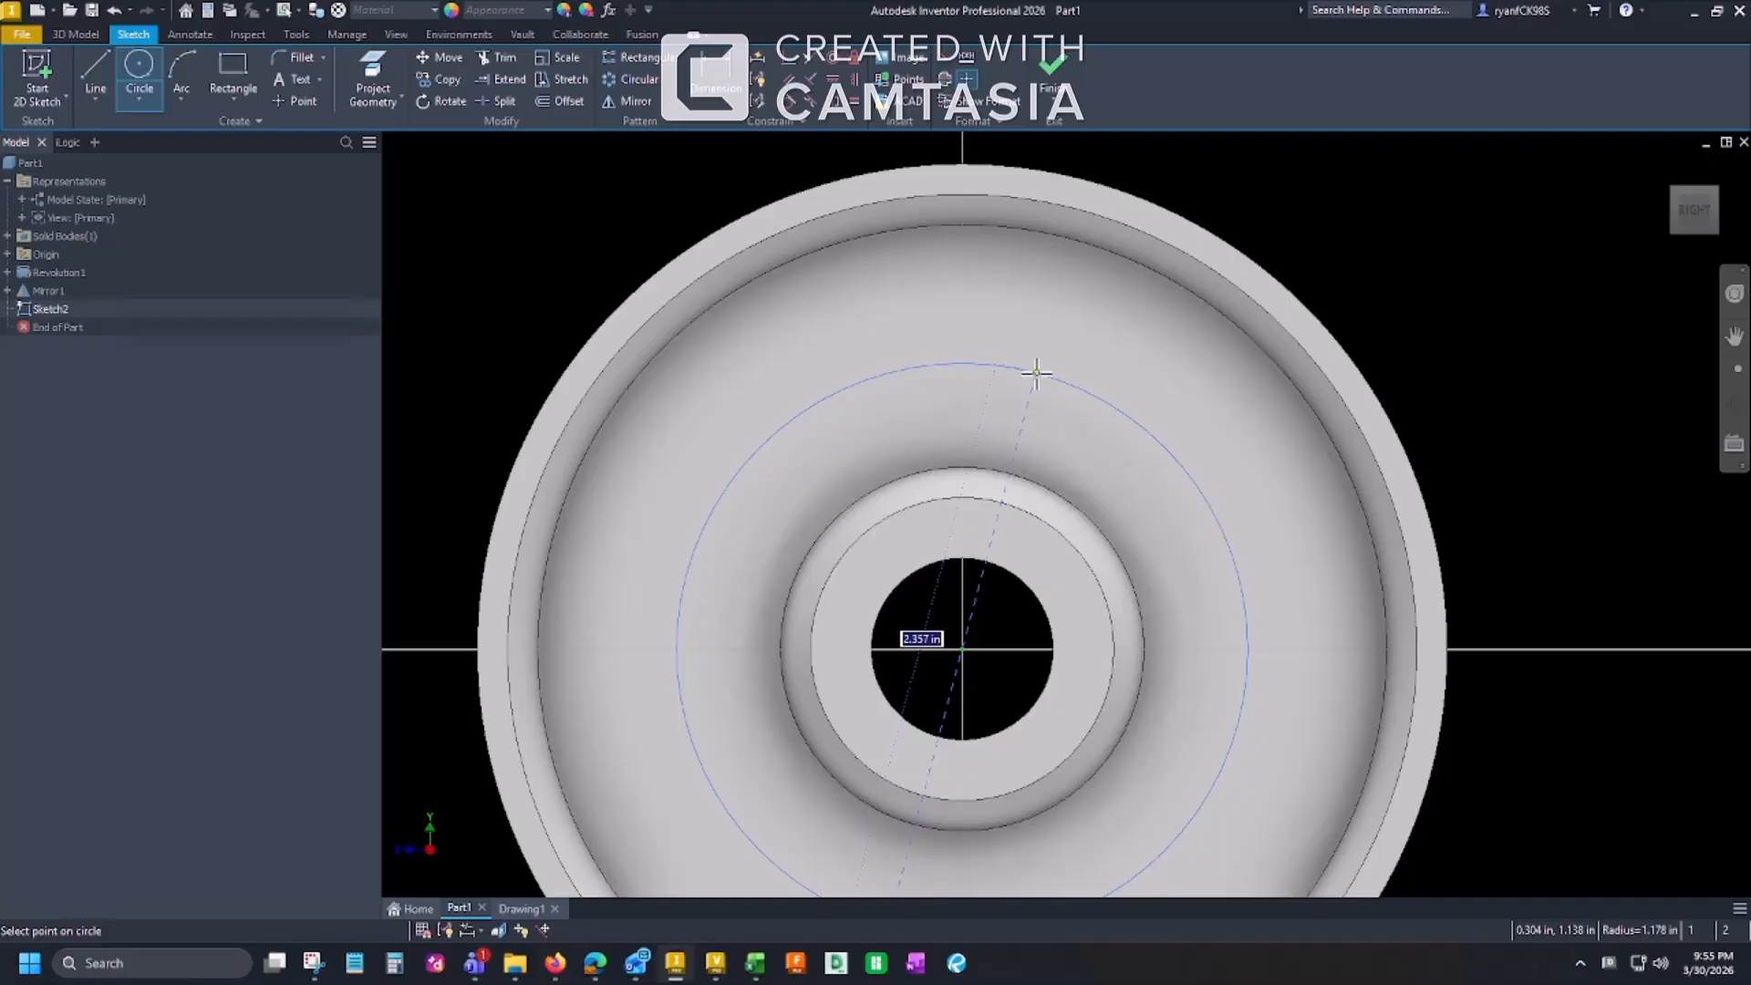
pyautogui.click(1037, 371)
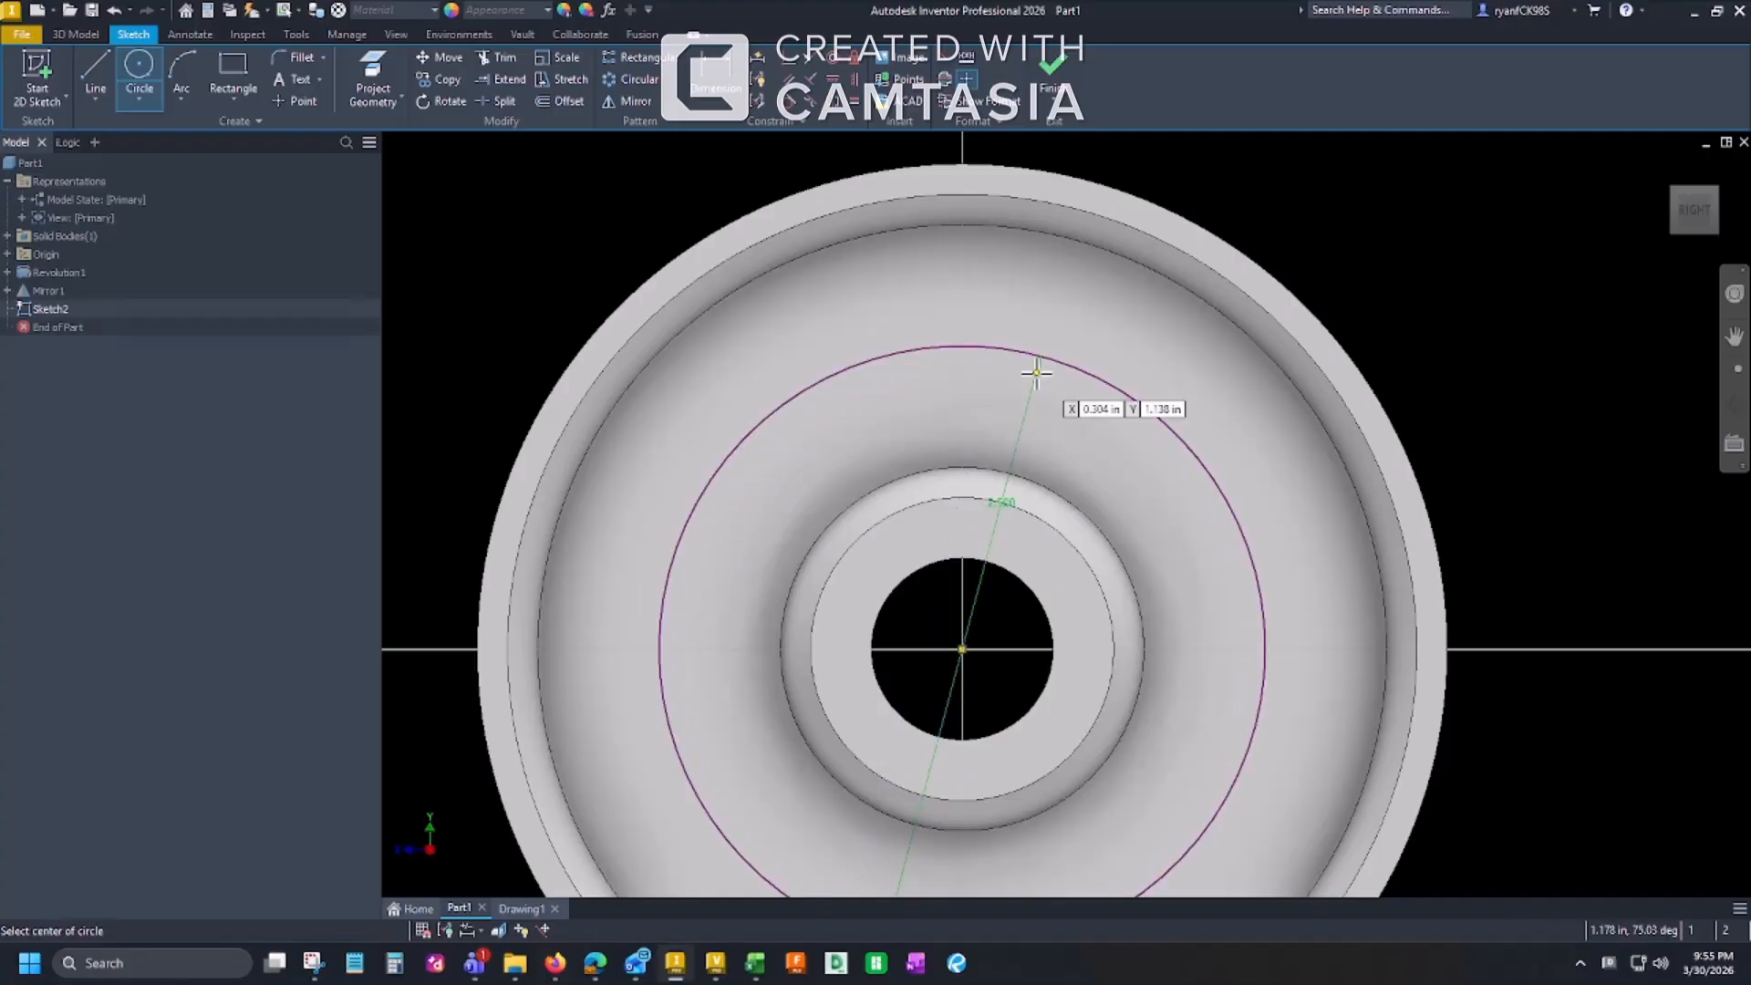
pyautogui.press('Escape')
pyautogui.scroll(-3, 1060, 375)
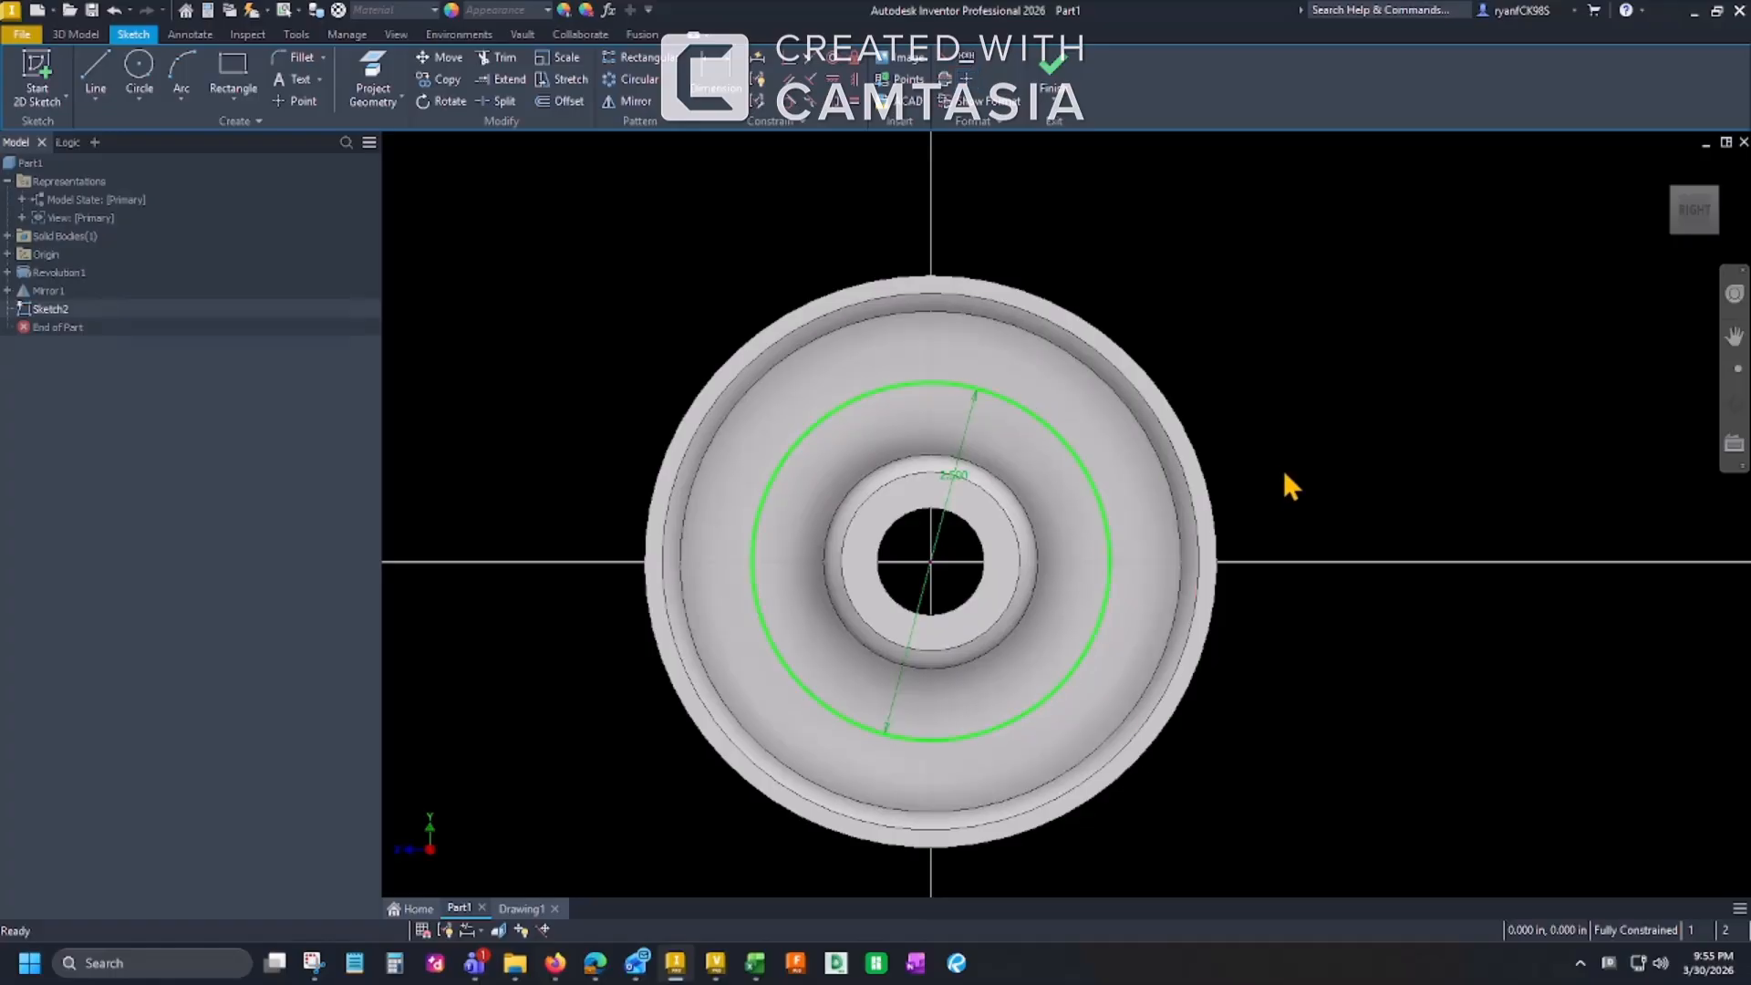
# Step: Convert the 2.5 in circle to construction geometry
pyautogui.click(950, 64)
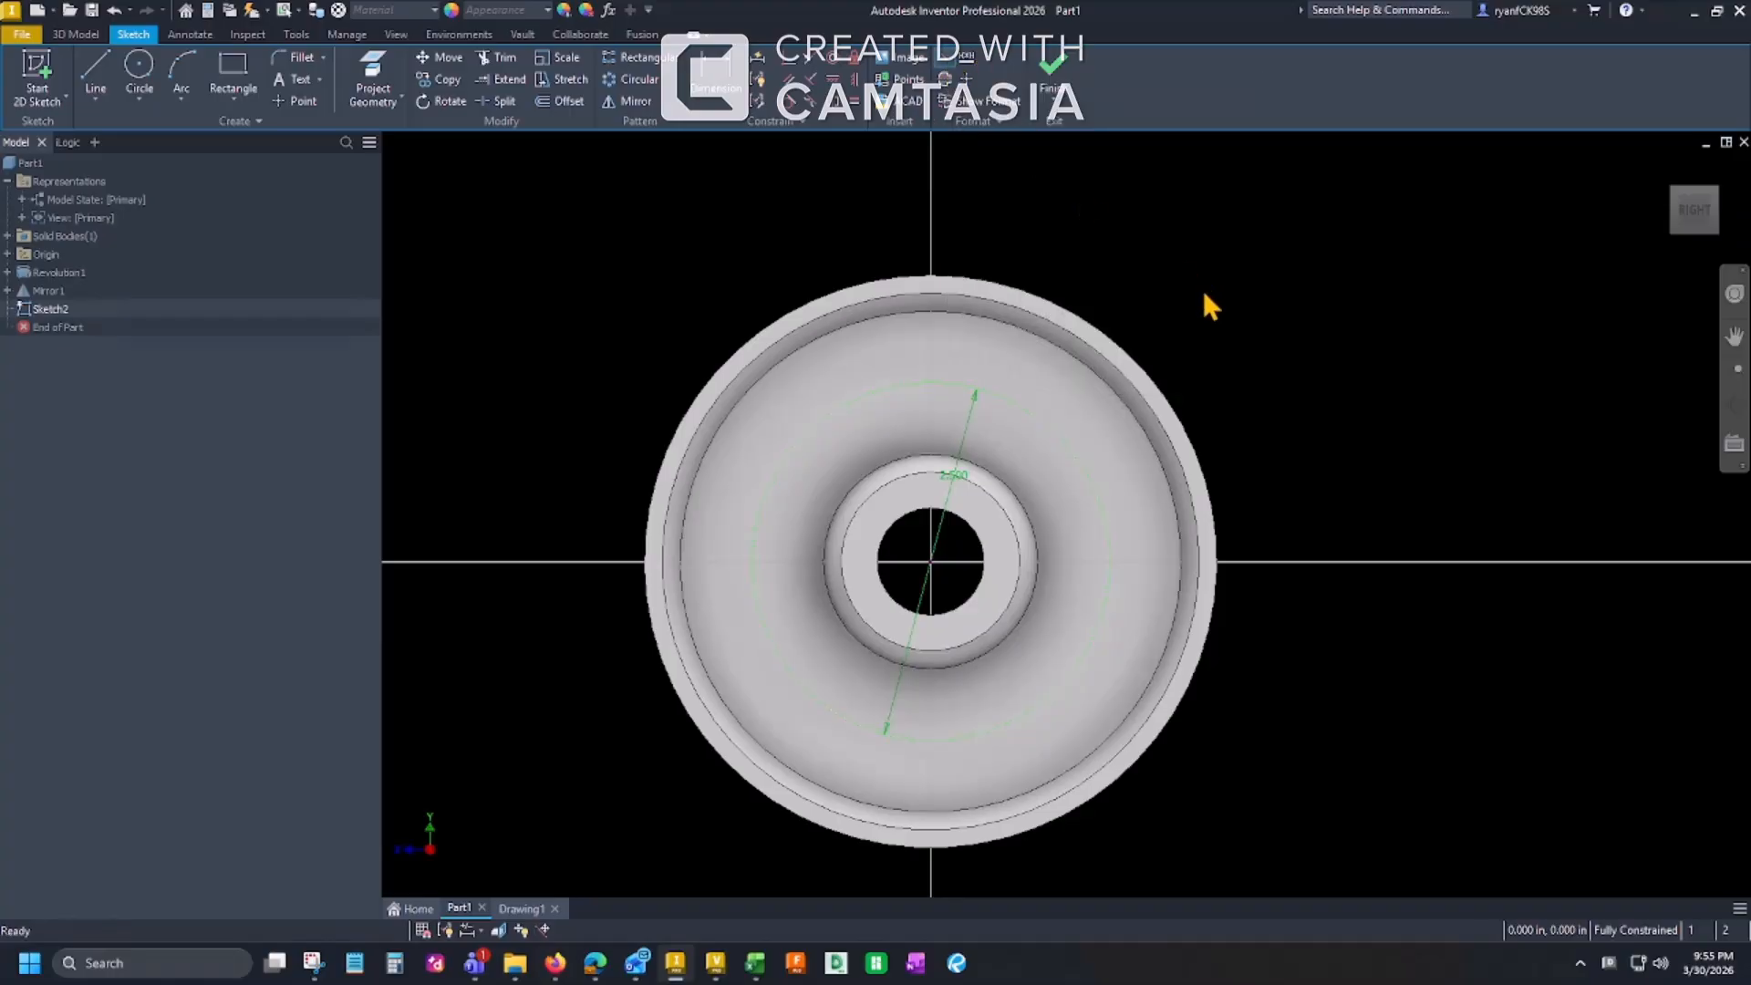
pyautogui.scroll(3, 1037, 500)
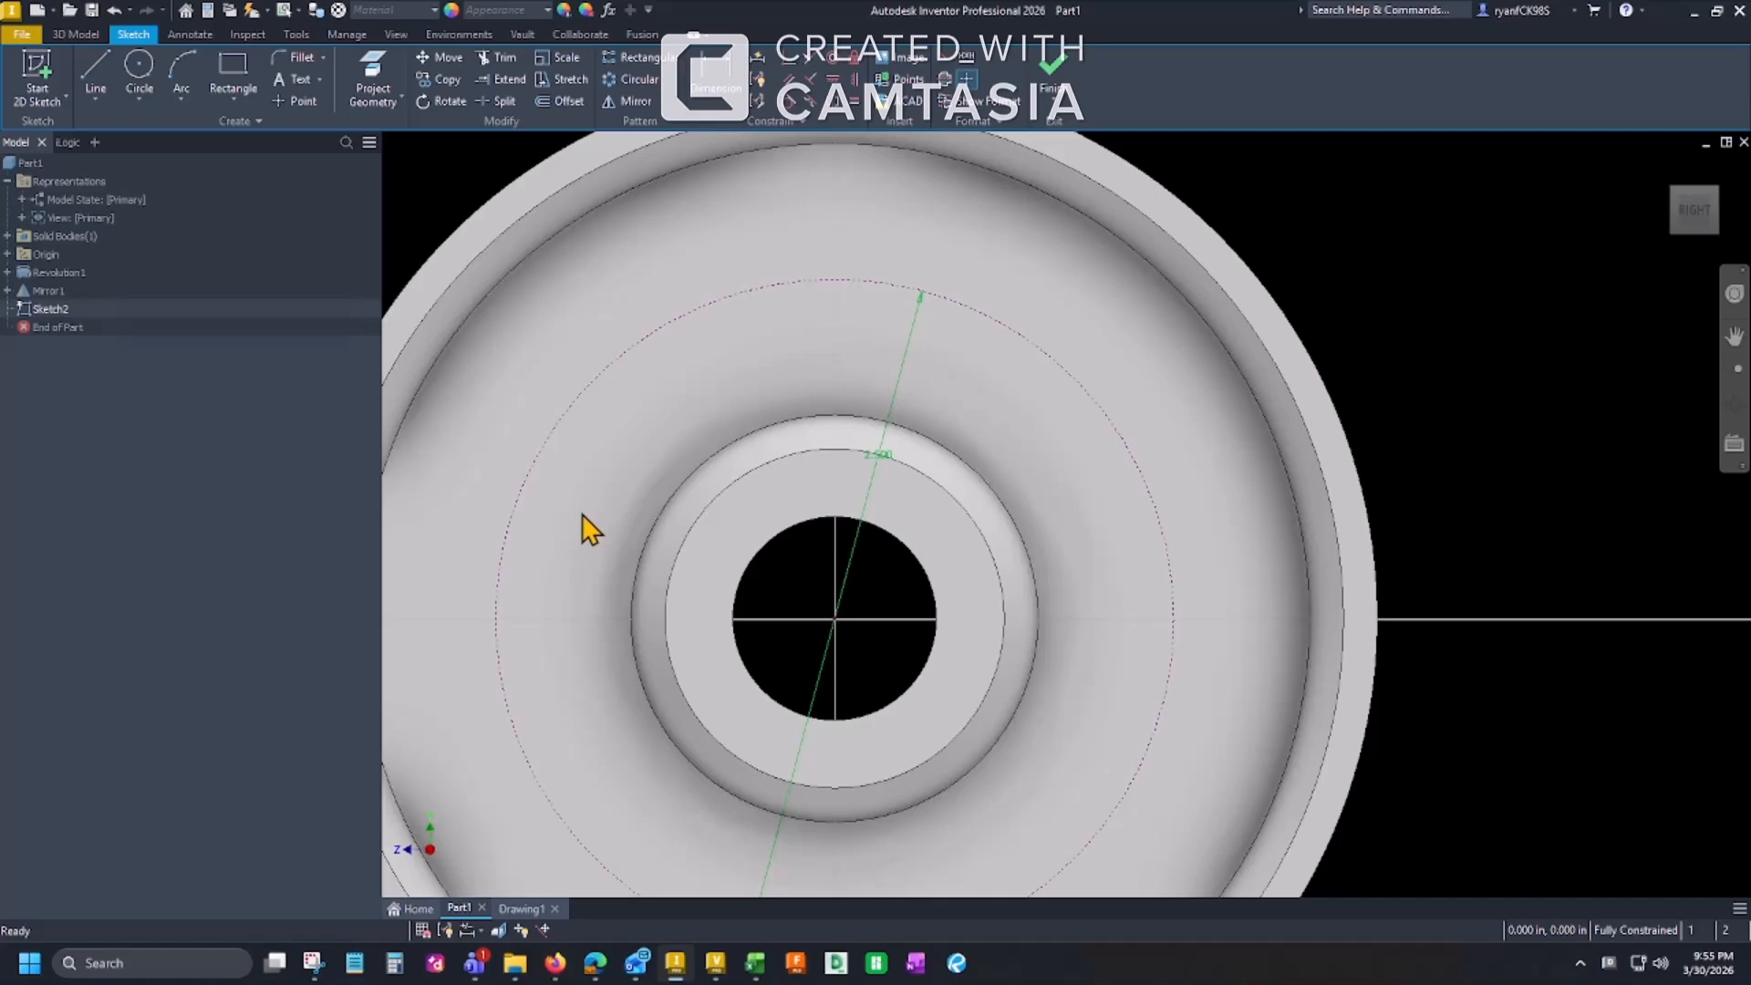
pyautogui.scroll(-3, 891, 450)
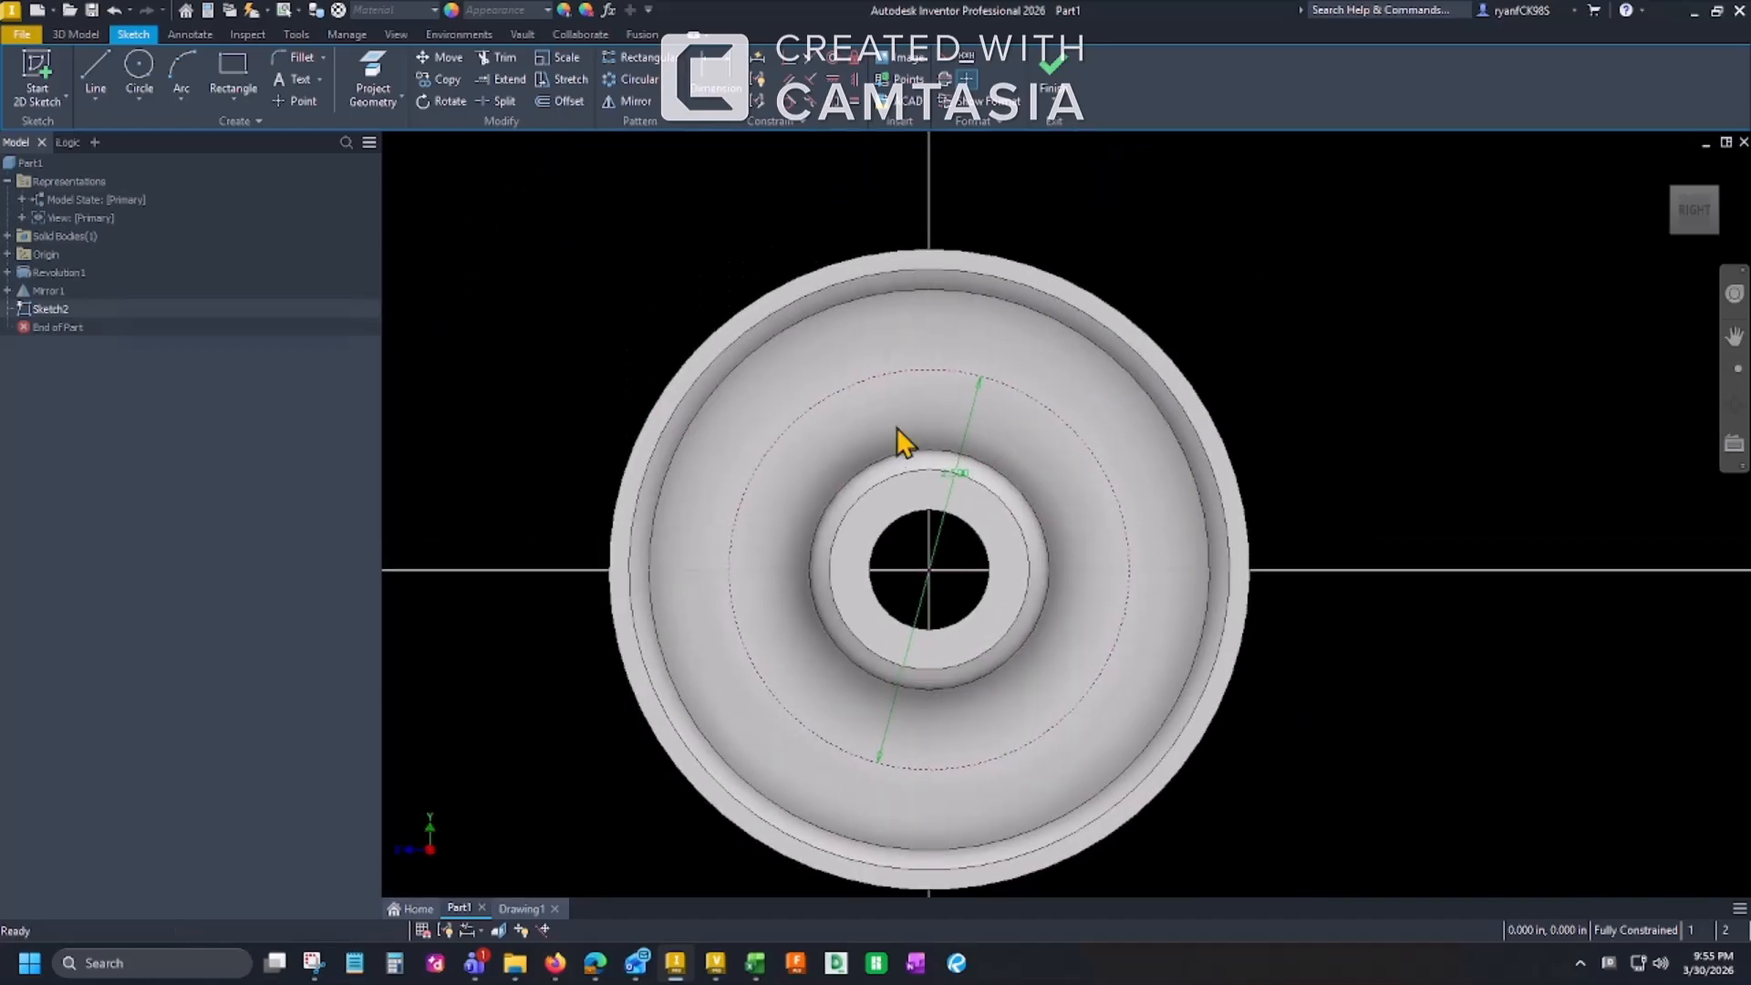
pyautogui.click(1055, 64)
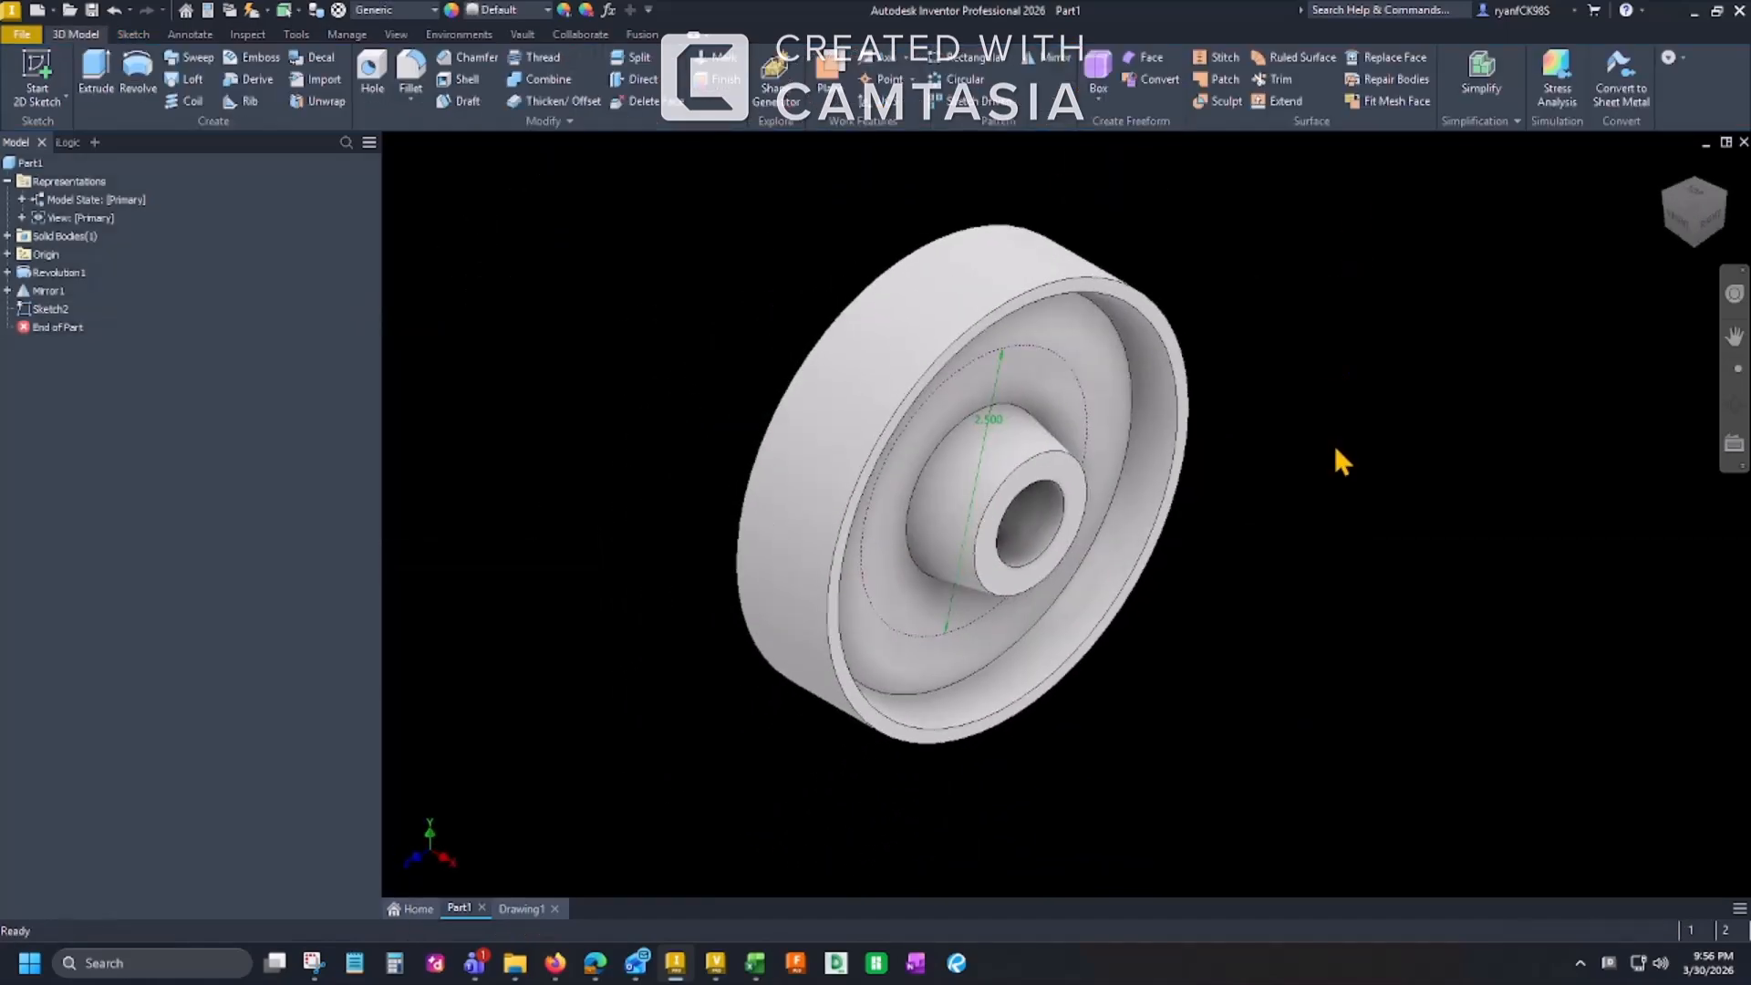
pyautogui.click(96, 83)
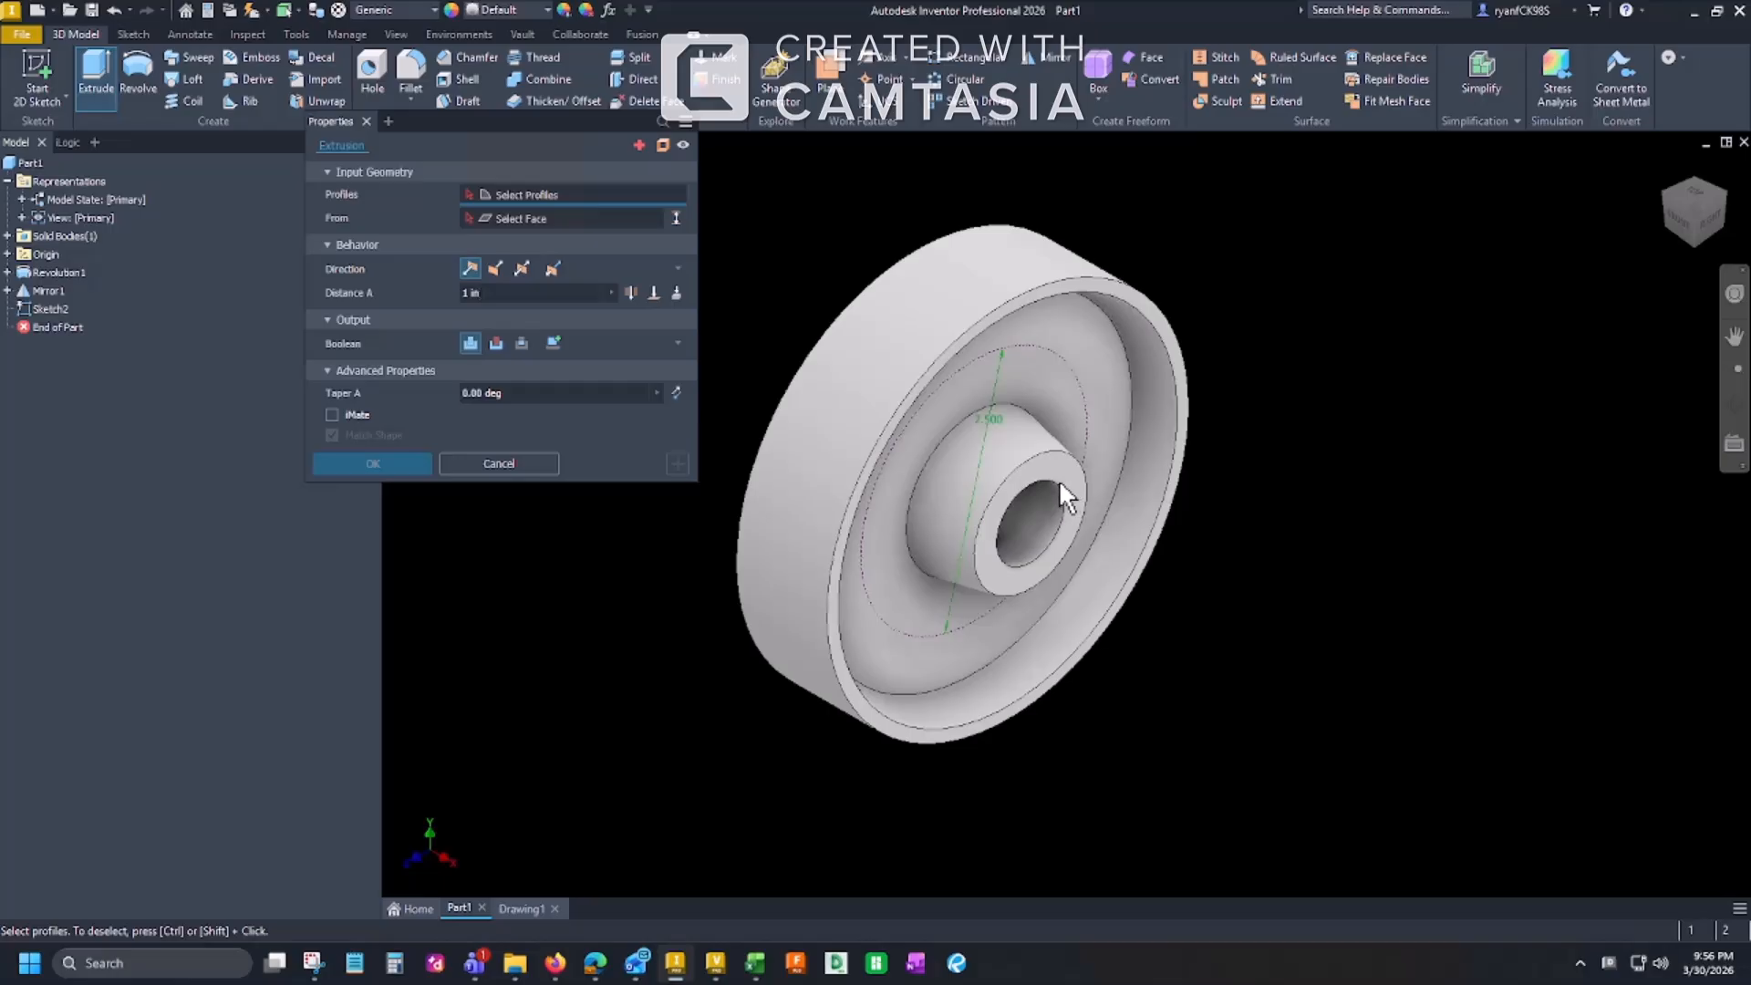
pyautogui.click(538, 465)
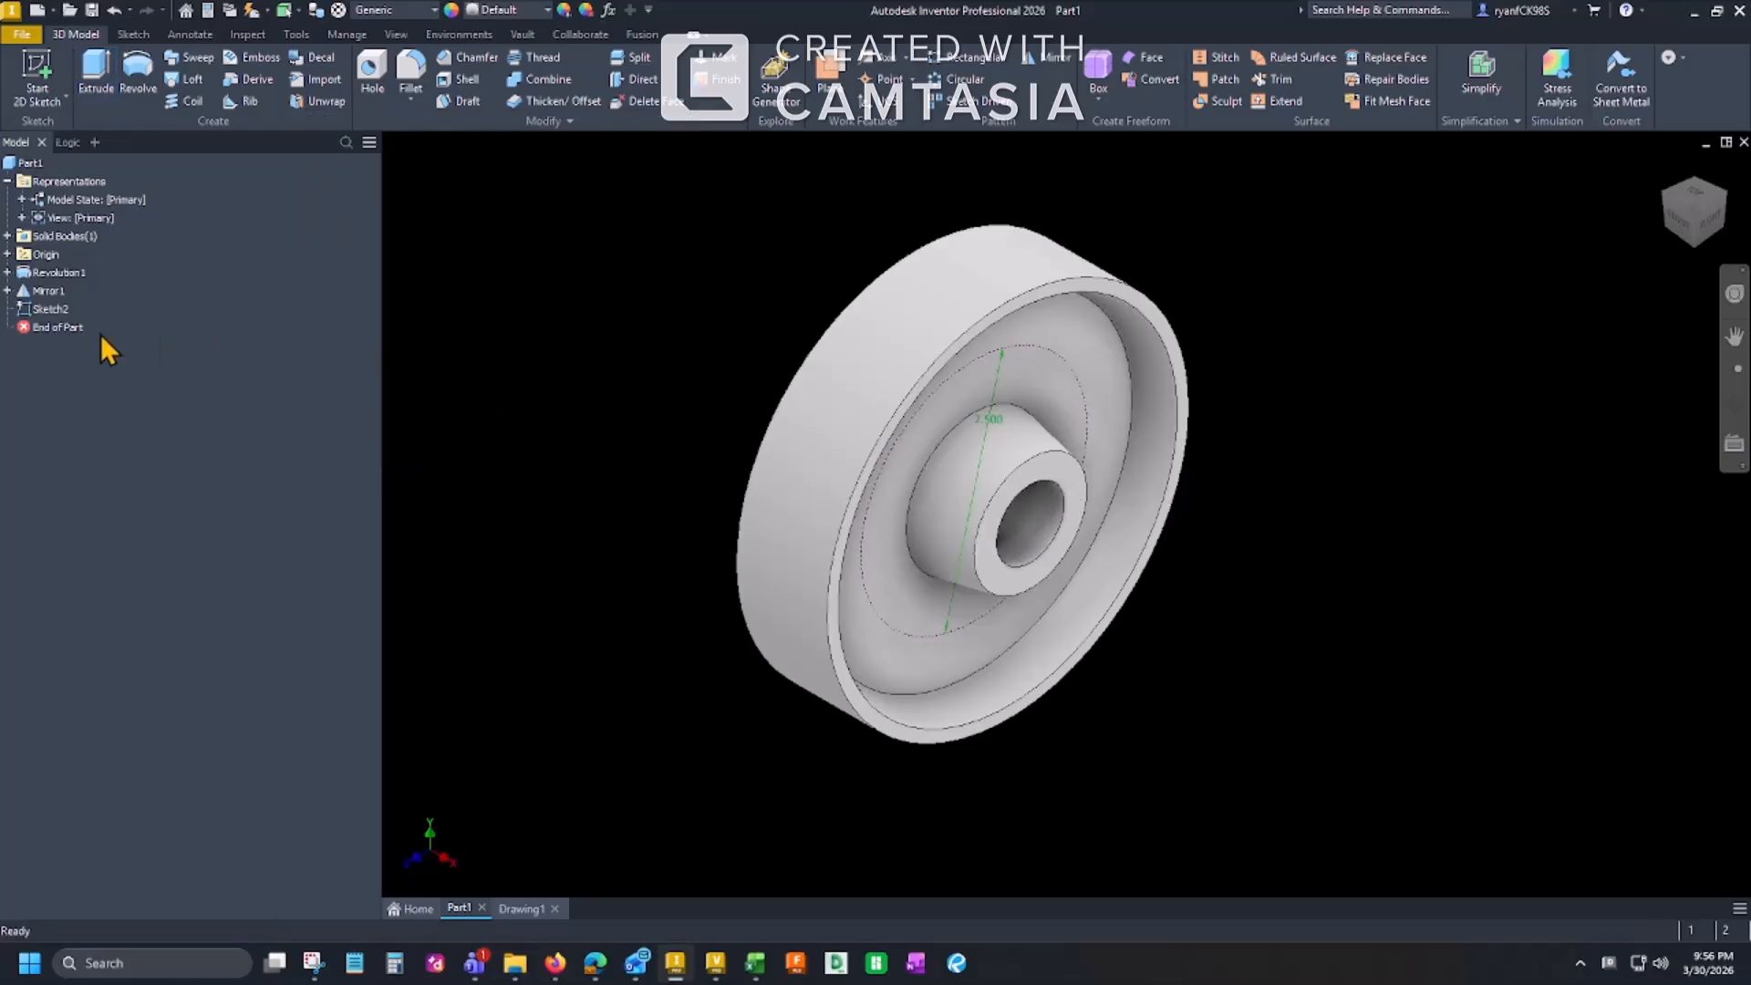
pyautogui.doubleClick(38, 306)
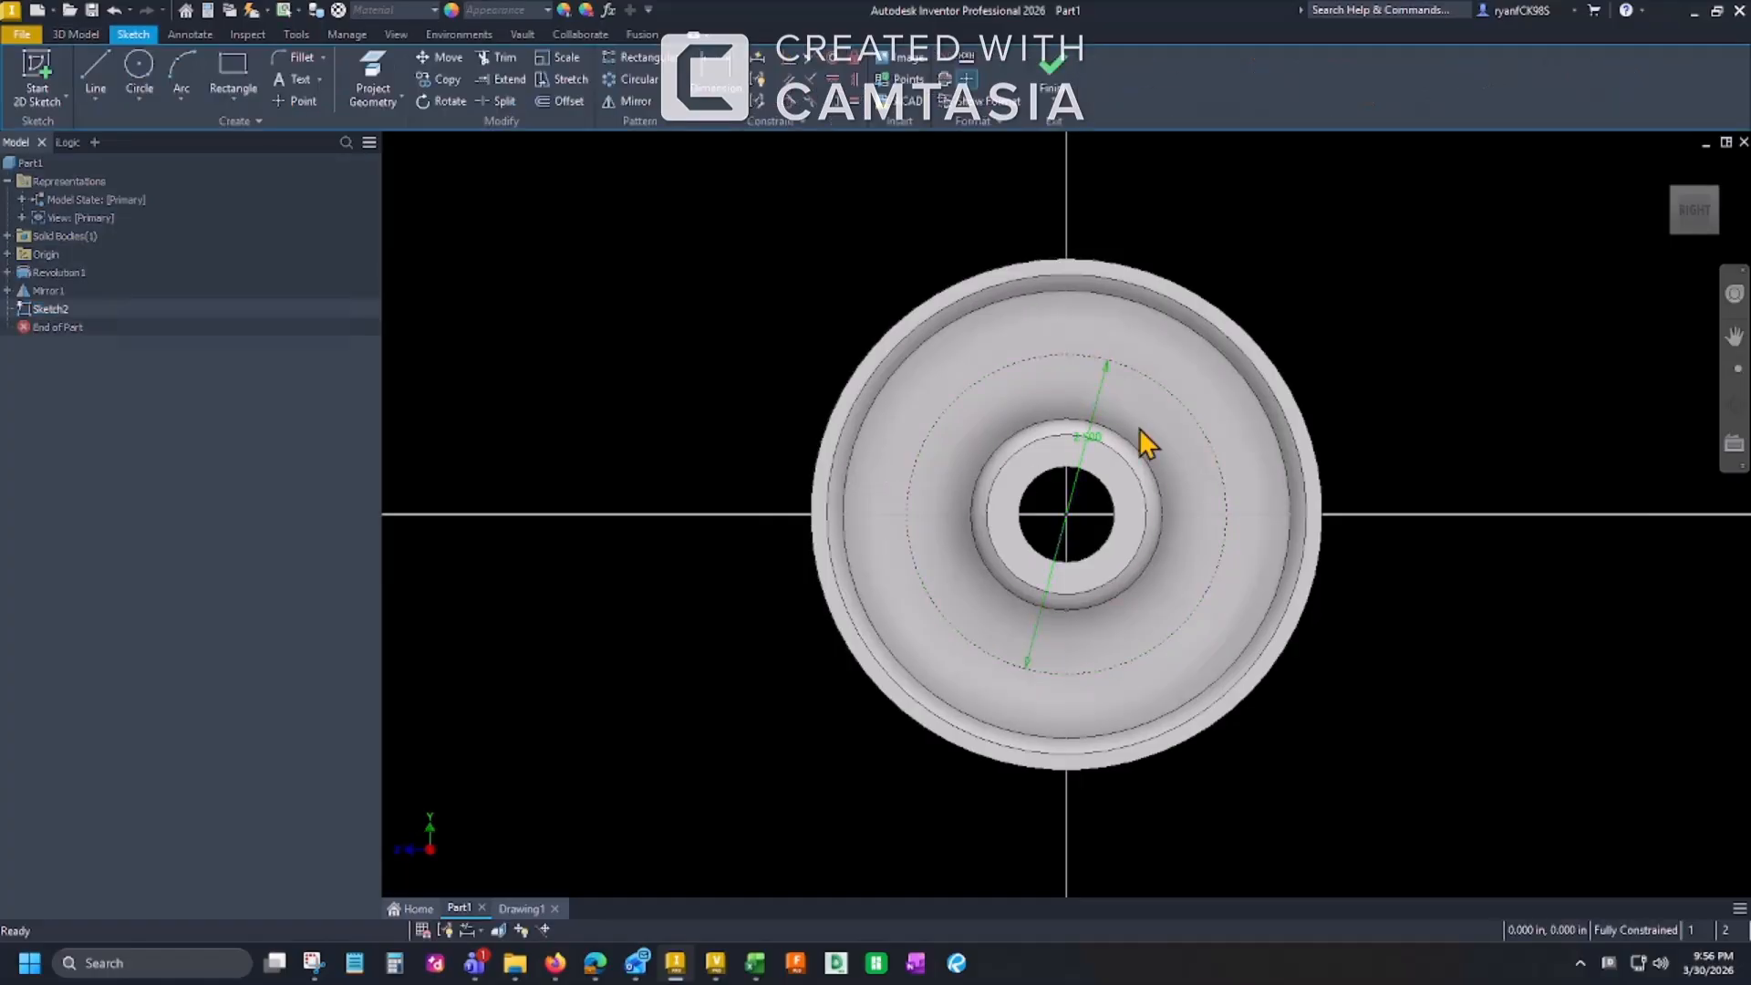
# Step: Draw a line from the wheel's centre straight across to the construction circle on its positive-angle zero side
pyautogui.scroll(-5, 1147, 444)
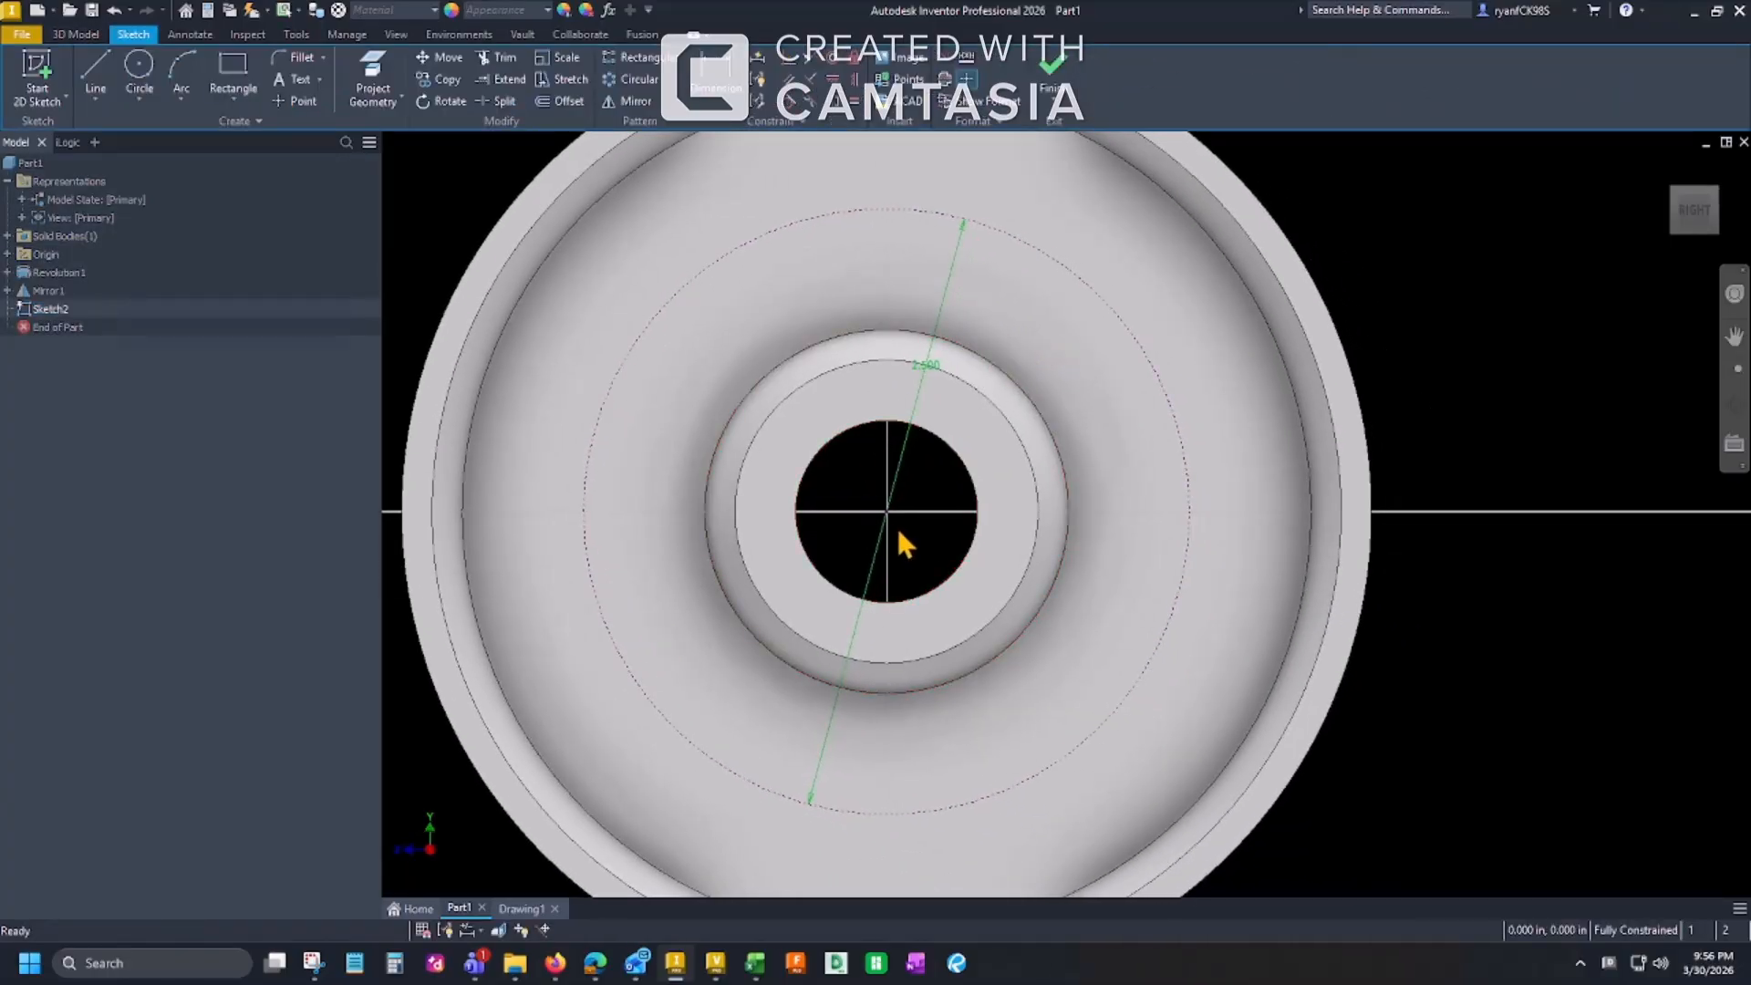
pyautogui.scroll(3, 921, 525)
pyautogui.moveTo(929, 529); pyautogui.dragTo(883, 544, button='middle')
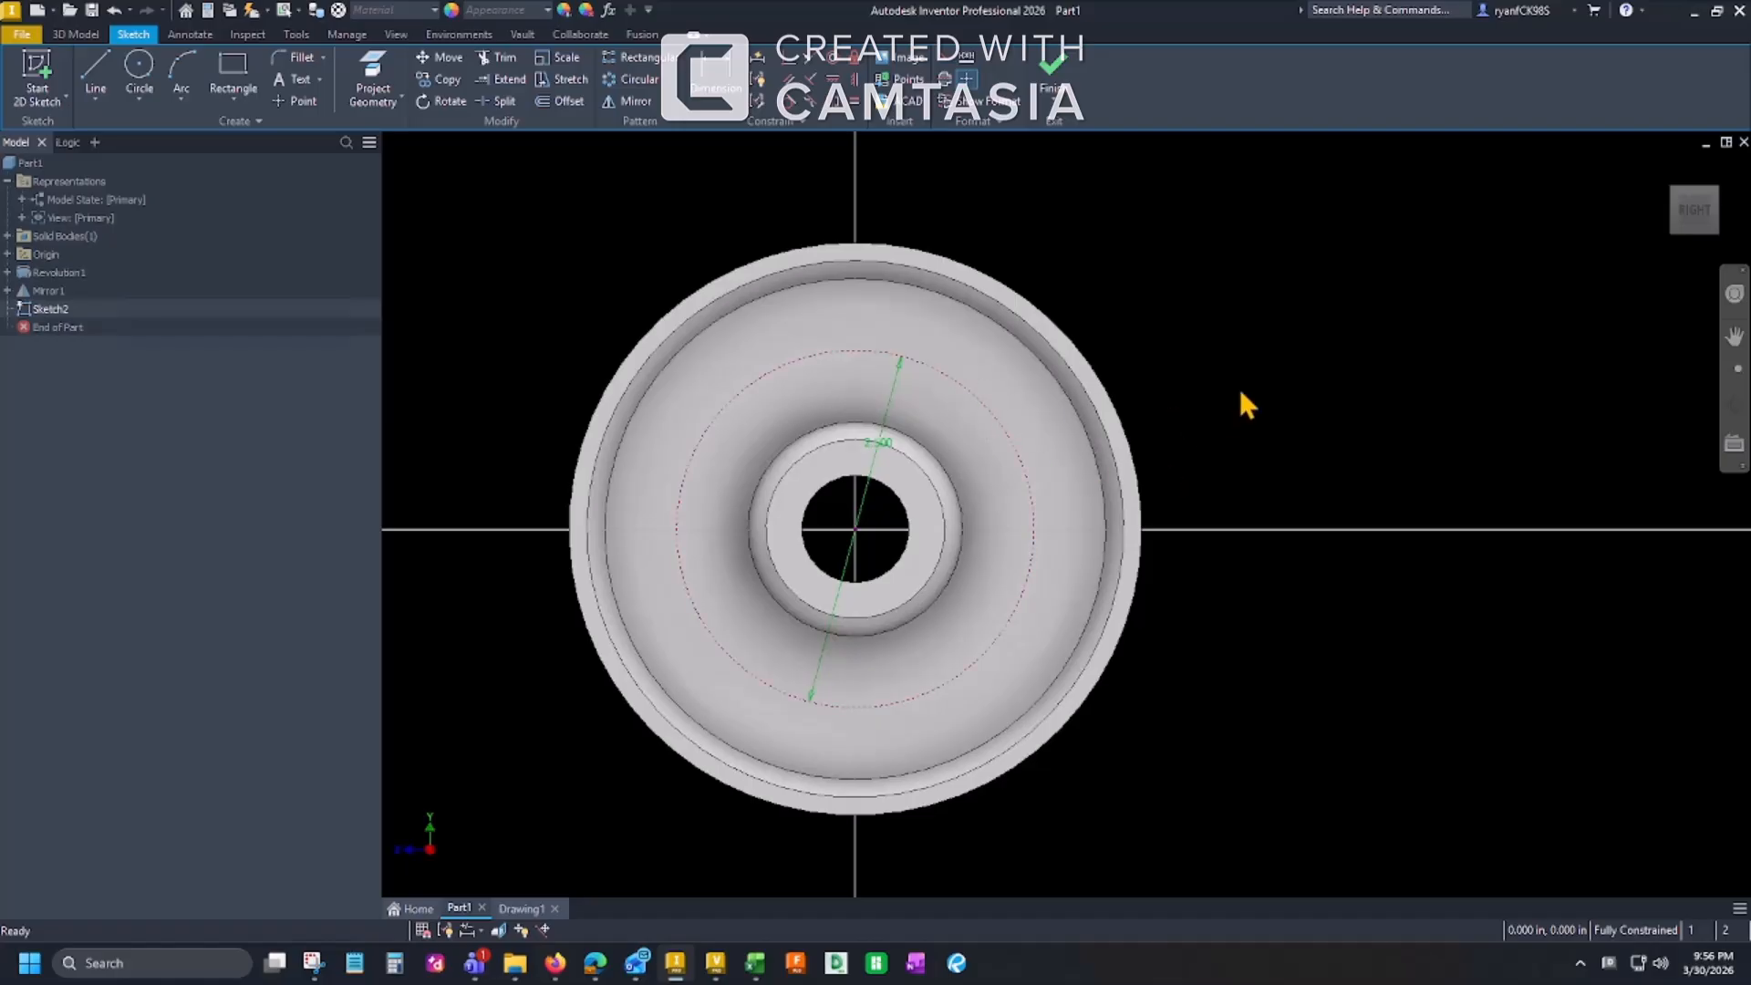
pyautogui.press('l')
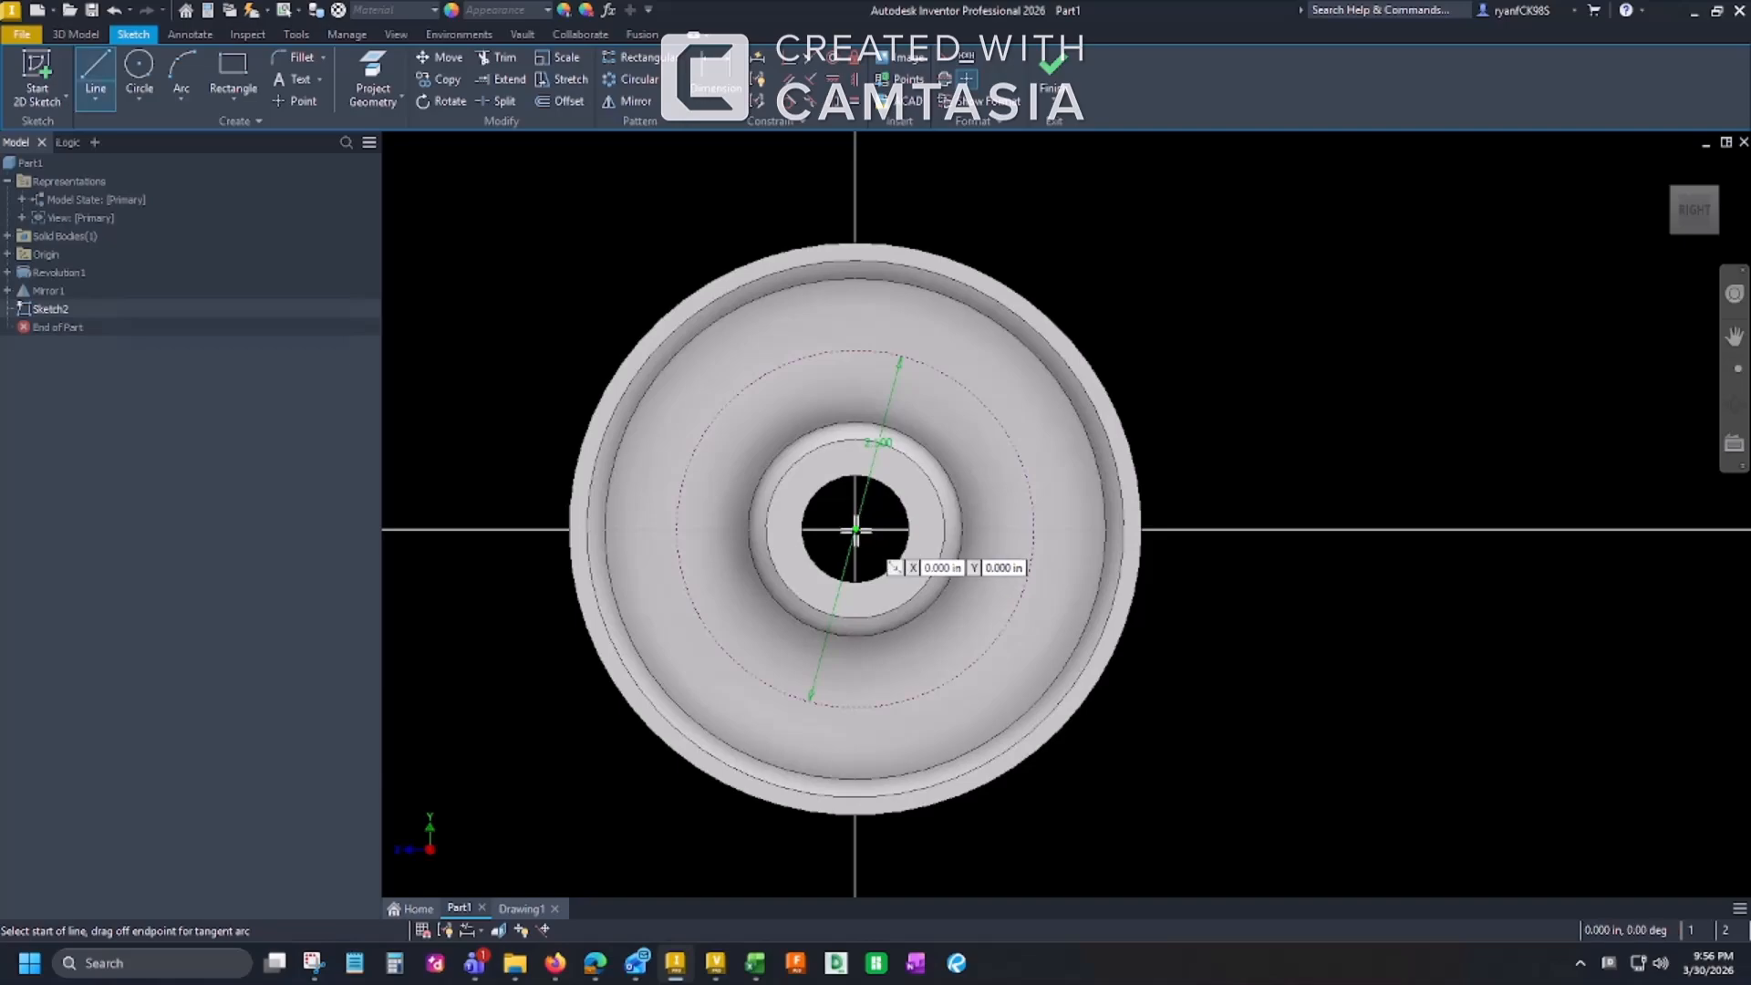
pyautogui.click(854, 529)
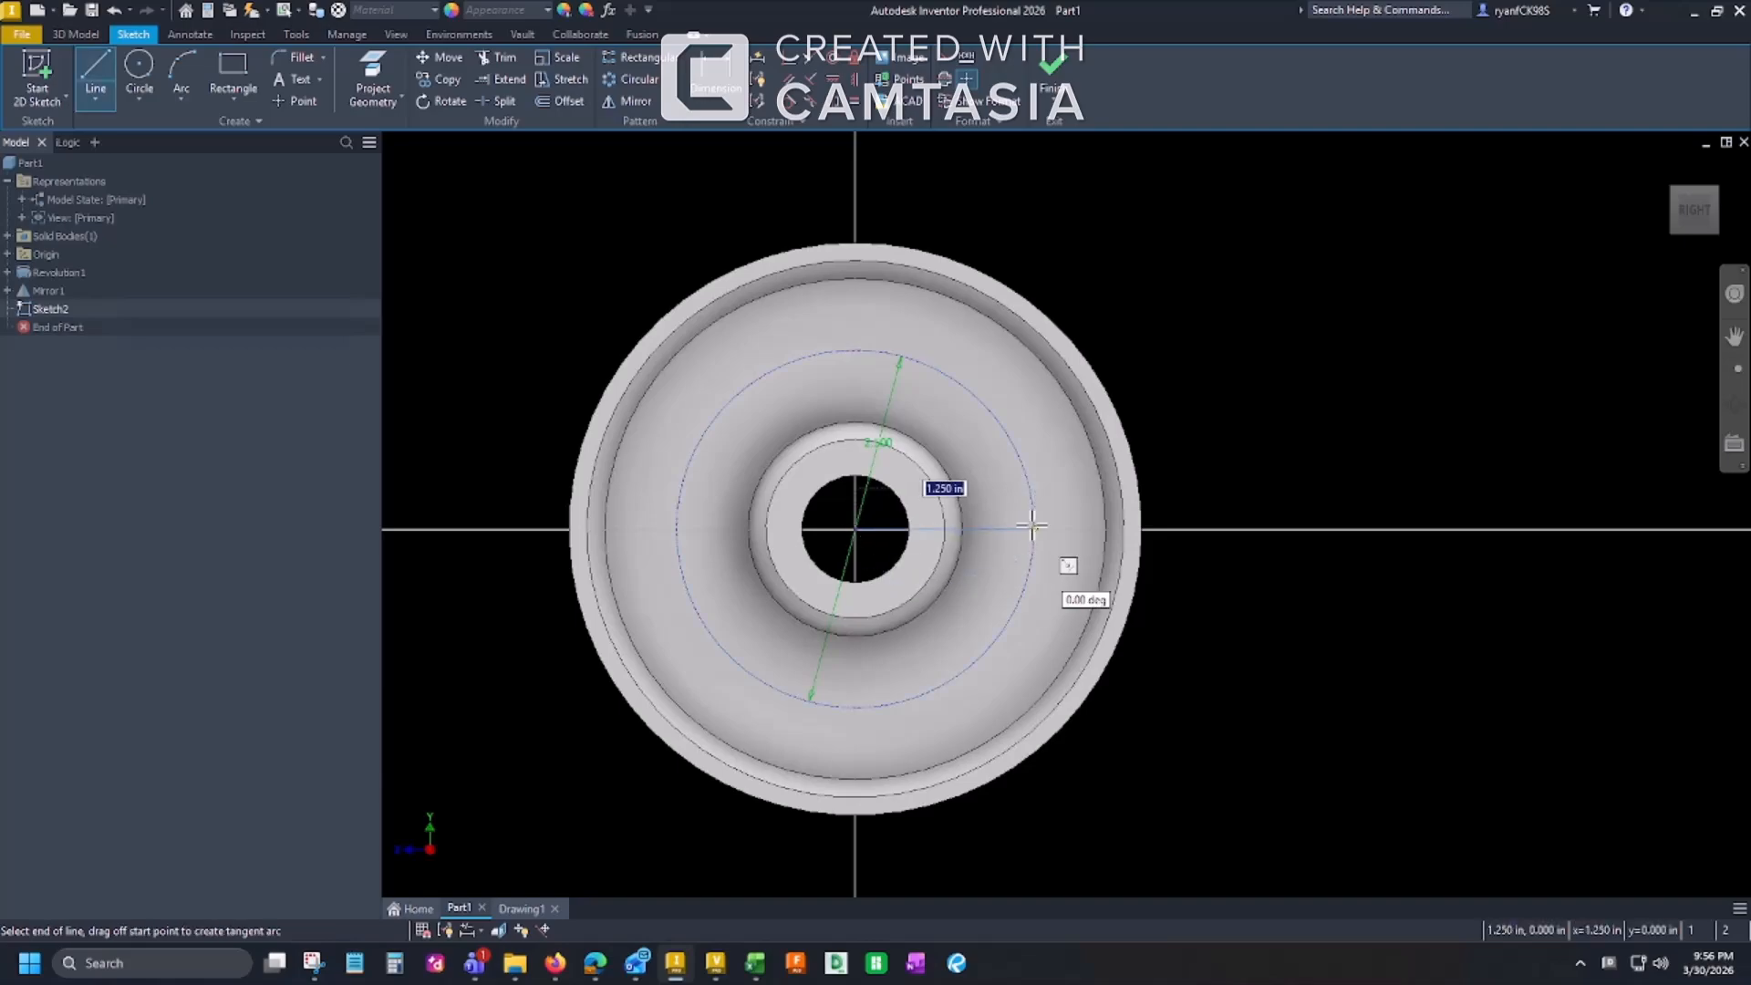
pyautogui.doubleClick(1033, 529)
pyautogui.press('Escape')
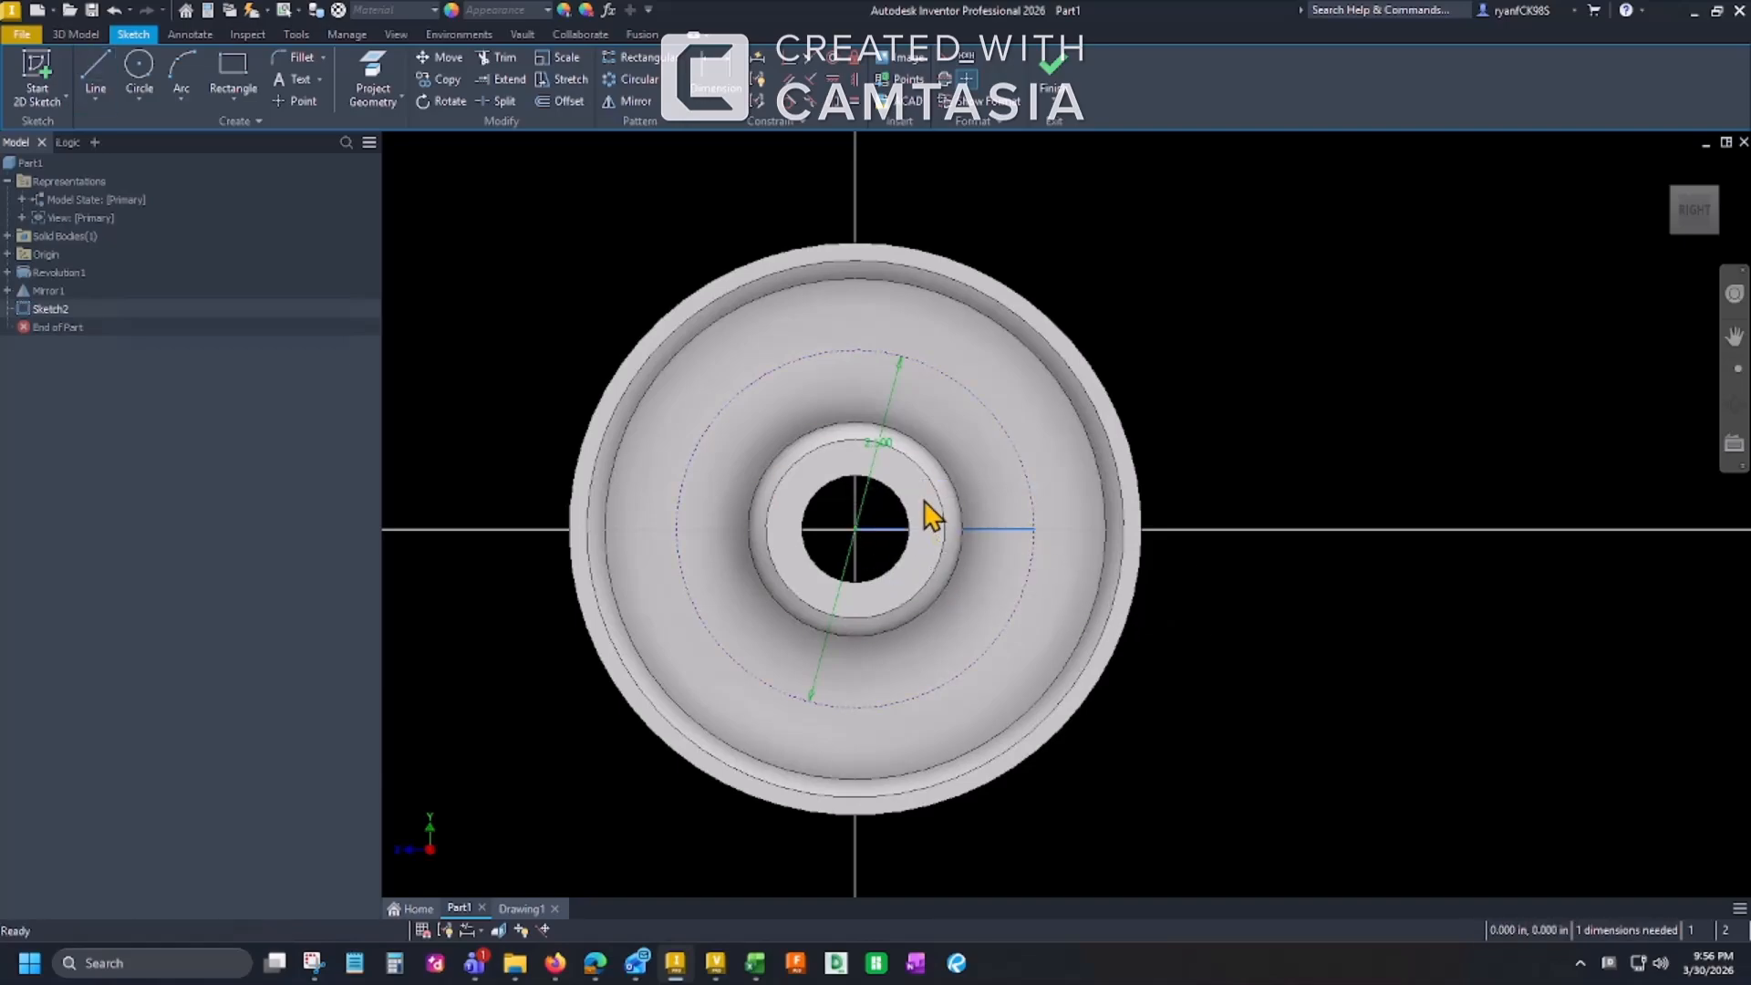
# Step: Apply a horizontal constraint to the line running from the centre to the construction circle
pyautogui.scroll(3, 922, 506)
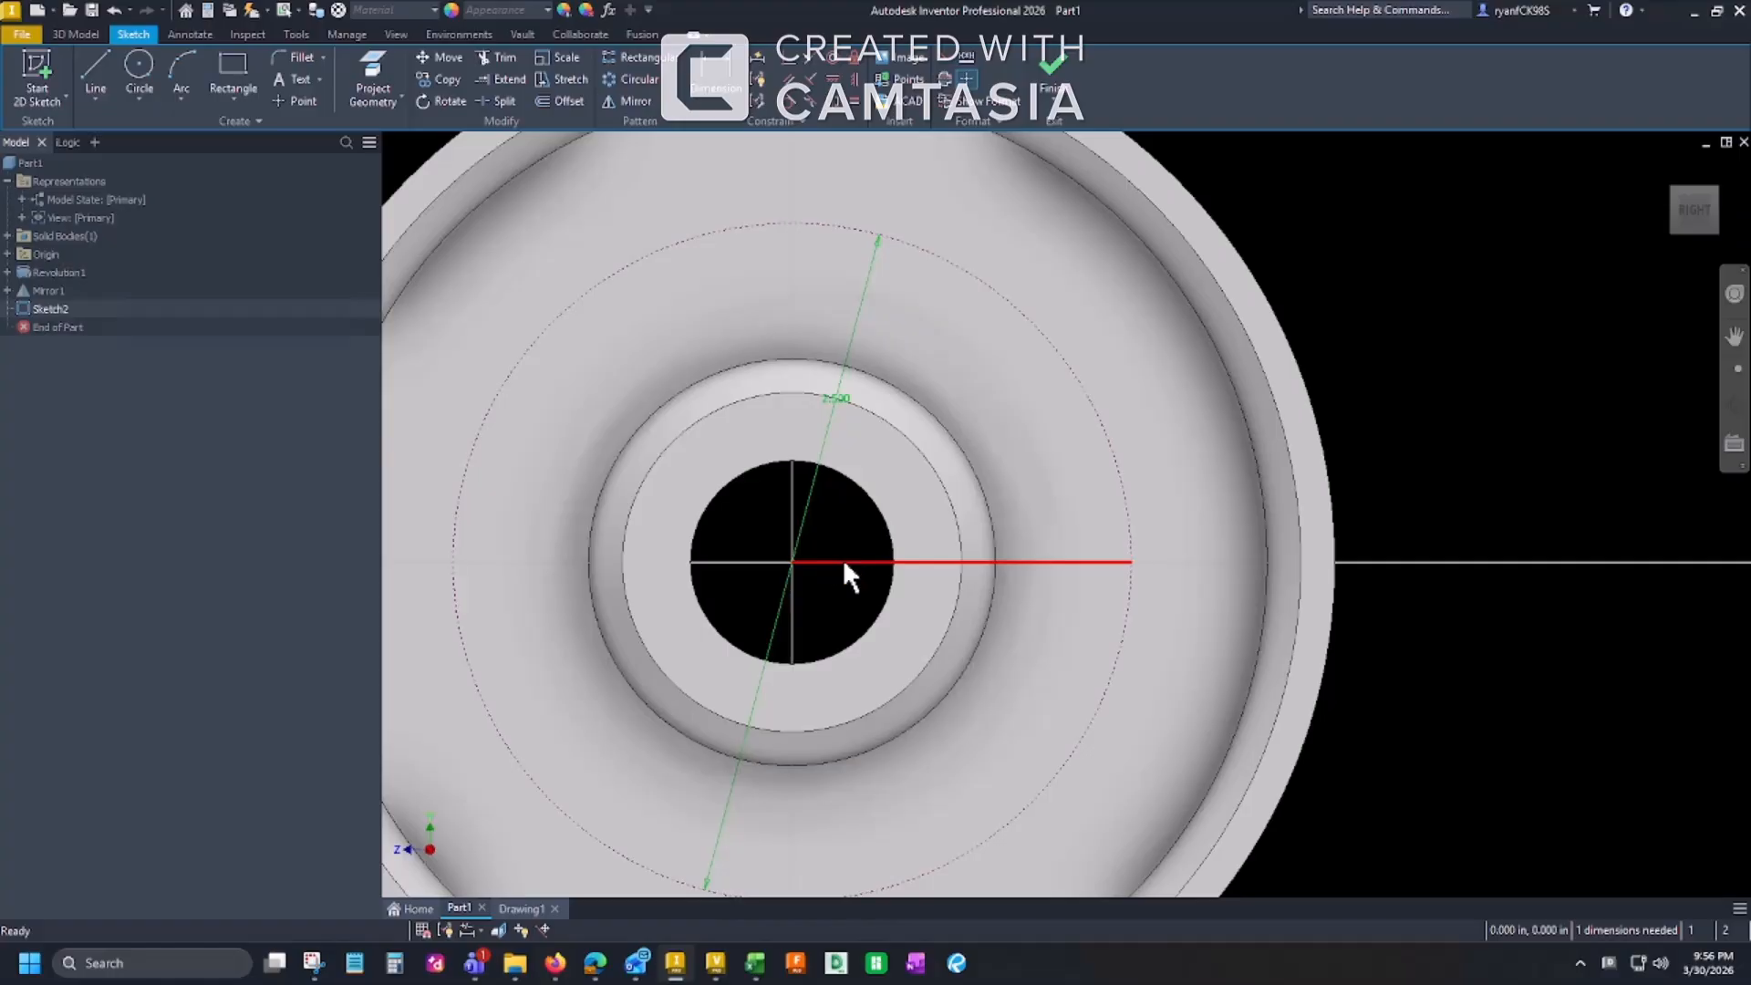
pyautogui.press('d')
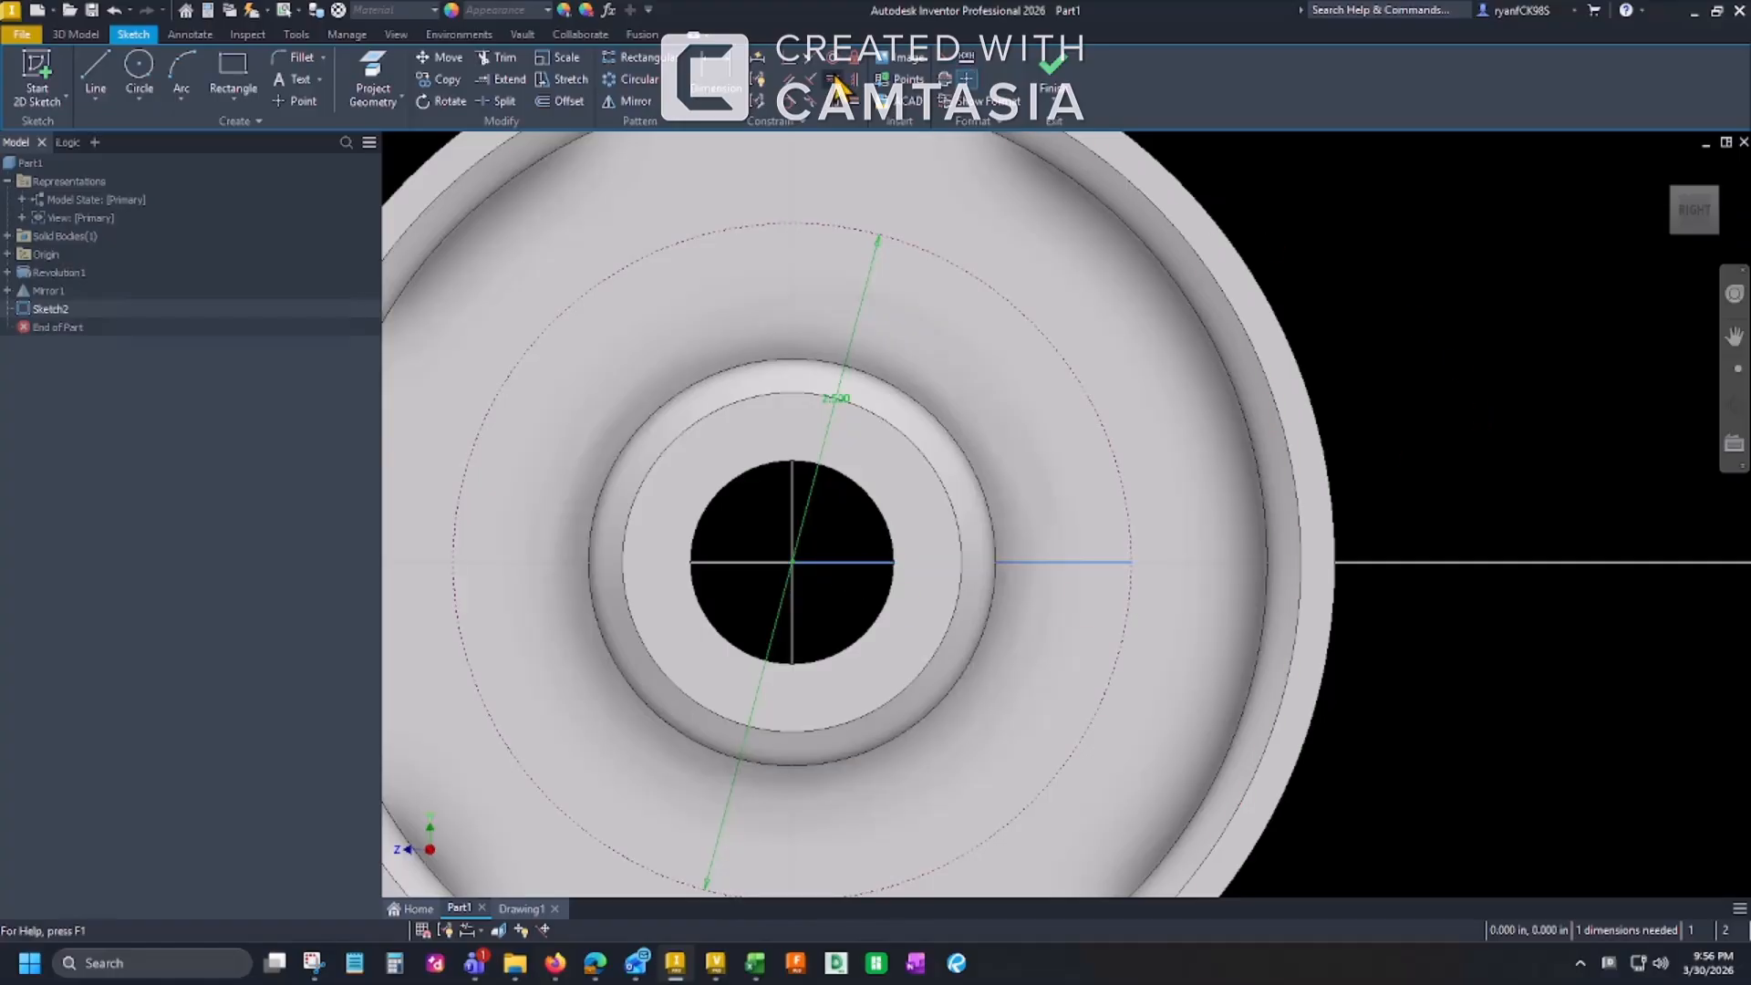
pyautogui.click(865, 564)
pyautogui.rightClick(1477, 454)
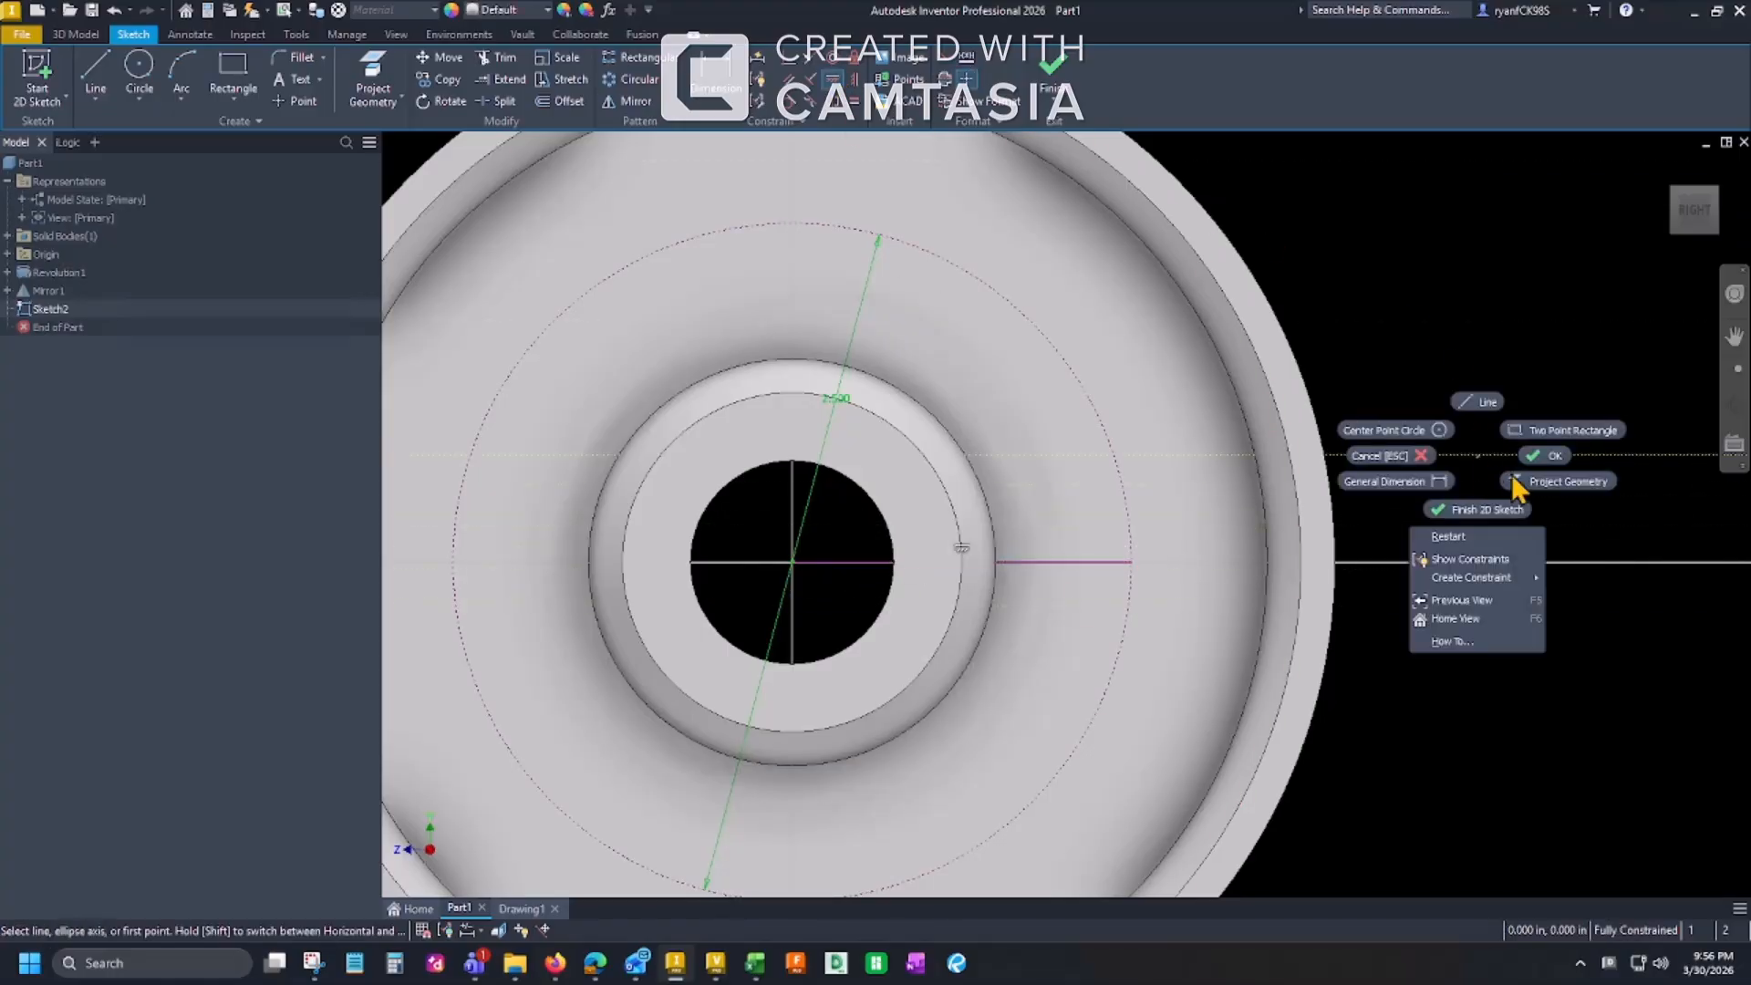
pyautogui.click(1546, 458)
pyautogui.moveTo(1203, 433); pyautogui.dragTo(1214, 473, button='middle')
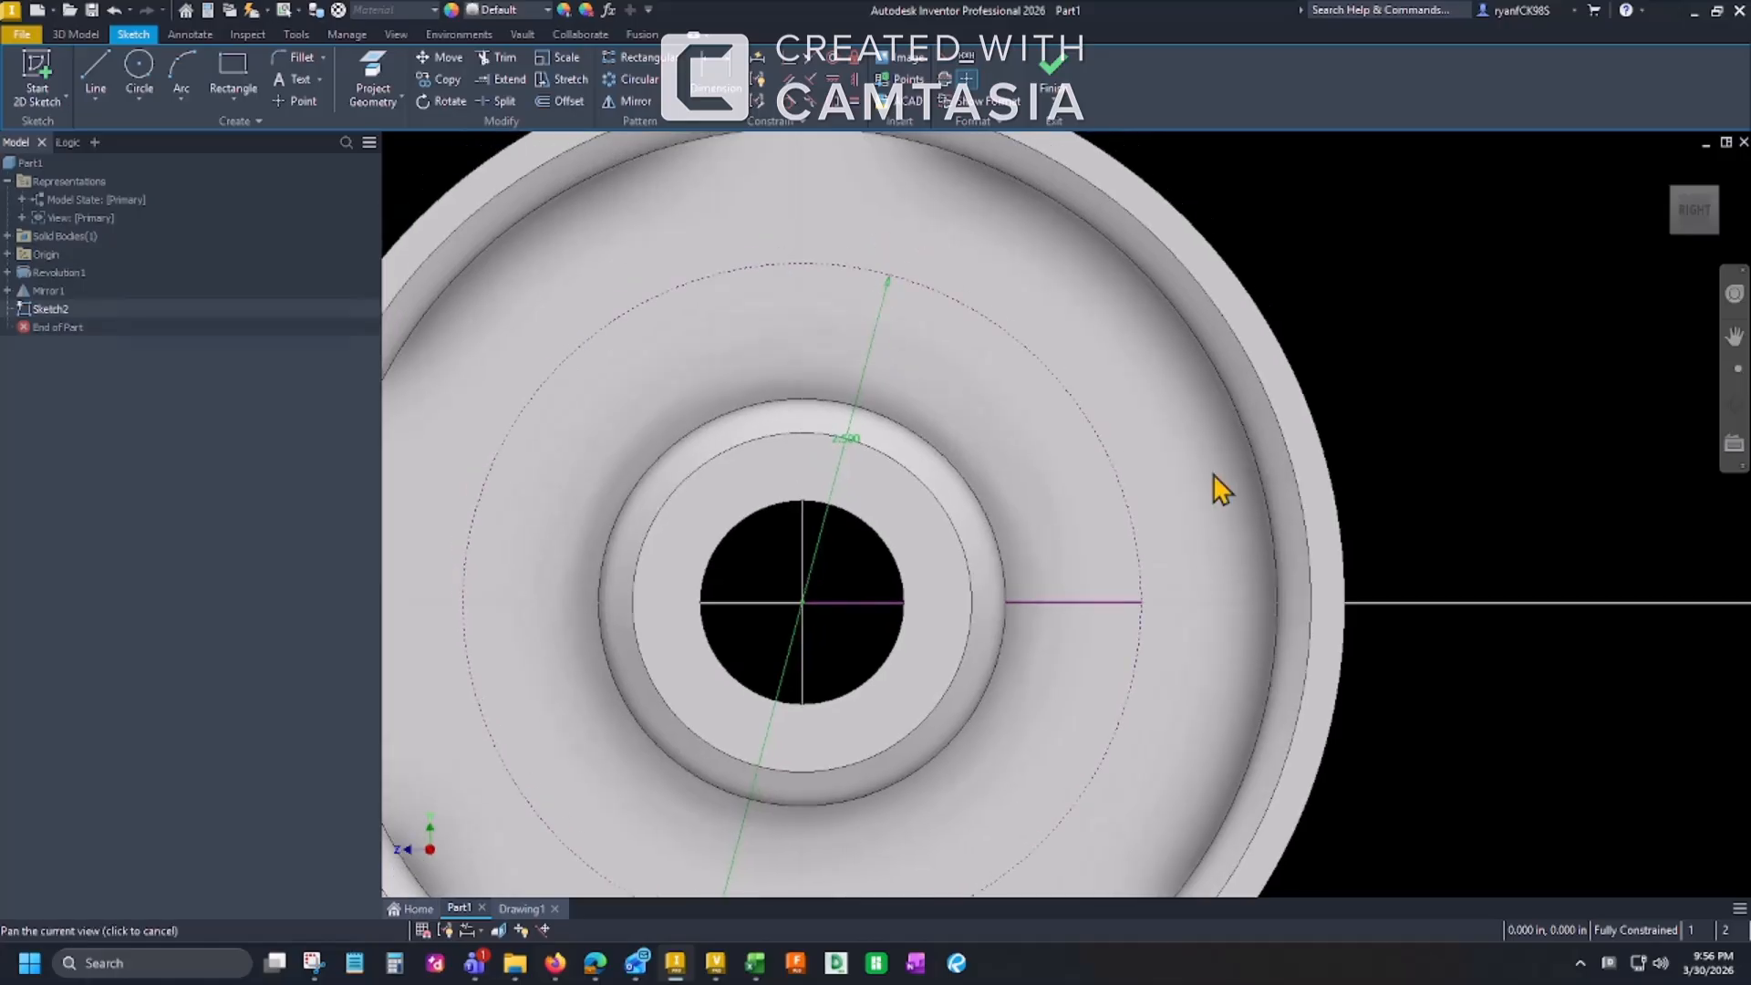
# Step: Draw a second line from the wheel's centre up to the construction circle, about 41 degrees above the horizontal line
pyautogui.press('l')
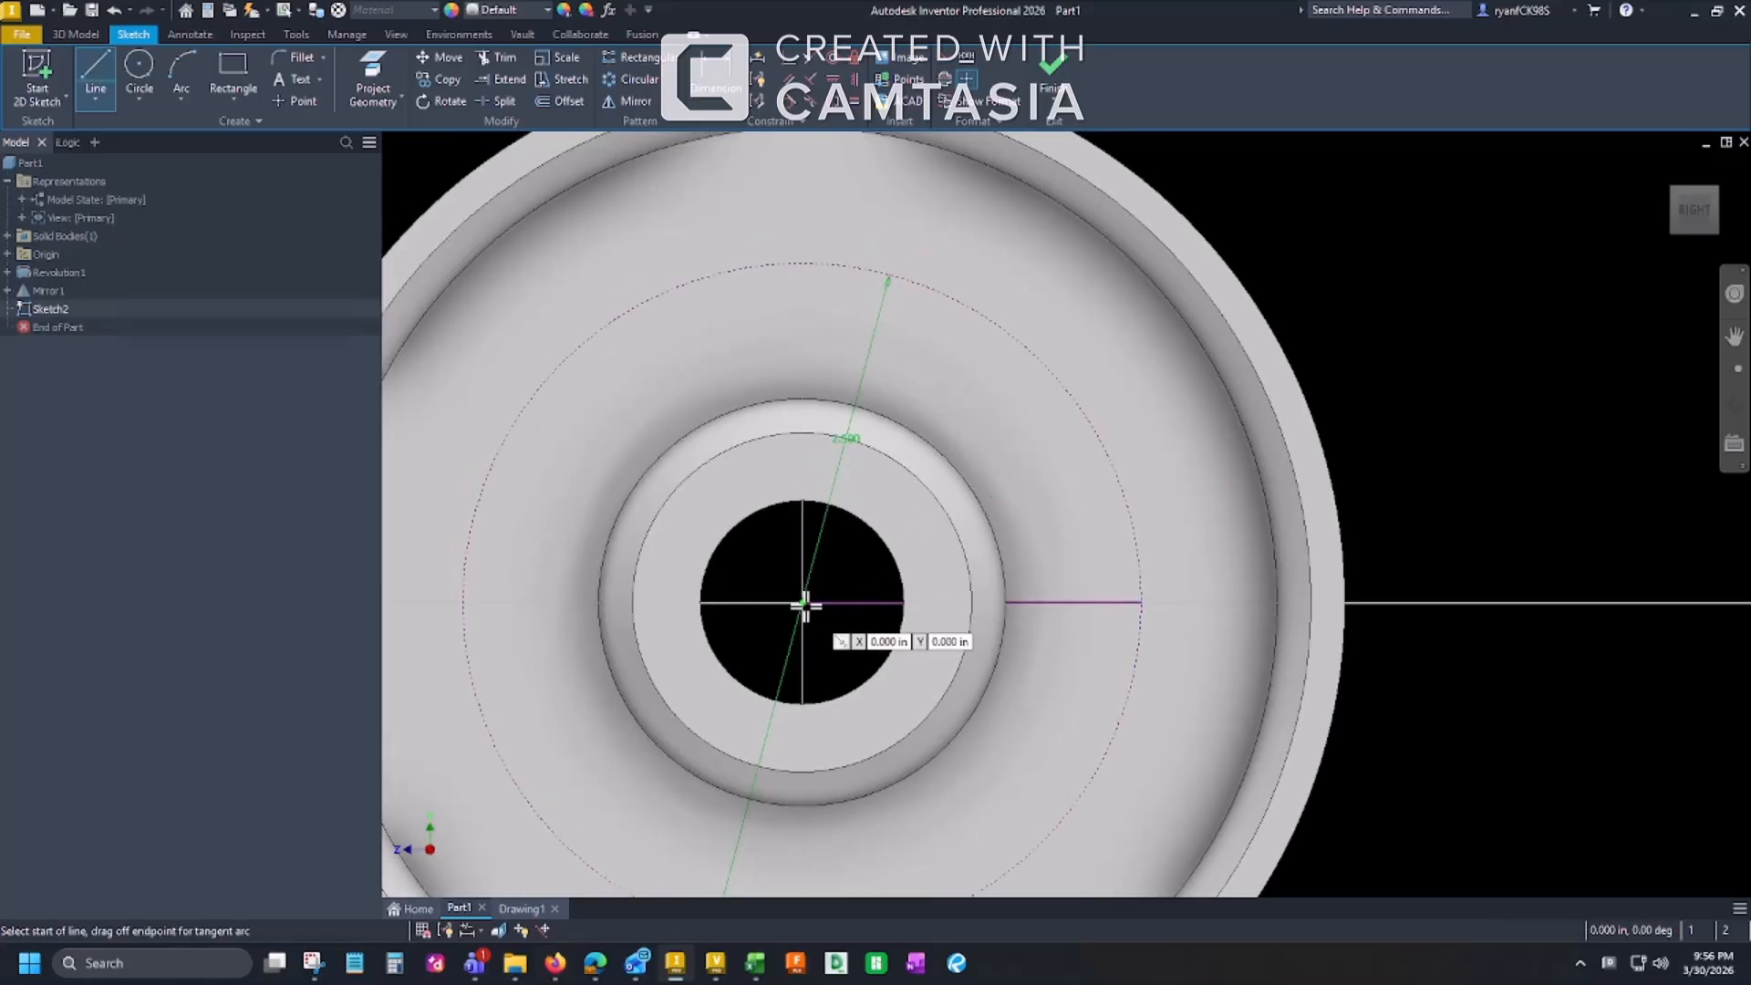
pyautogui.click(802, 602)
pyautogui.click(1058, 379)
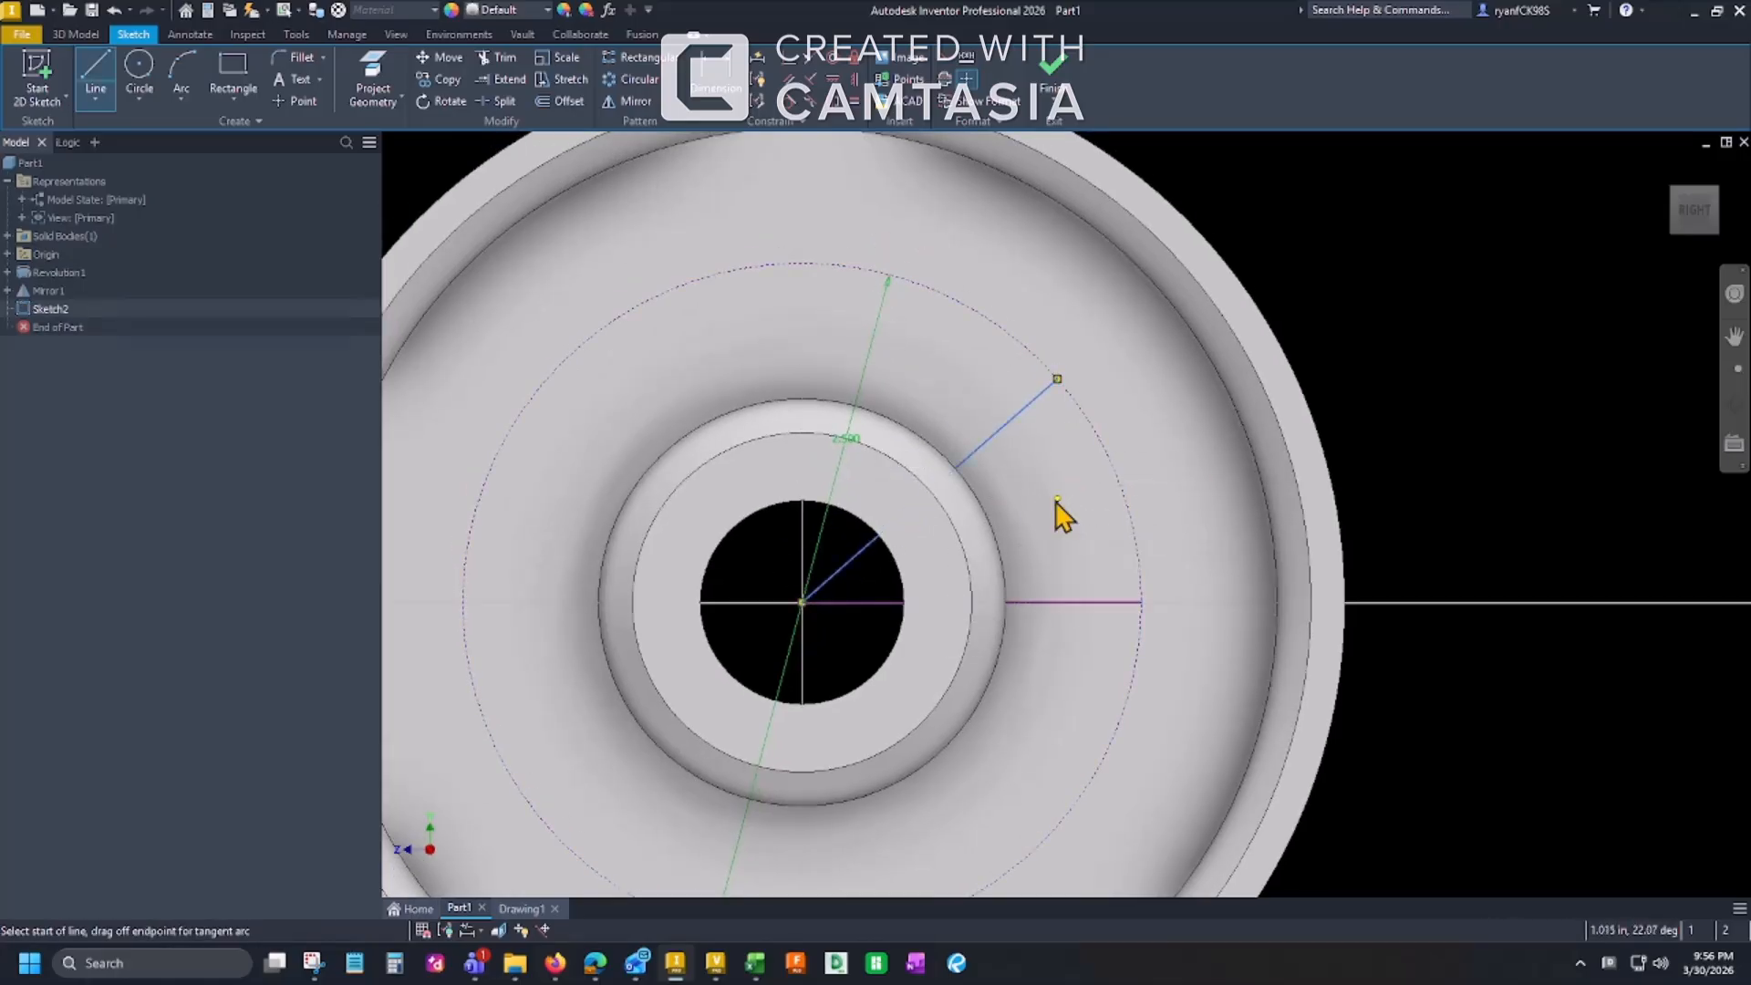
# Step: Dimension the angle between the horizontal and the sloped line and set it to 30 degrees
pyautogui.press('d')
pyautogui.click(868, 544)
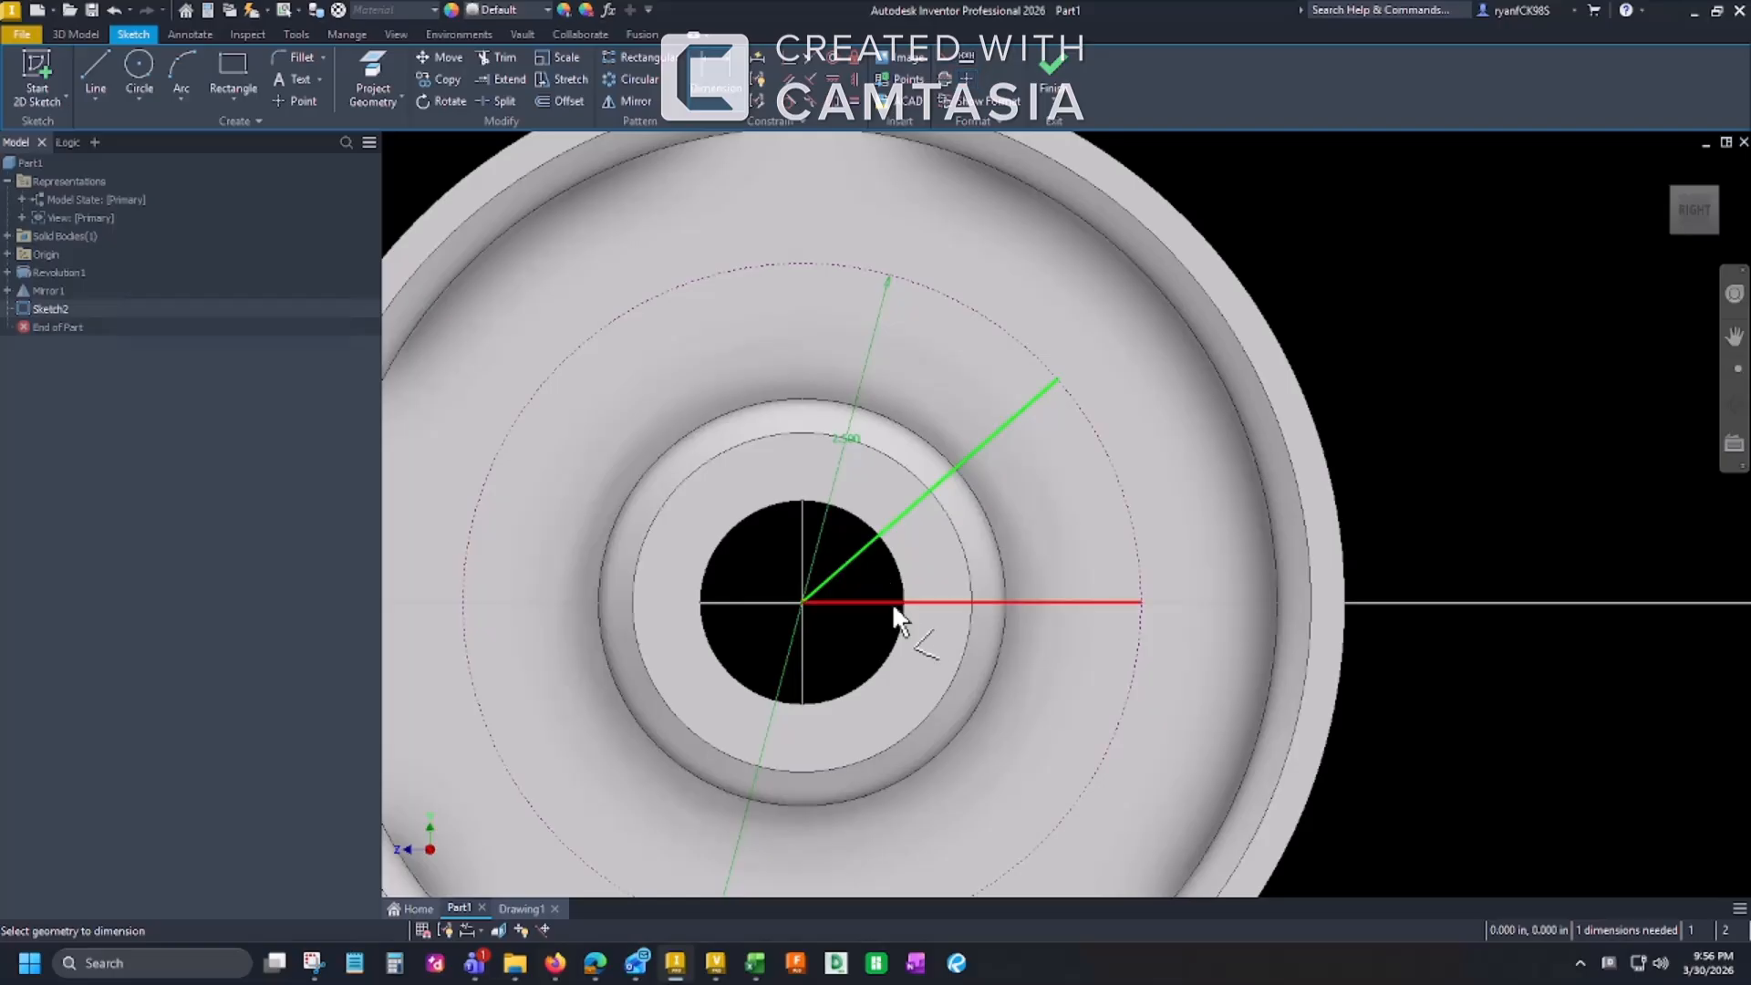
pyautogui.click(894, 602)
pyautogui.click(1042, 525)
pyautogui.write('30')
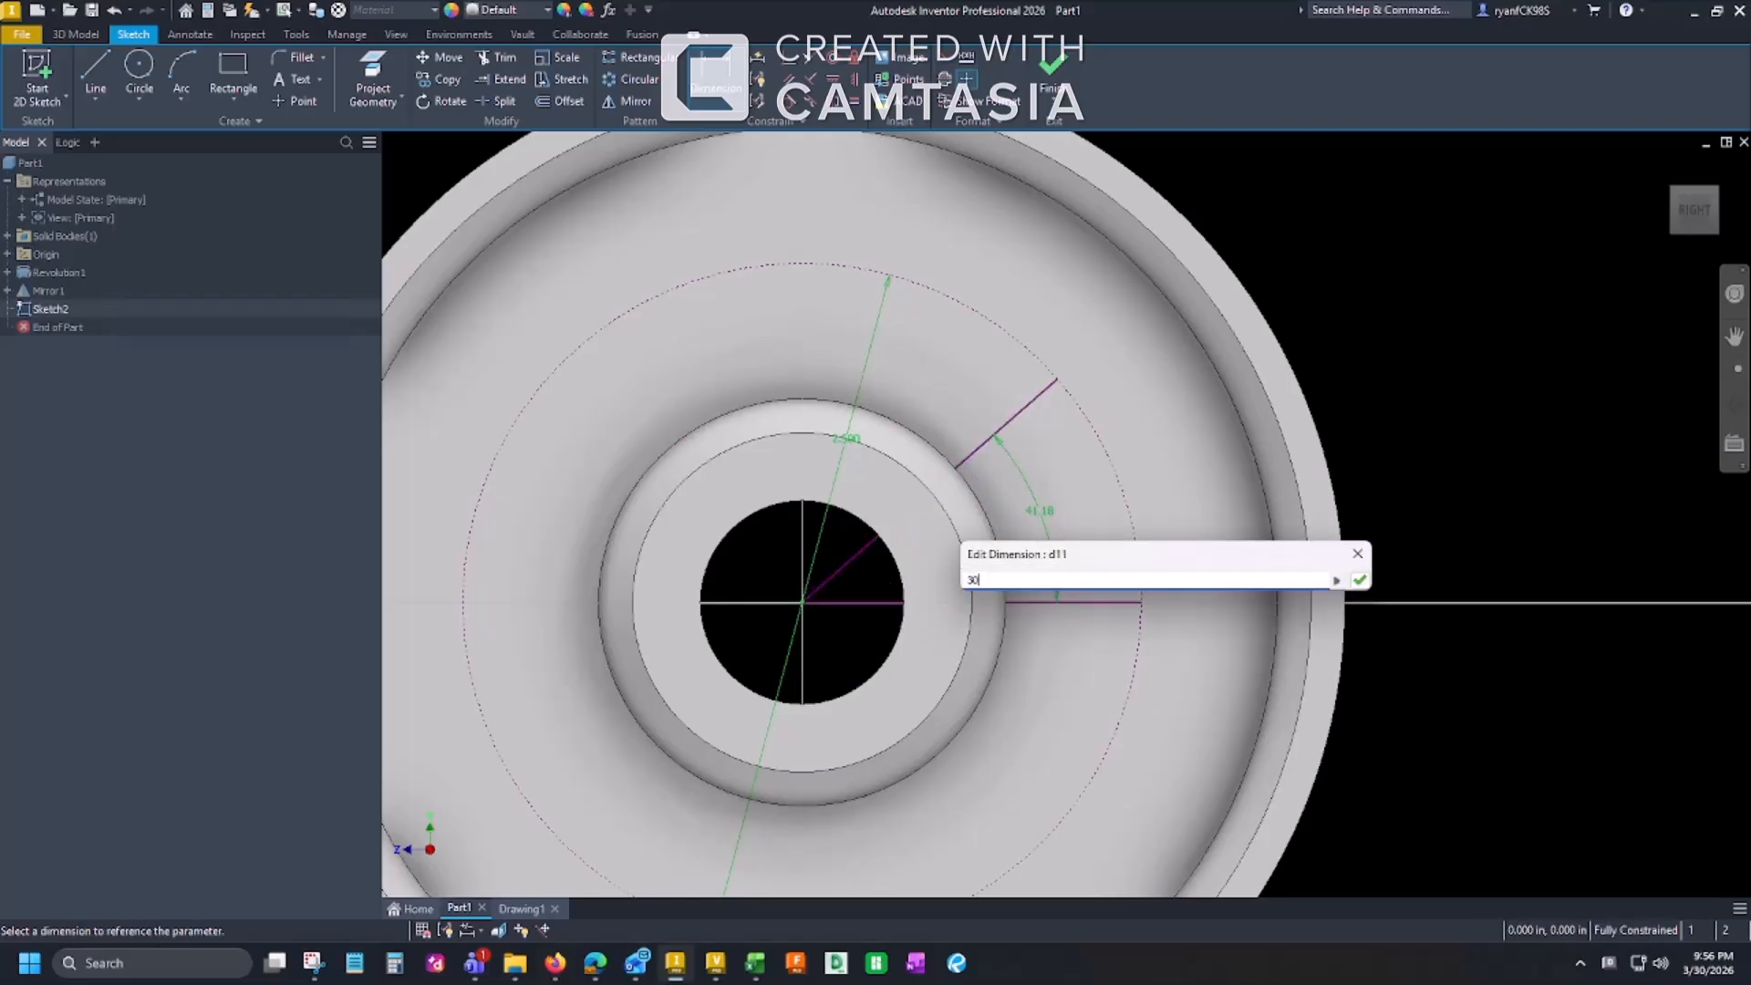
pyautogui.press('Return')
pyautogui.press('Escape')
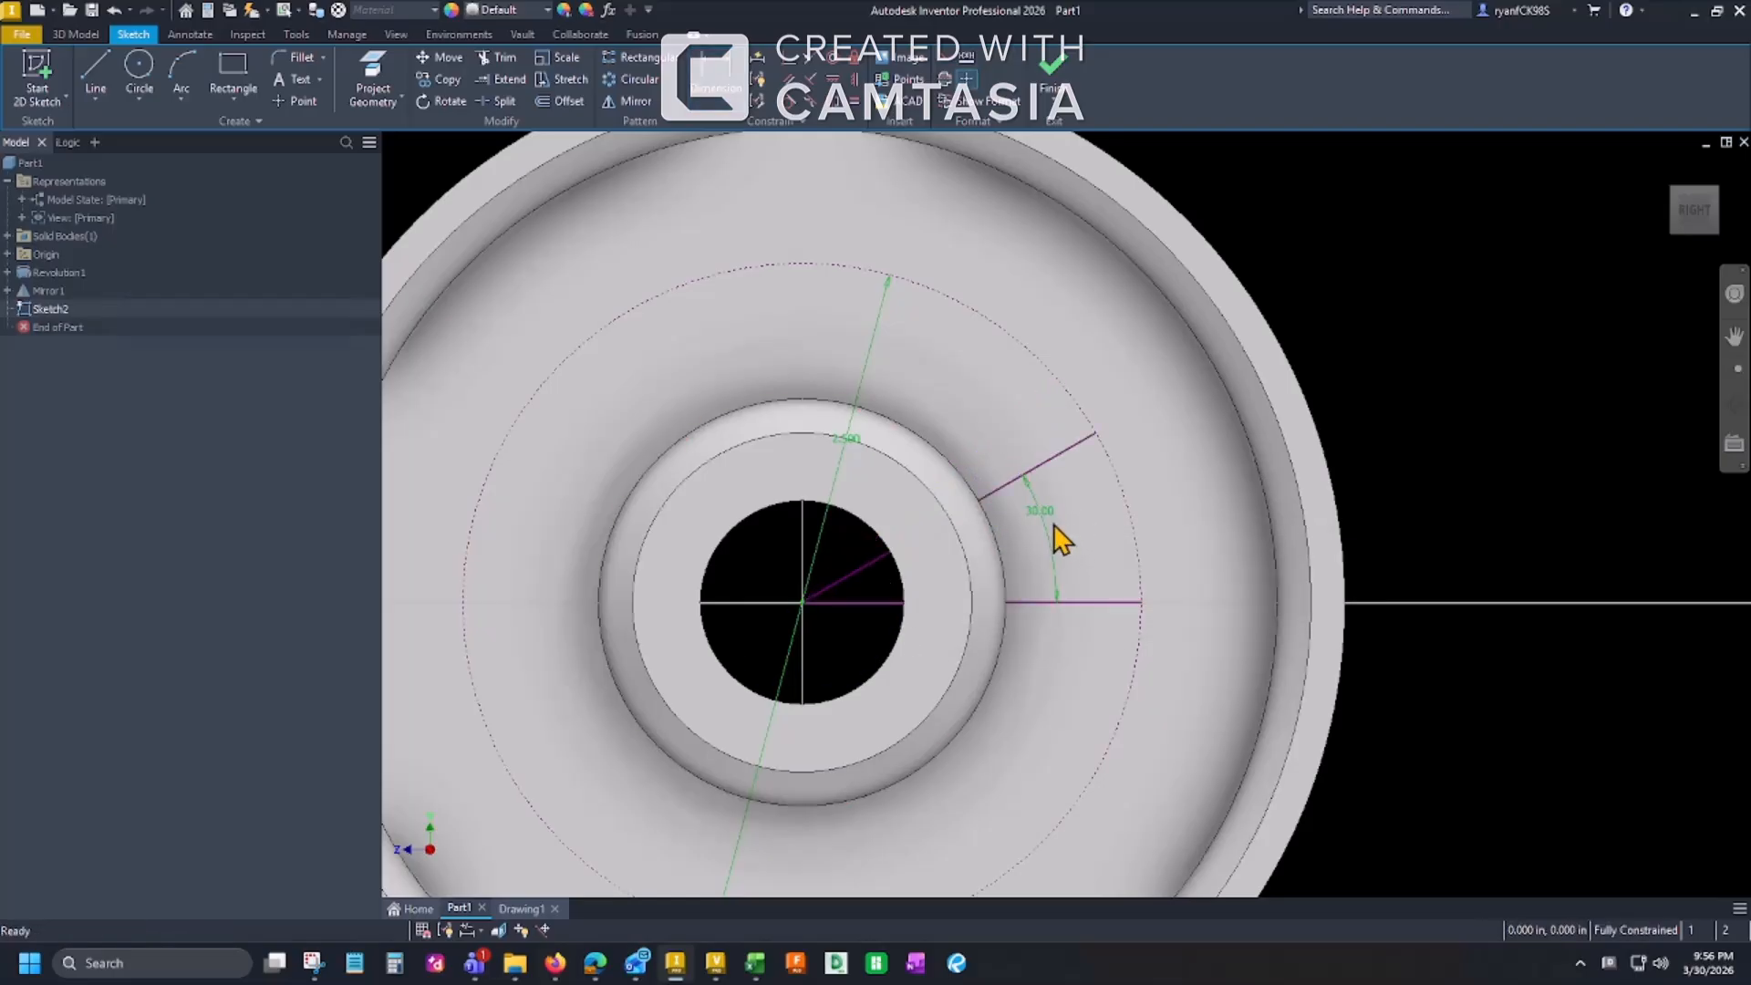
# Step: Convert both the horizontal line and the 30-degree line to construction geometry
pyautogui.click(1075, 602)
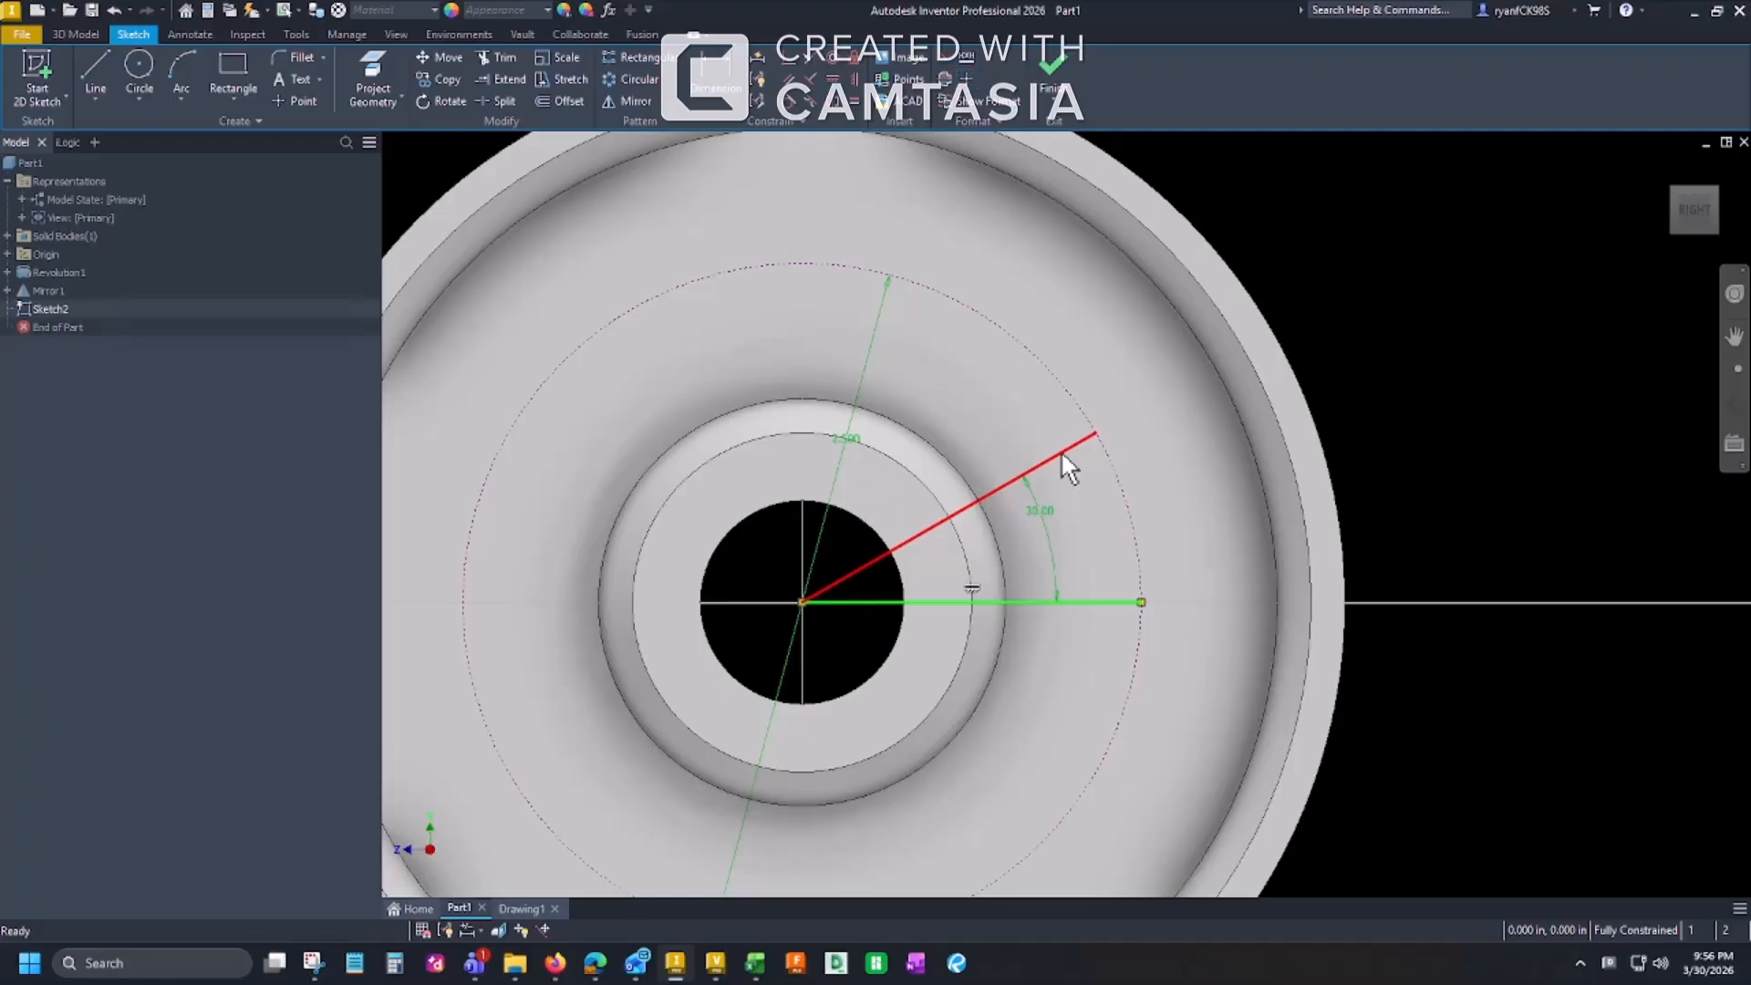
pyautogui.keyDown('ctrl'); pyautogui.click(1079, 443); pyautogui.keyUp('ctrl')
pyautogui.click(944, 59)
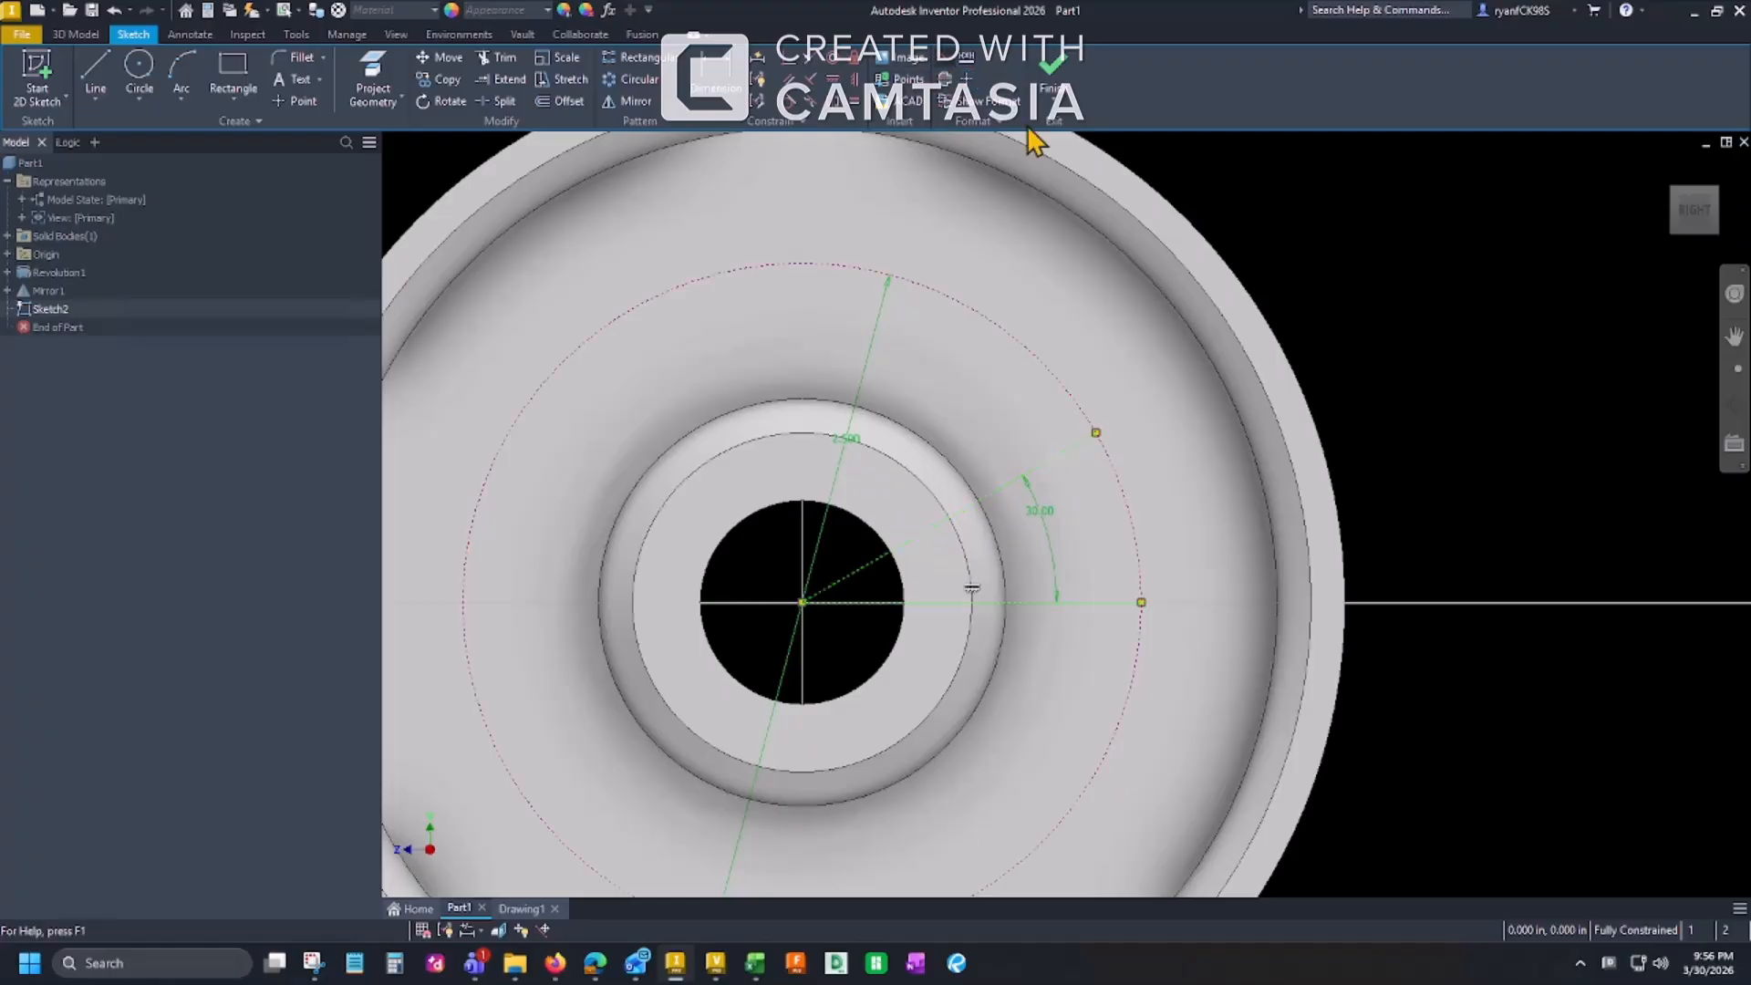
pyautogui.click(1349, 262)
pyautogui.moveTo(1387, 259); pyautogui.dragTo(1352, 292, button='middle')
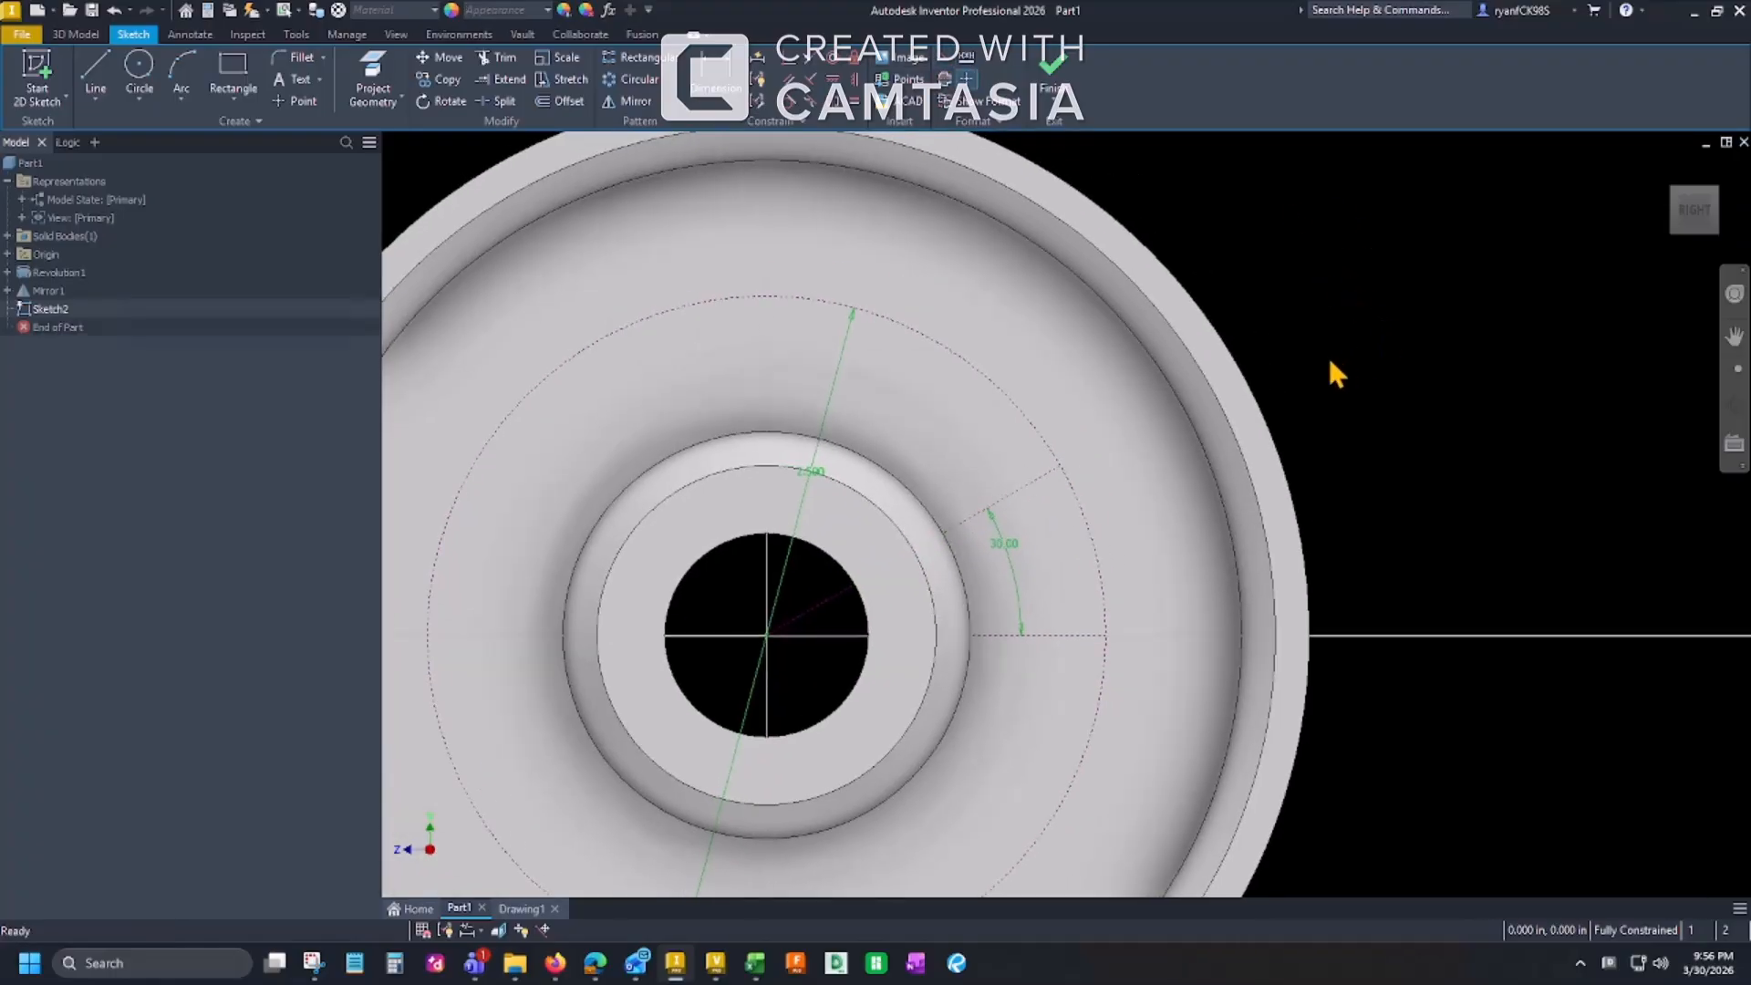
# Step: Draw a 0.5 in diameter circle centred where the 30-degree line meets the construction circle
pyautogui.press('c')
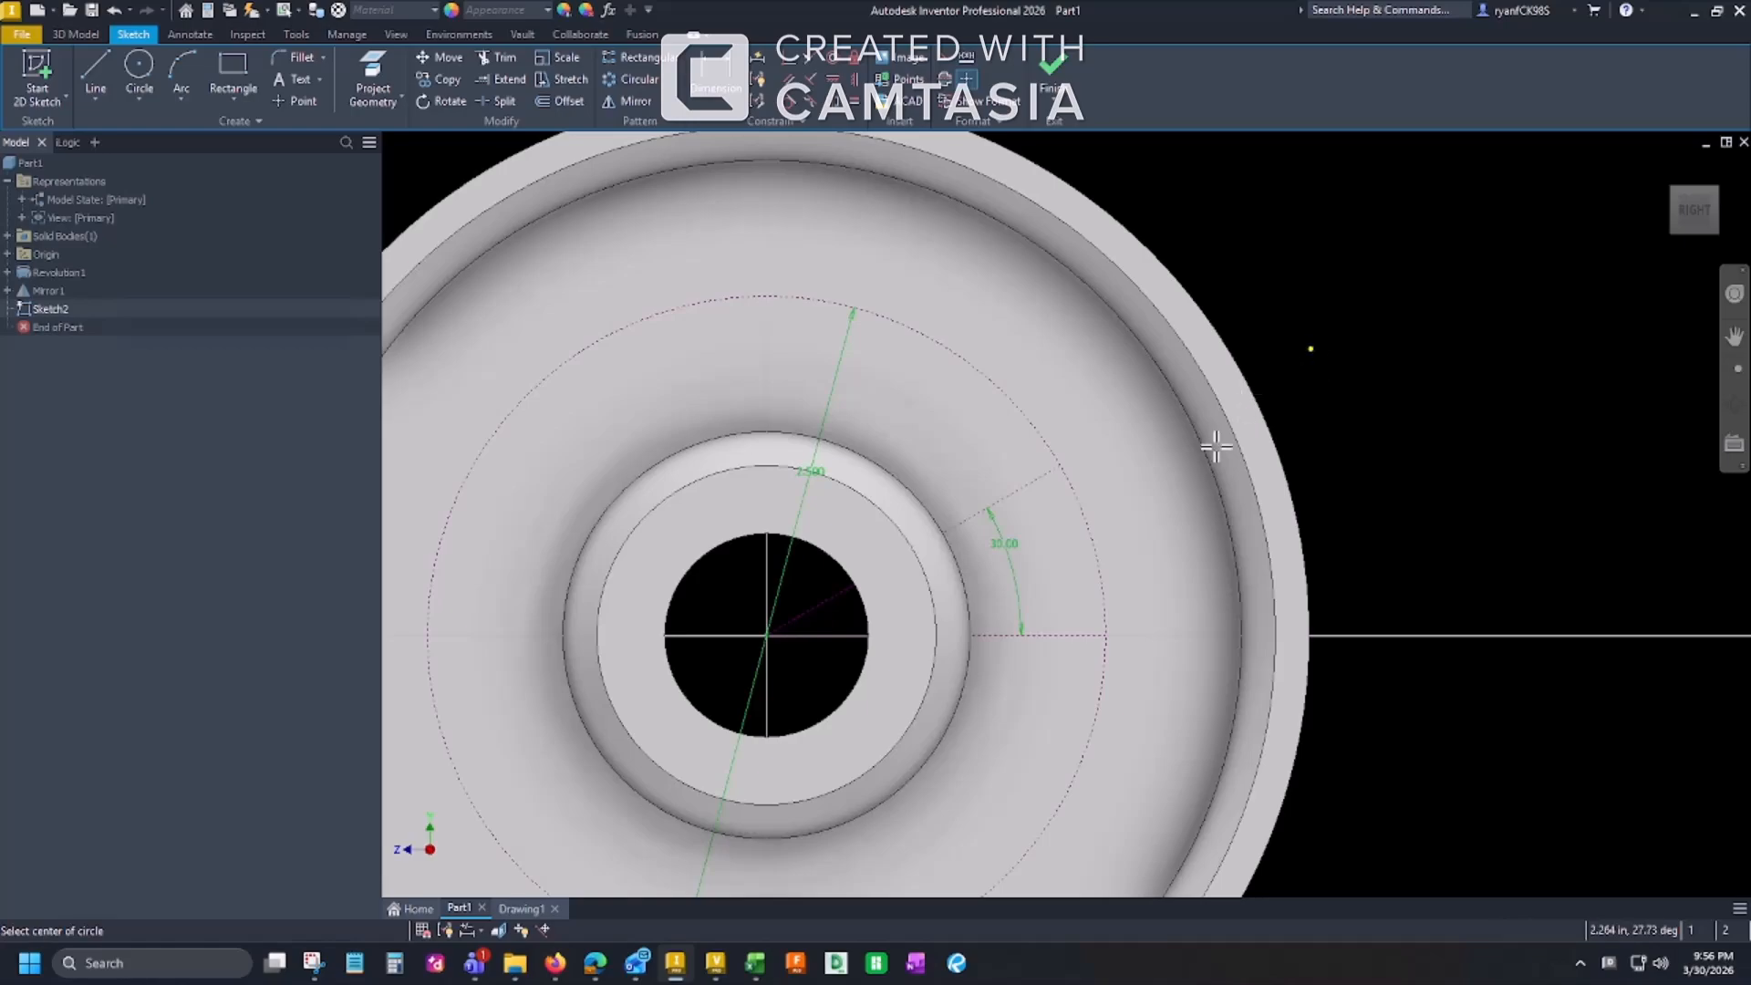
pyautogui.click(1060, 465)
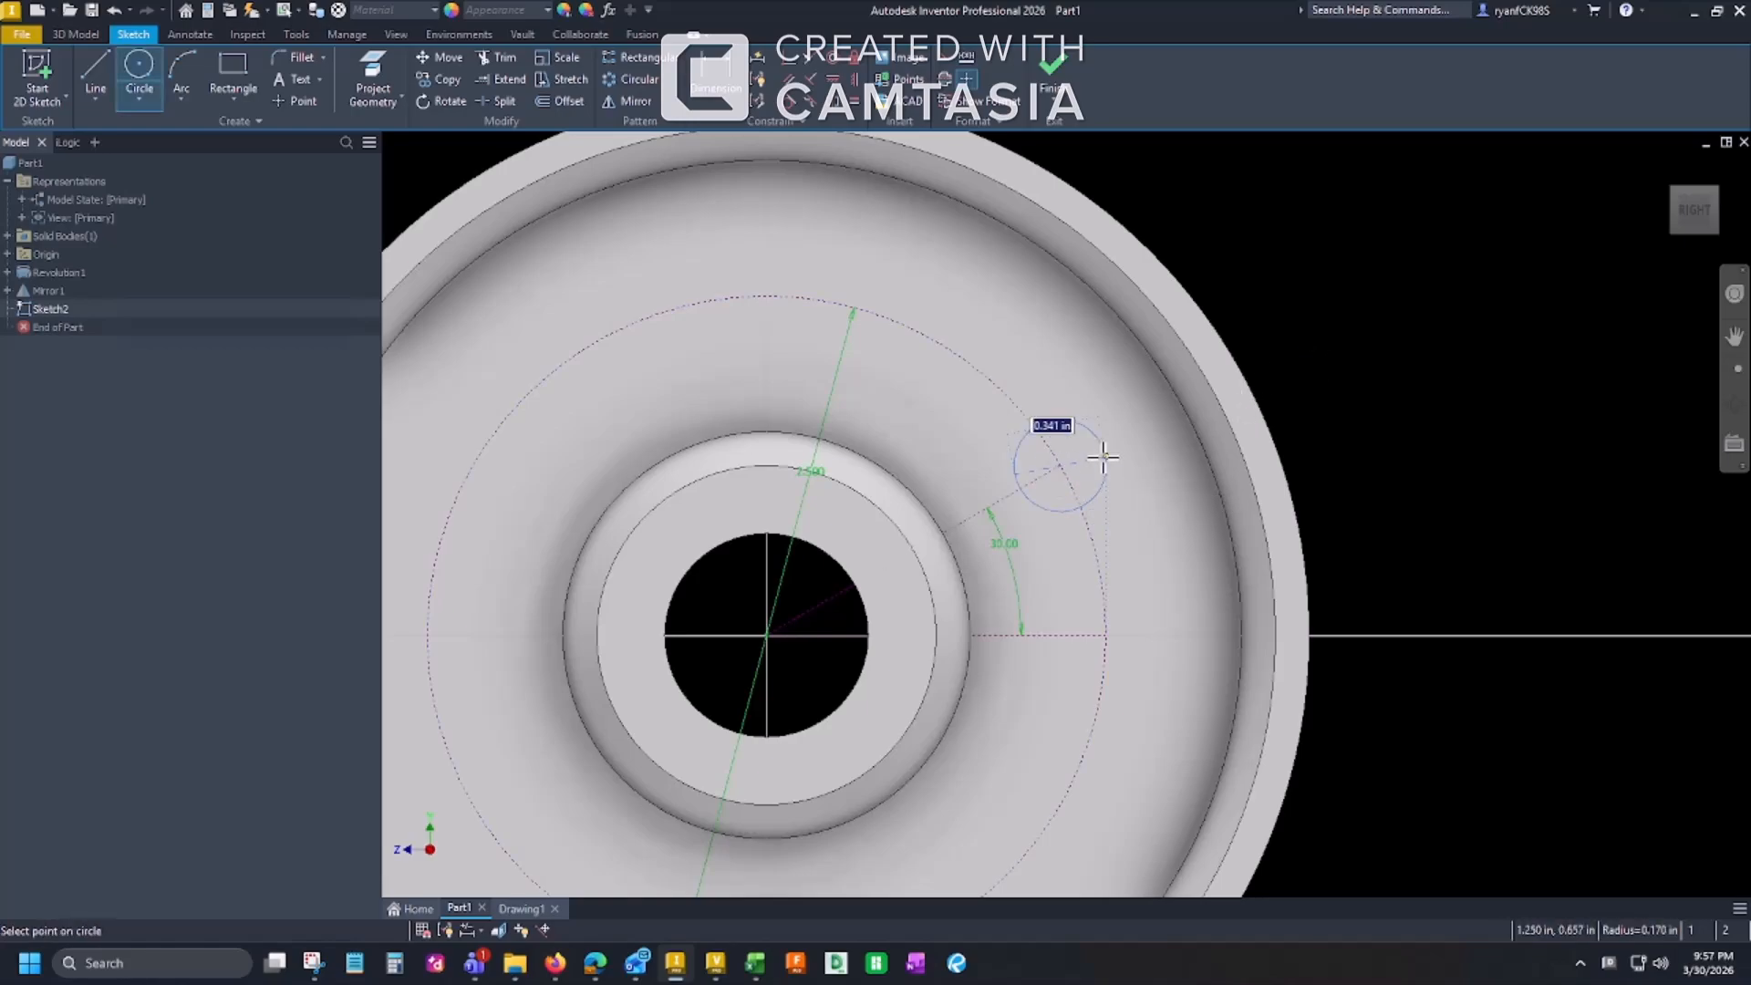
pyautogui.write('.5')
pyautogui.press('Return')
pyautogui.scroll(-3, 1081, 449)
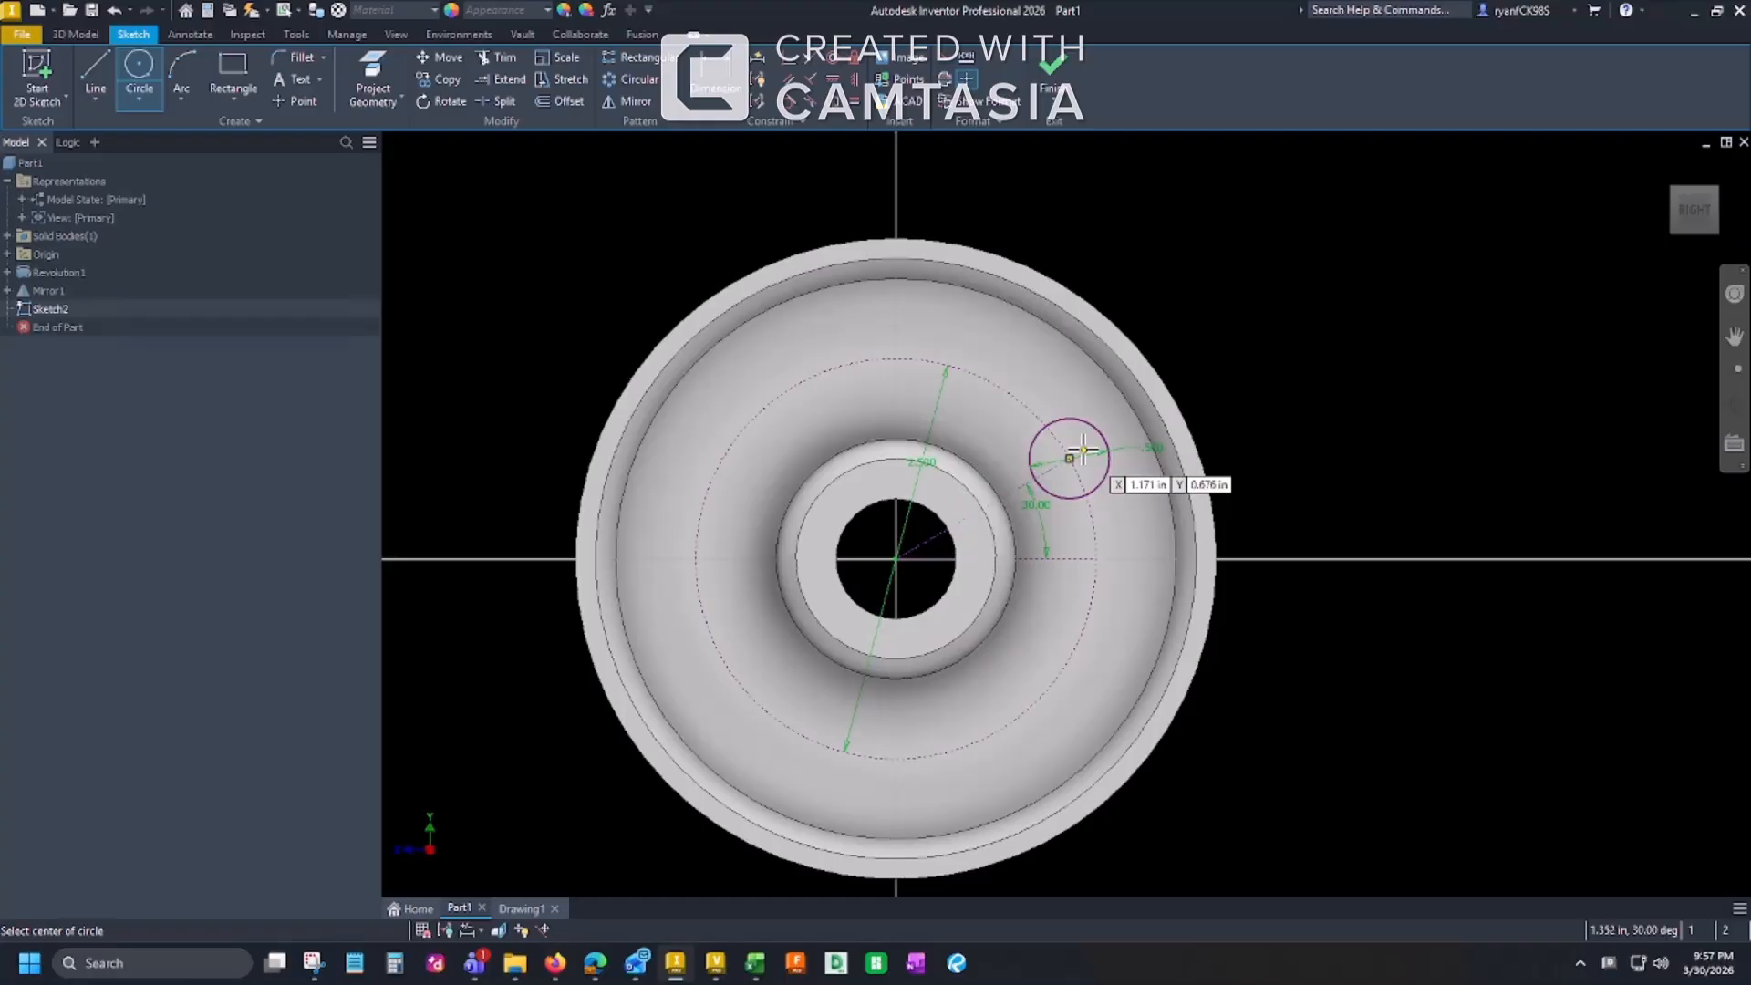
pyautogui.press('Escape')
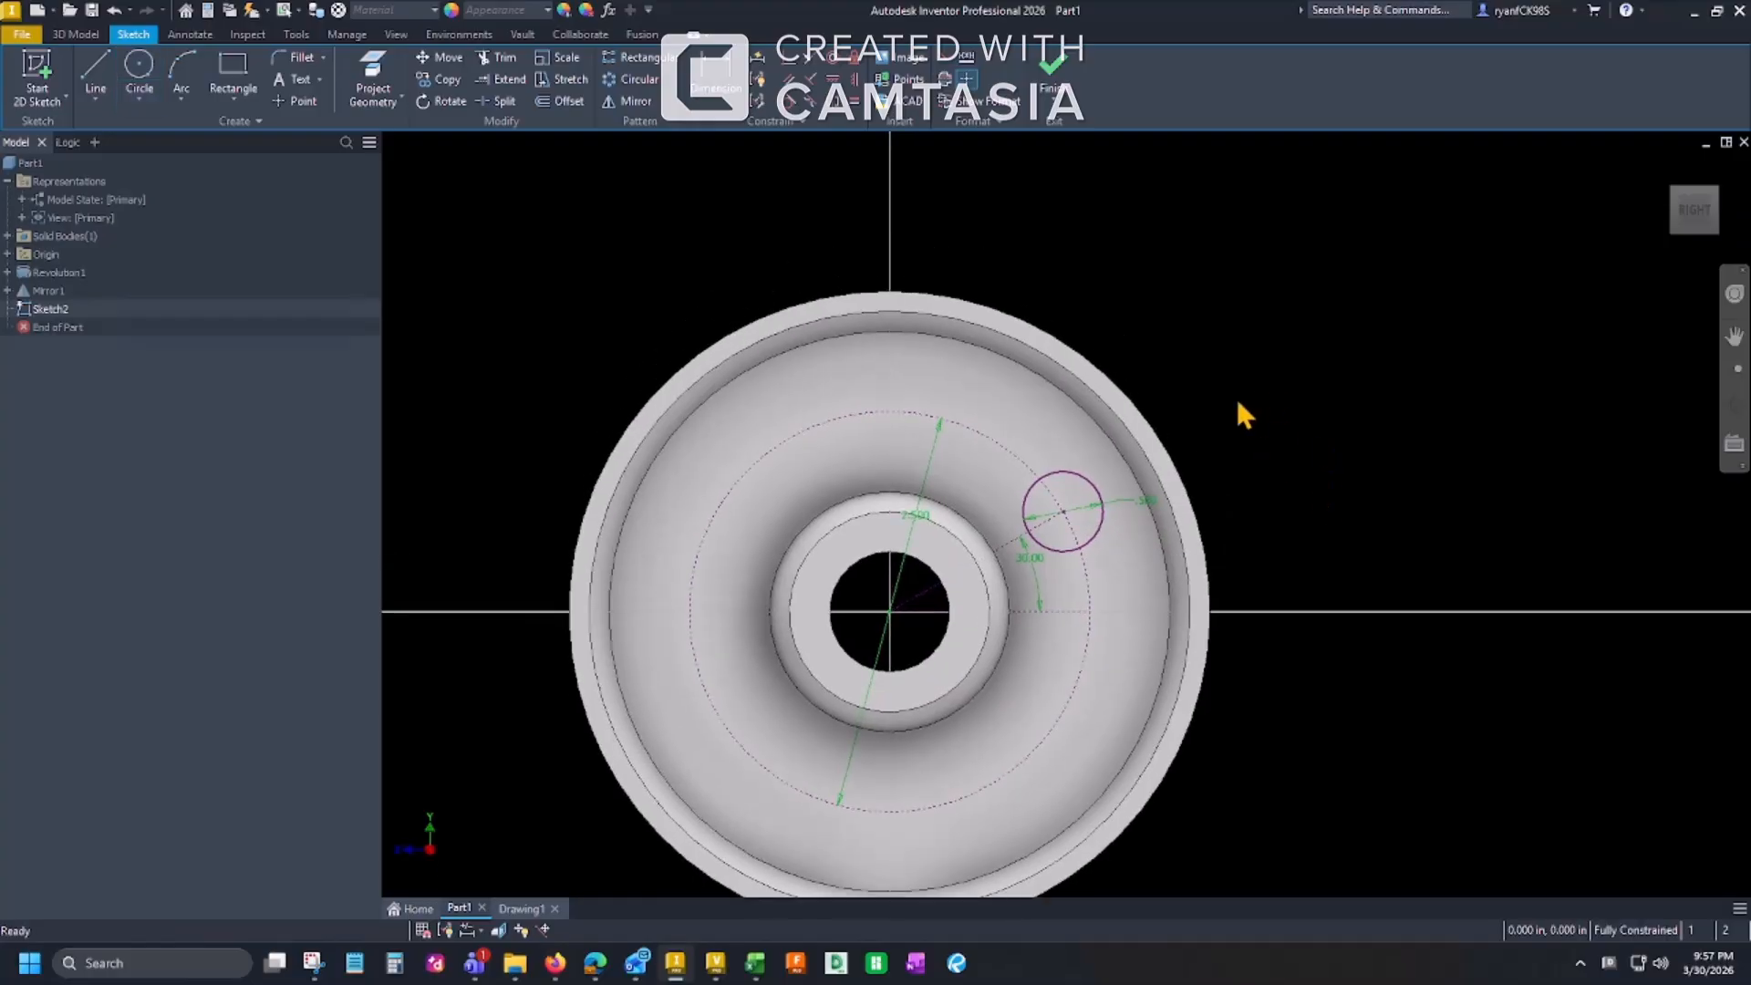
# Step: Finish the sketch and extrude the 0.5 in circle as a through-all cut in the flipped direction through the wheel's web
pyautogui.click(1065, 72)
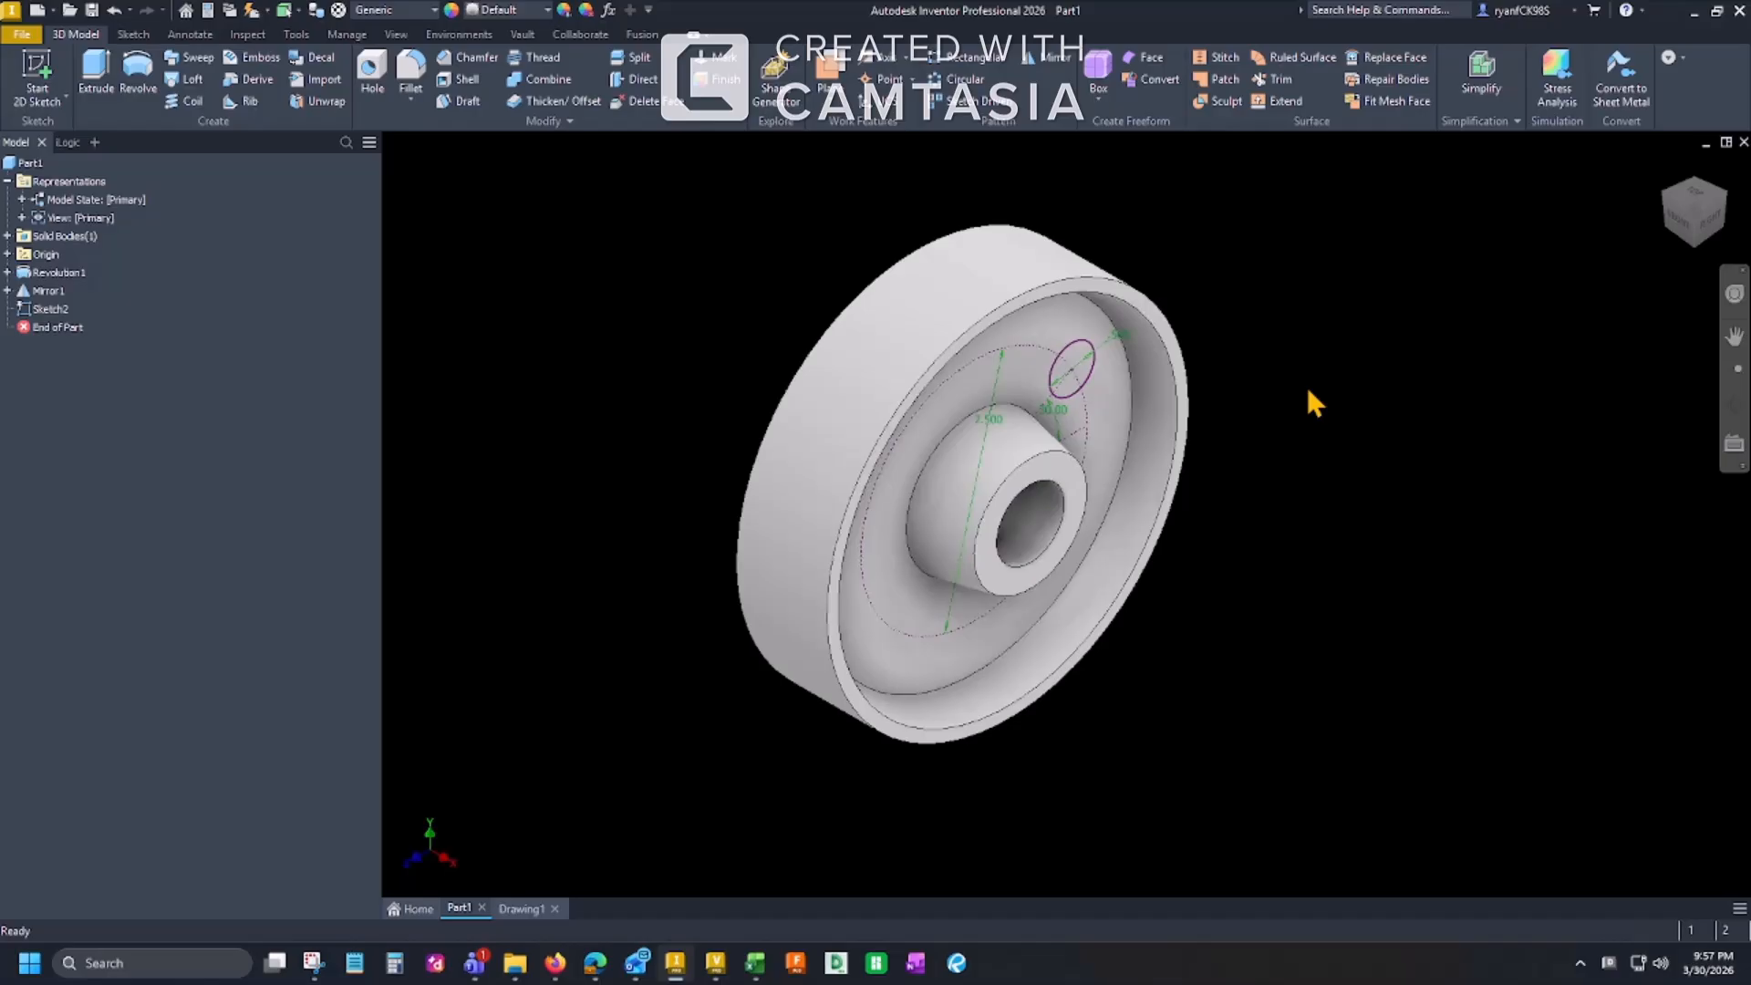
pyautogui.press('e')
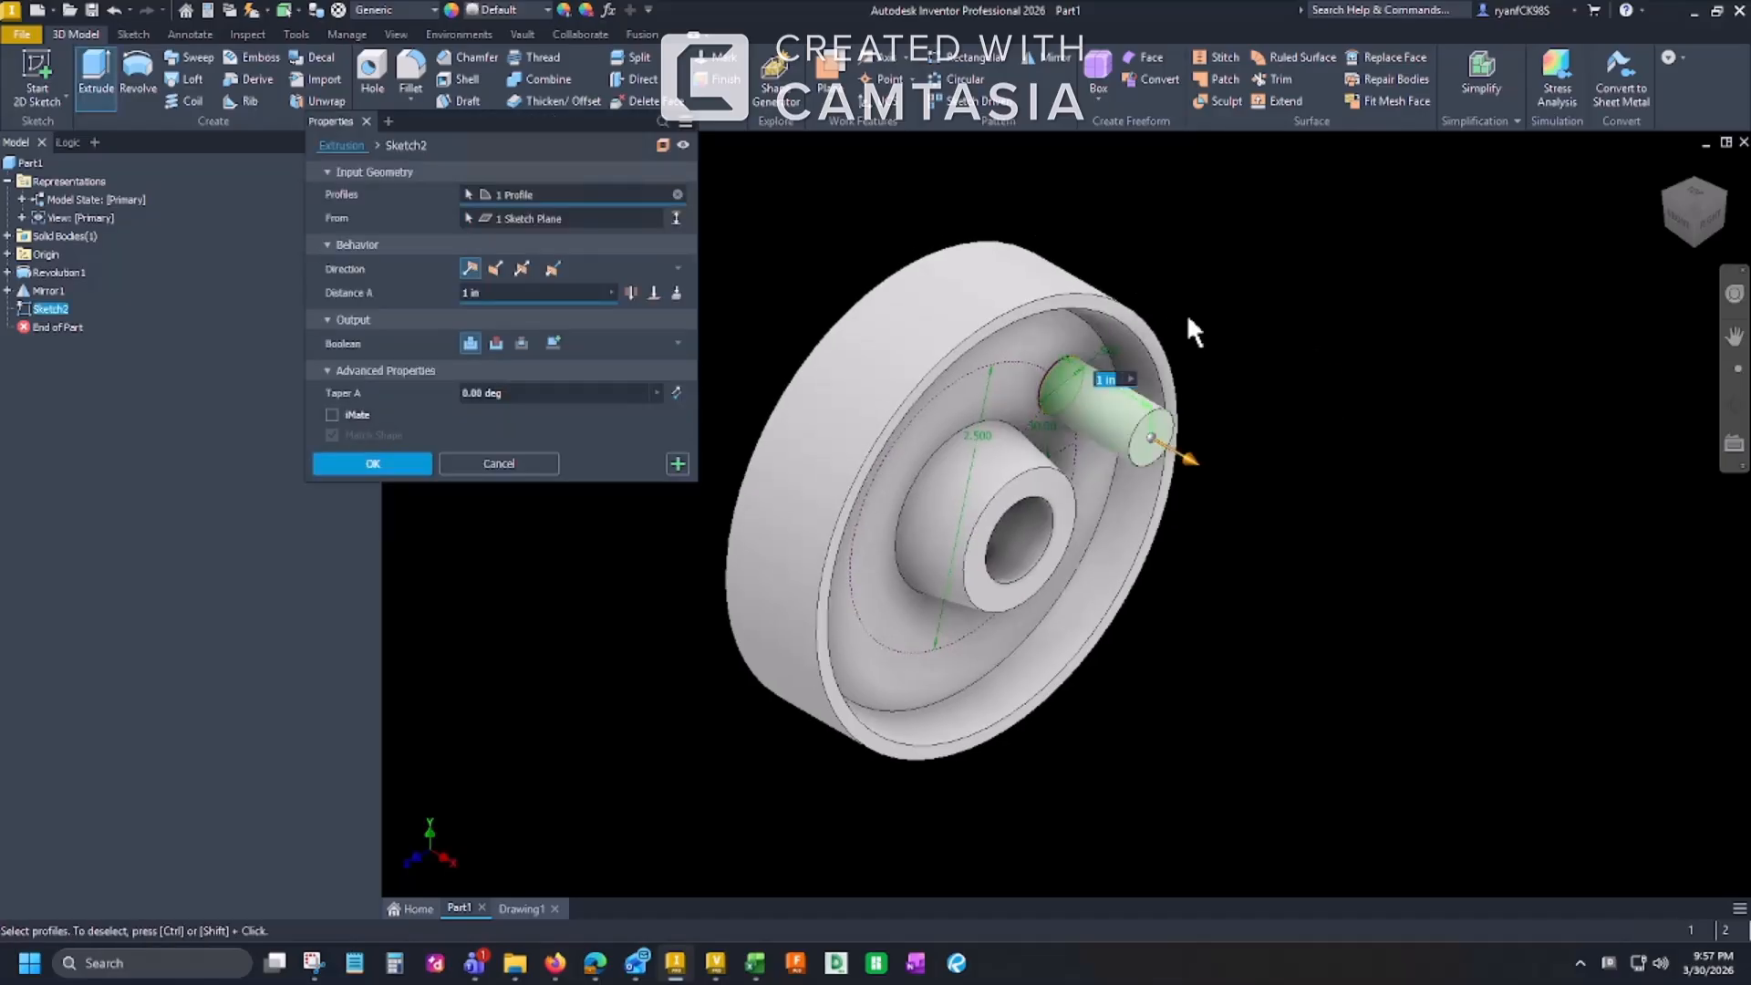
pyautogui.click(495, 268)
pyautogui.click(496, 343)
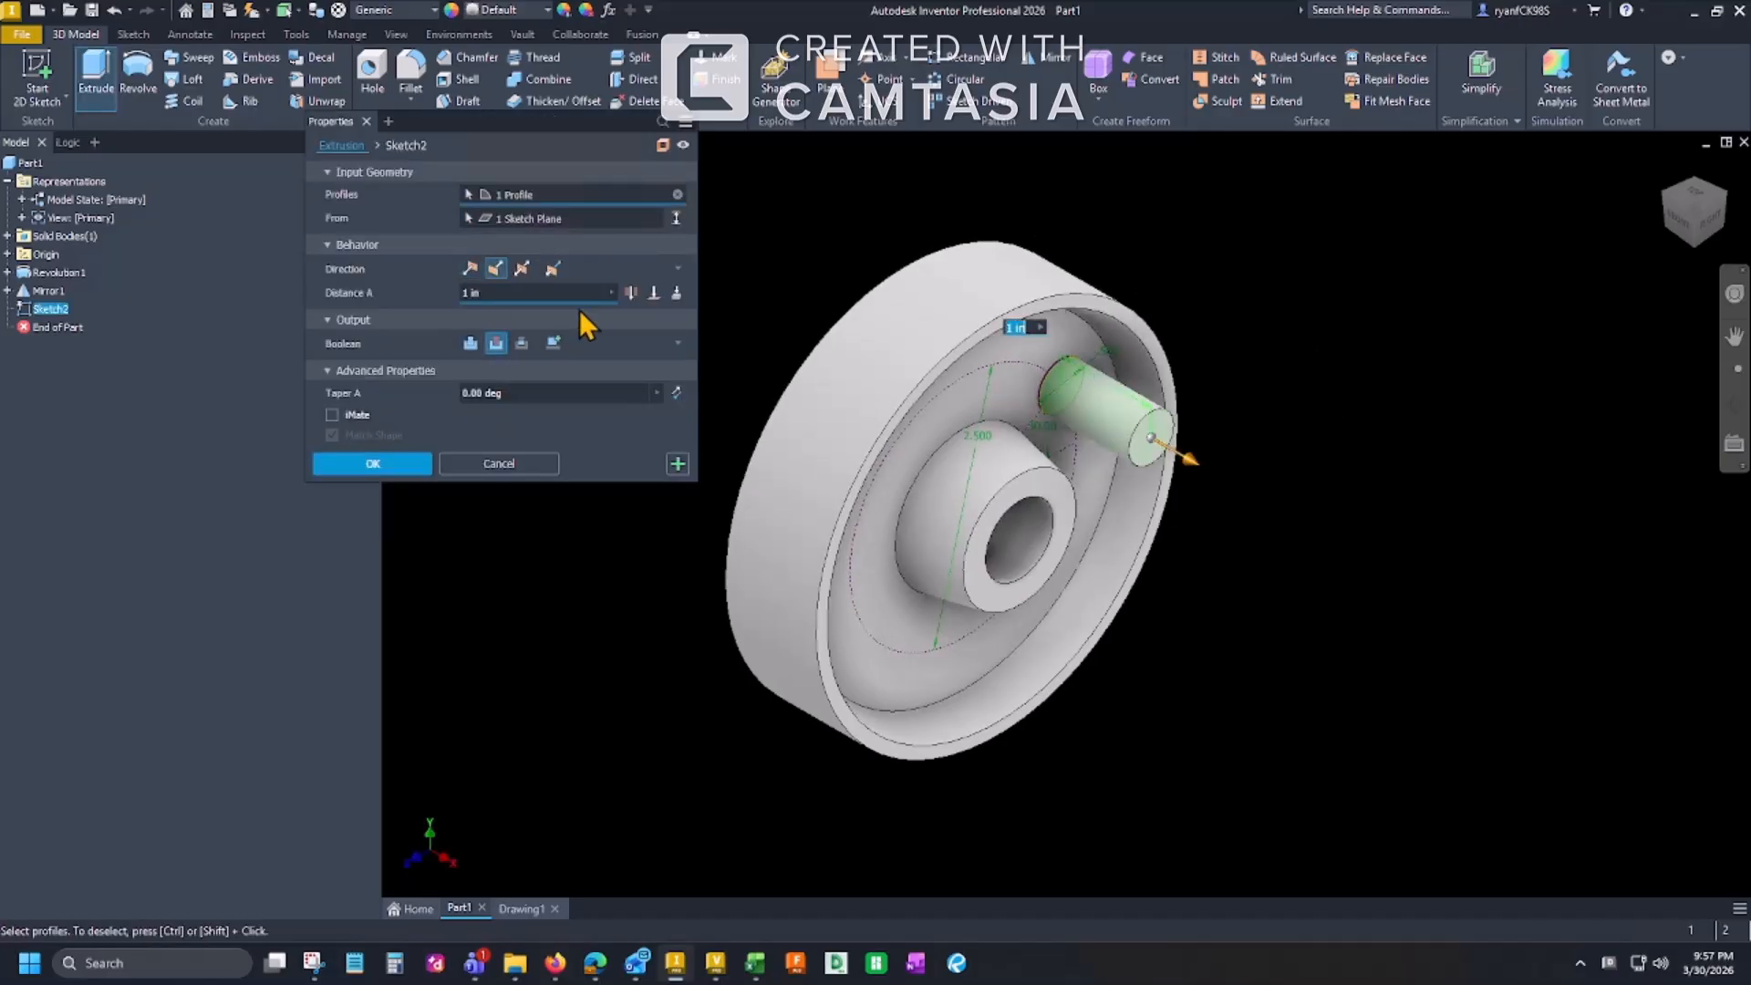
pyautogui.click(629, 291)
pyautogui.click(383, 462)
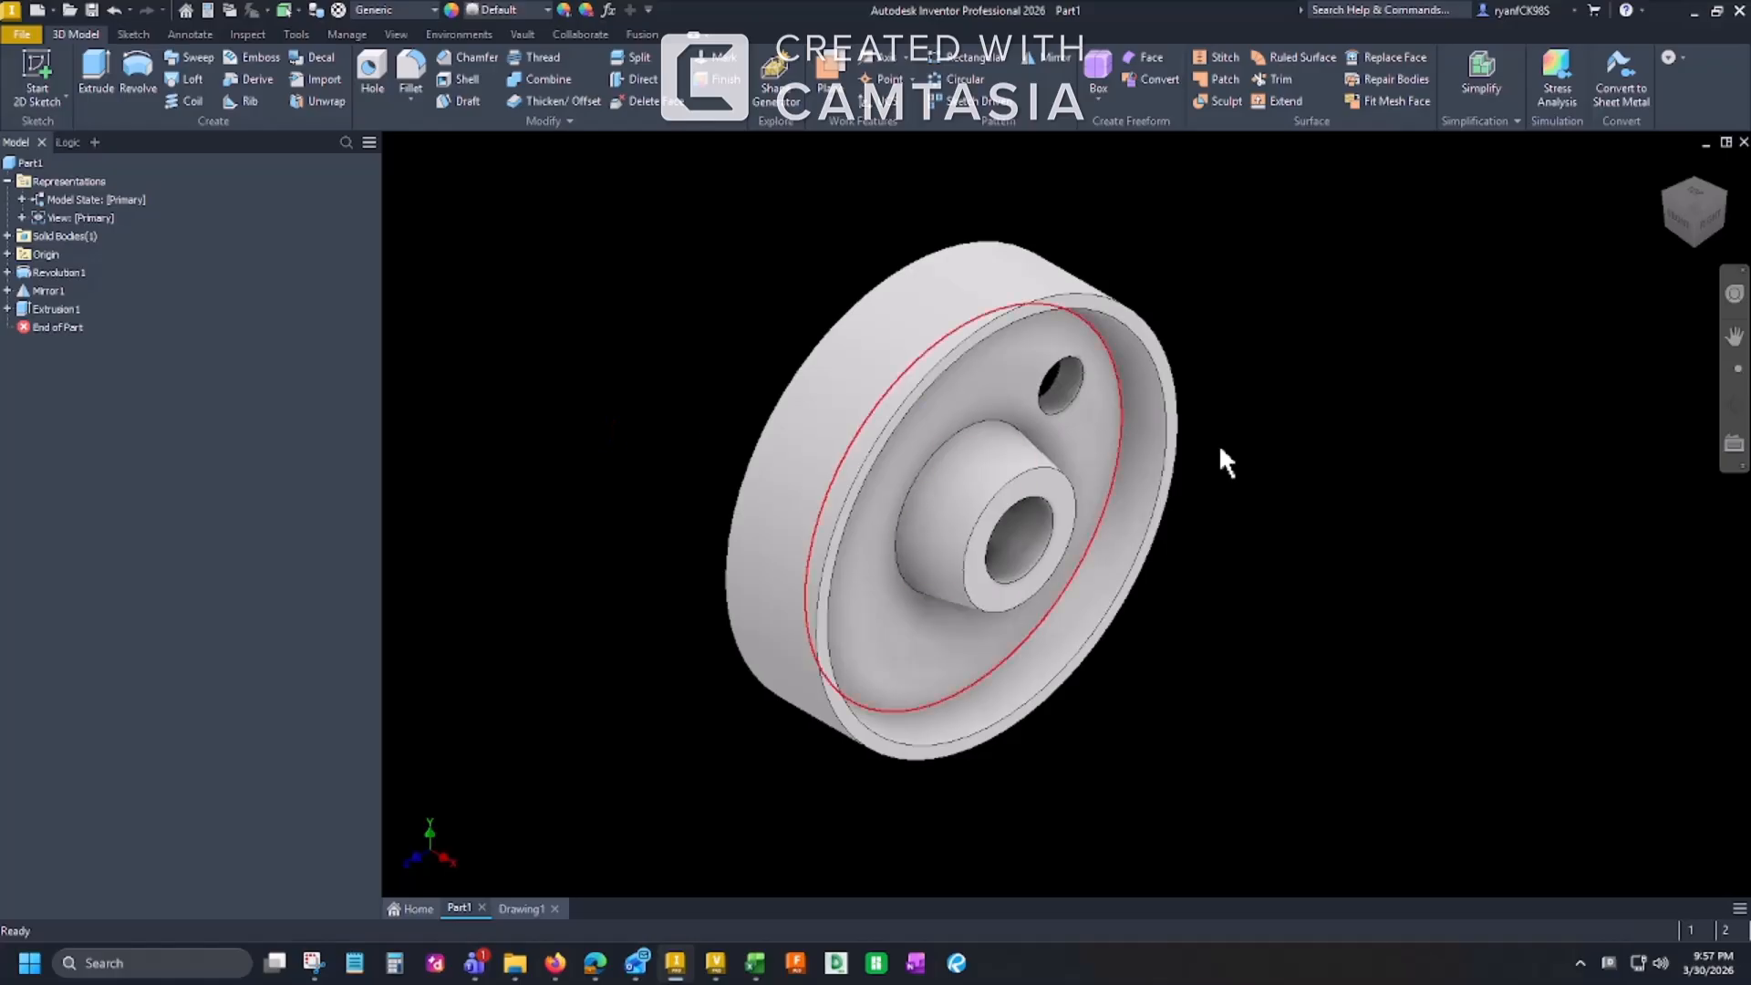
# Step: Create a circular pattern of the web hole about the hub bore's axis with 6 instances over 360 degrees
pyautogui.moveTo(1263, 488)
pyautogui.keyDown('shift'); pyautogui.mouseDown(button='middle')
pyautogui.moveTo(1044, 385)
pyautogui.moveTo(1286, 473)
pyautogui.mouseUp(button='middle'); pyautogui.keyUp('shift')
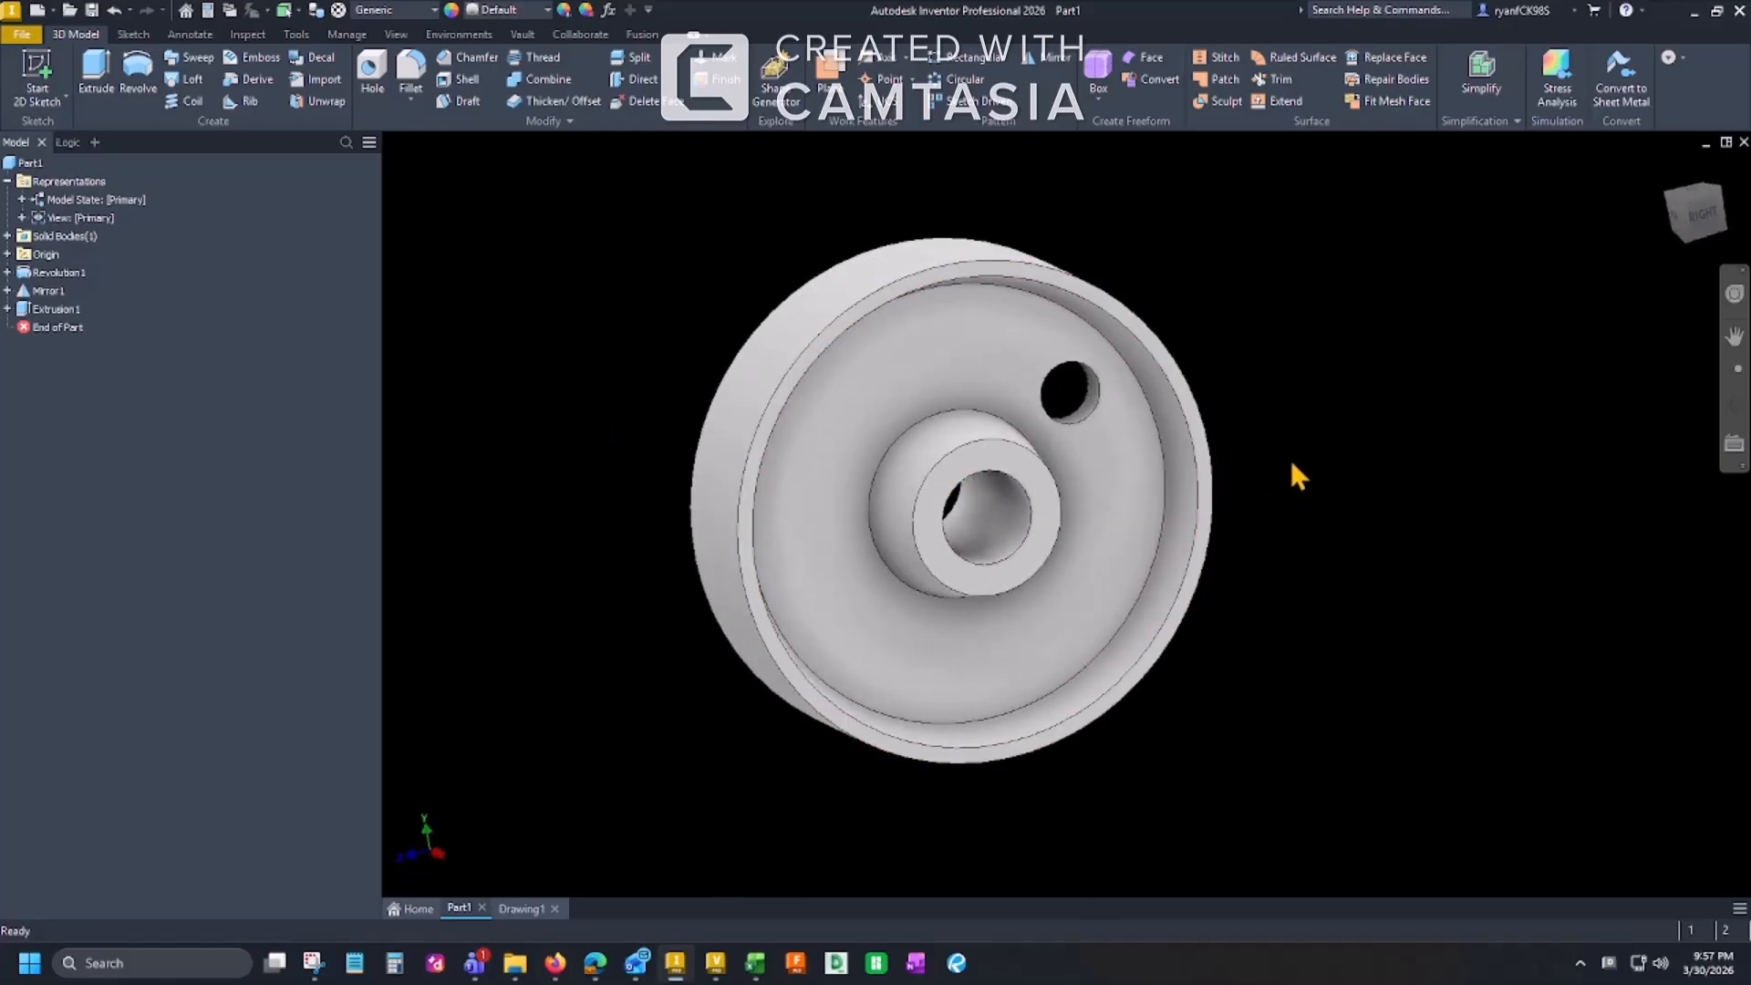
pyautogui.click(953, 80)
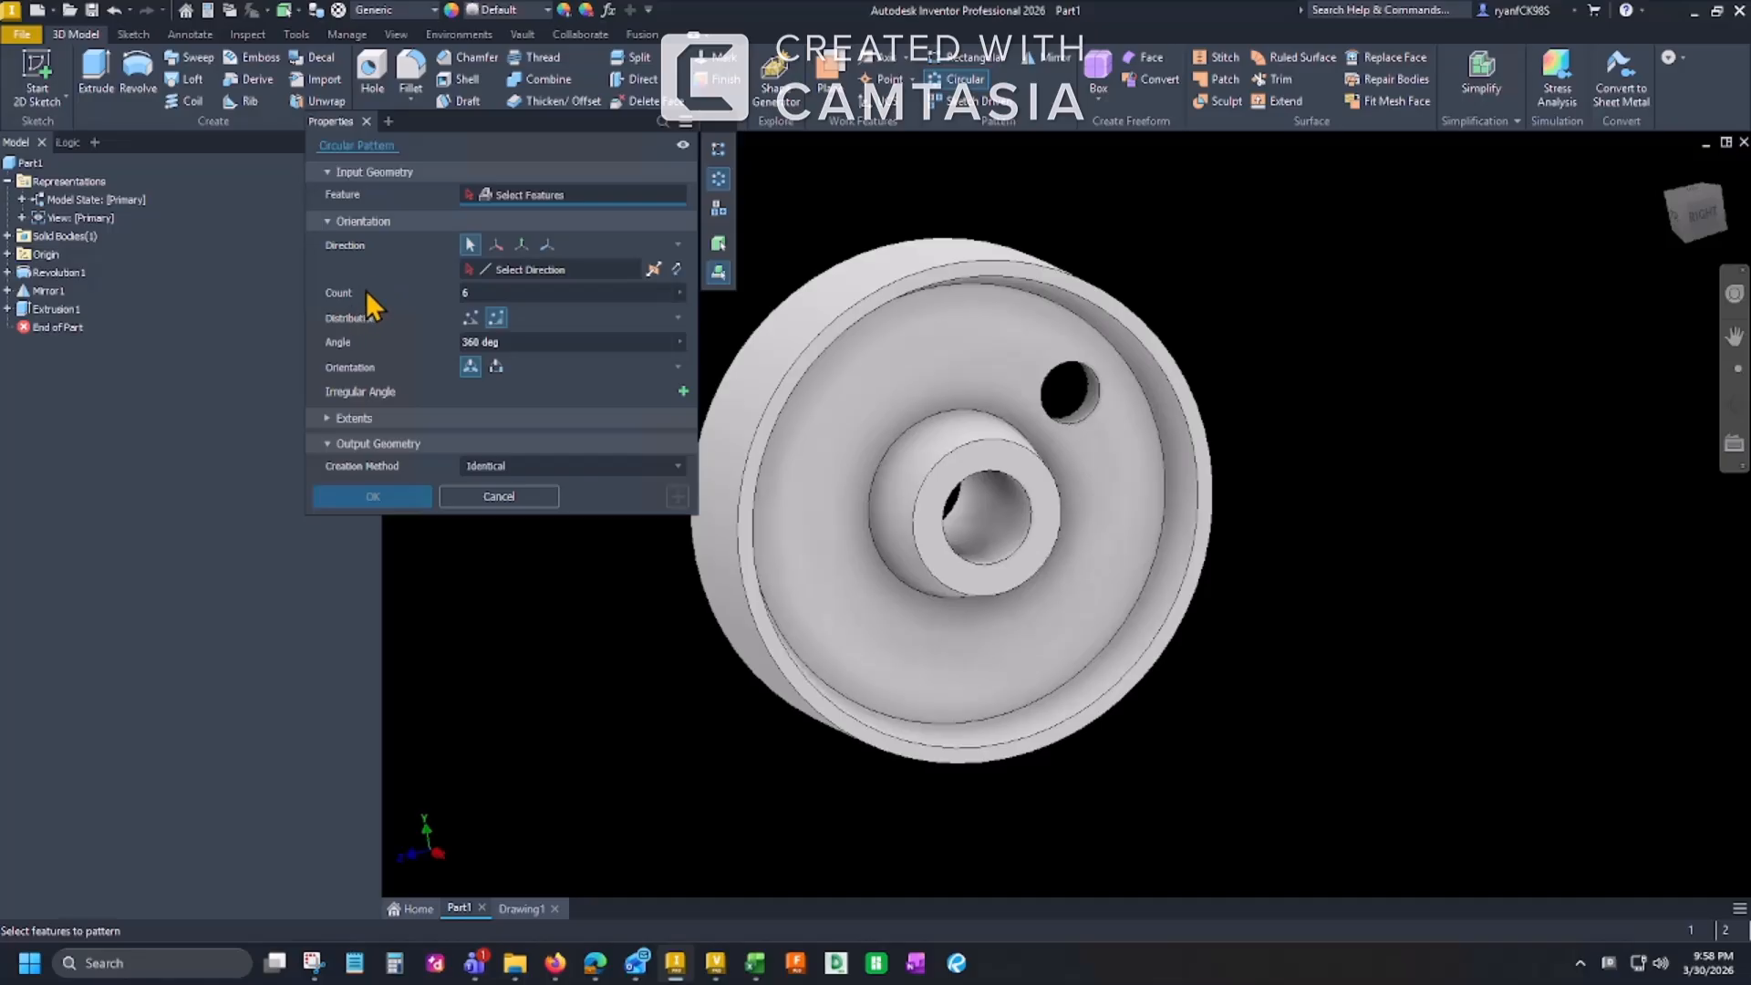
pyautogui.click(1082, 407)
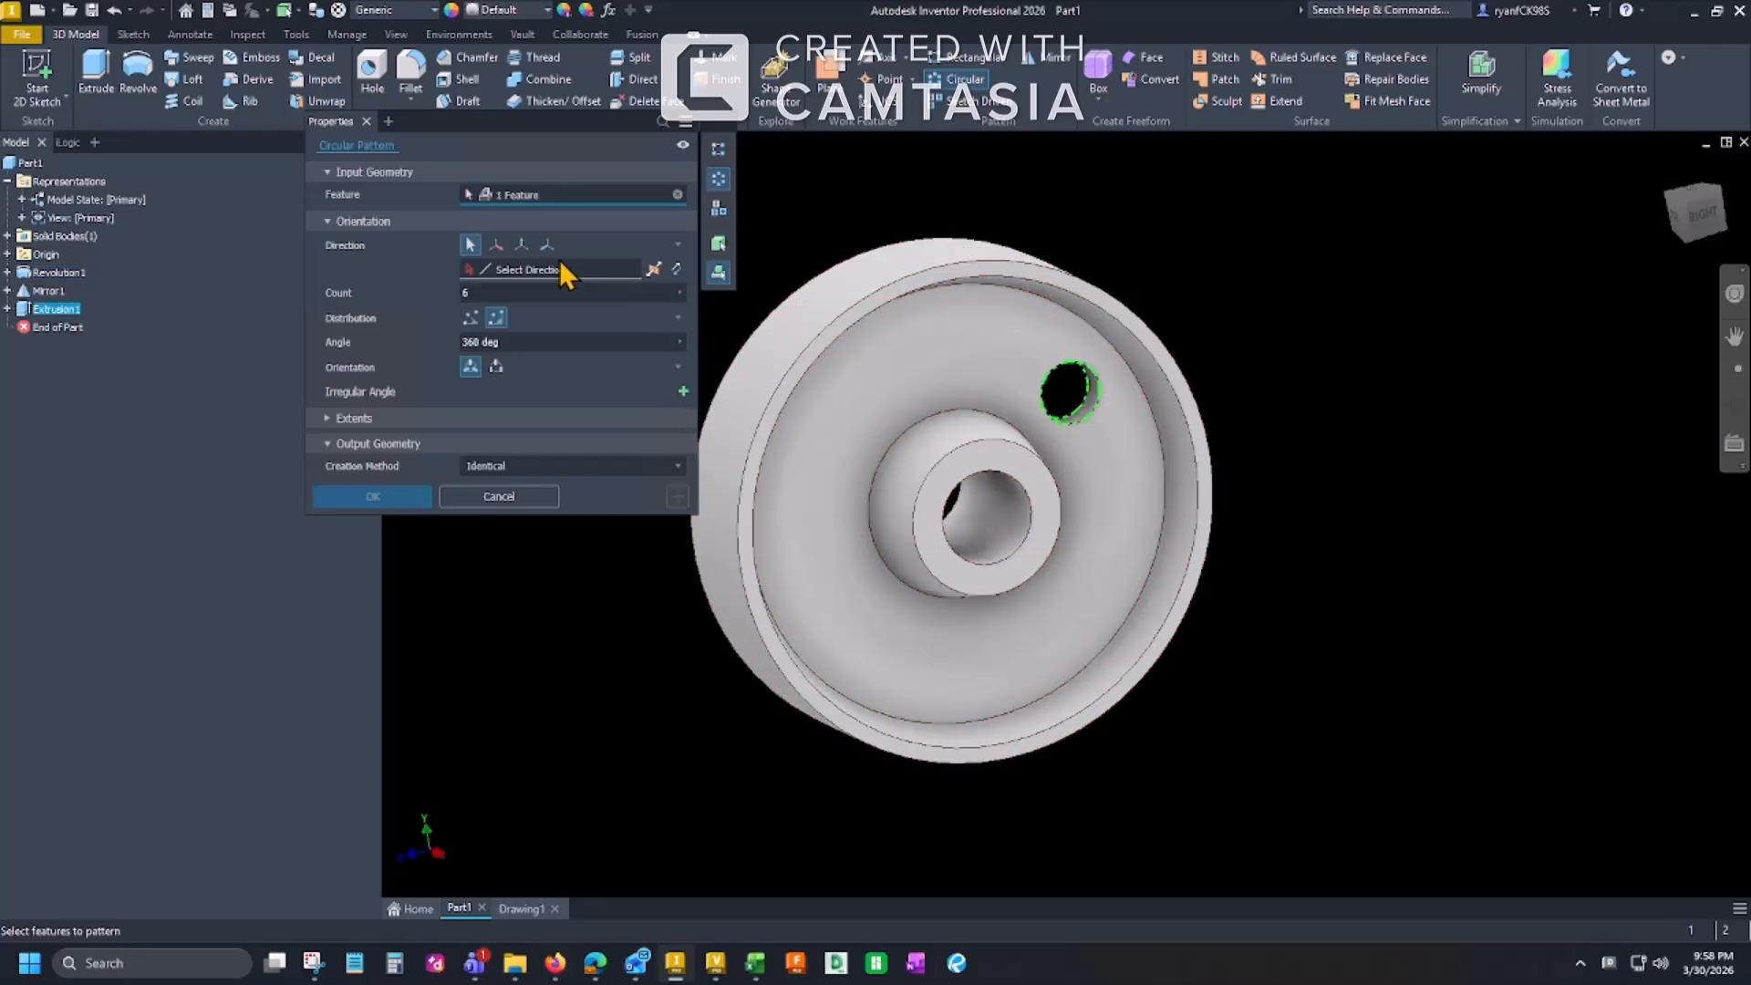
pyautogui.click(528, 271)
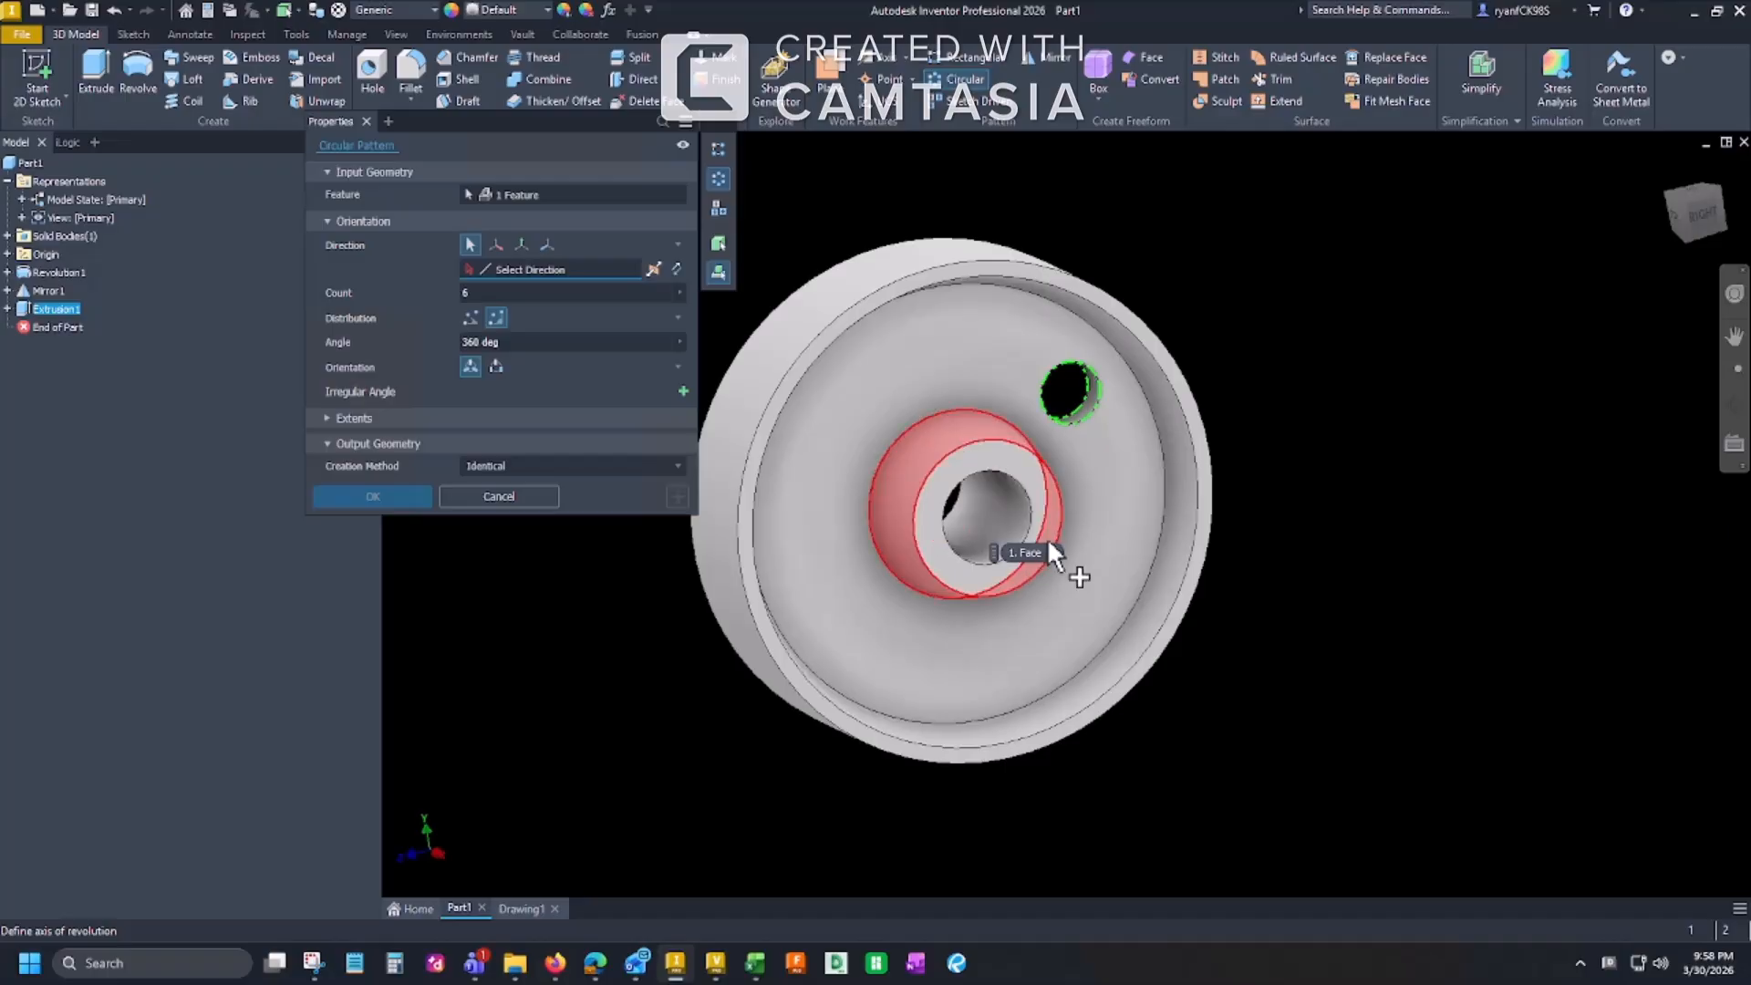
pyautogui.click(1003, 504)
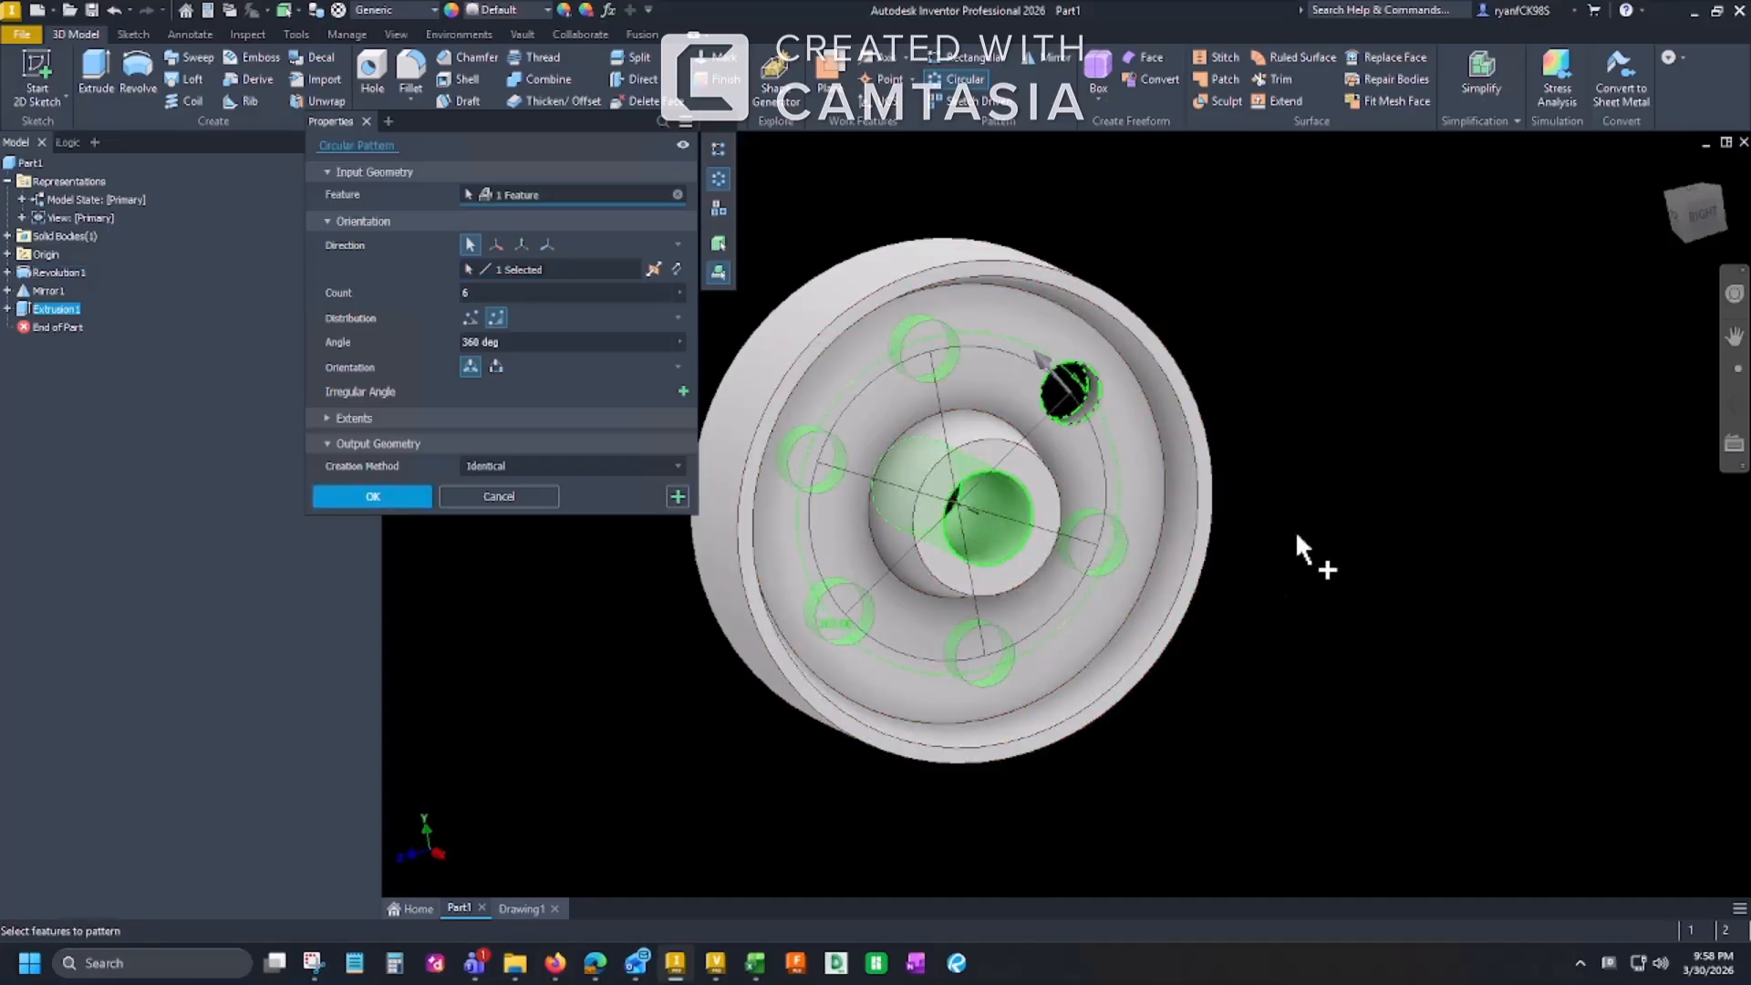
pyautogui.moveTo(1296, 528)
pyautogui.keyDown('shift'); pyautogui.mouseDown(button='middle')
pyautogui.moveTo(1196, 529)
pyautogui.moveTo(1381, 536)
pyautogui.moveTo(1274, 545)
pyautogui.mouseUp(button='middle'); pyautogui.keyUp('shift')
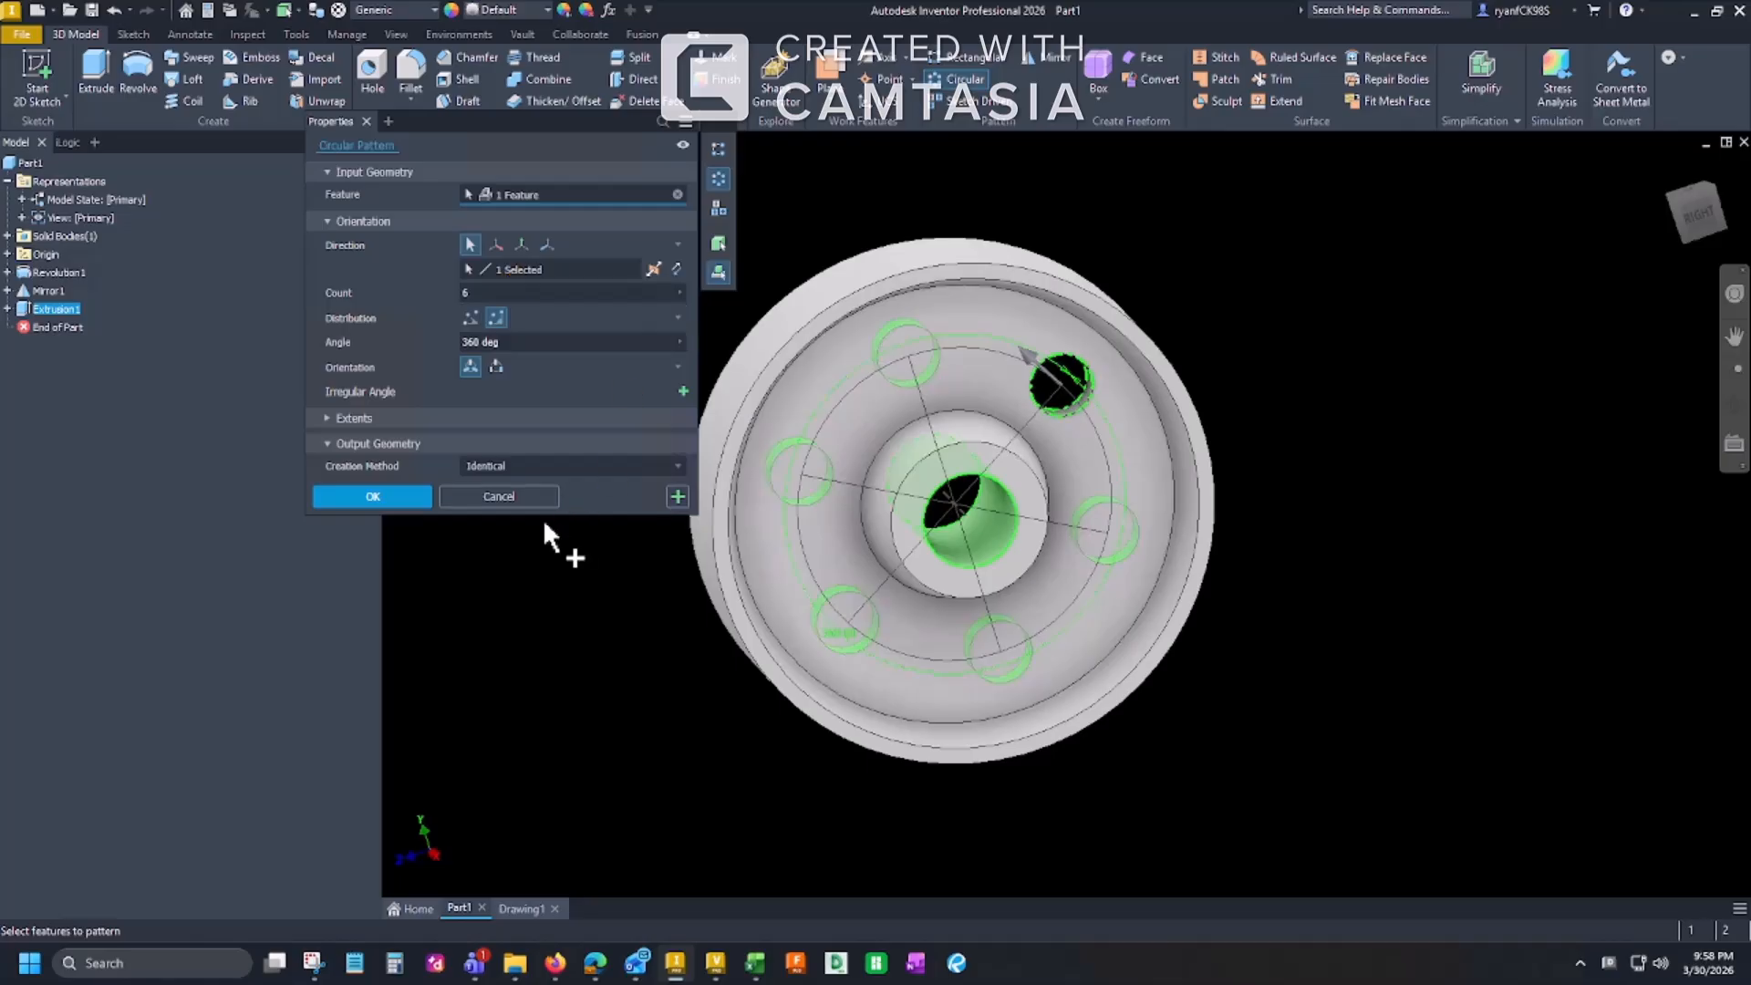
pyautogui.keyDown('shift'); pyautogui.moveTo(584, 584); pyautogui.dragTo(652, 549); pyautogui.keyUp('shift')
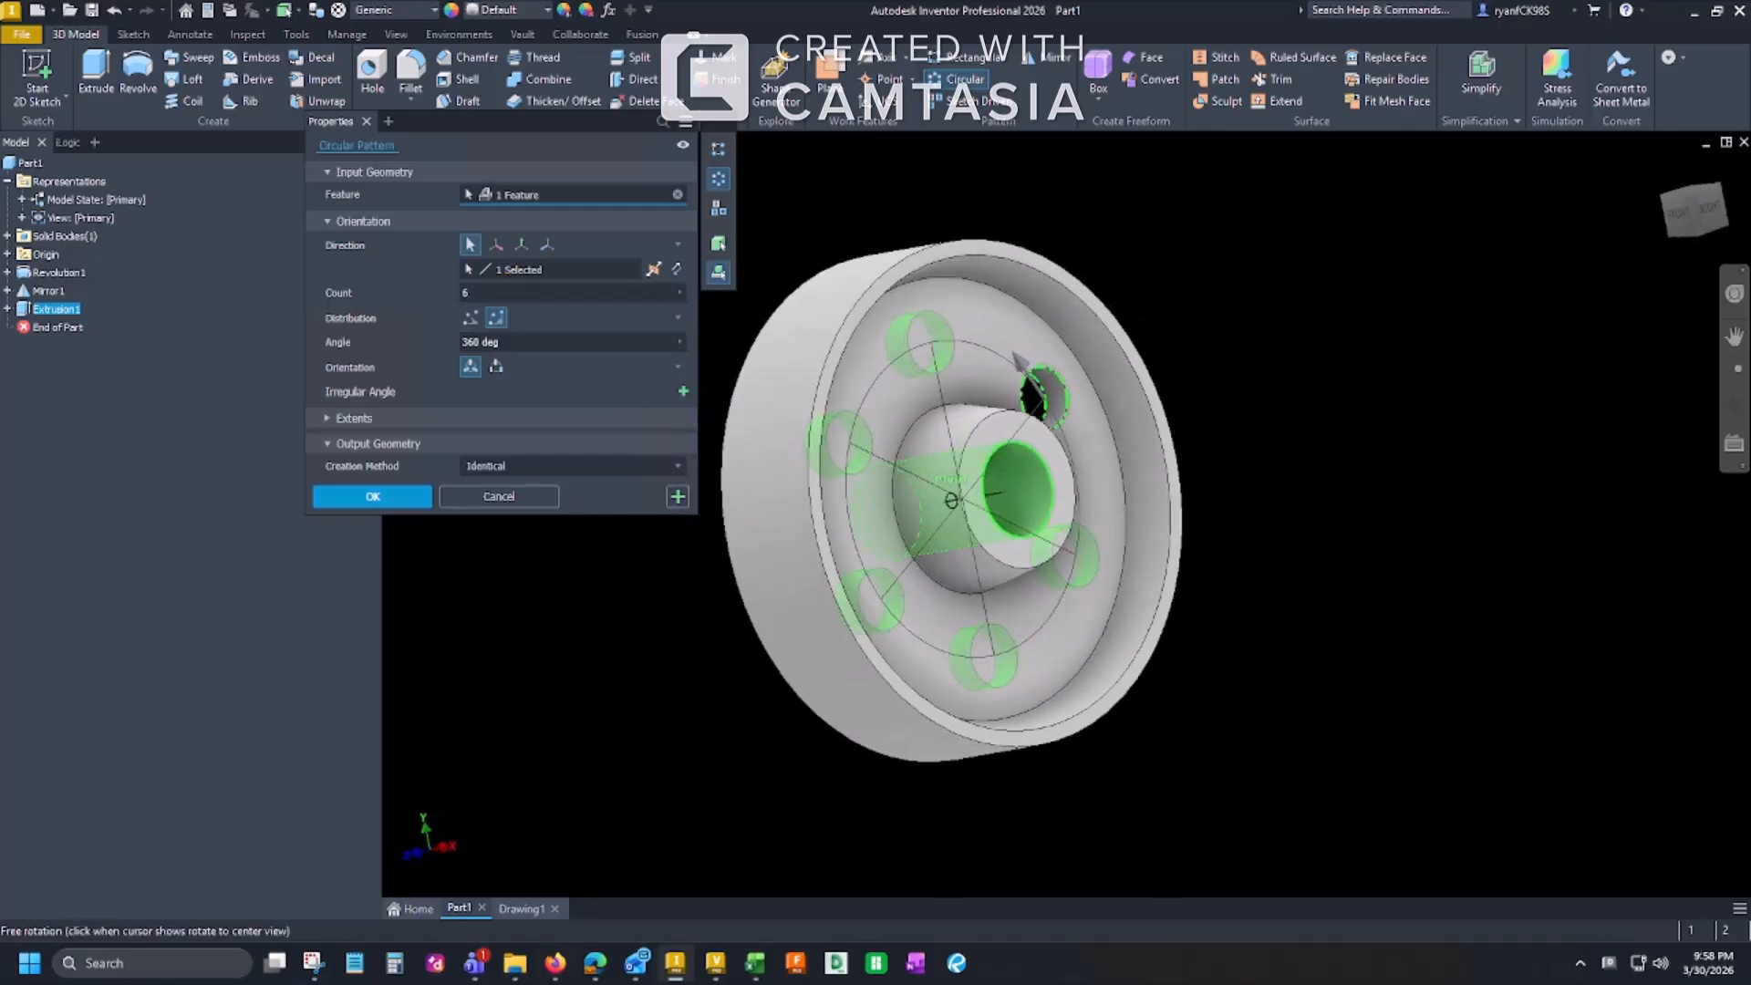
pyautogui.keyDown('shift'); pyautogui.moveTo(652, 549); pyautogui.dragTo(558, 558, button='middle'); pyautogui.keyUp('shift')
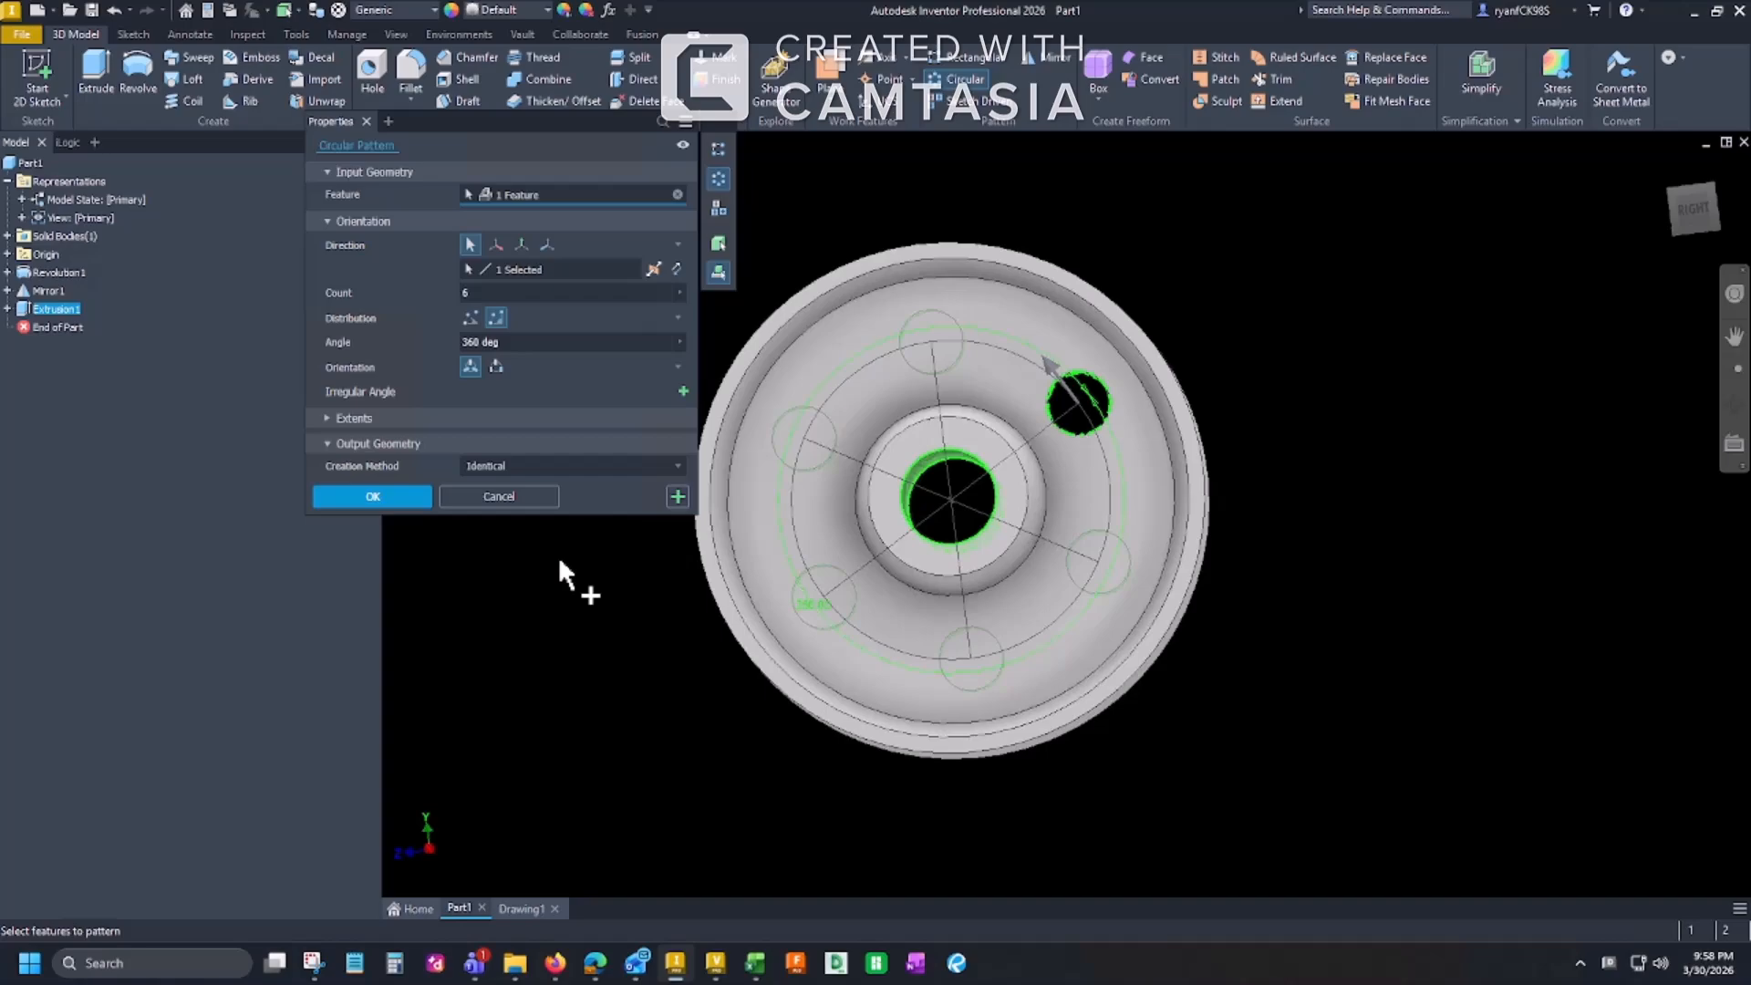
pyautogui.click(398, 494)
pyautogui.keyDown('shift'); pyautogui.moveTo(614, 508); pyautogui.dragTo(704, 525, button='middle'); pyautogui.keyUp('shift')
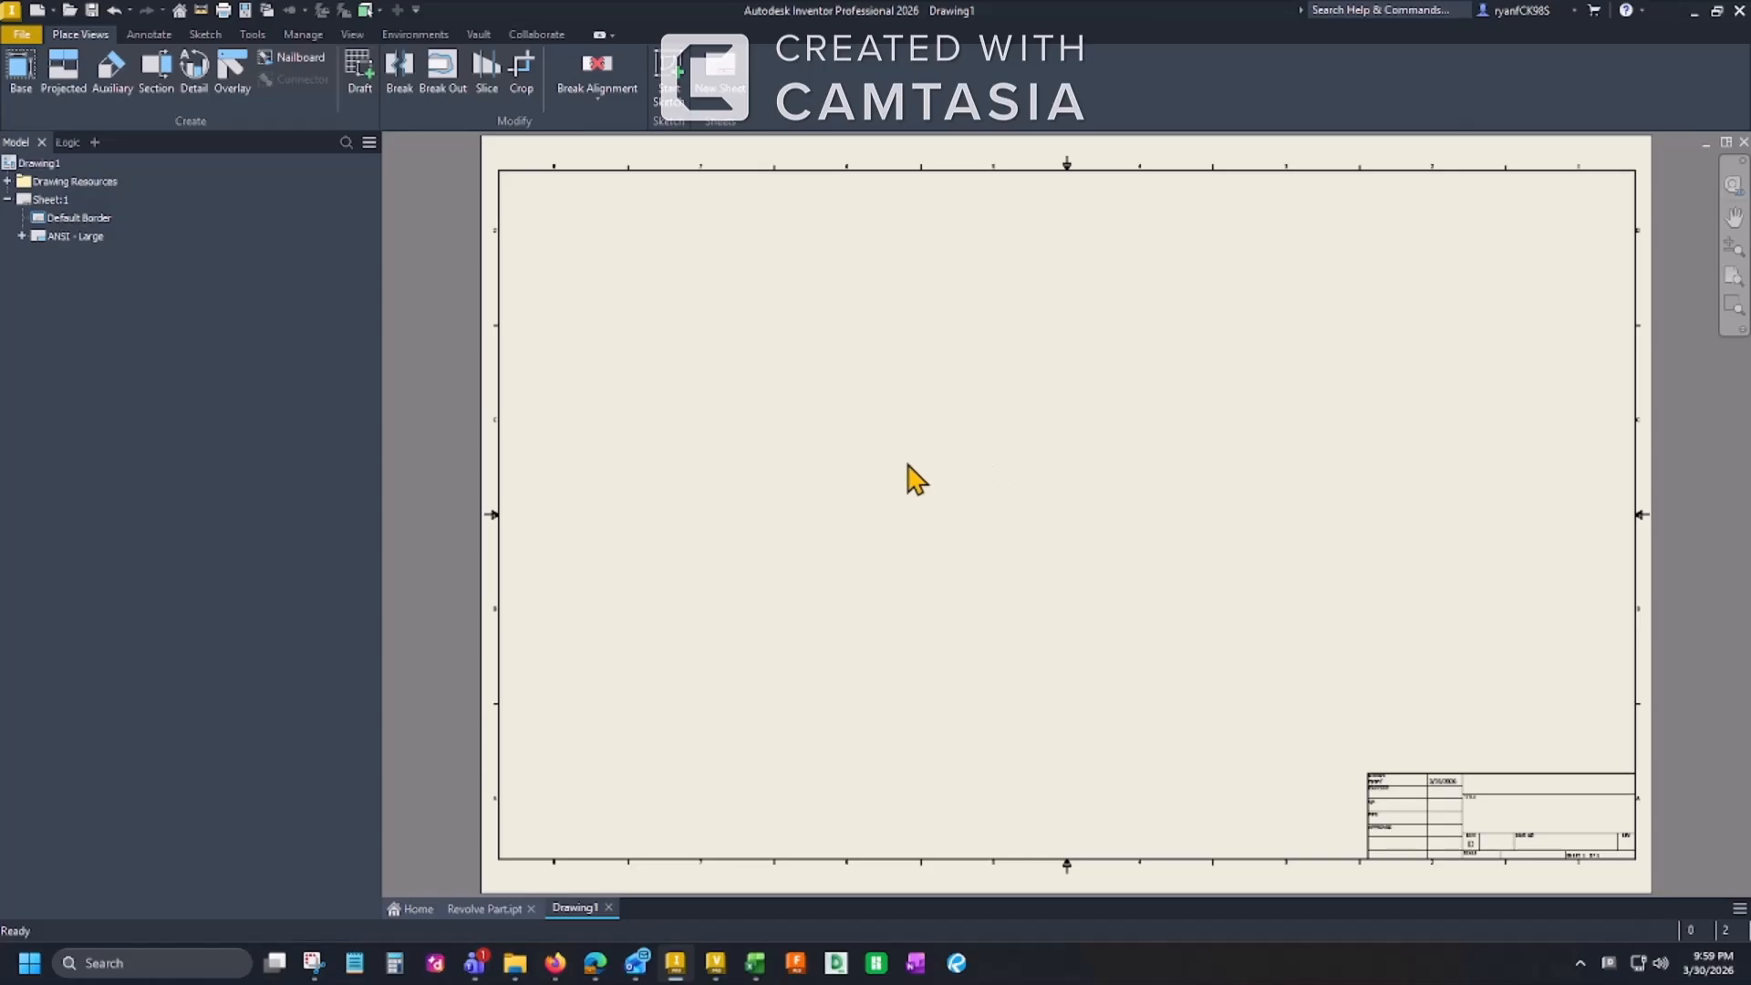
# Step: Place a front base view of Revolve Part.ipt at 2:1 scale on the sheet, with a projected circular view to its left
pyautogui.moveTo(906, 464); pyautogui.dragTo(906, 463, button='middle')
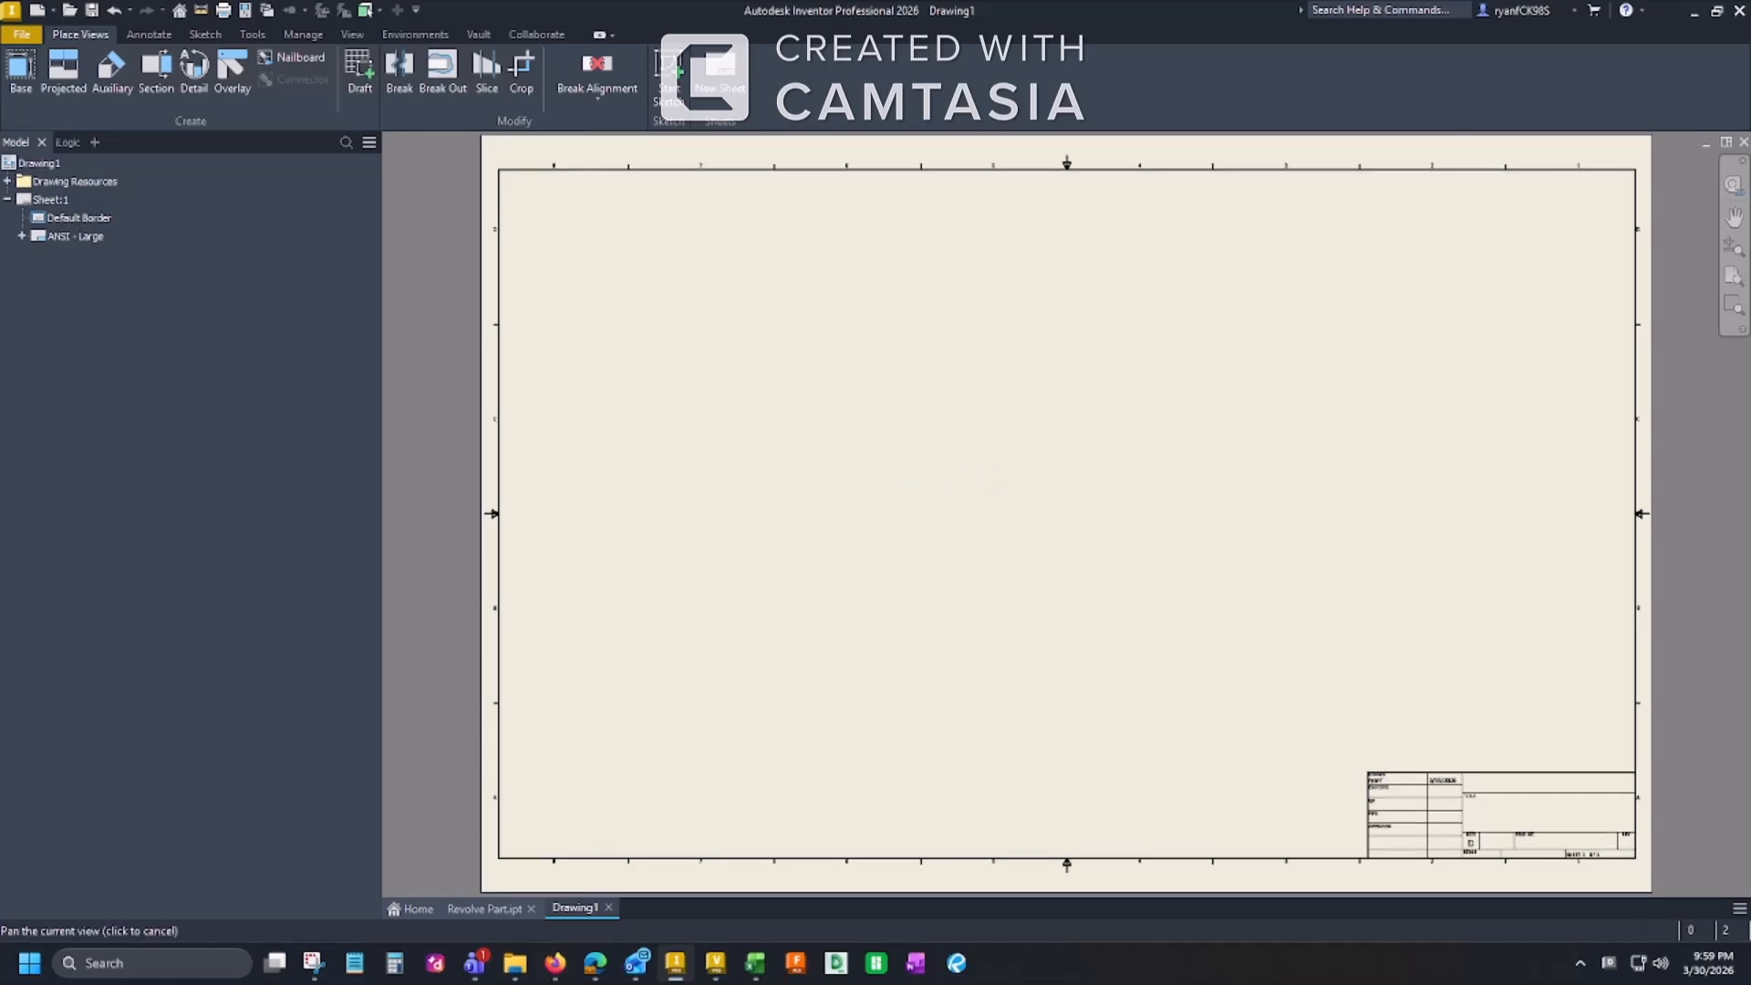
pyautogui.click(22, 82)
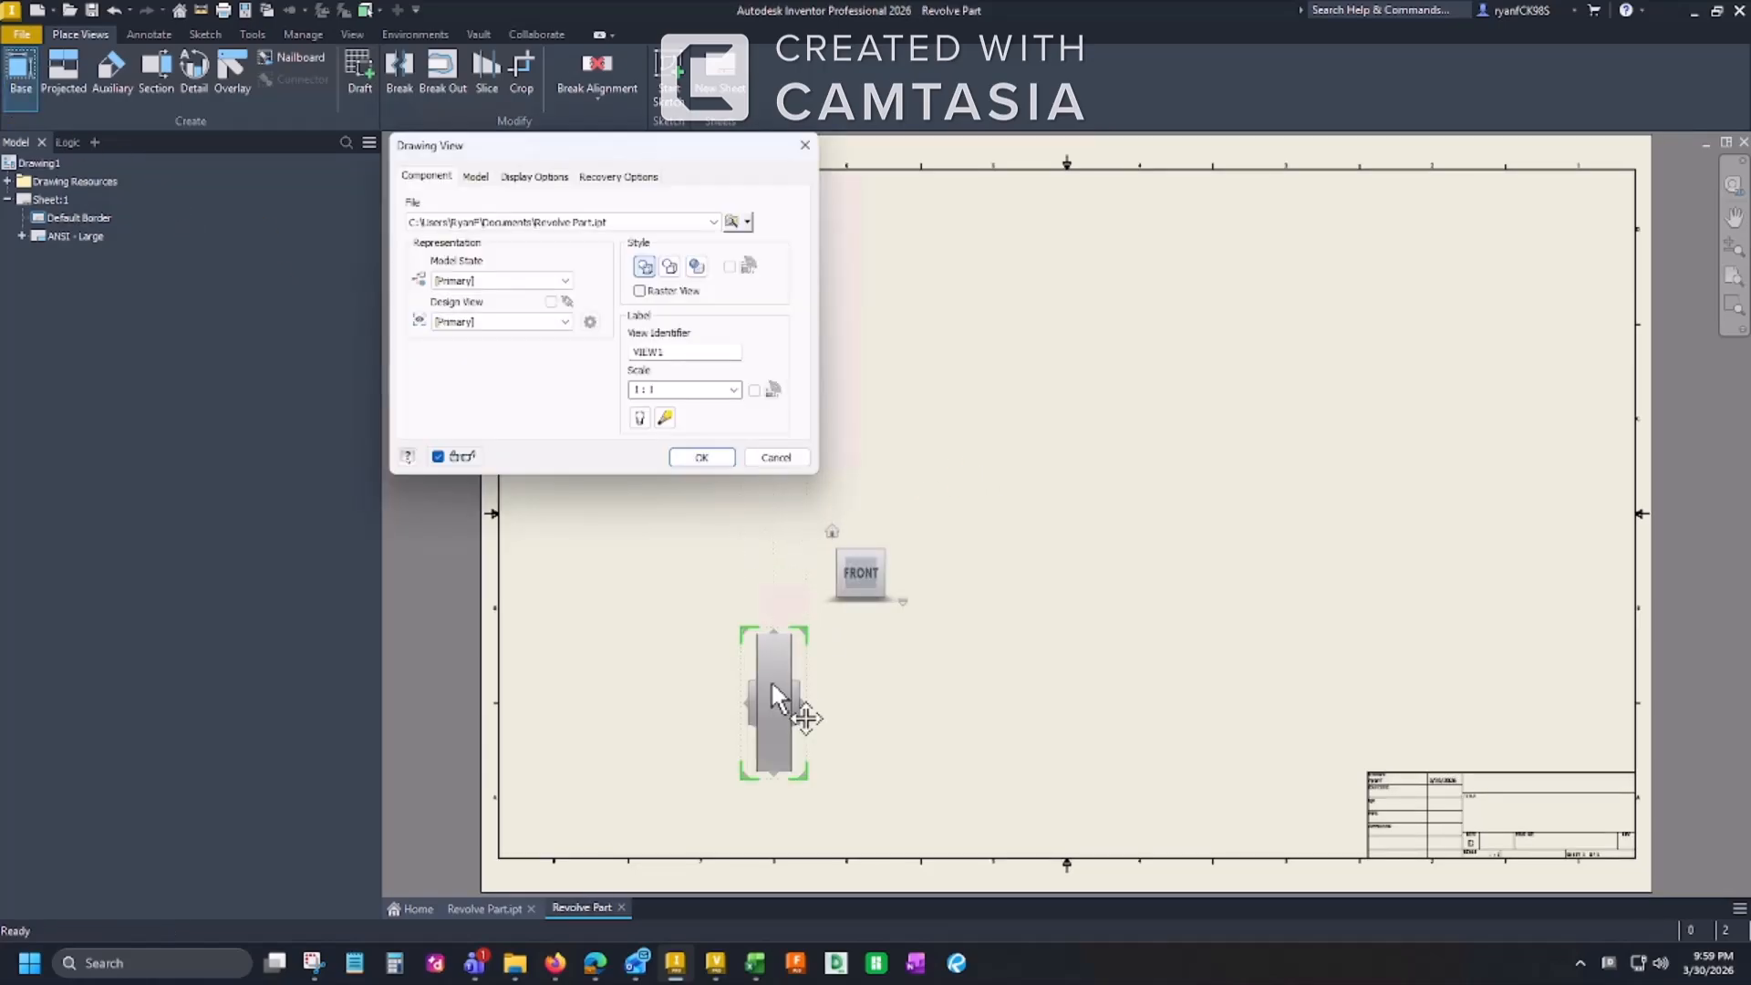
pyautogui.click(730, 390)
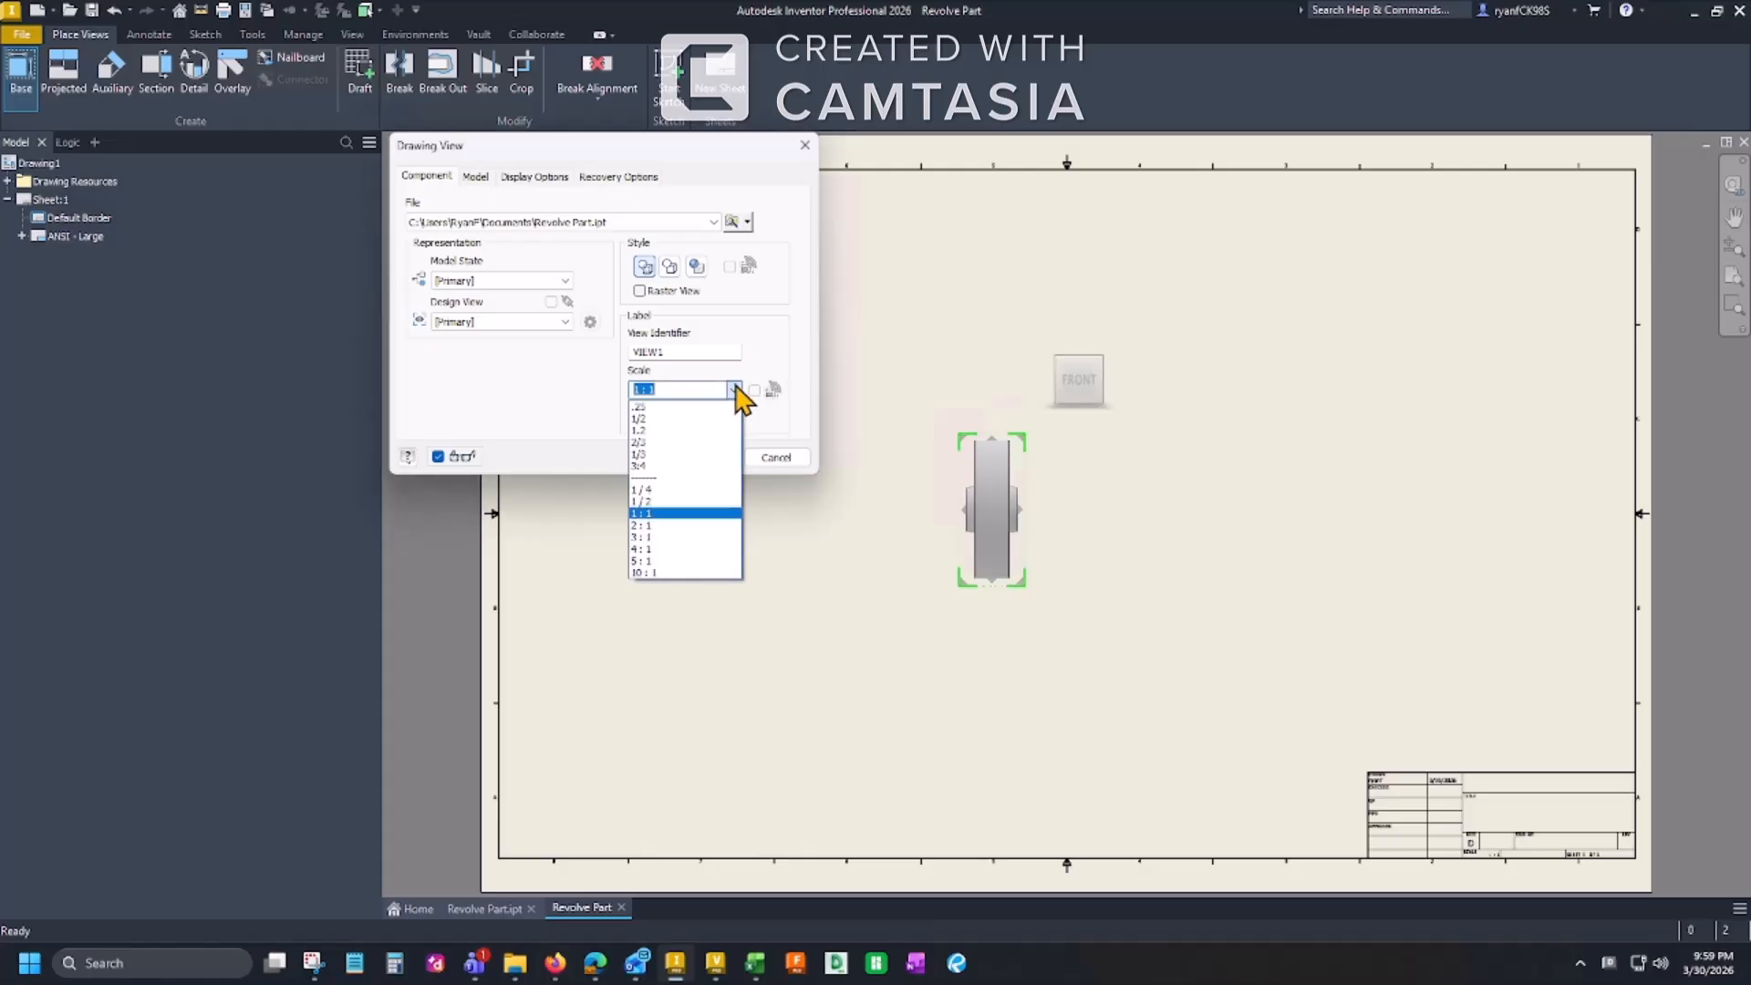
pyautogui.click(653, 526)
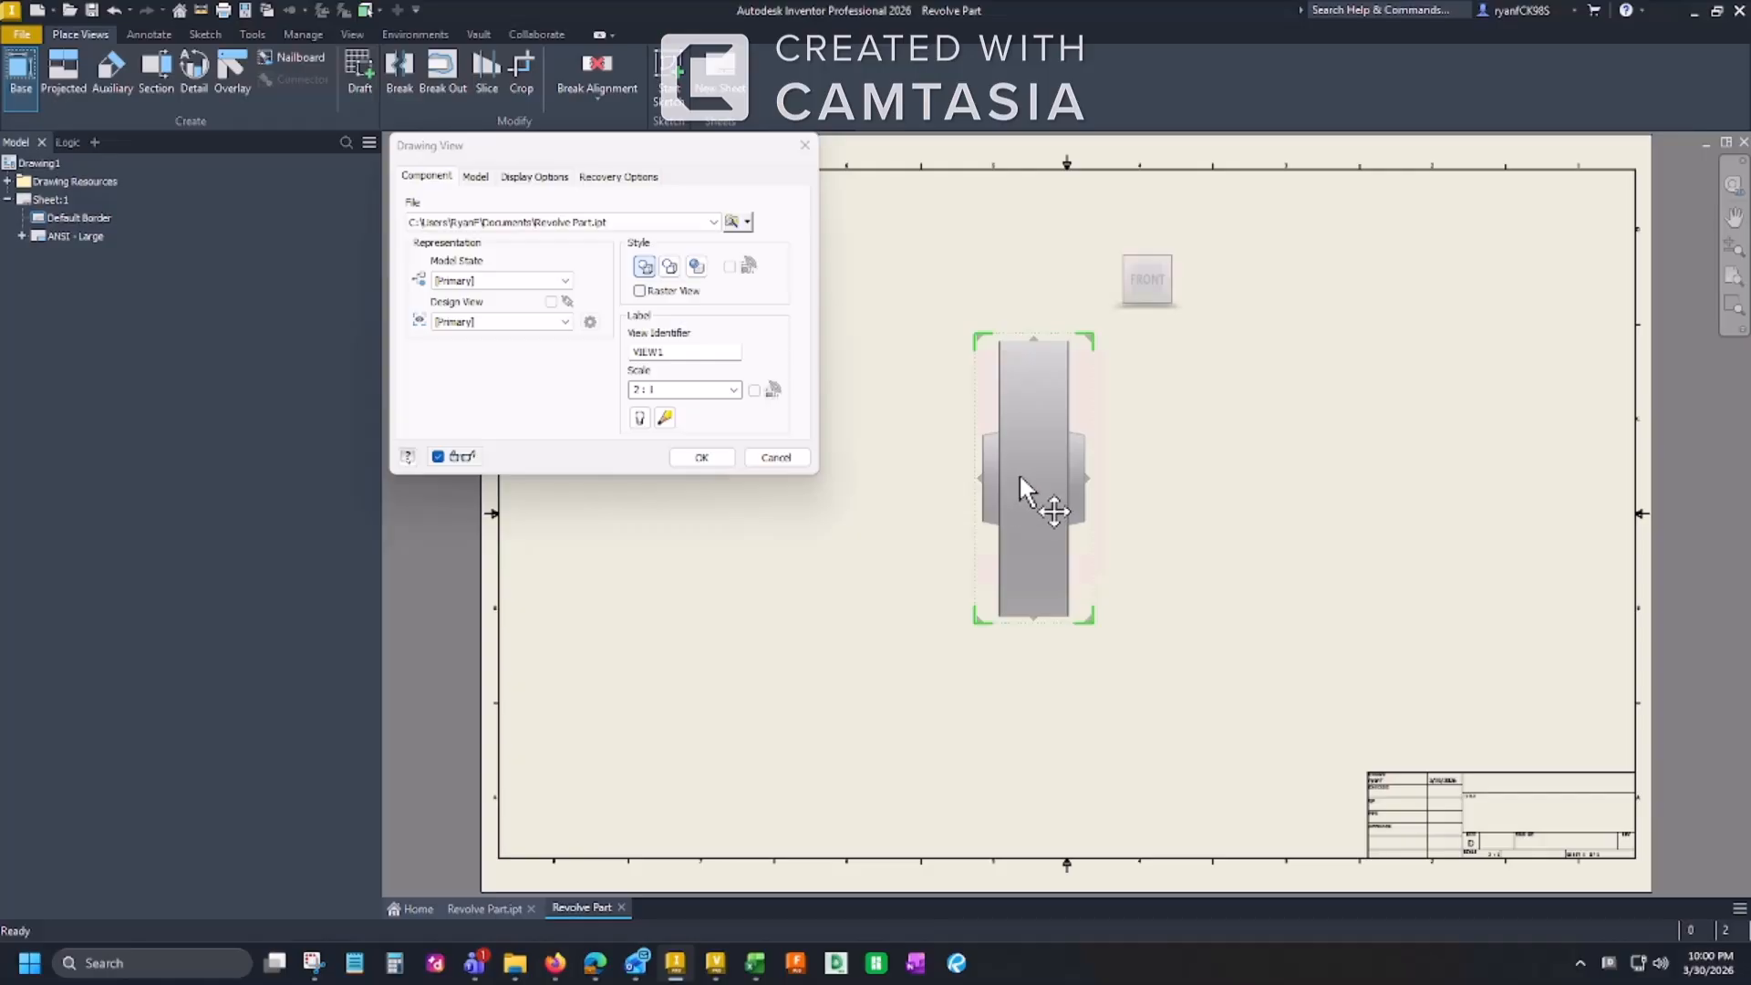
pyautogui.click(722, 512)
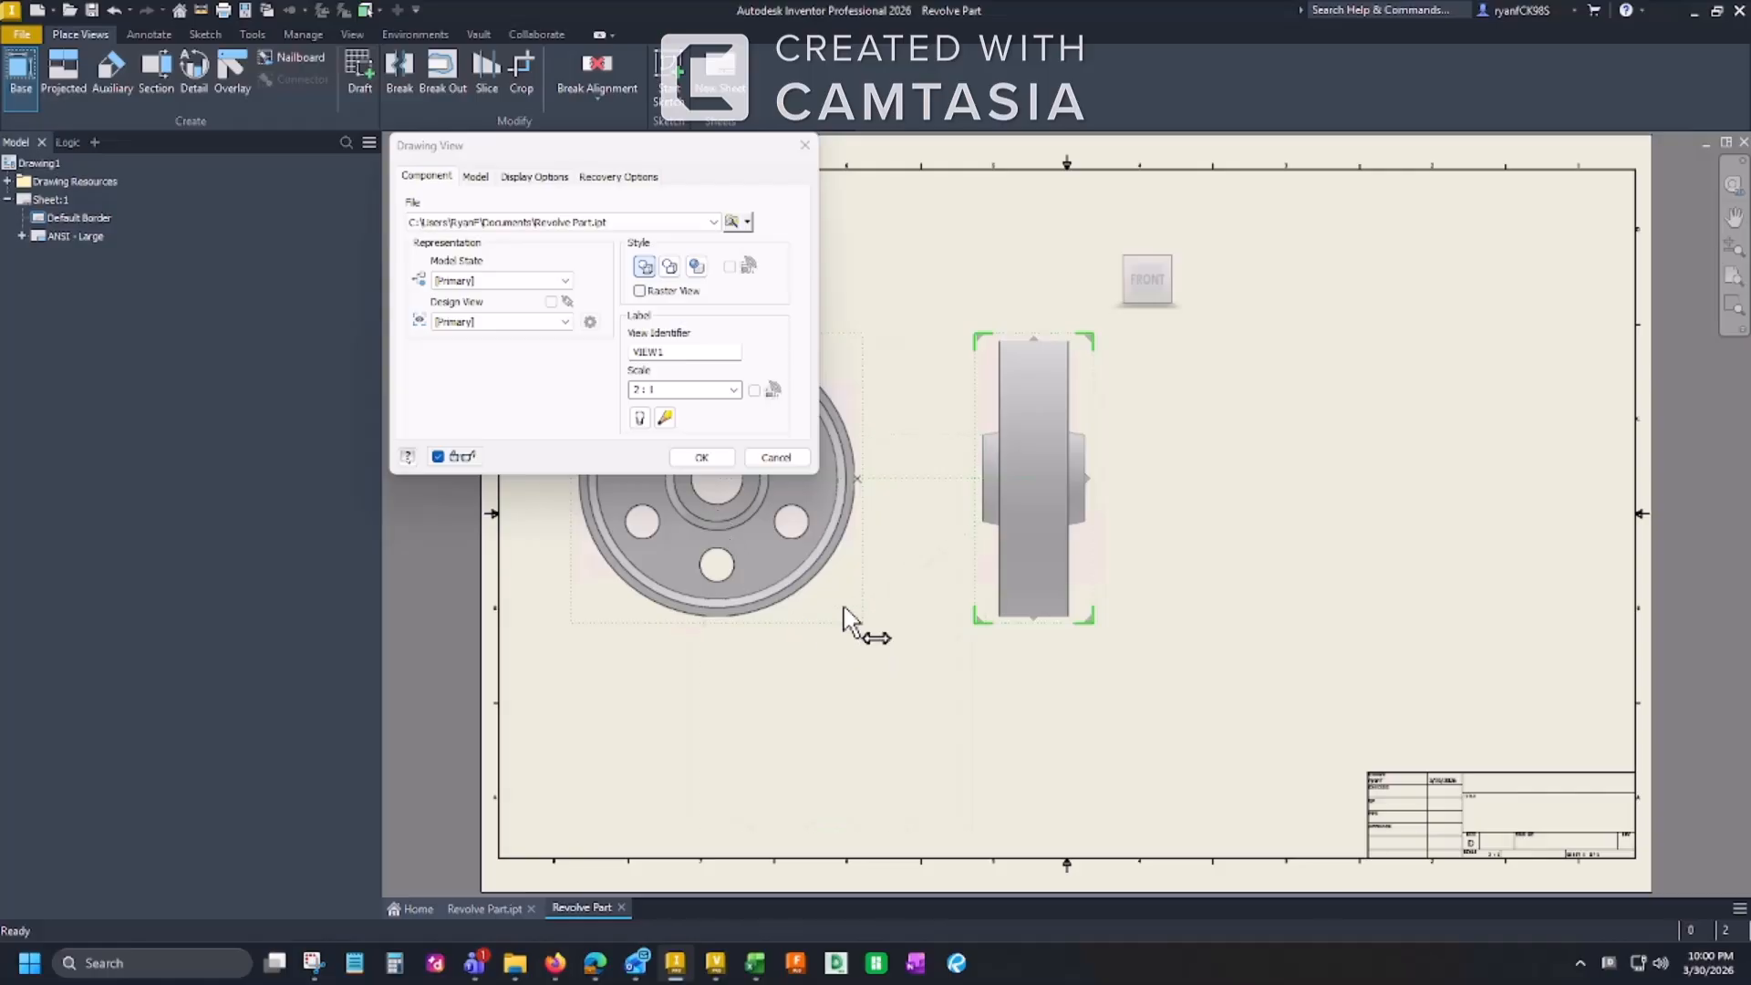
pyautogui.moveTo(851, 552)
pyautogui.mouseDown(button='middle')
pyautogui.moveTo(1057, 607)
pyautogui.moveTo(1010, 586)
pyautogui.mouseUp(button='middle')
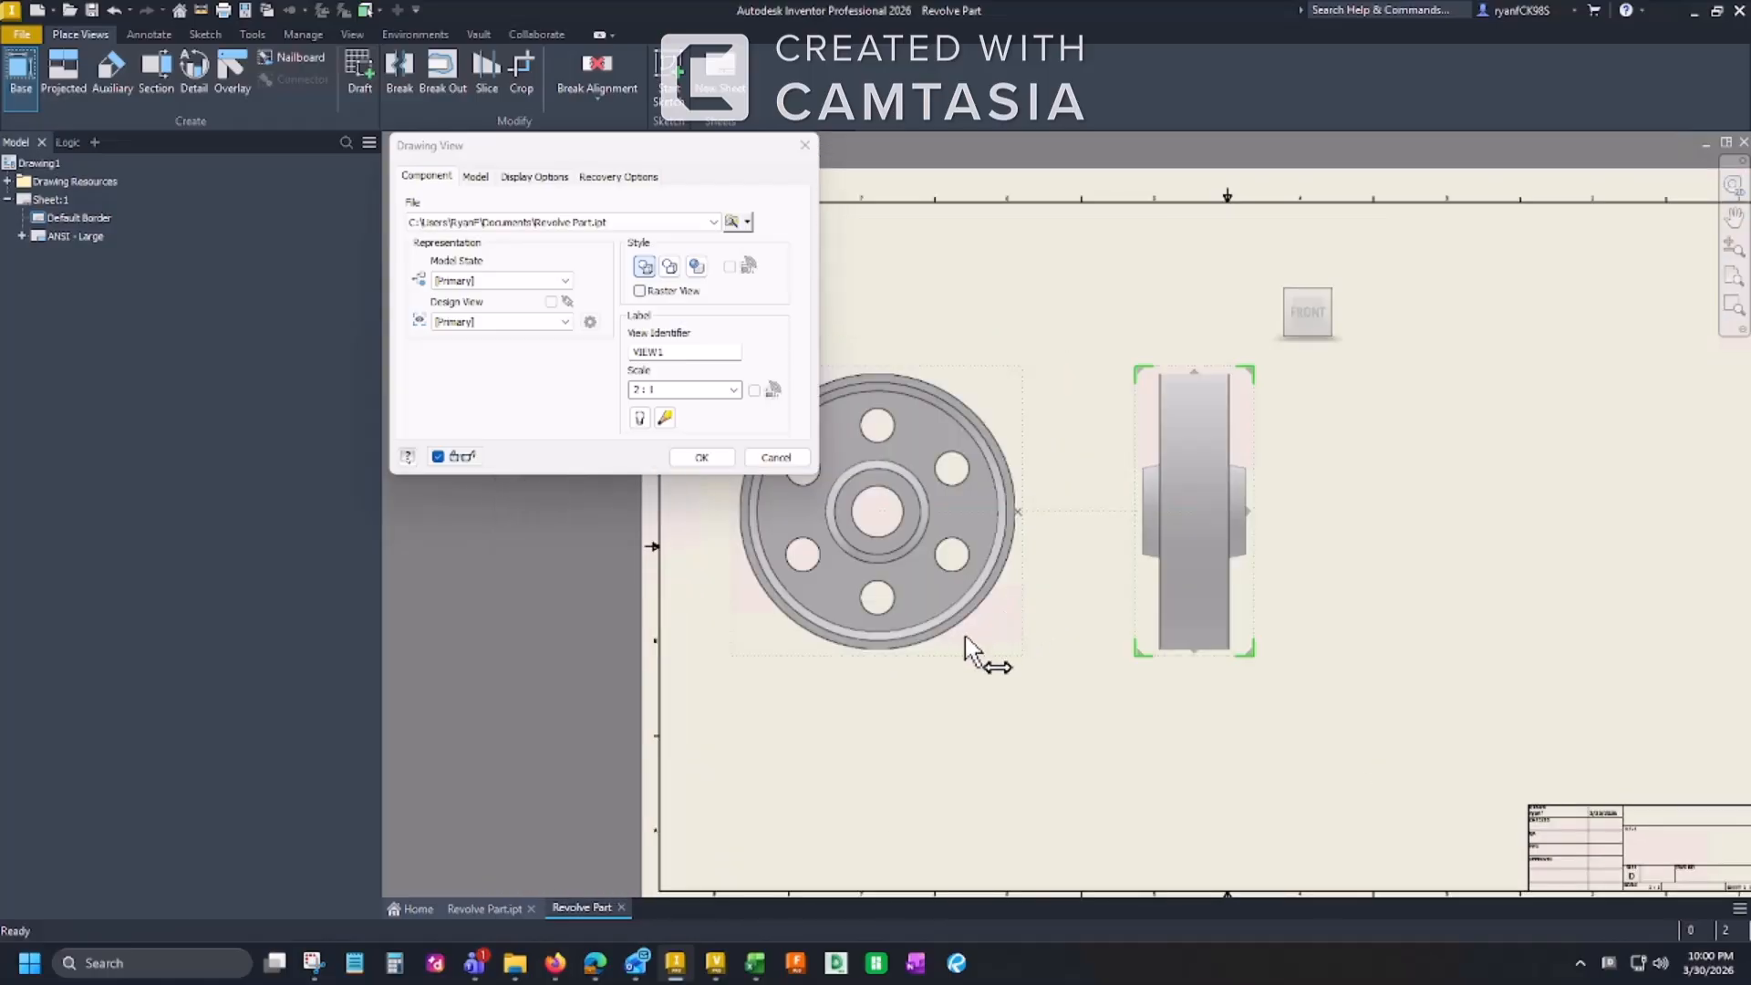
pyautogui.click(701, 457)
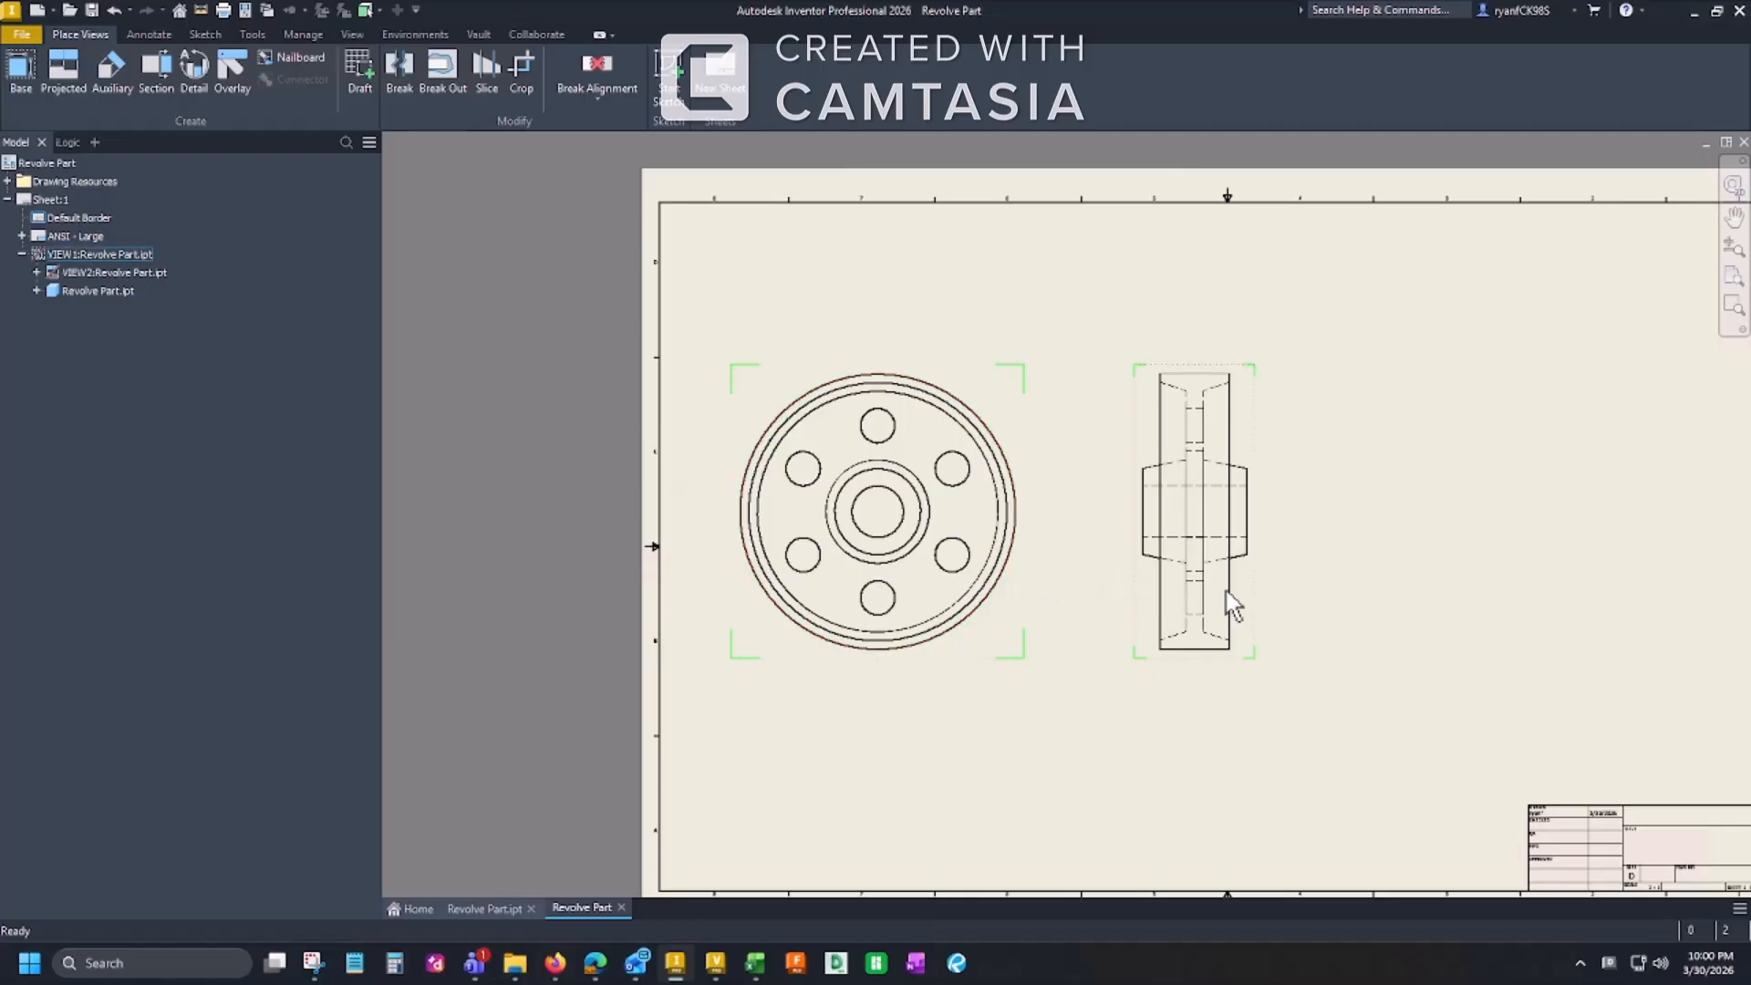
# Step: Examine the circular view and the hidden lines in the wheel's side view
pyautogui.moveTo(1327, 580); pyautogui.dragTo(1261, 574, button='middle')
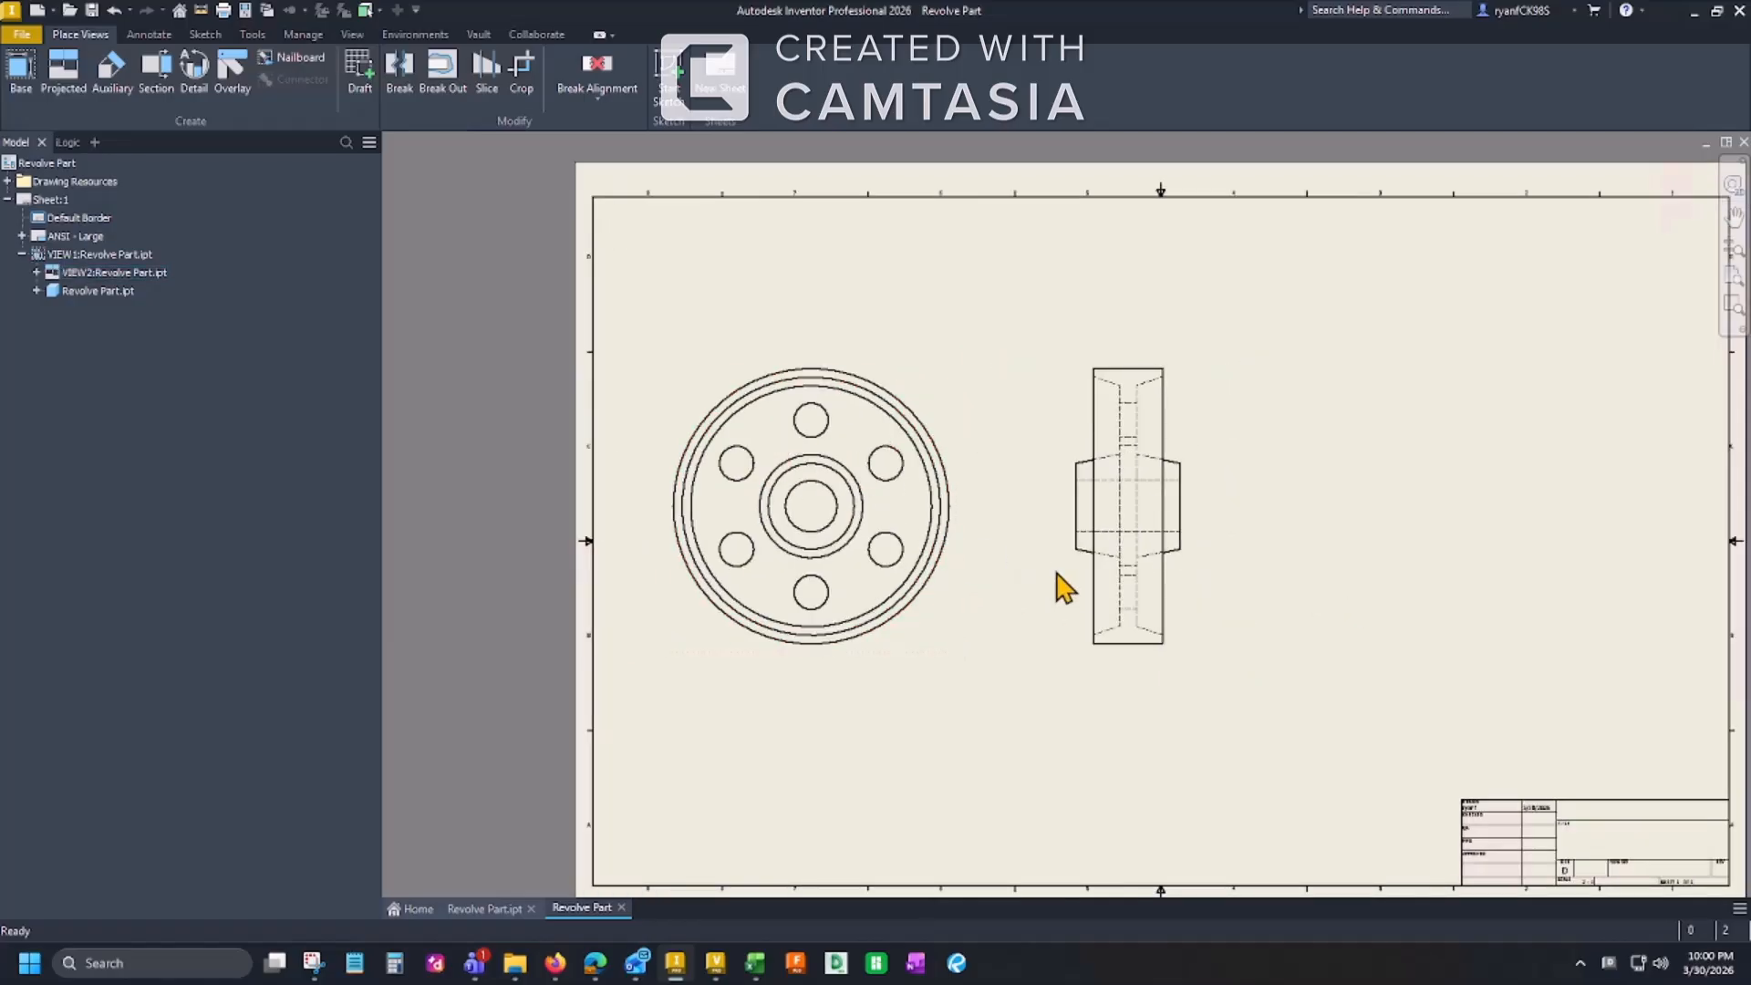
pyautogui.scroll(-3, 1049, 588)
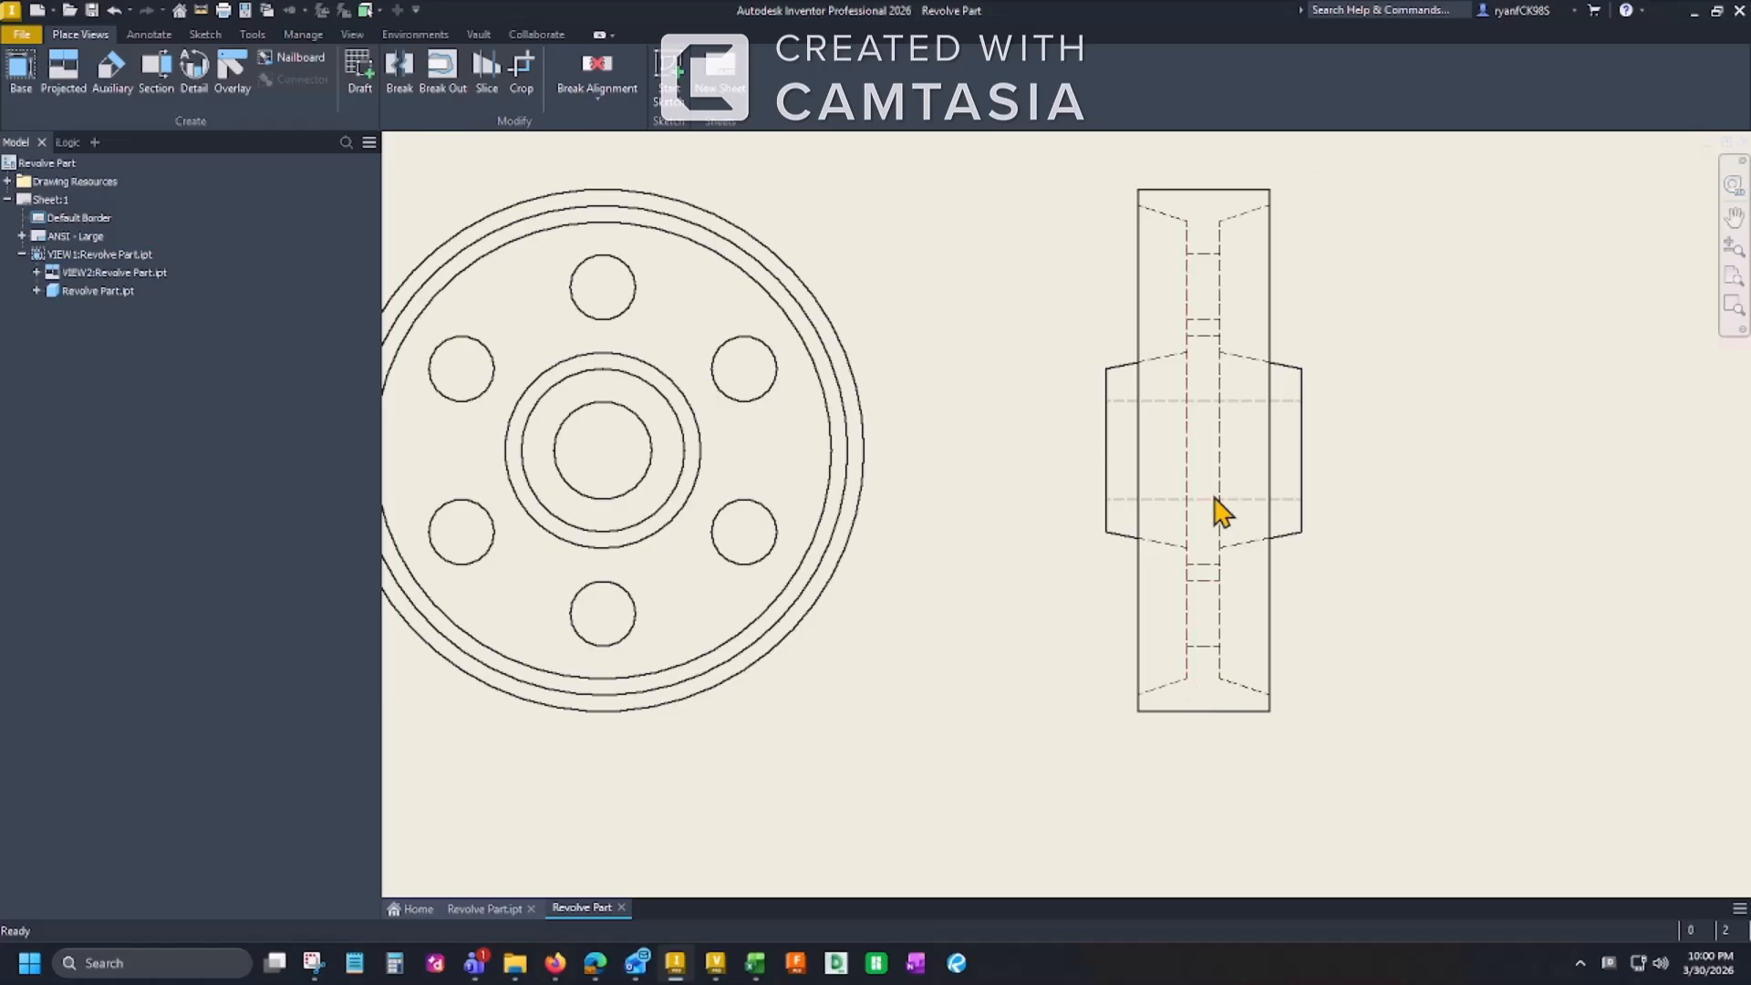
pyautogui.moveTo(1217, 375); pyautogui.dragTo(1215, 475, button='middle')
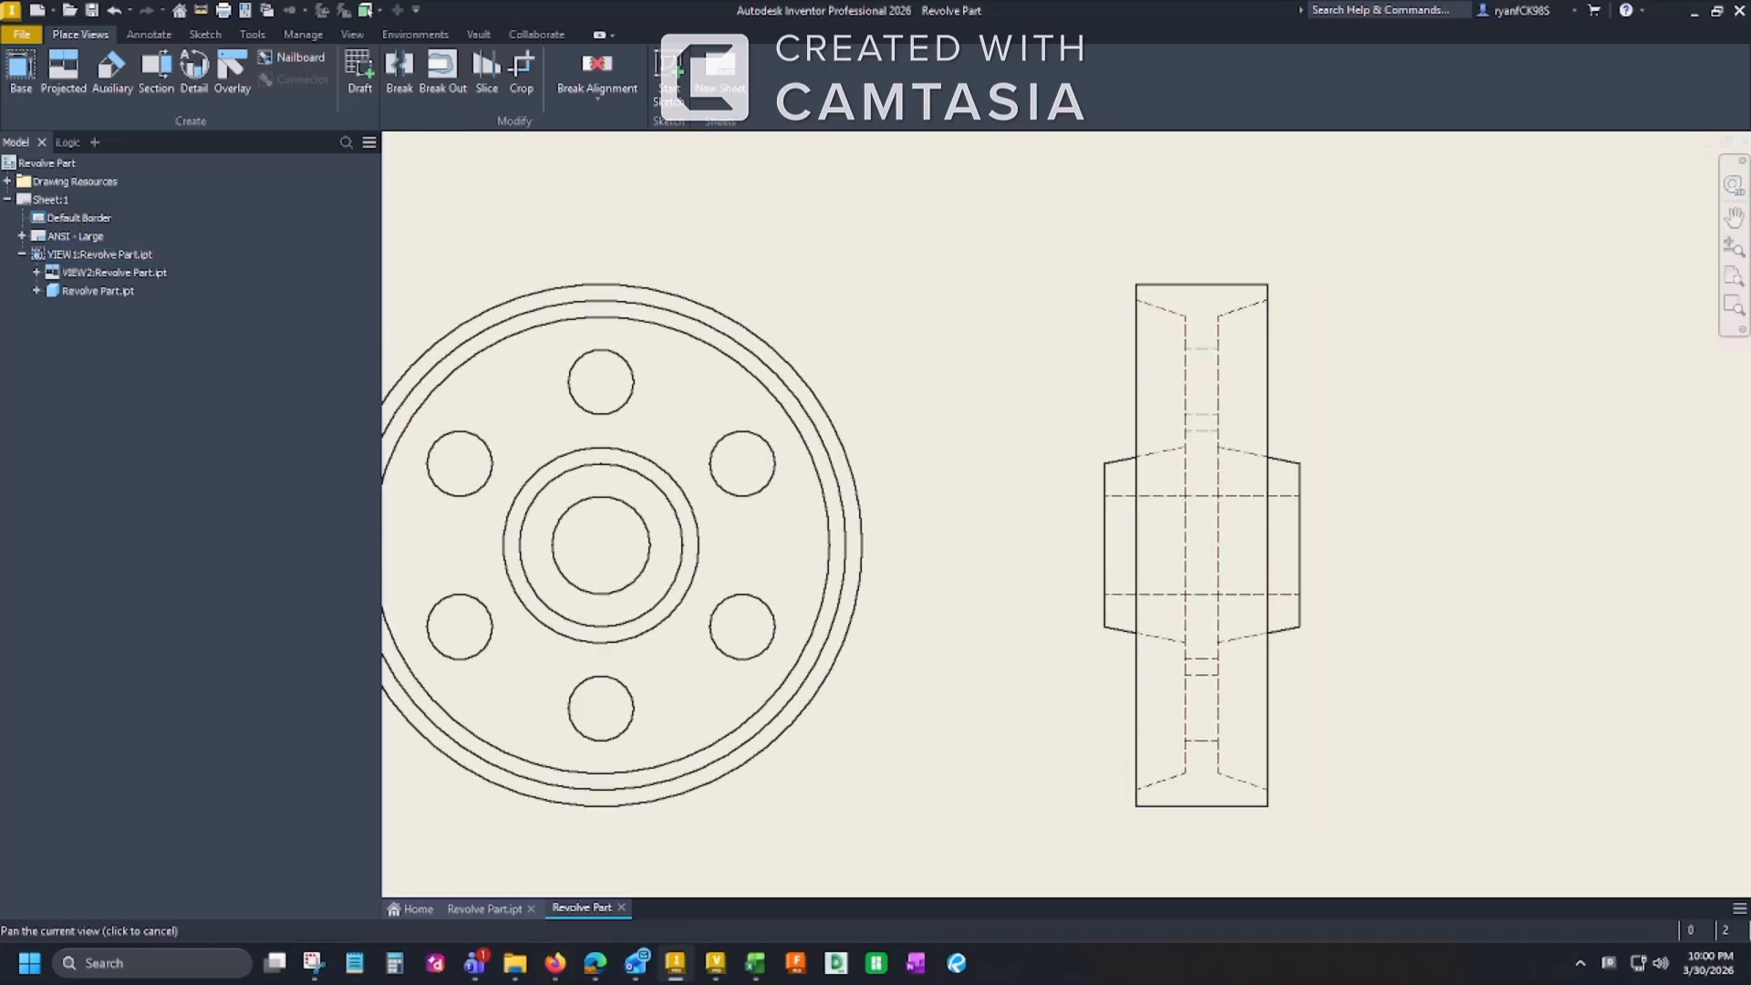
pyautogui.moveTo(1255, 649); pyautogui.dragTo(1235, 525, button='middle')
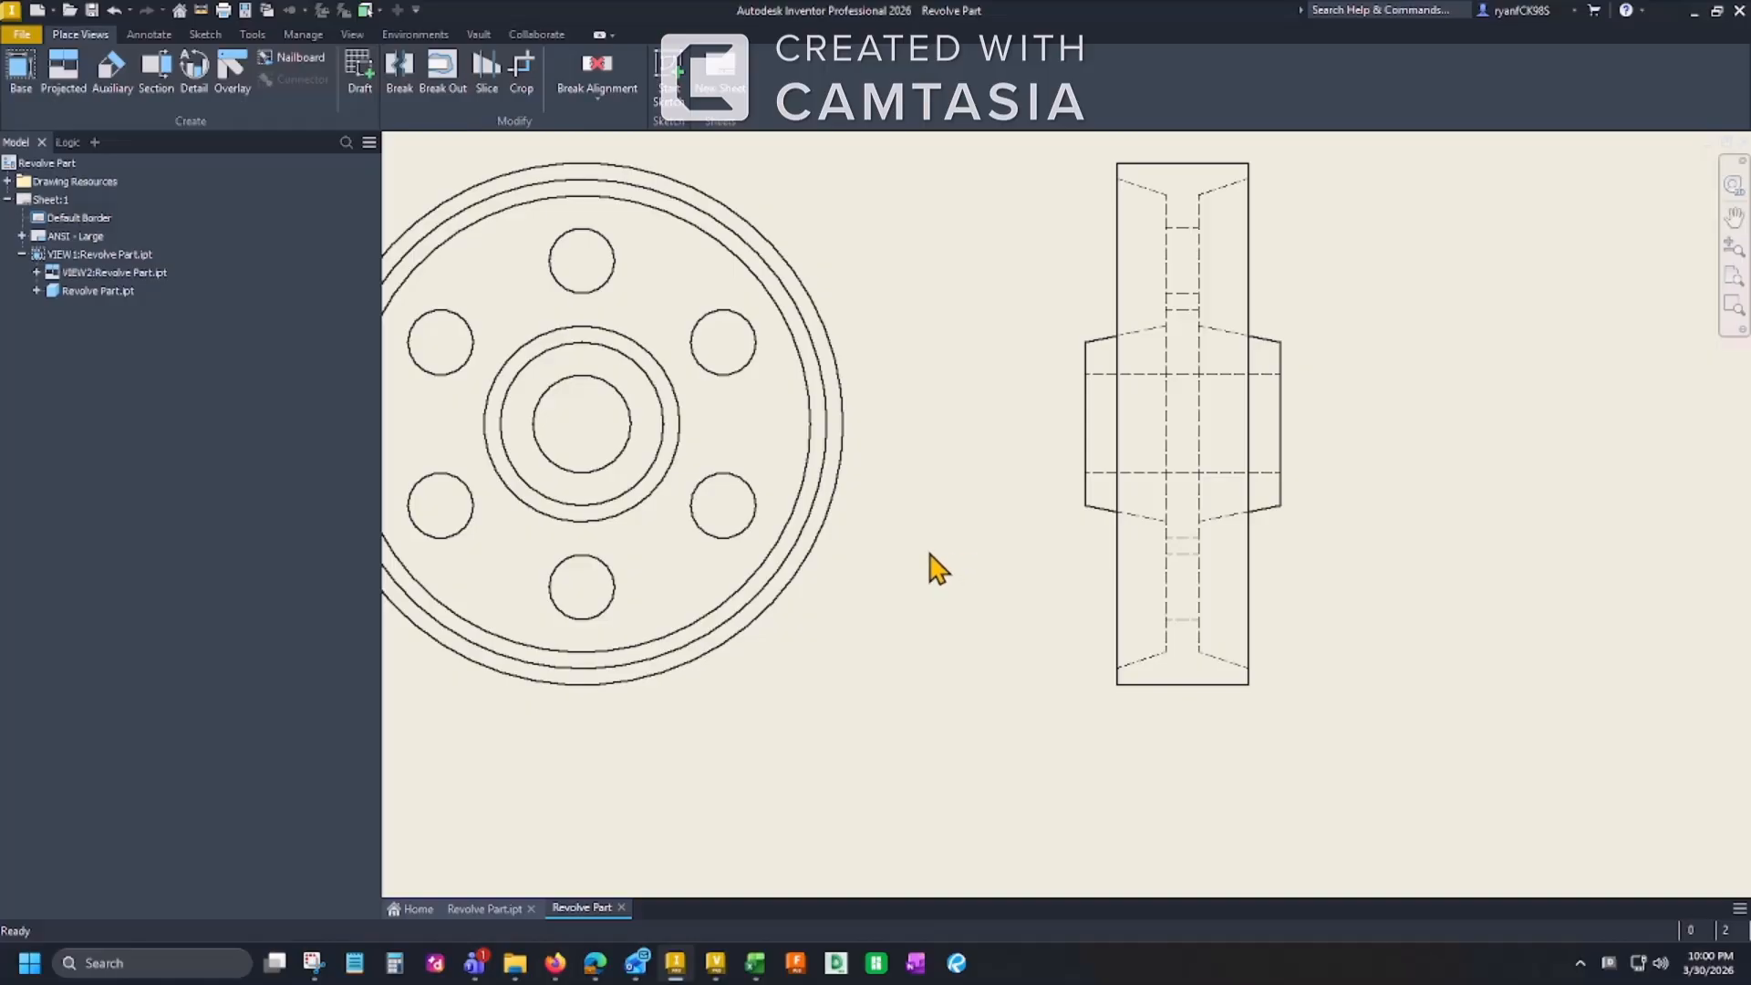
pyautogui.moveTo(939, 568); pyautogui.dragTo(960, 595, button='middle')
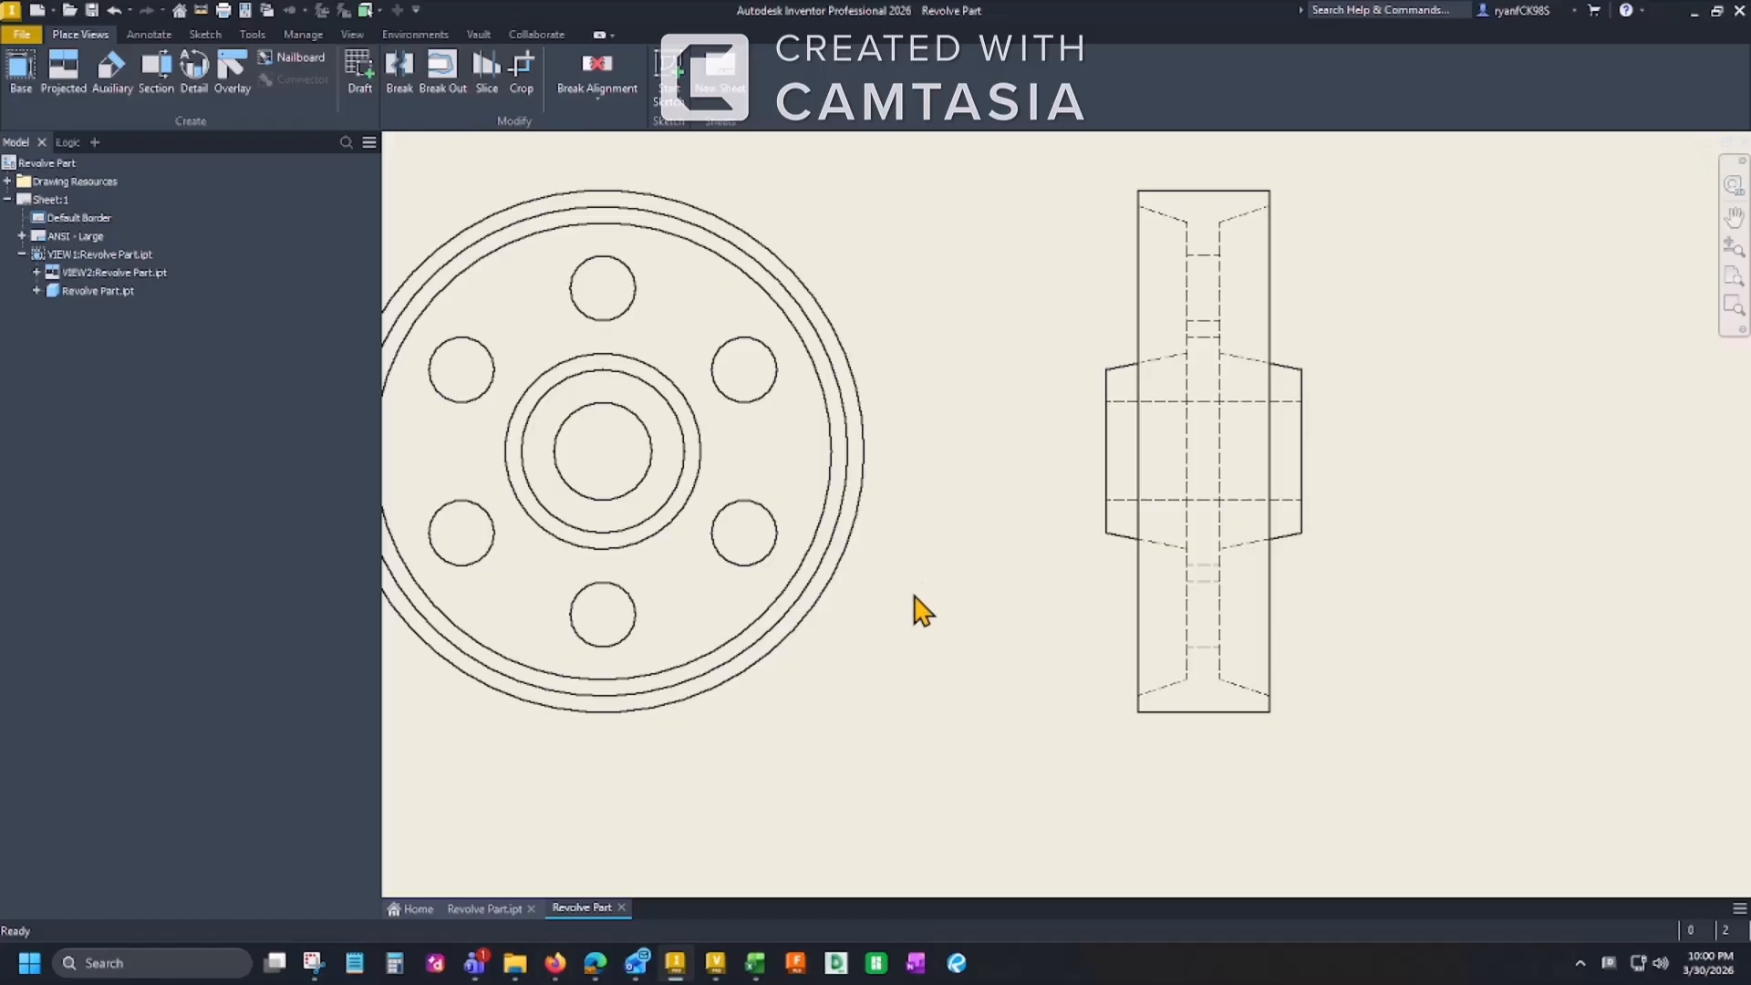
pyautogui.moveTo(1047, 566)
pyautogui.mouseDown(button='middle')
pyautogui.moveTo(1040, 614)
pyautogui.moveTo(1108, 601)
pyautogui.mouseUp(button='middle')
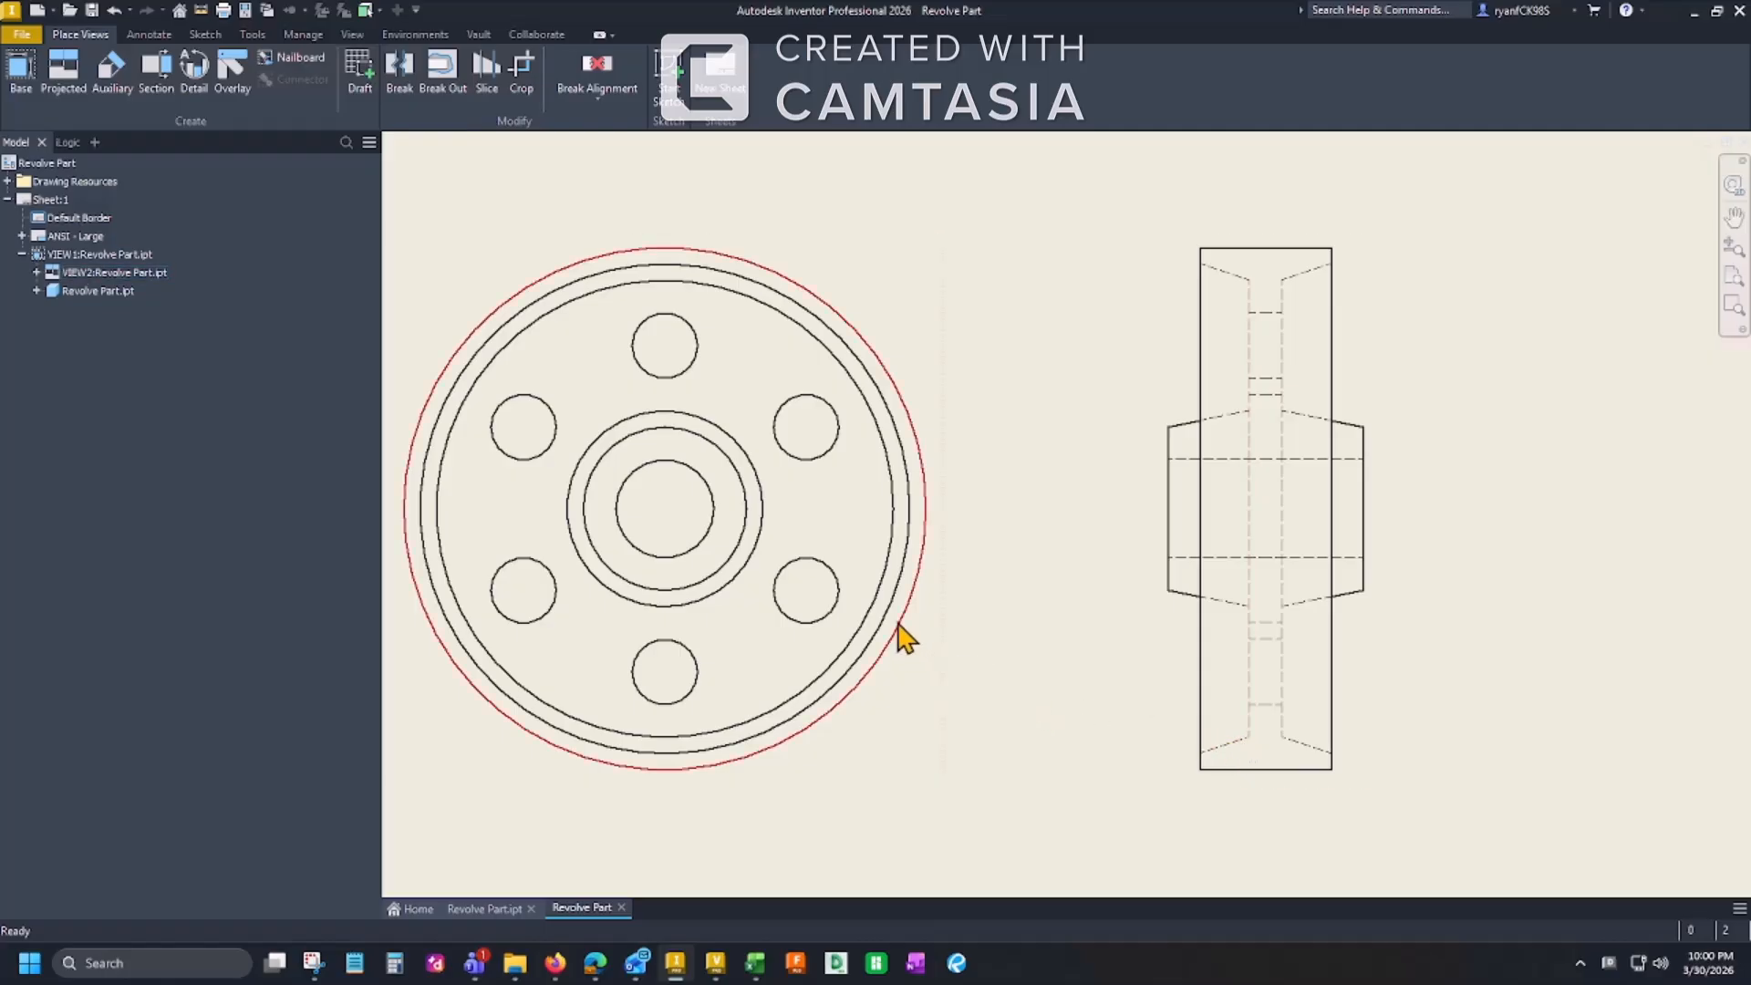
pyautogui.moveTo(1076, 530); pyautogui.dragTo(1000, 539, button='middle')
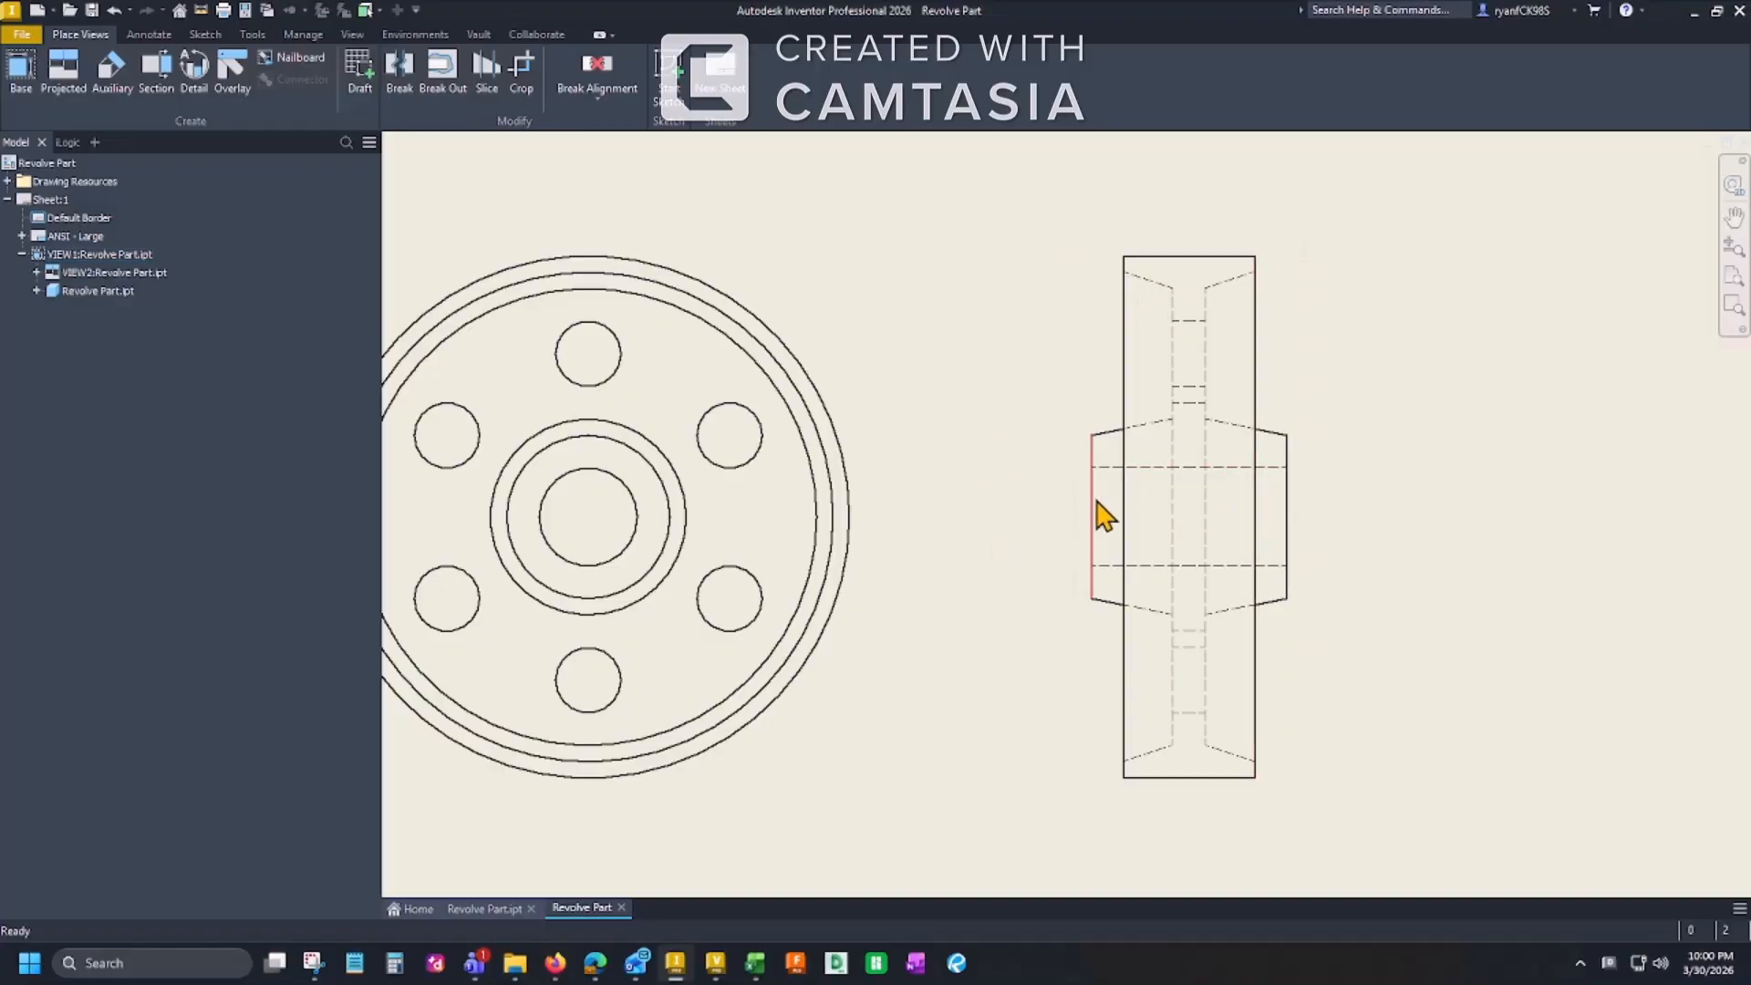
pyautogui.scroll(-3, 994, 456)
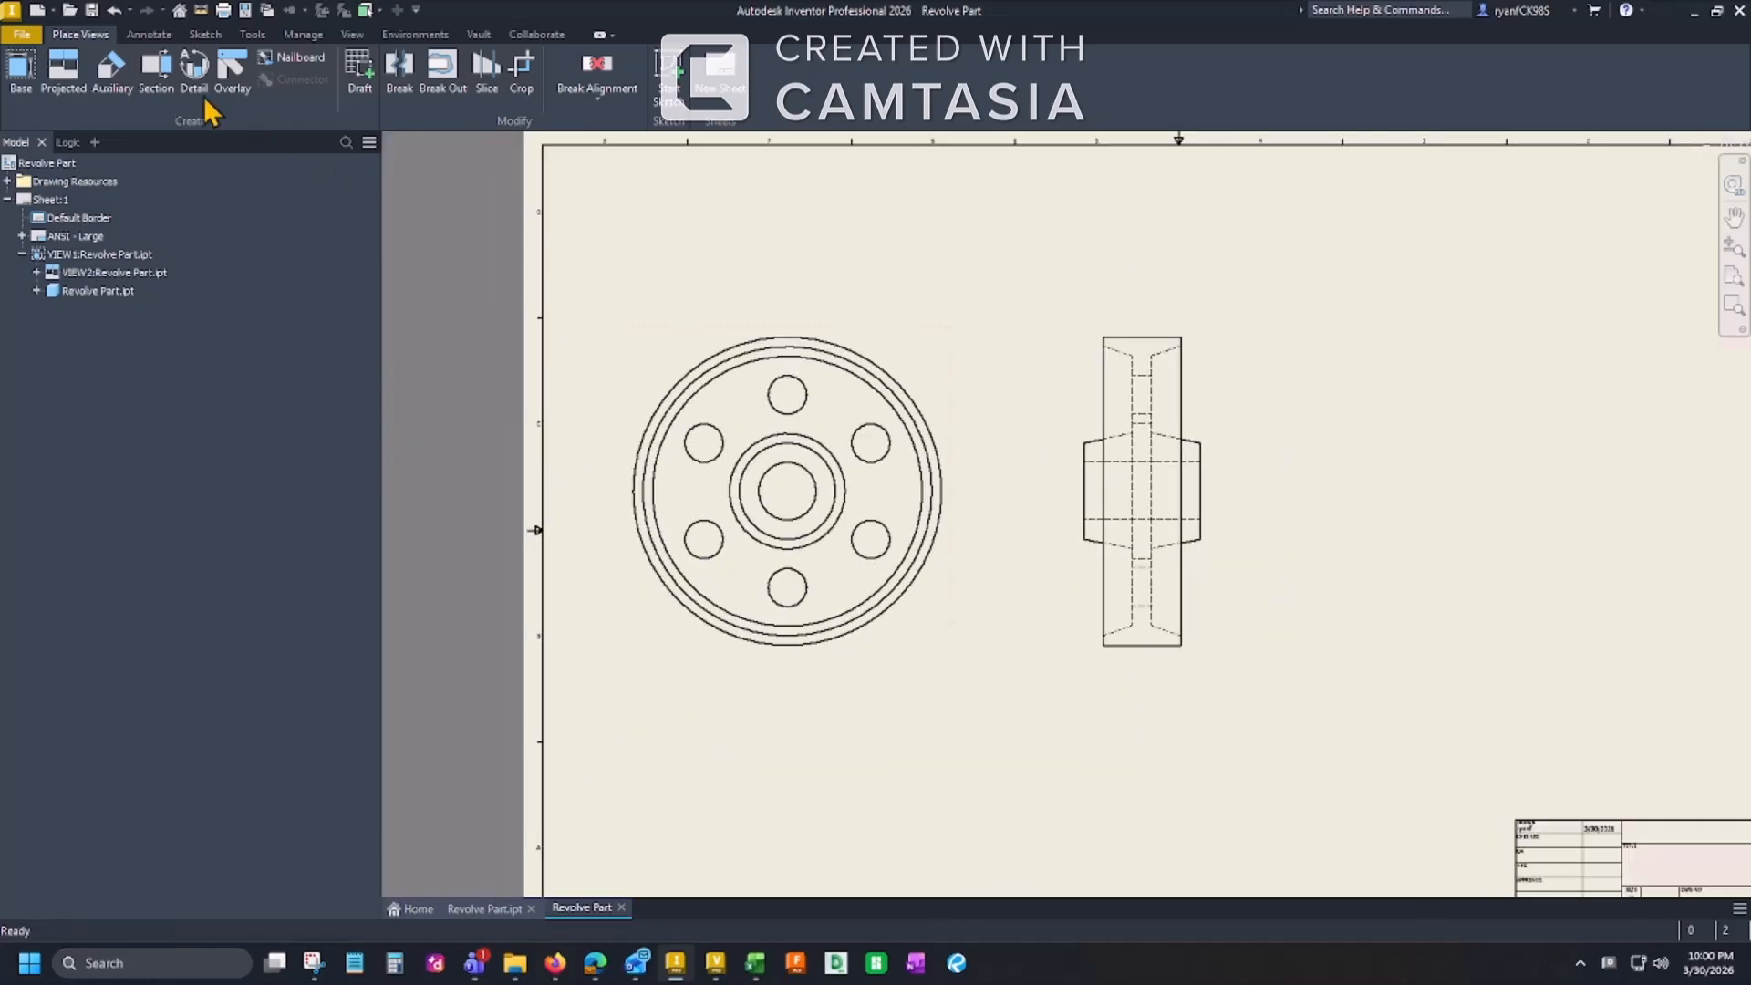
# Step: Define a vertical section line through the centre of the circular wheel view, extending beyond the rim at both ends
pyautogui.click(156, 69)
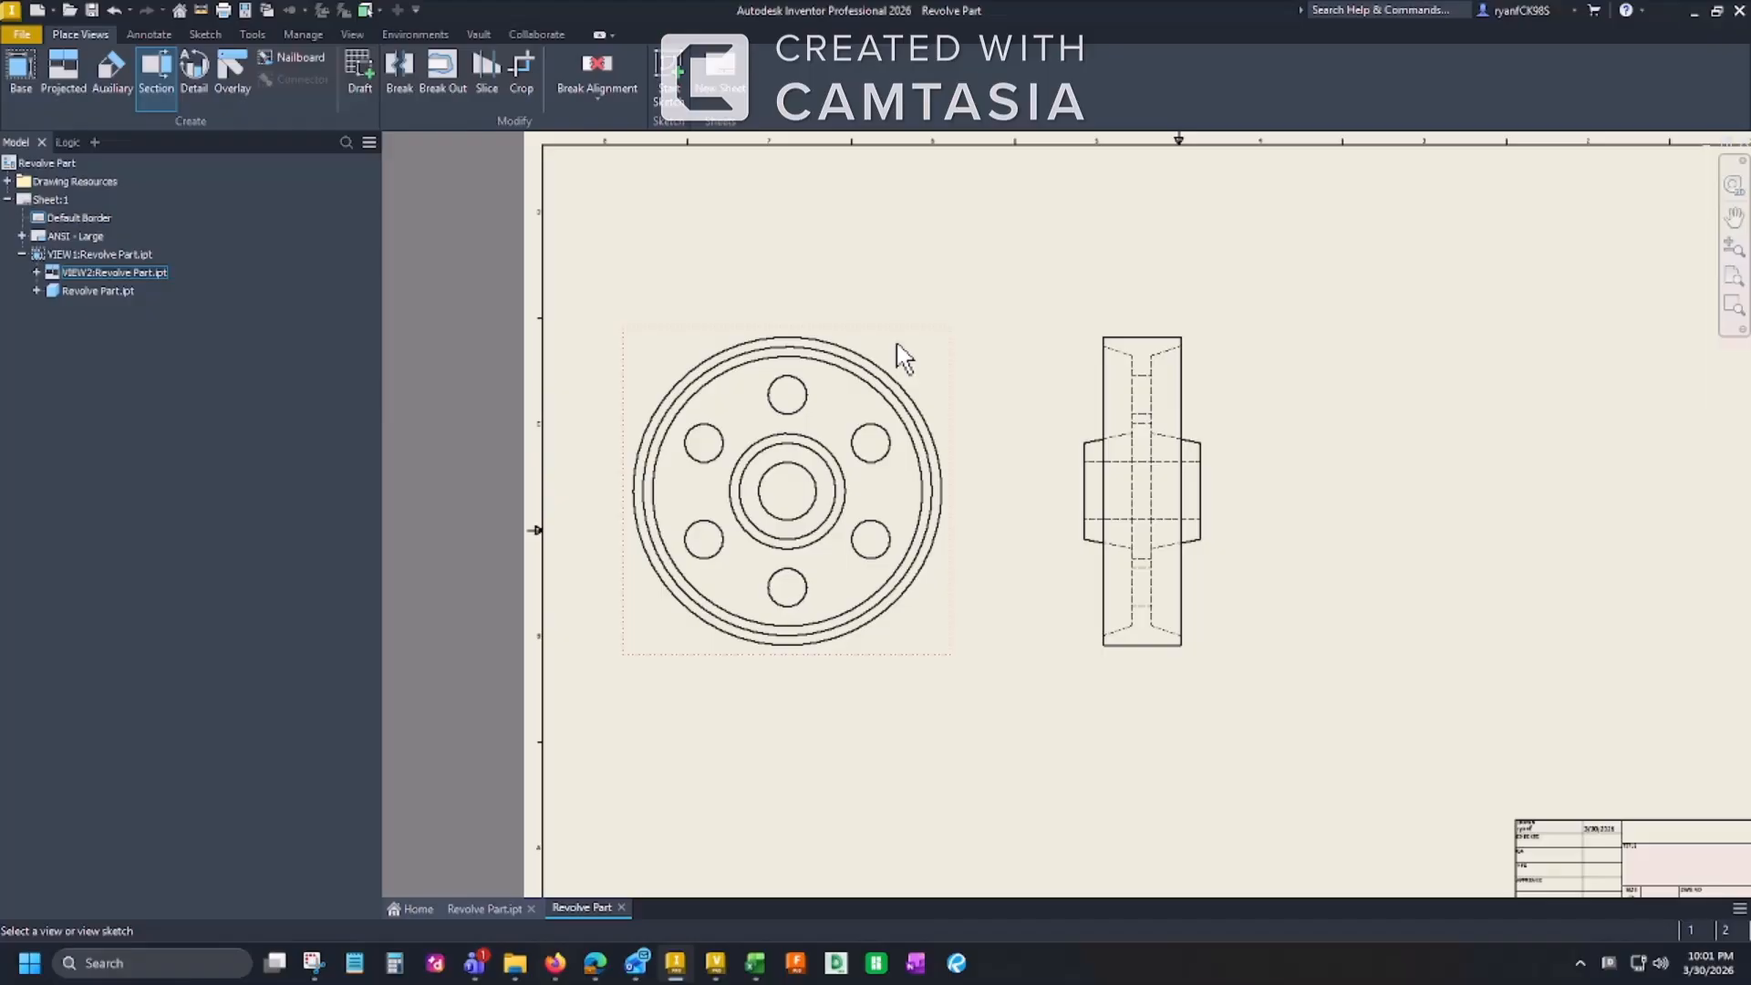
pyautogui.click(927, 372)
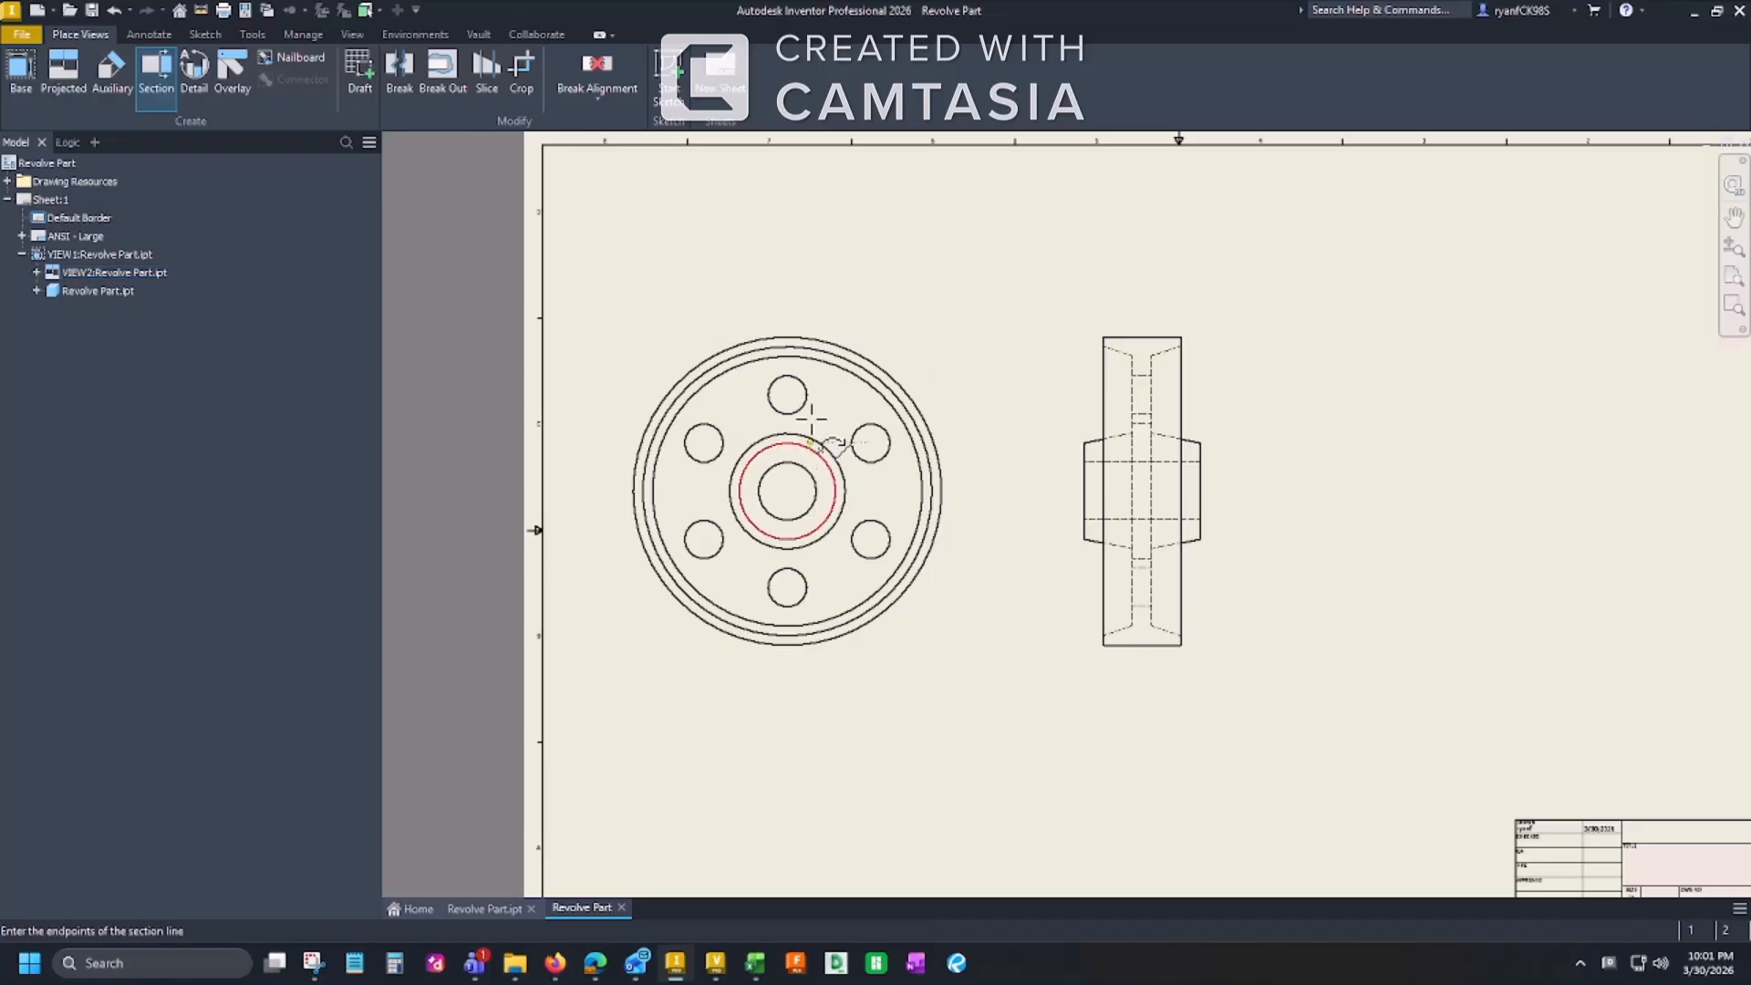
pyautogui.click(788, 308)
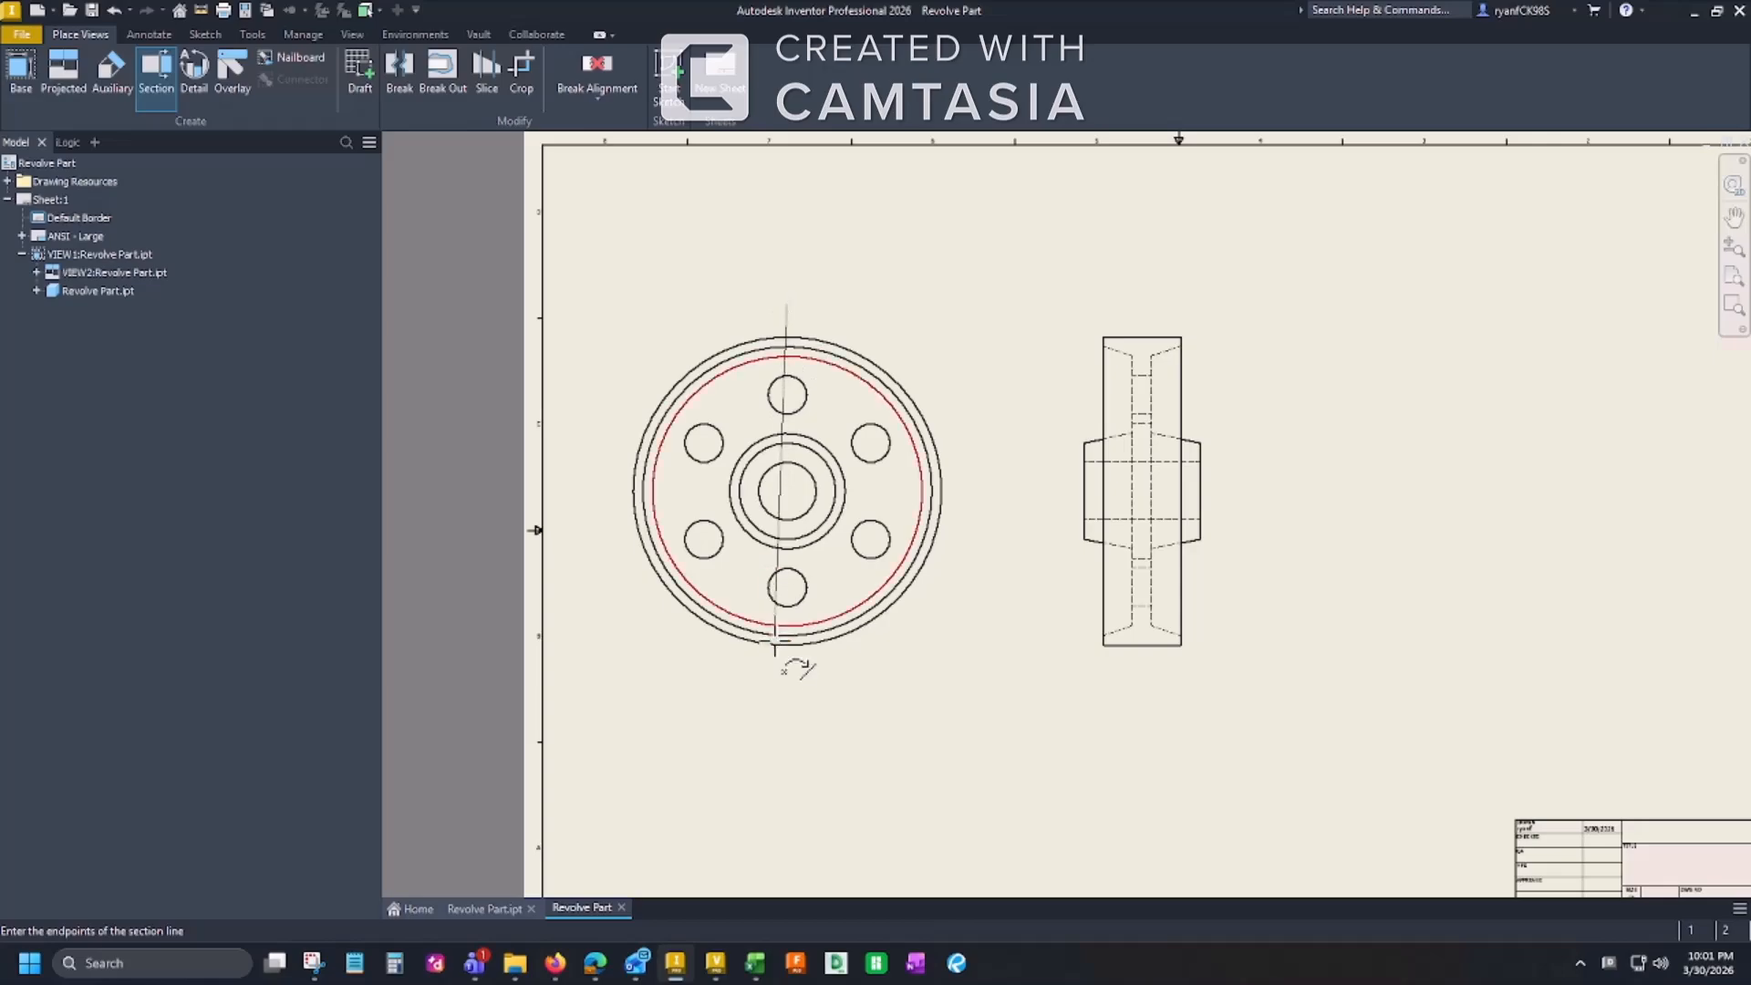
pyautogui.click(788, 675)
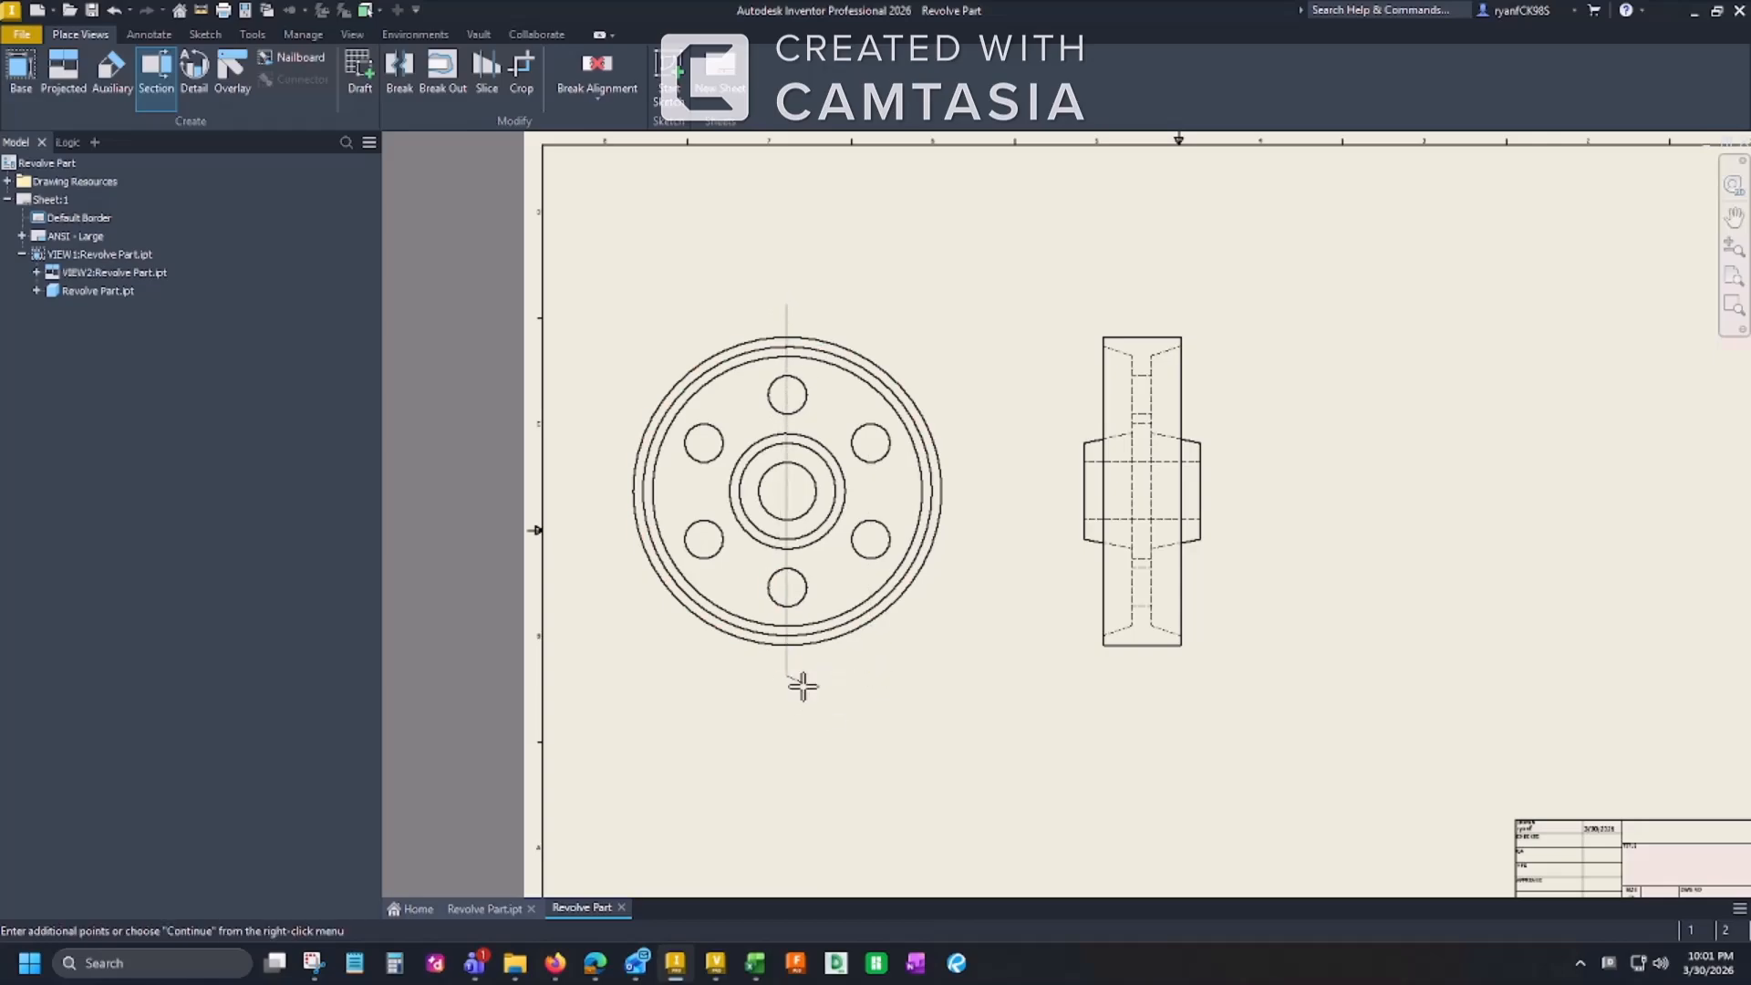
pyautogui.rightClick(855, 682)
pyautogui.click(942, 686)
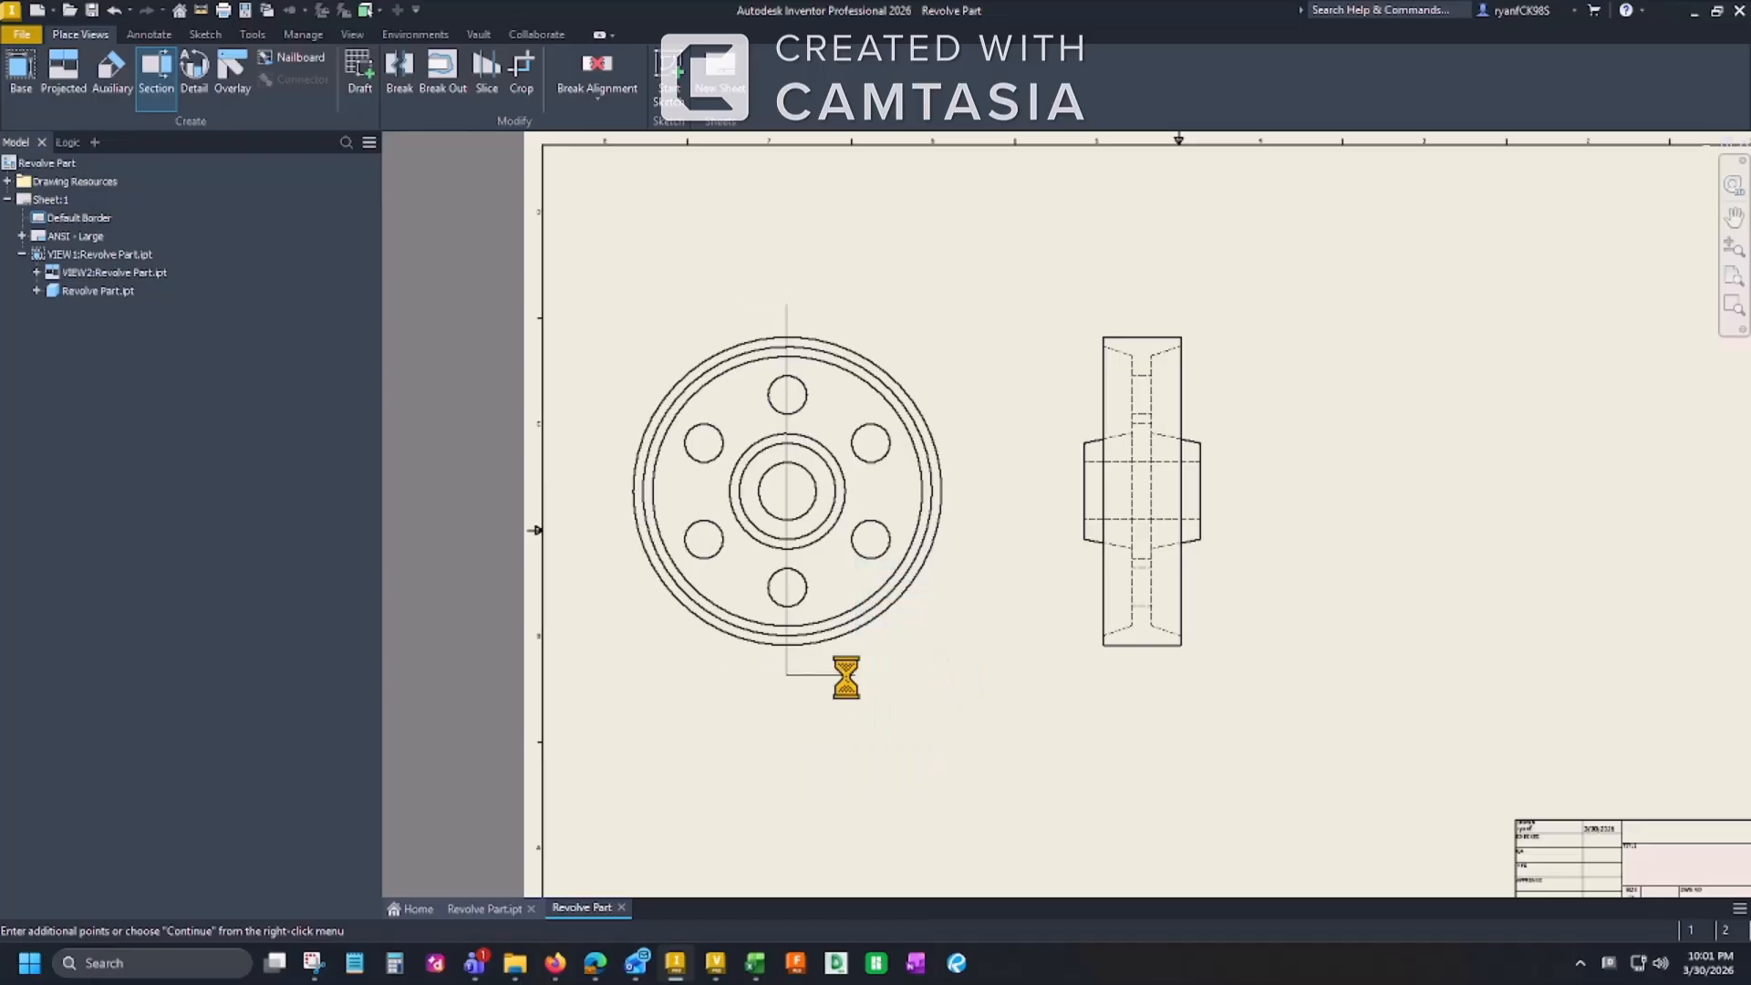
# Step: Place the full-depth section view A at 2:1 scale to the right of the side view, level with the parent view
pyautogui.moveTo(915, 616); pyautogui.dragTo(927, 677, button='middle')
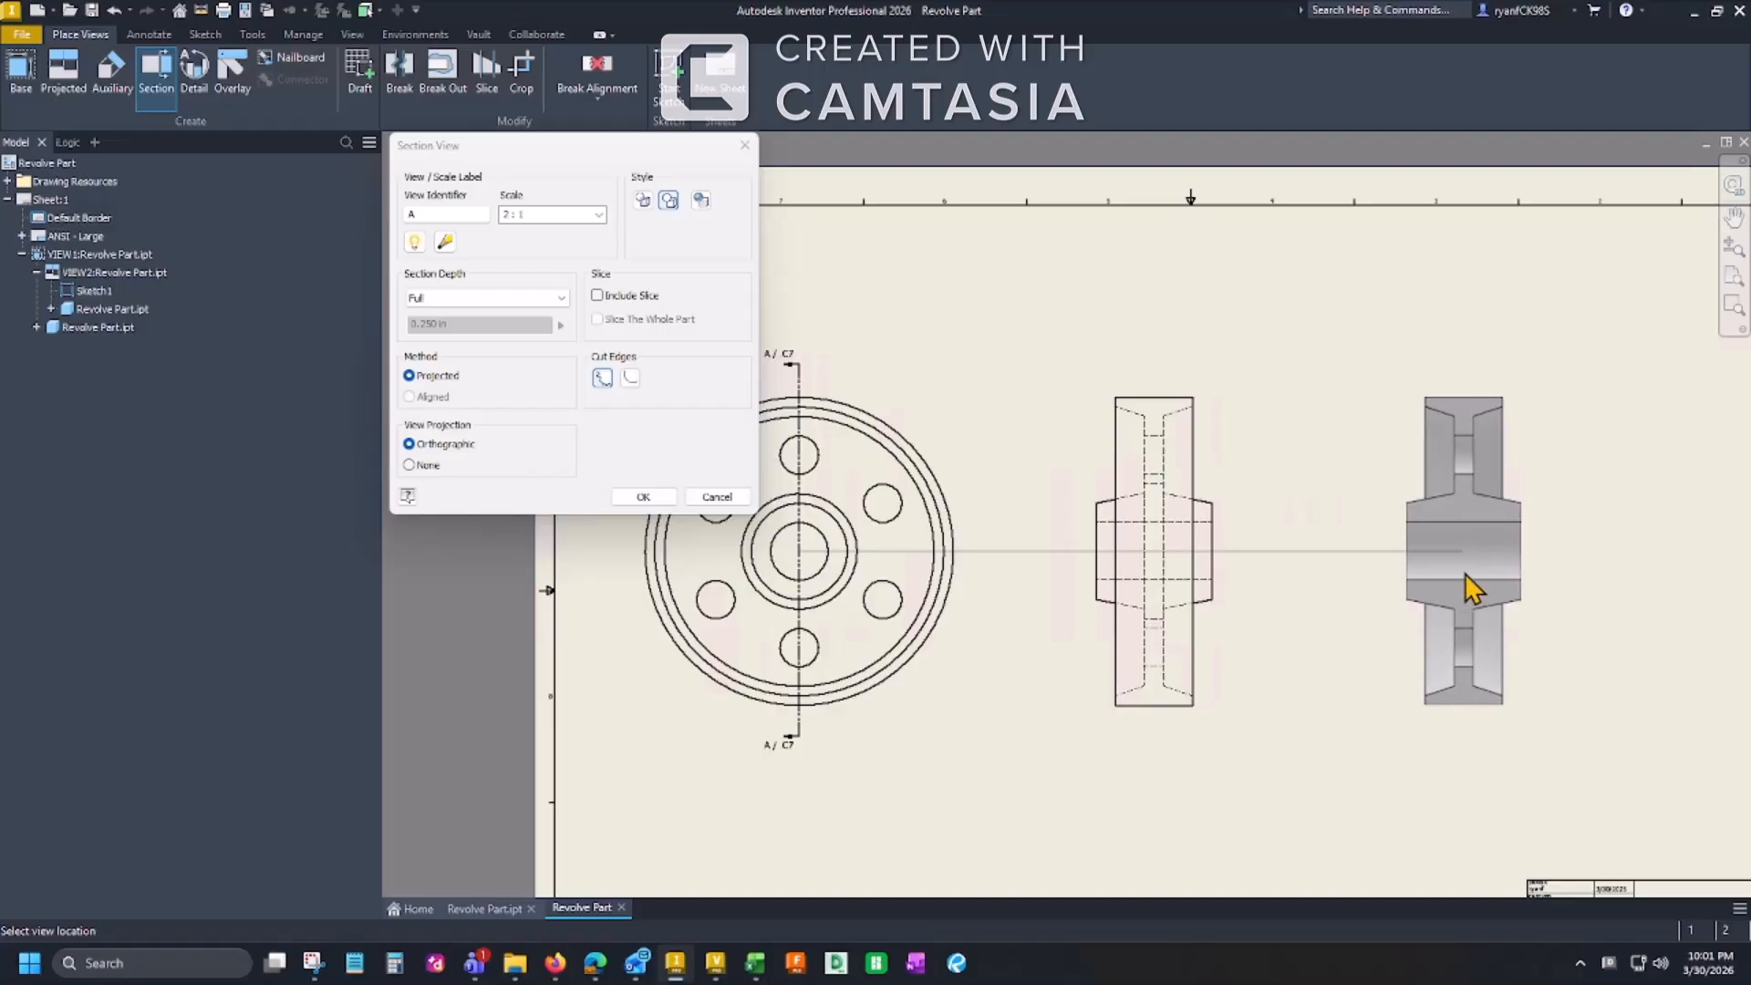
pyautogui.click(1474, 598)
pyautogui.moveTo(1415, 683); pyautogui.dragTo(1200, 675, button='middle')
pyautogui.scroll(3, 1196, 650)
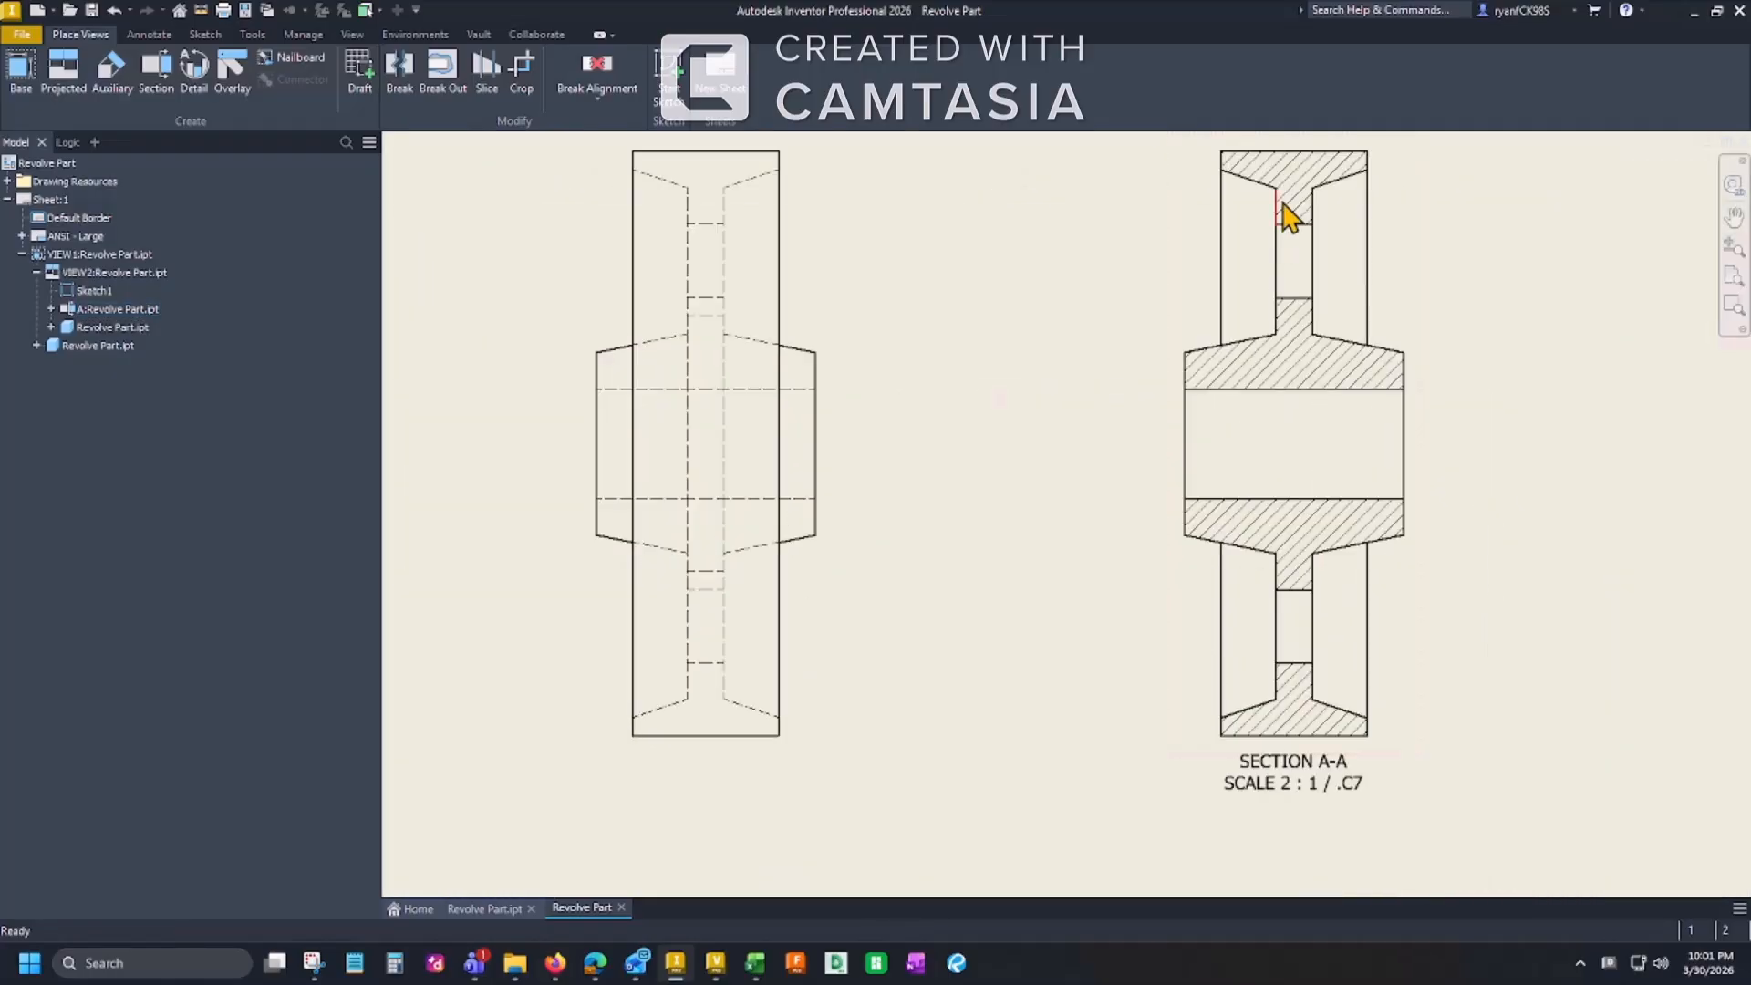
# Step: Move the section A-A label farther below the section view
pyautogui.scroll(-3, 1152, 476)
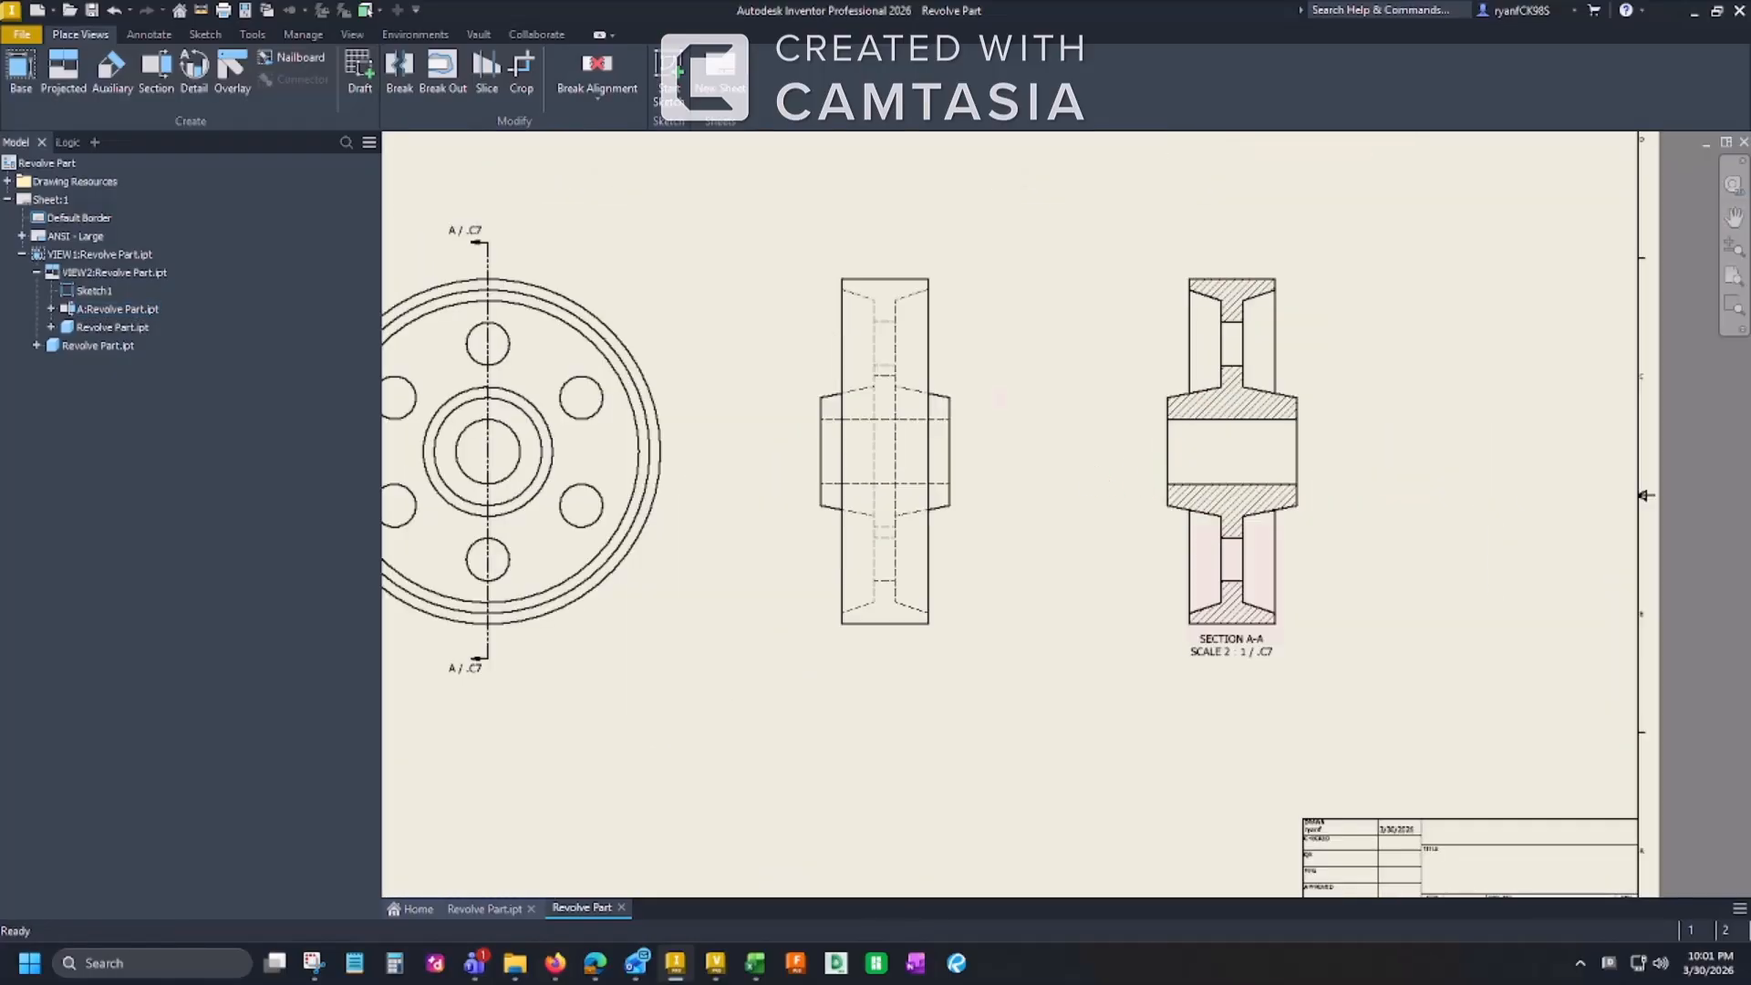
pyautogui.moveTo(1098, 480); pyautogui.dragTo(1151, 518, button='middle')
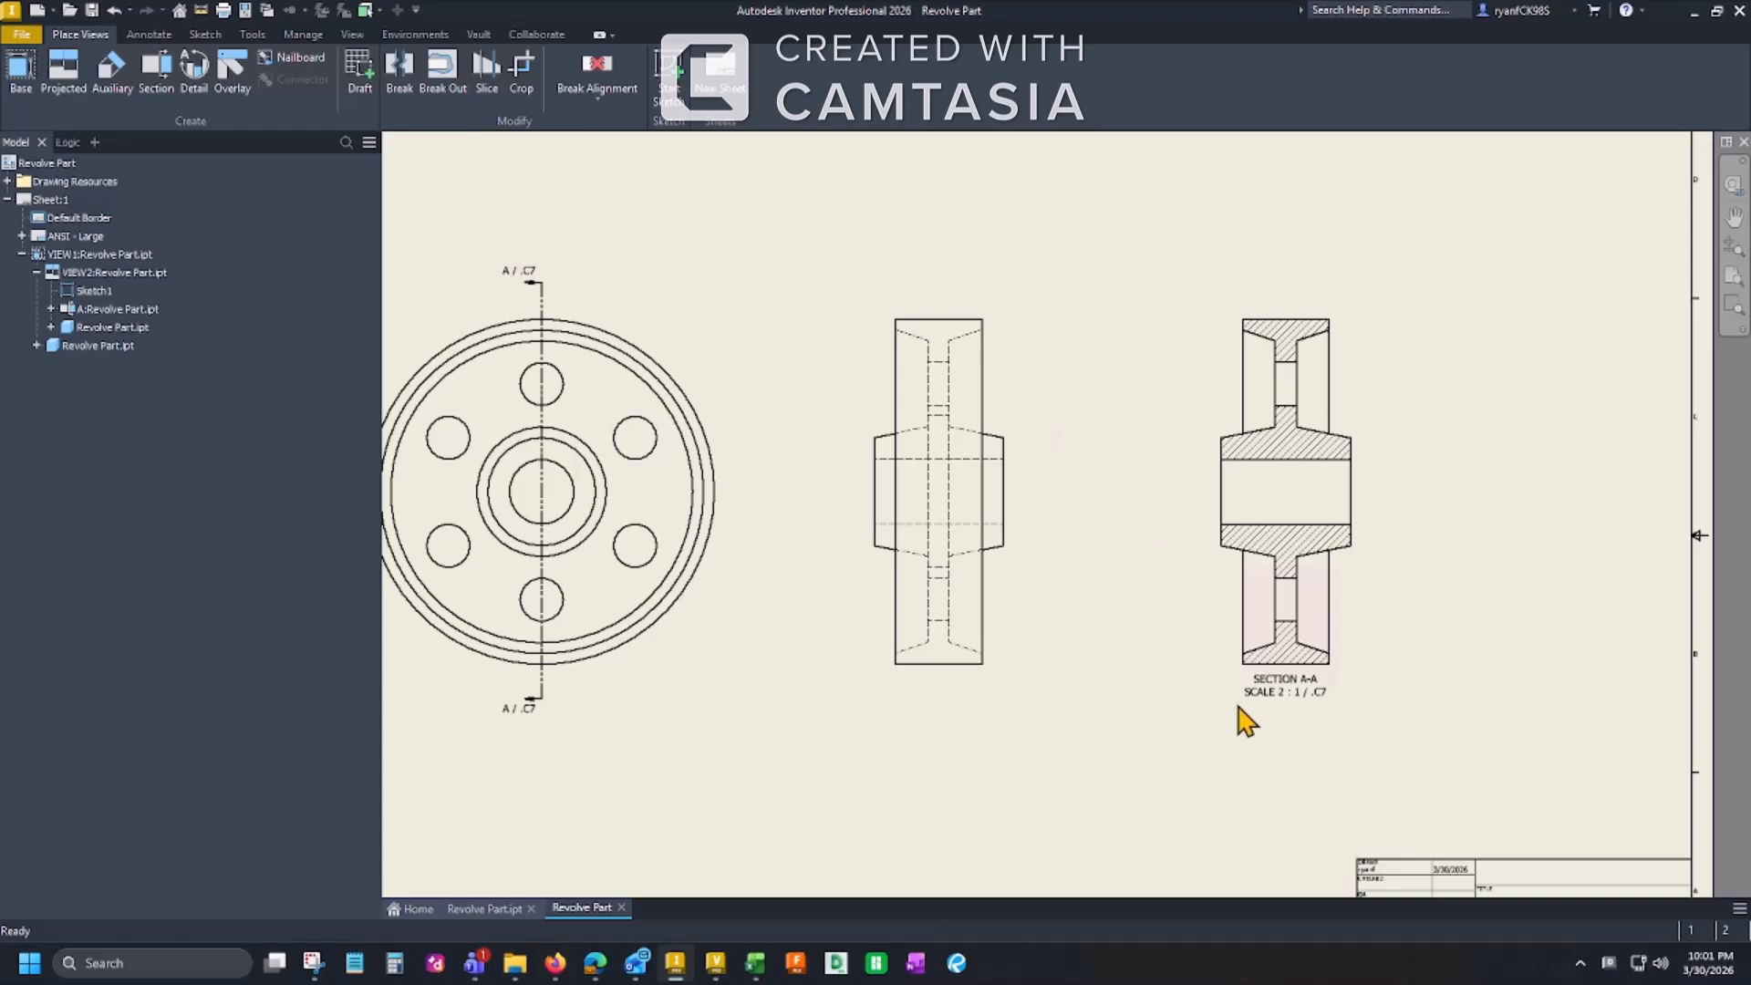
pyautogui.click(1299, 730)
pyautogui.moveTo(1302, 699); pyautogui.dragTo(1302, 746)
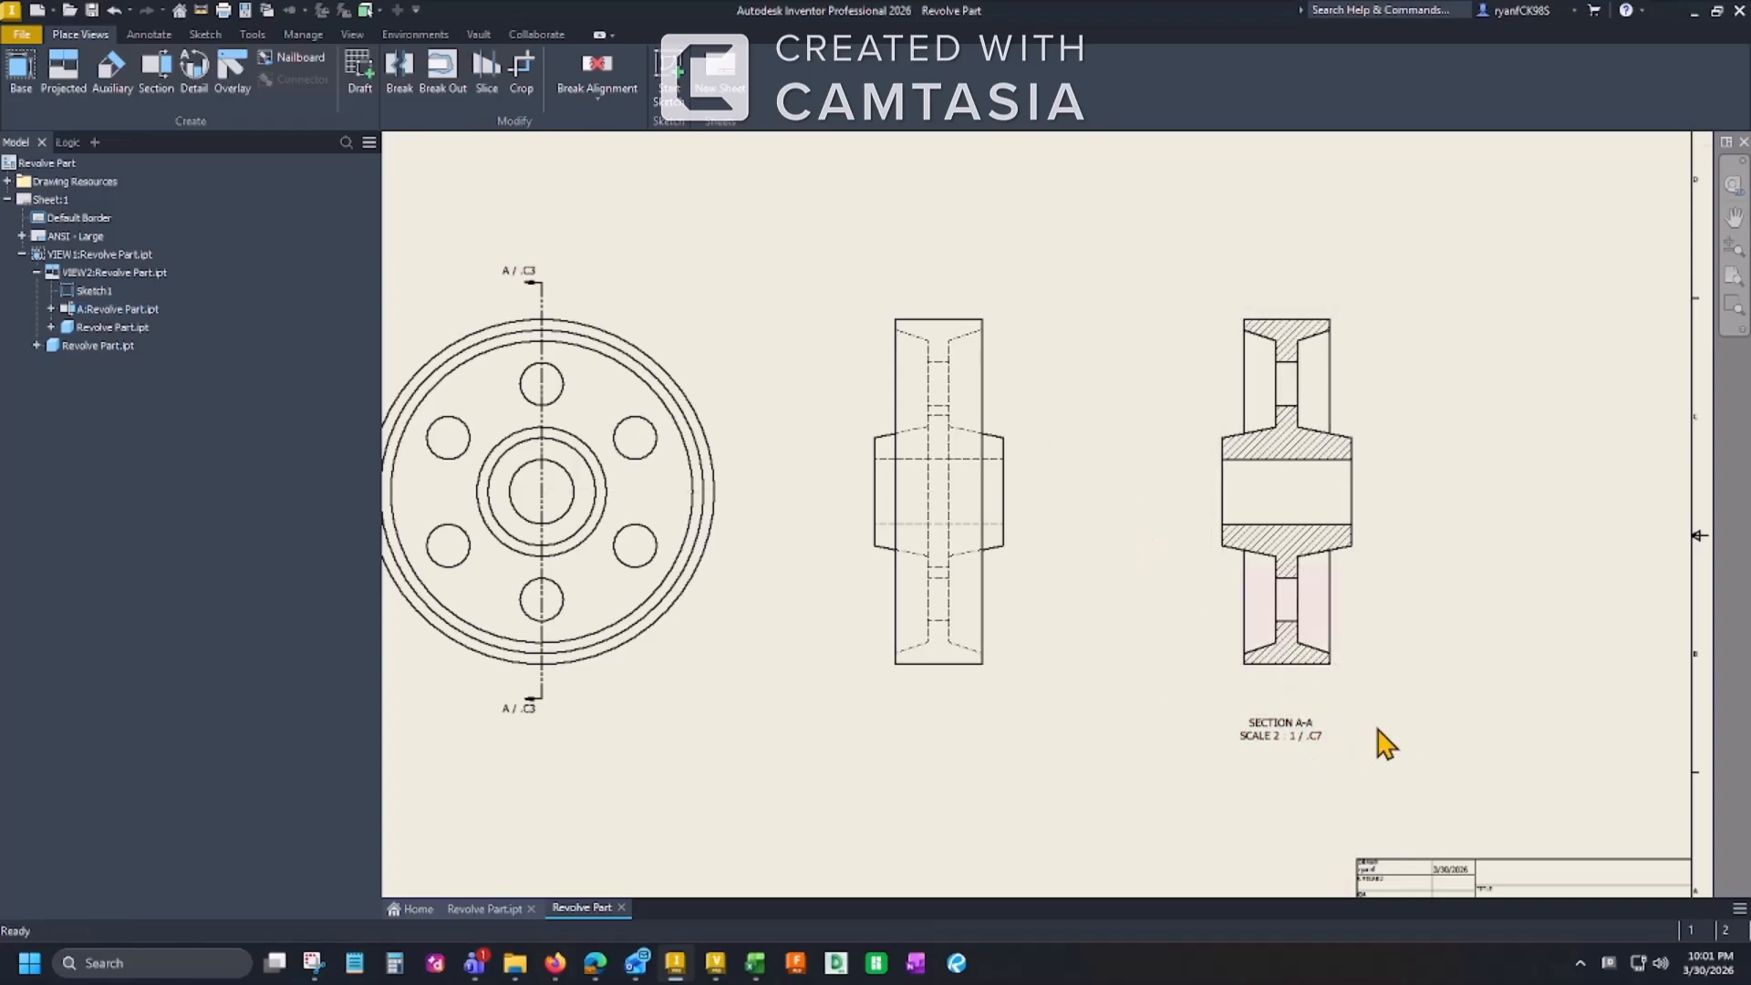
pyautogui.moveTo(1173, 705); pyautogui.dragTo(1270, 723, button='middle')
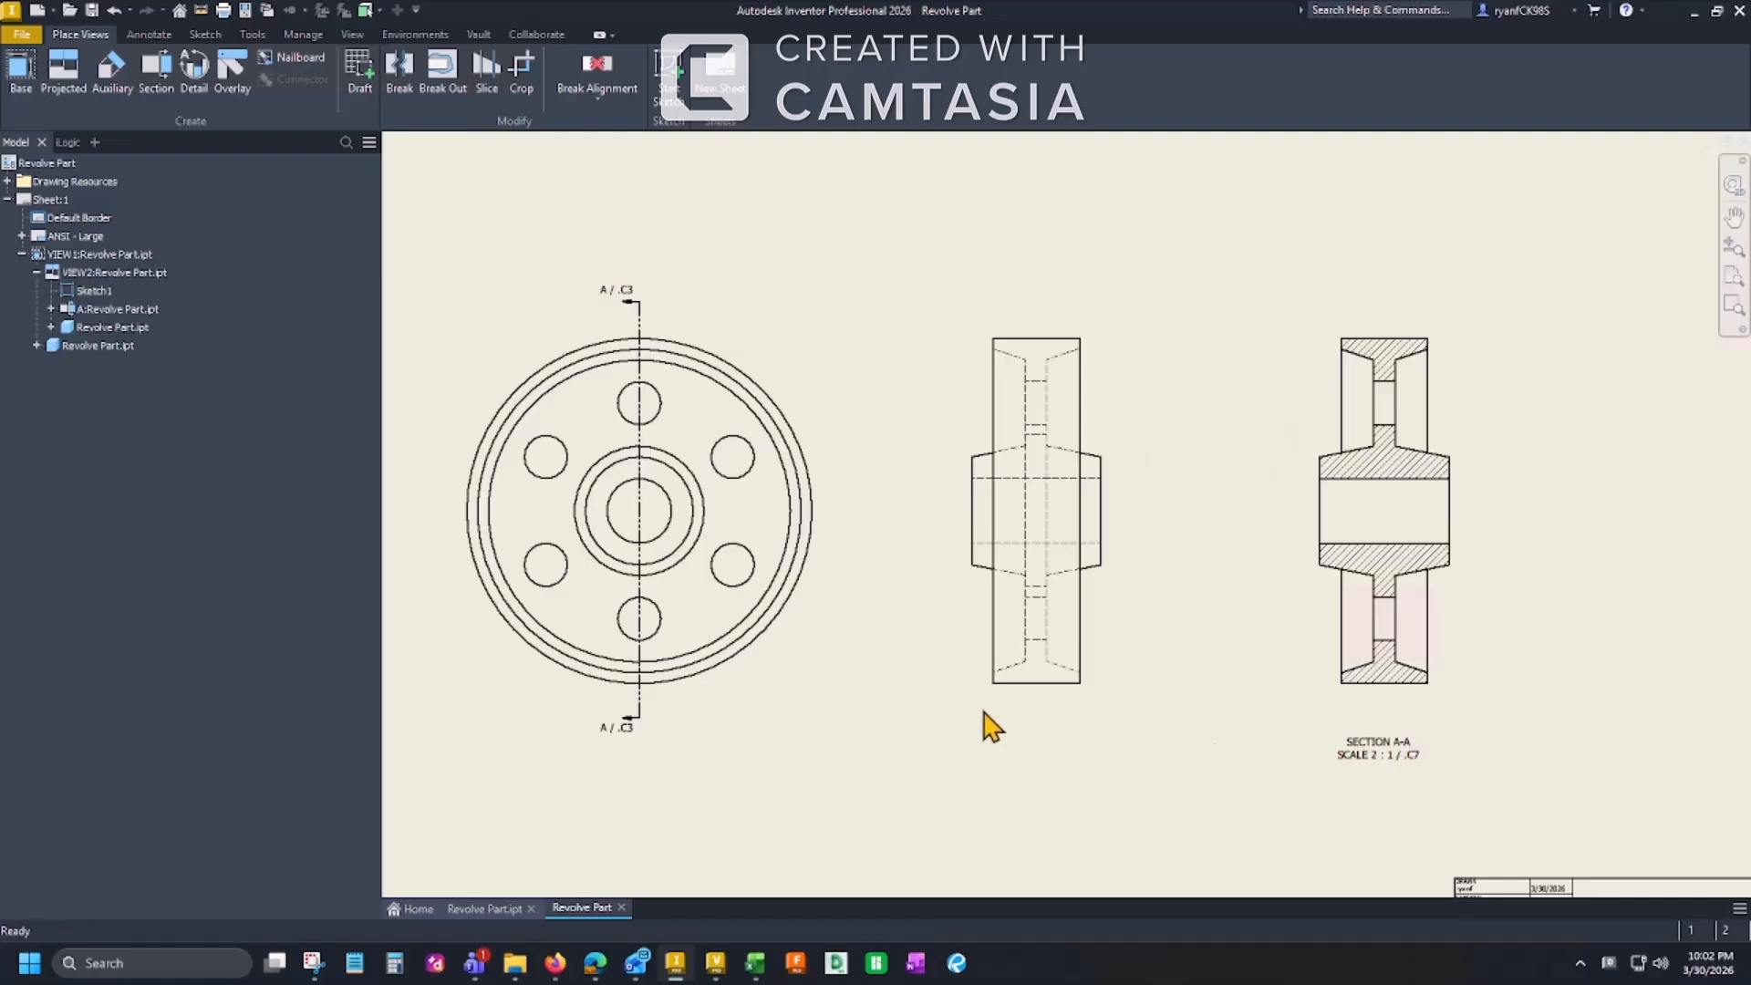
pyautogui.moveTo(982, 708); pyautogui.dragTo(1029, 715, button='middle')
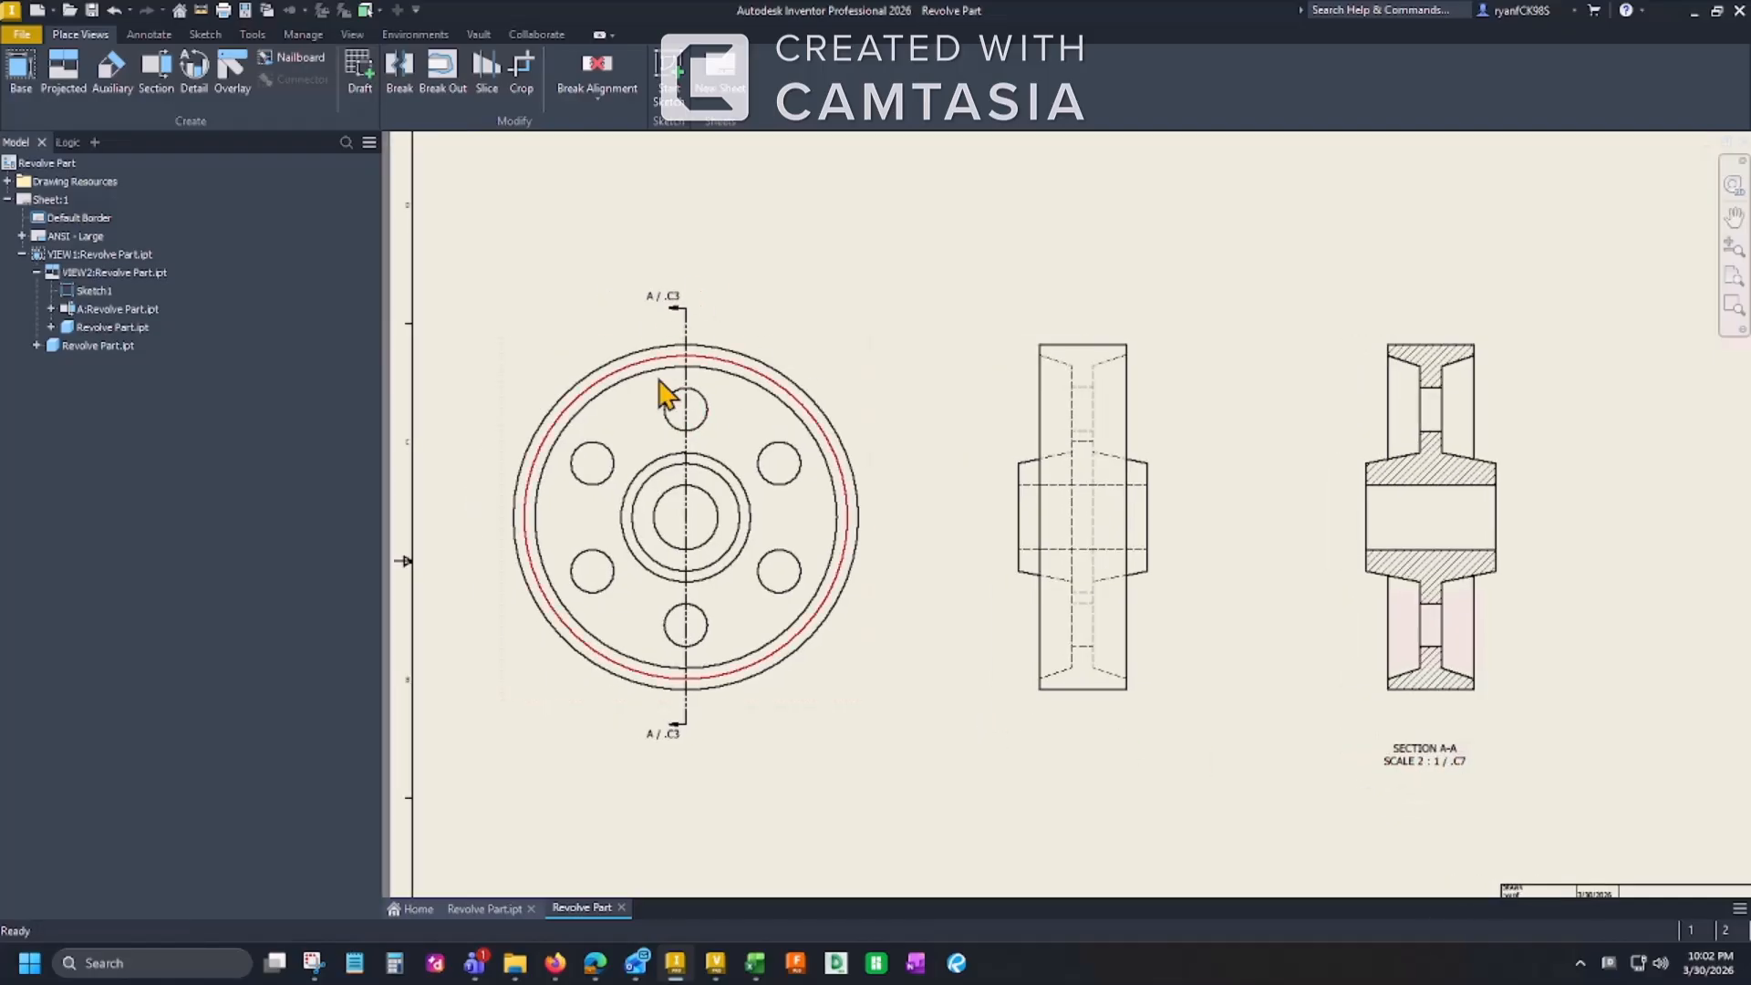
pyautogui.moveTo(691, 326); pyautogui.dragTo(693, 343)
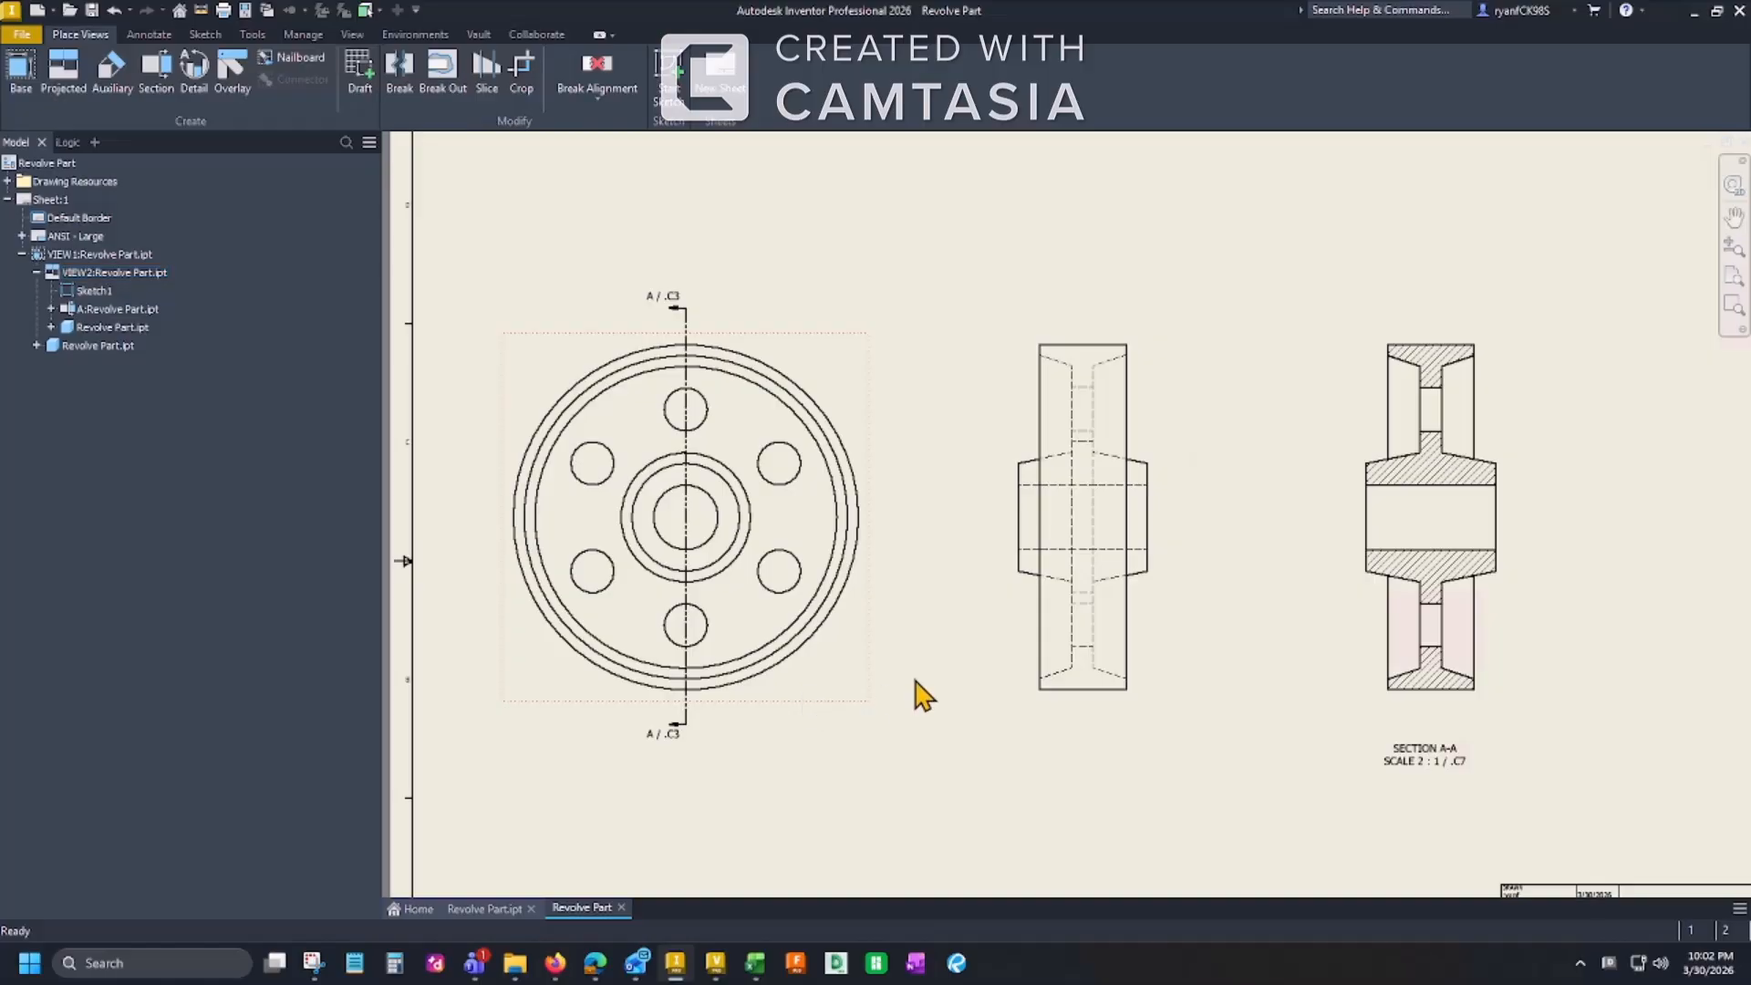
# Step: Dimension the angle between the sloped inner rim edge and the web's left edge in the lower half of section A-A
pyautogui.scroll(5, 1458, 730)
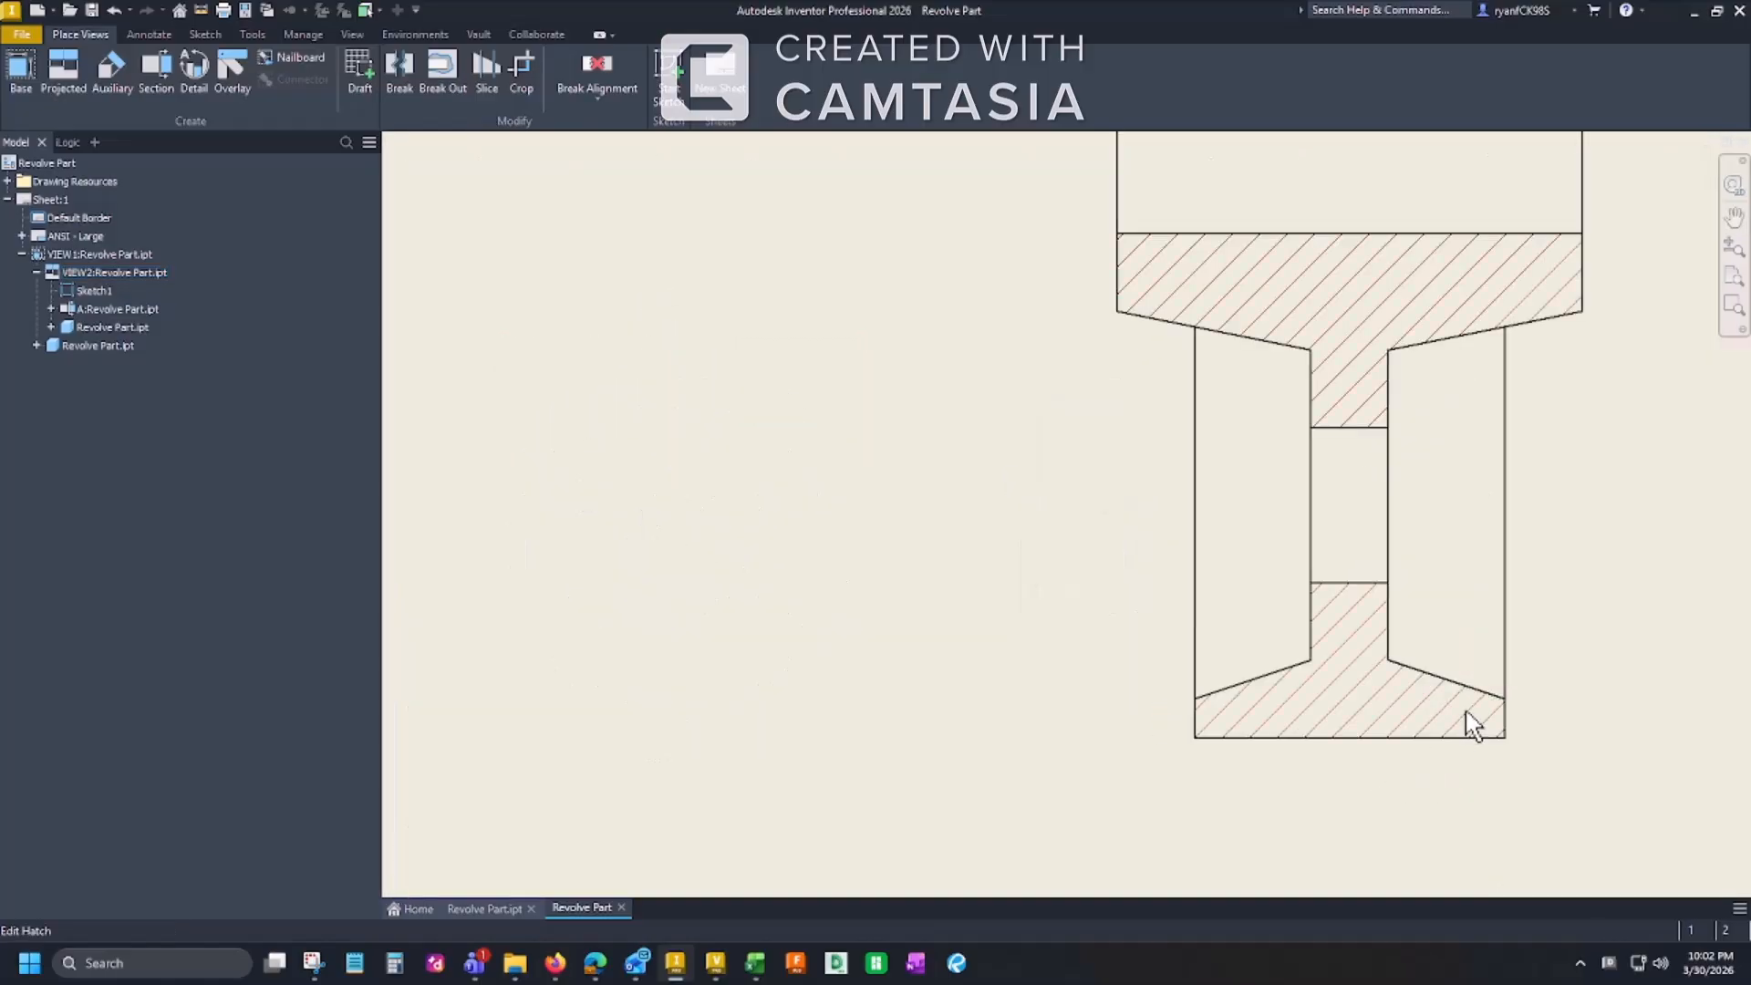
pyautogui.scroll(3, 1462, 708)
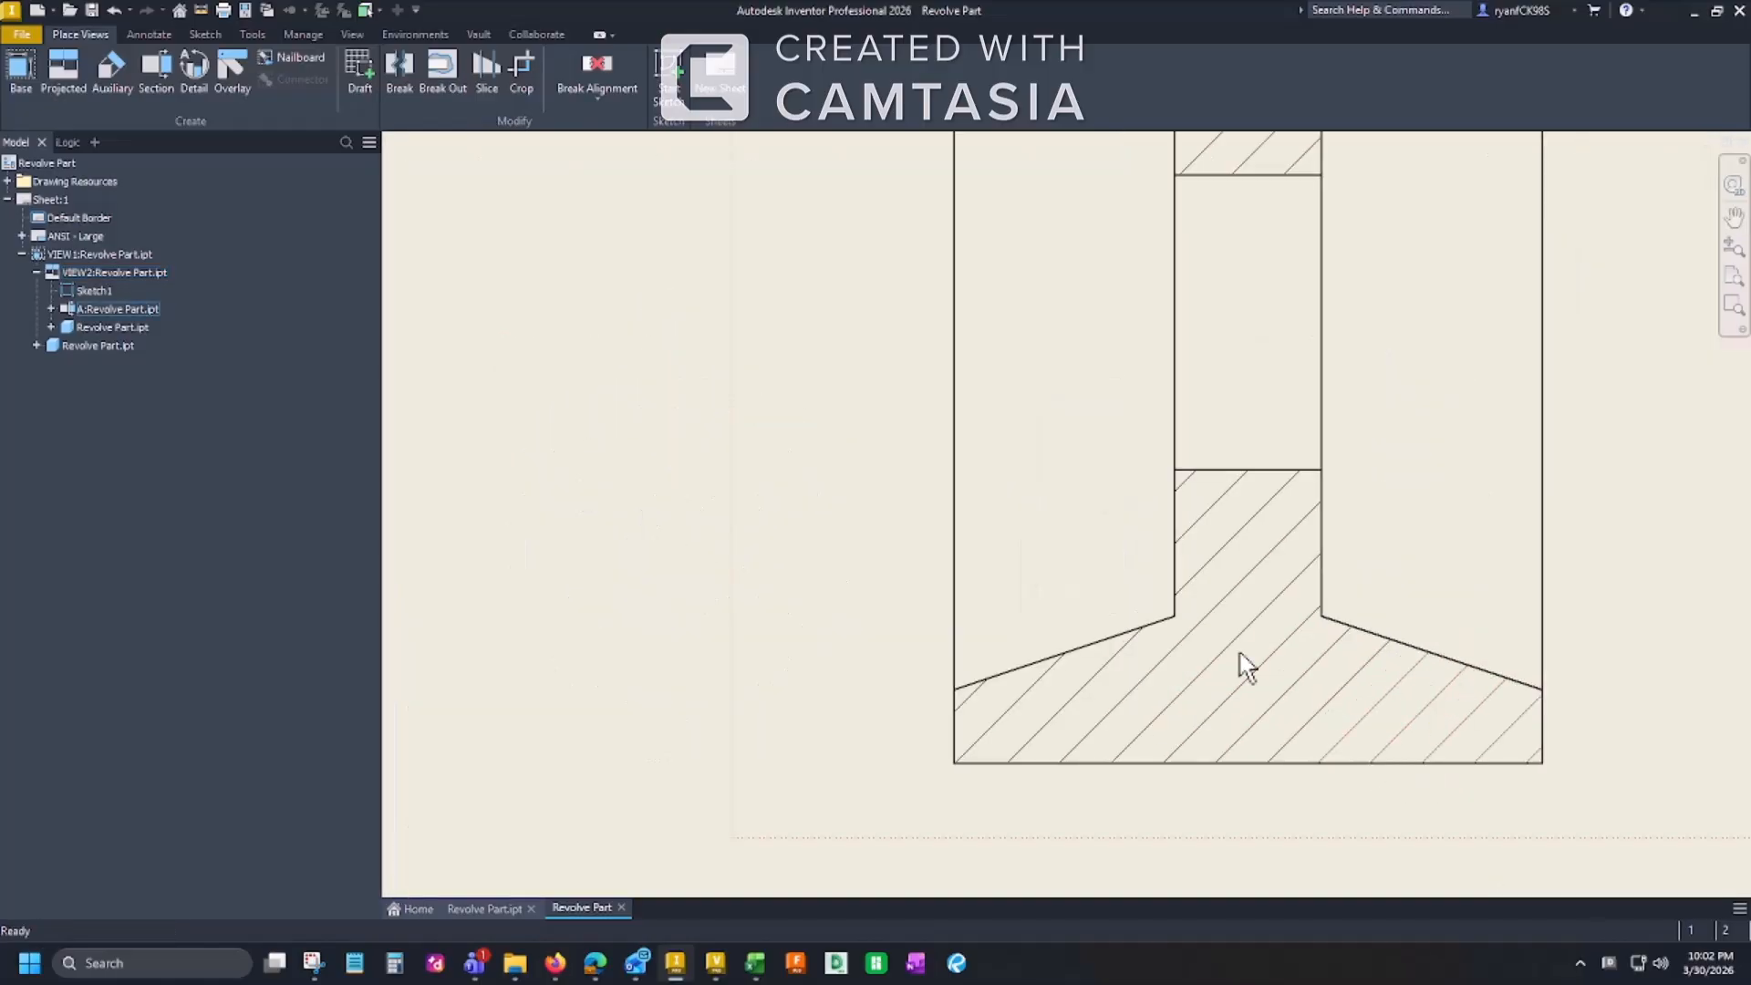
pyautogui.click(1085, 653)
pyautogui.click(1186, 543)
pyautogui.scroll(-5, 1185, 538)
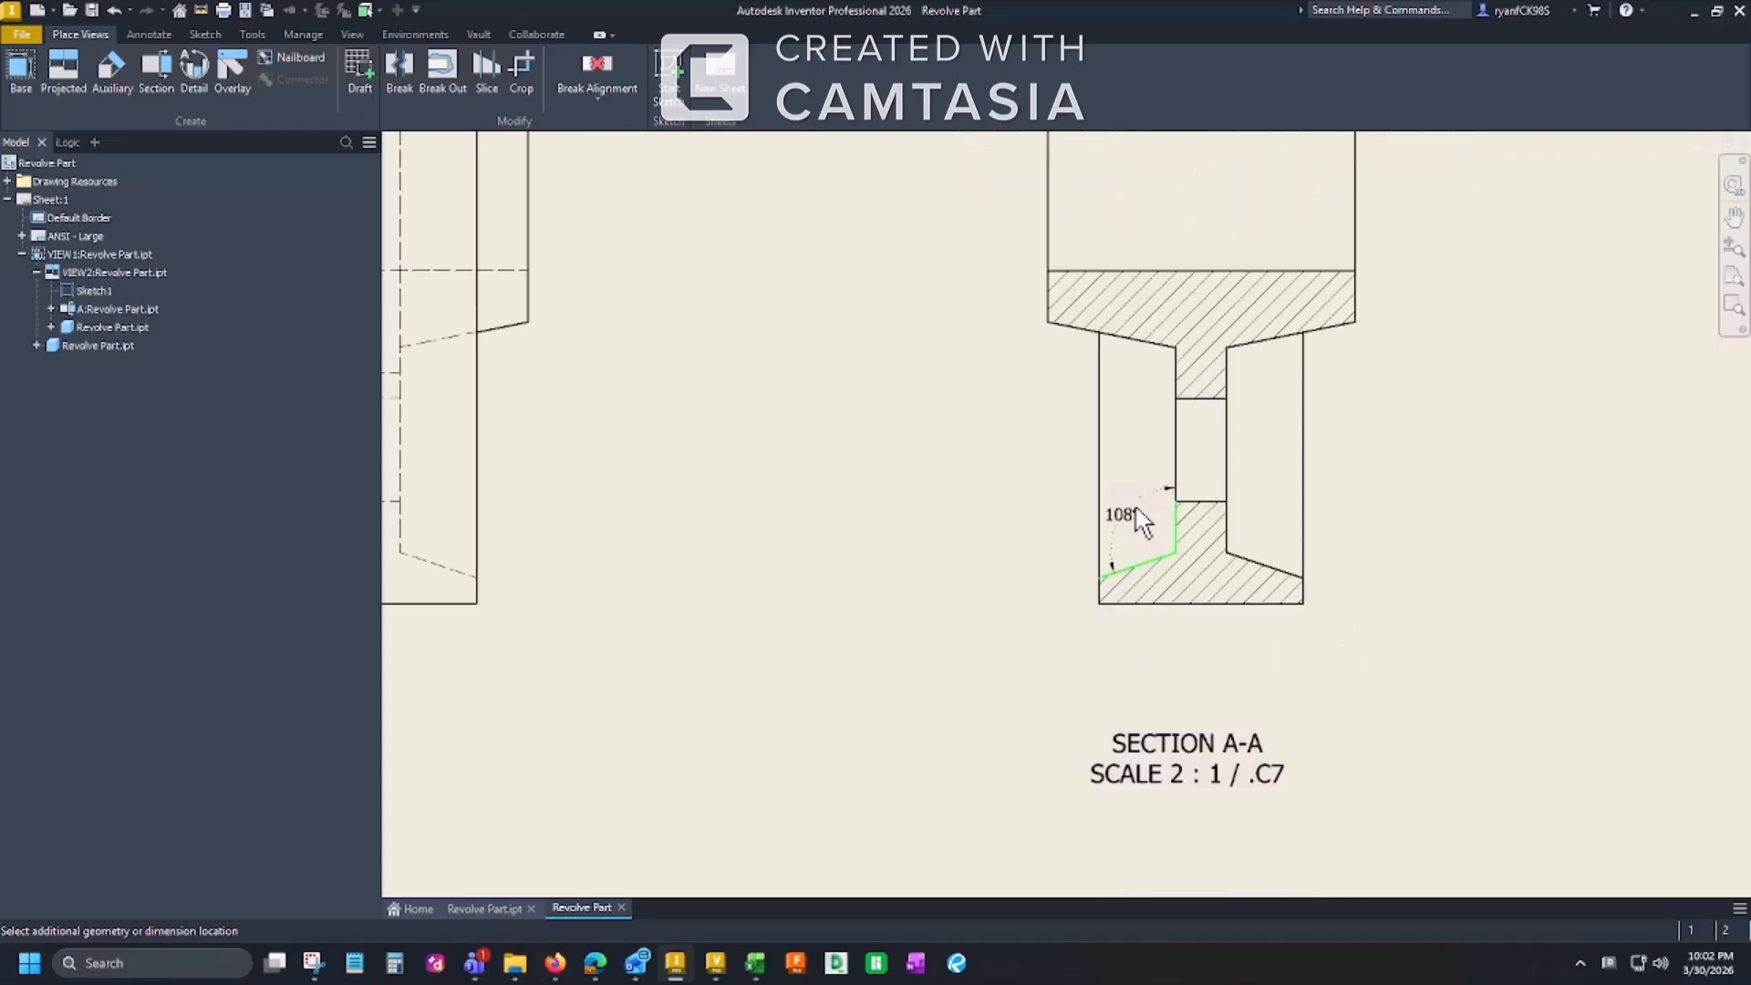
pyautogui.click(1079, 508)
pyautogui.scroll(-3, 1049, 583)
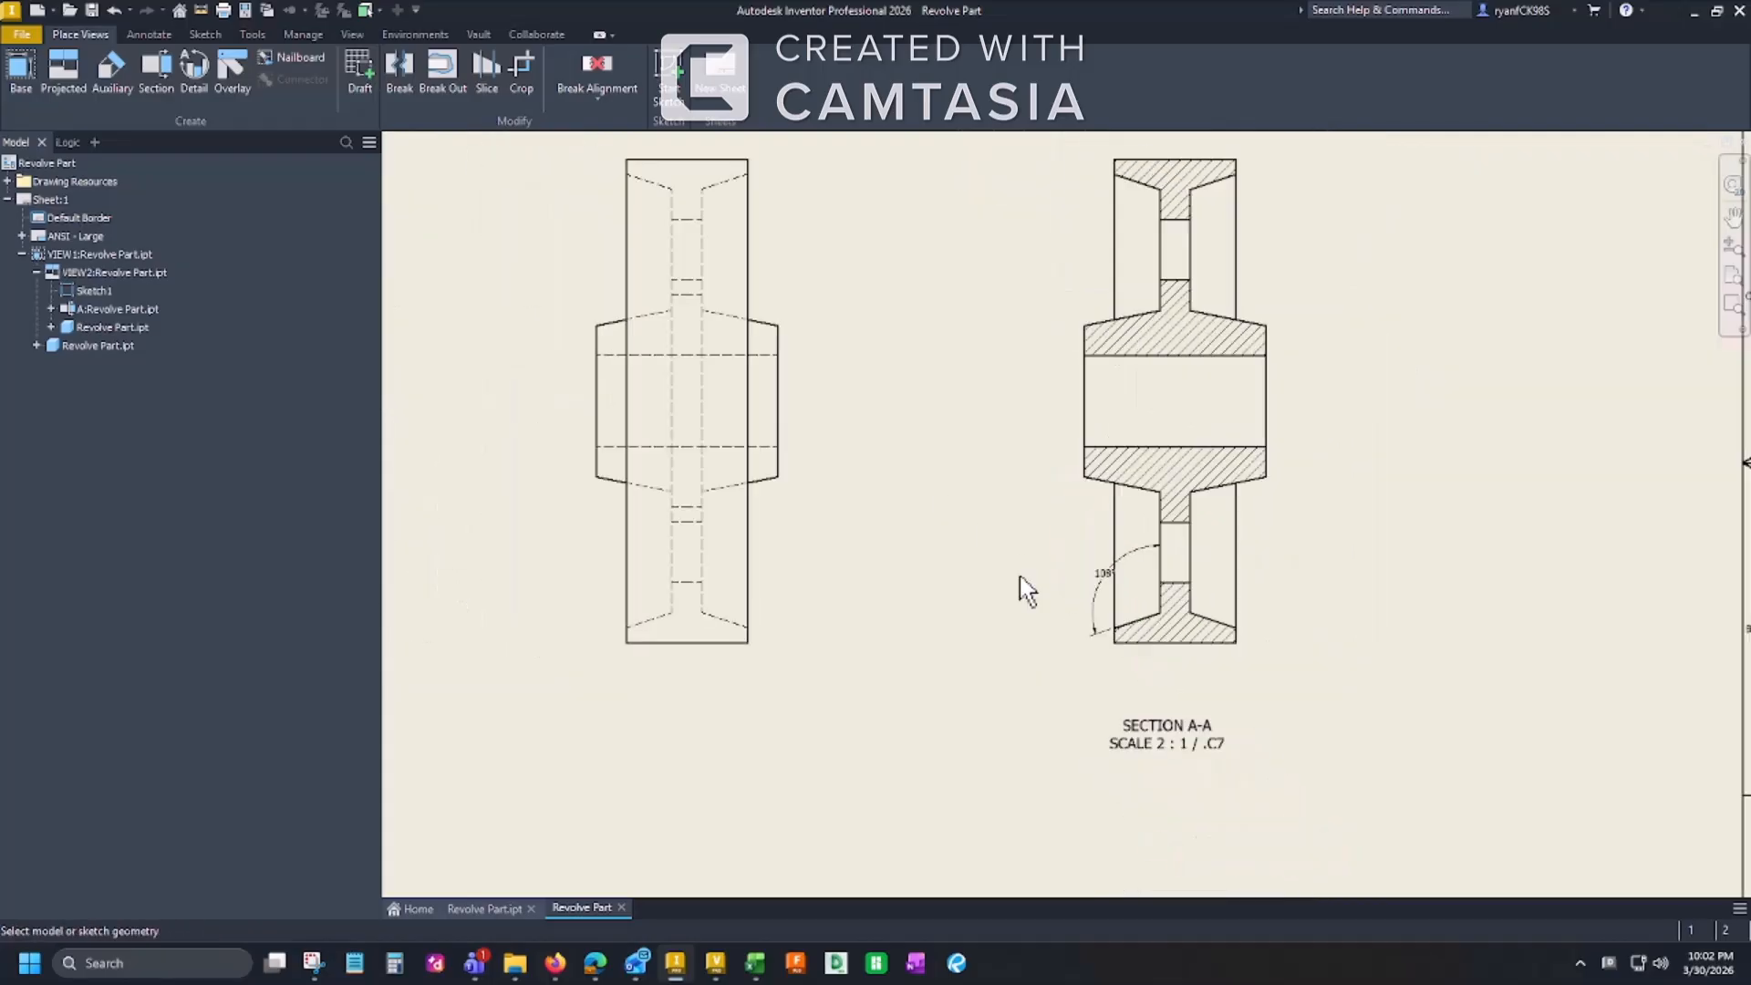
pyautogui.moveTo(1020, 576); pyautogui.dragTo(1040, 595, button='middle')
pyautogui.press('Escape')
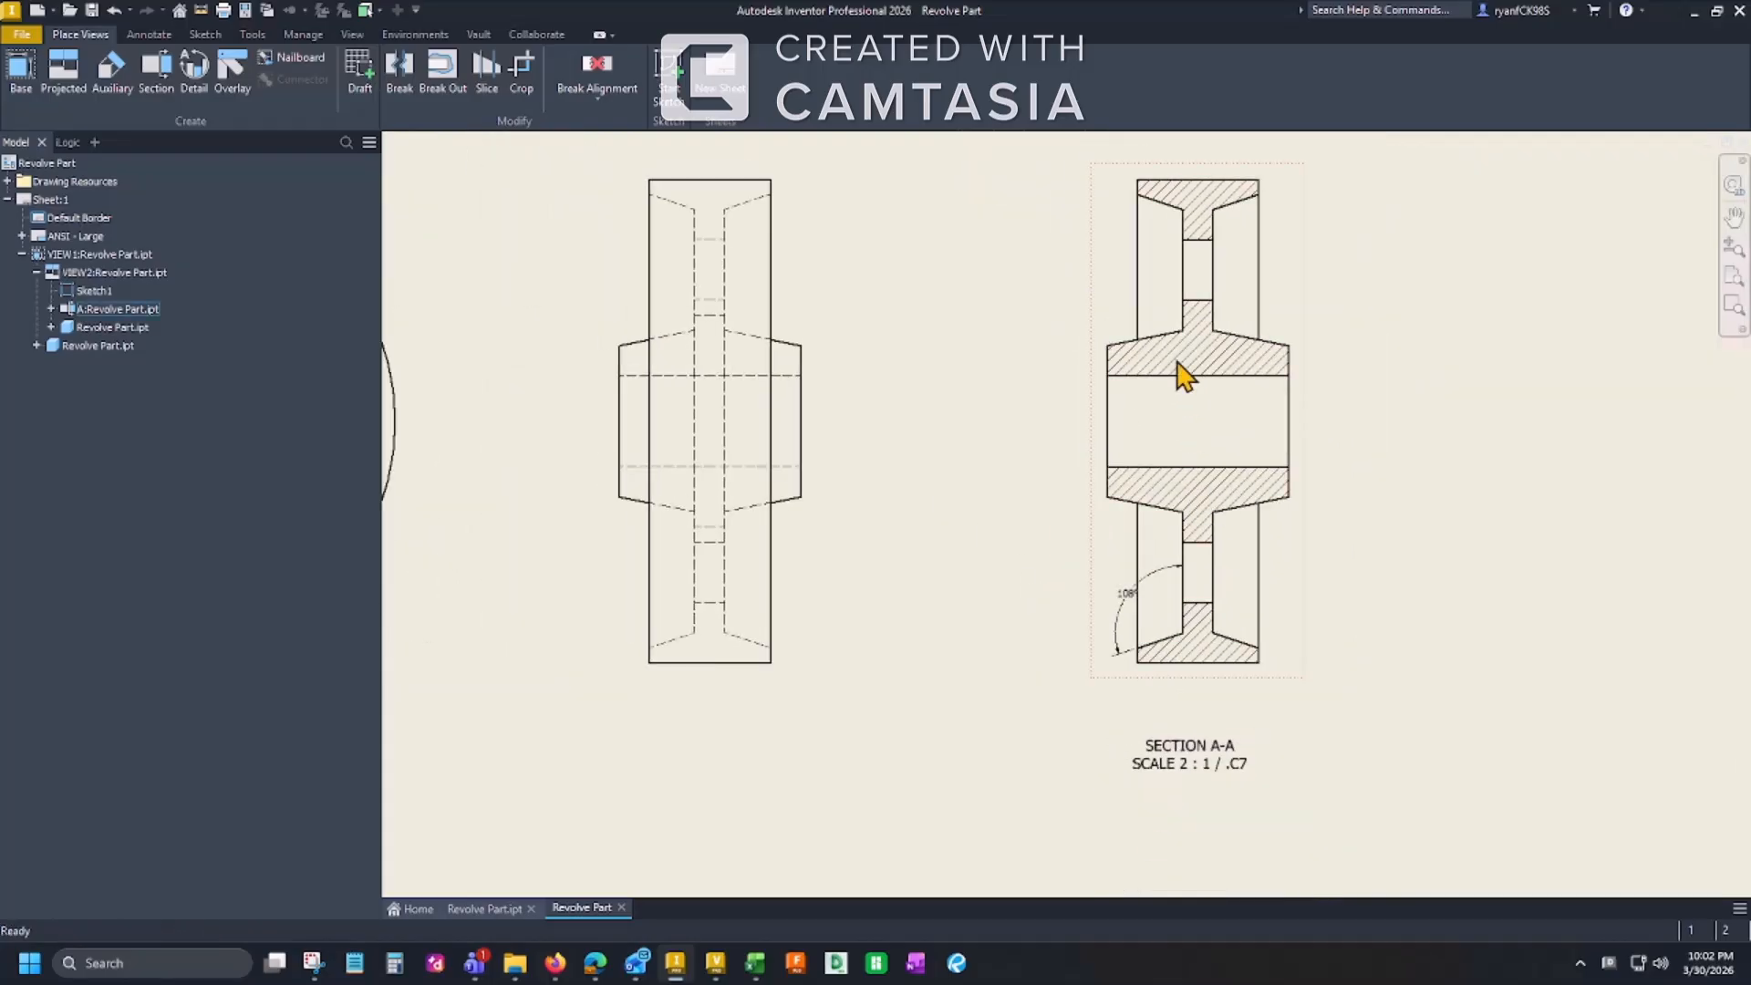
pyautogui.moveTo(939, 392)
pyautogui.mouseDown(button='middle')
pyautogui.moveTo(1105, 501)
pyautogui.moveTo(1131, 500)
pyautogui.mouseUp(button='middle')
pyautogui.scroll(-3, 1096, 488)
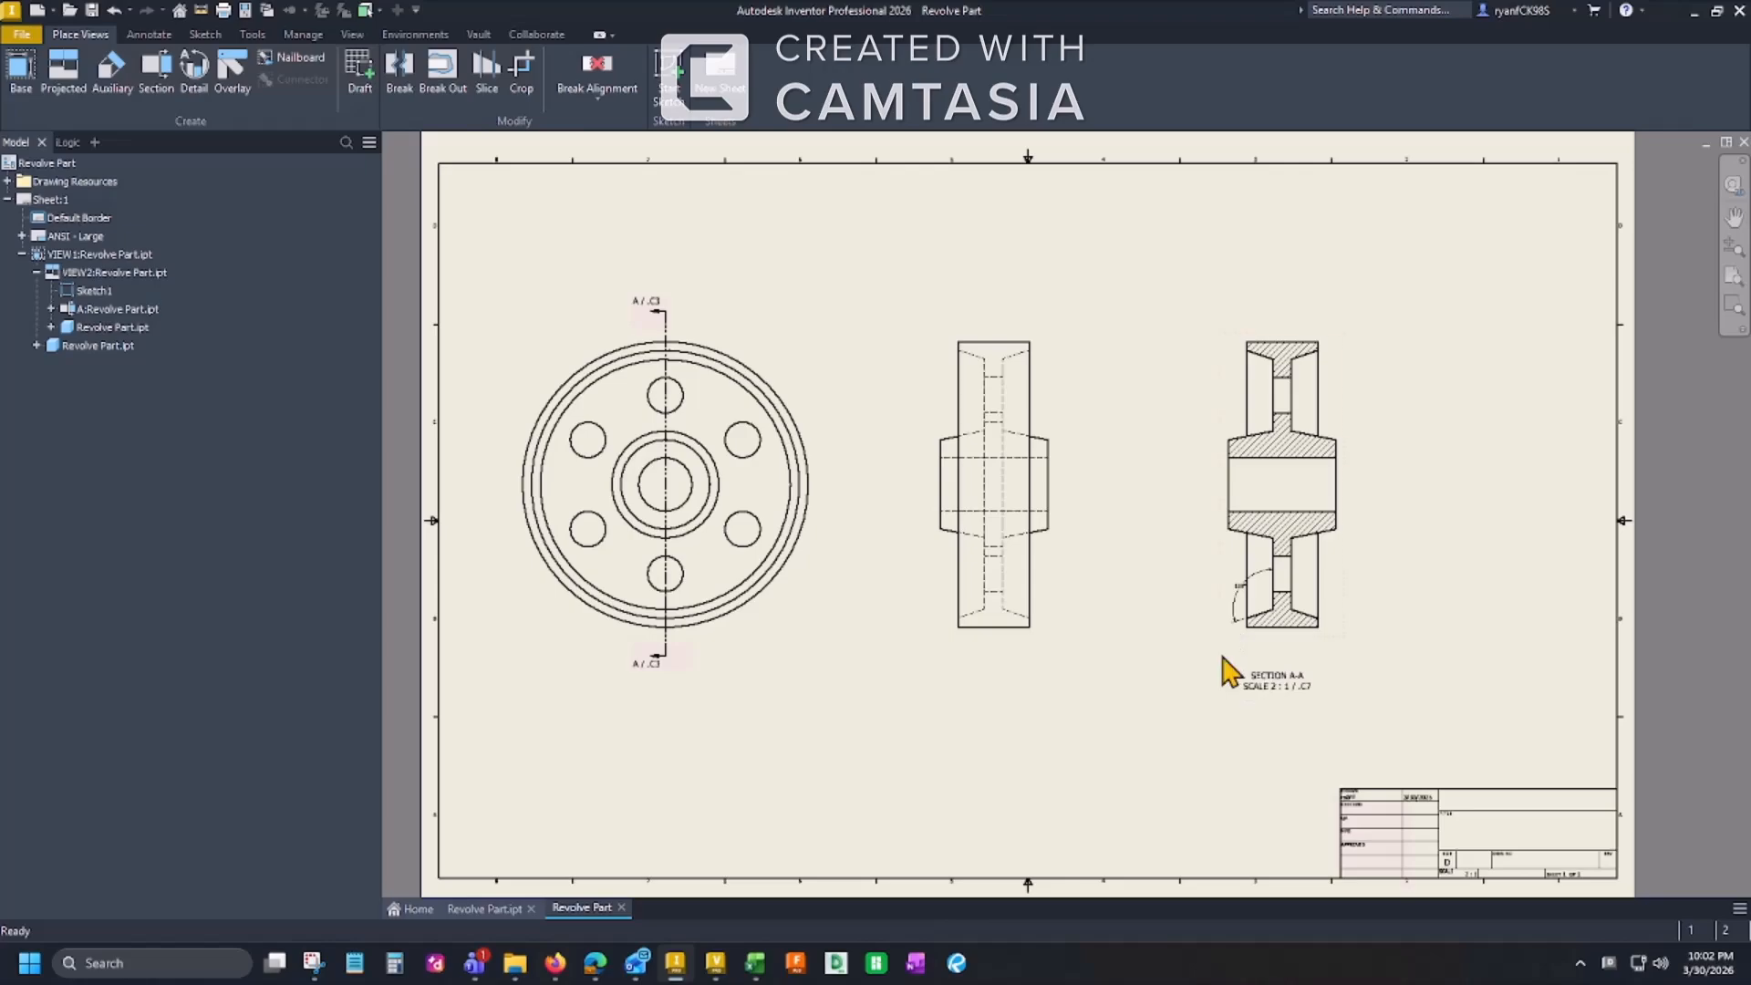
pyautogui.scroll(3, 1282, 585)
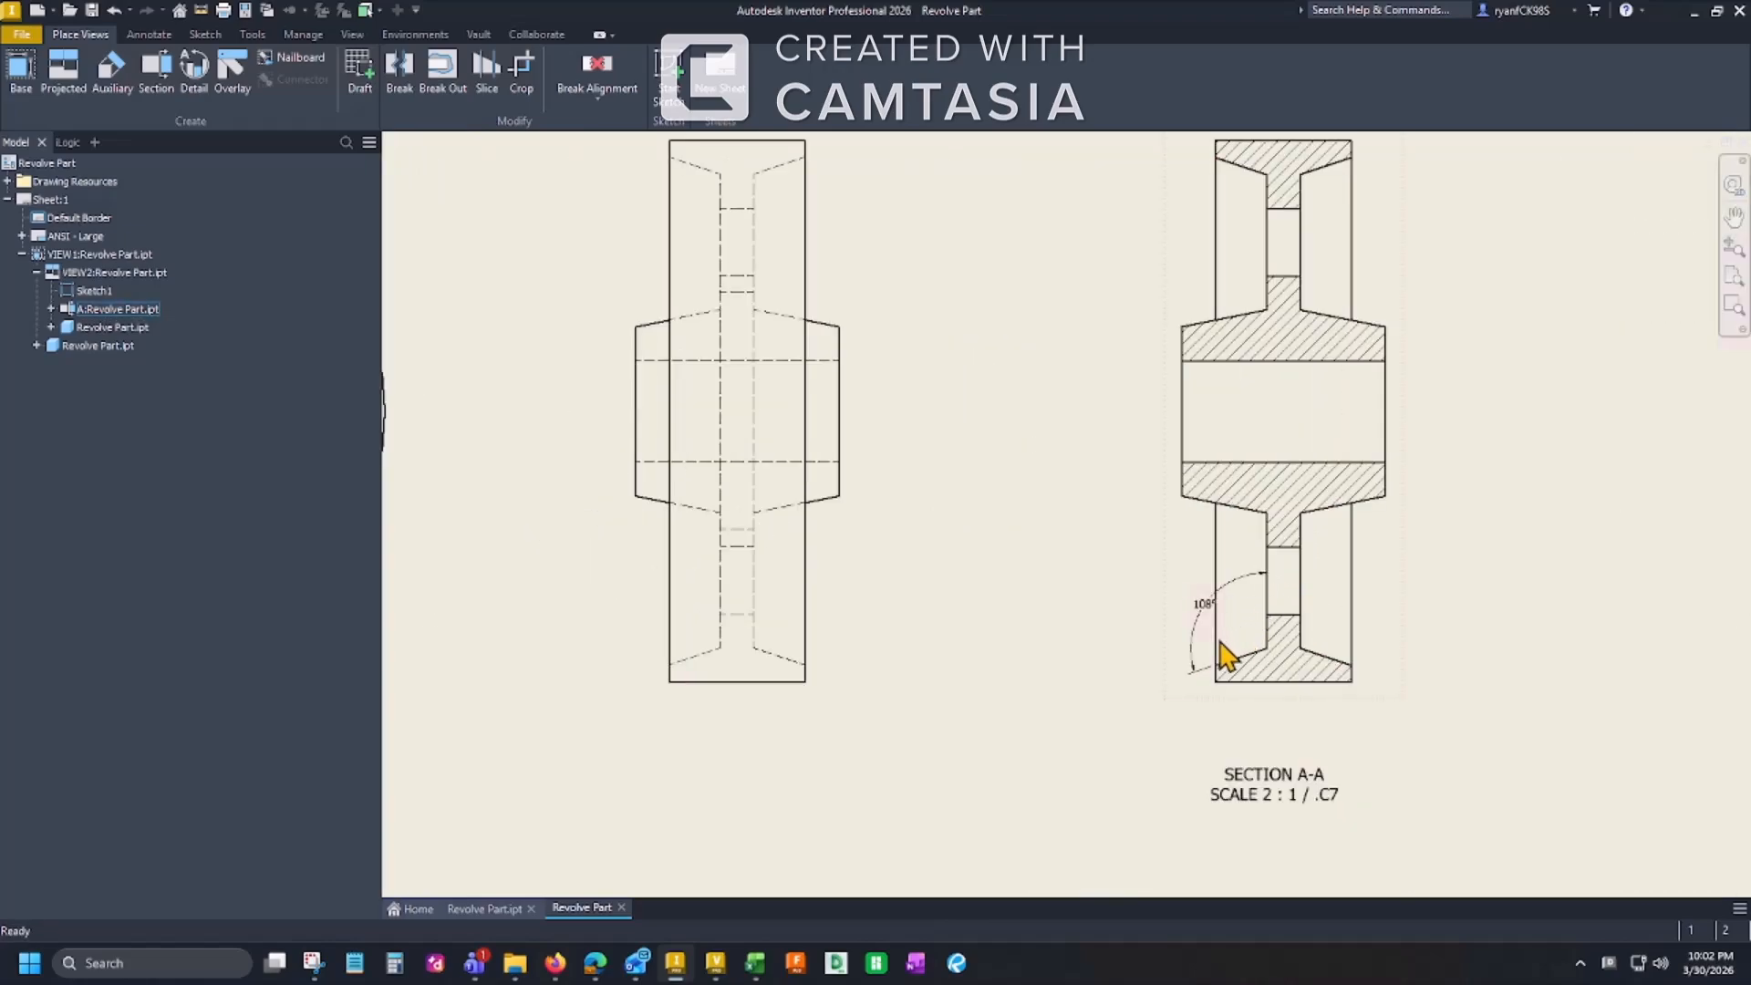
pyautogui.moveTo(950, 586); pyautogui.dragTo(1170, 631, button='middle')
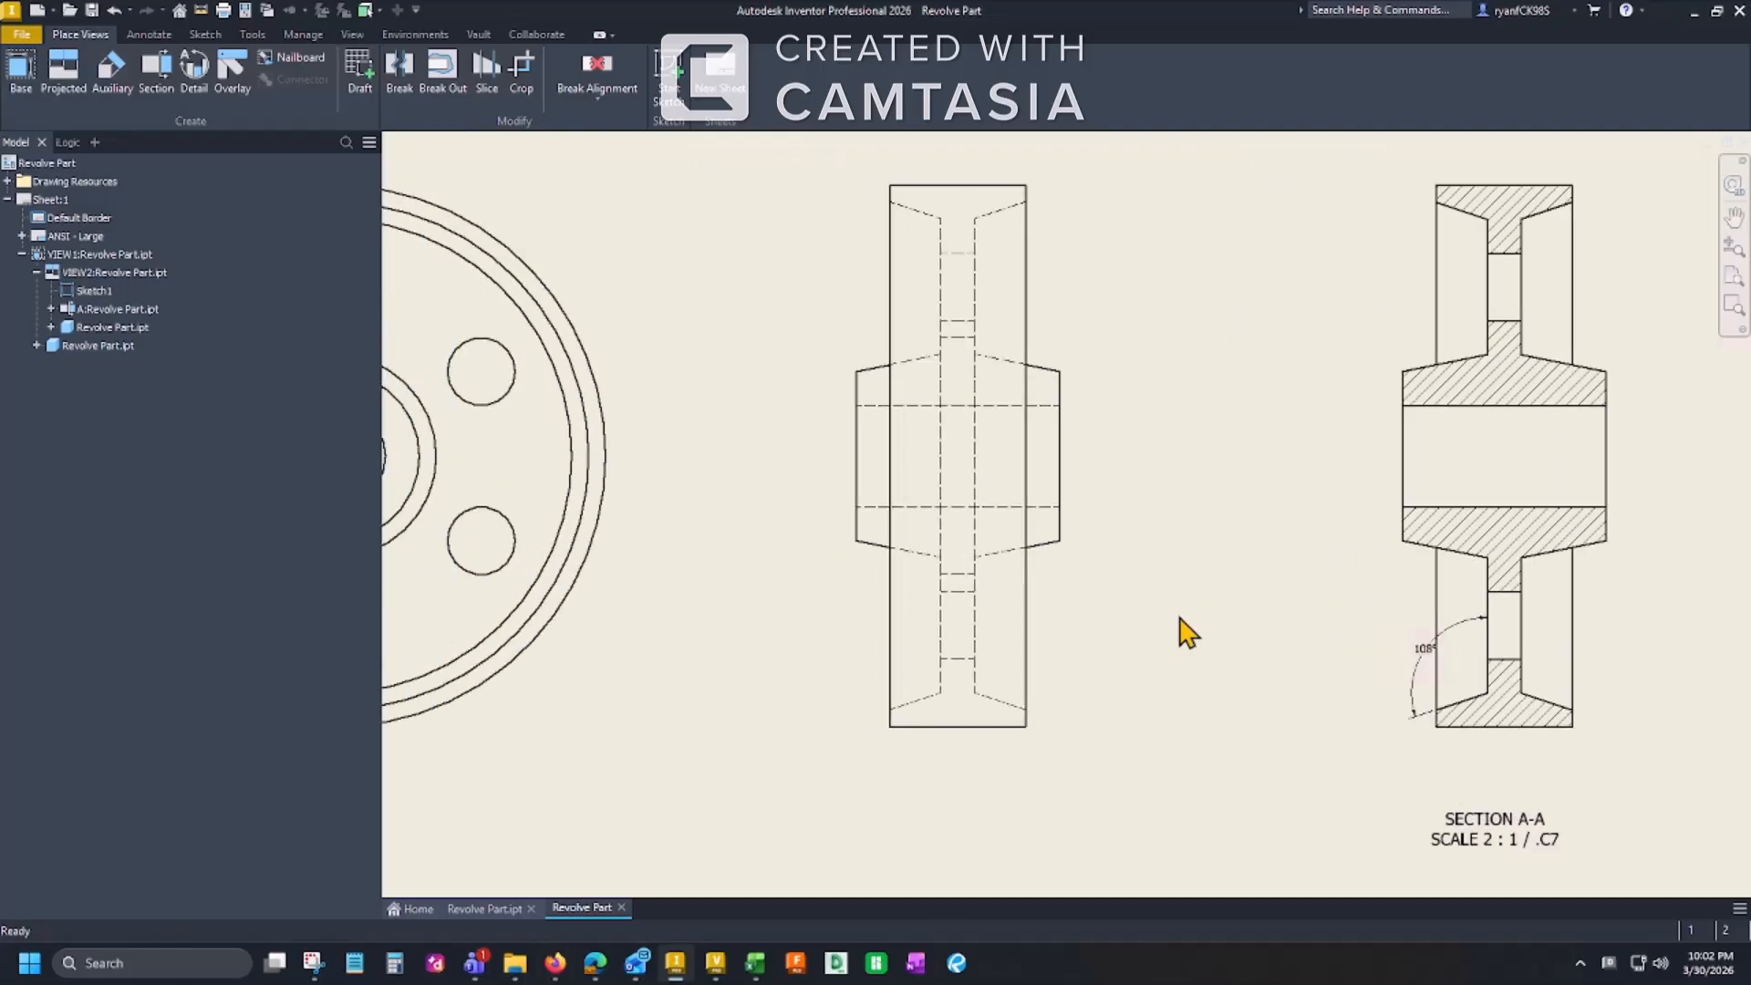
pyautogui.scroll(-3, 1181, 629)
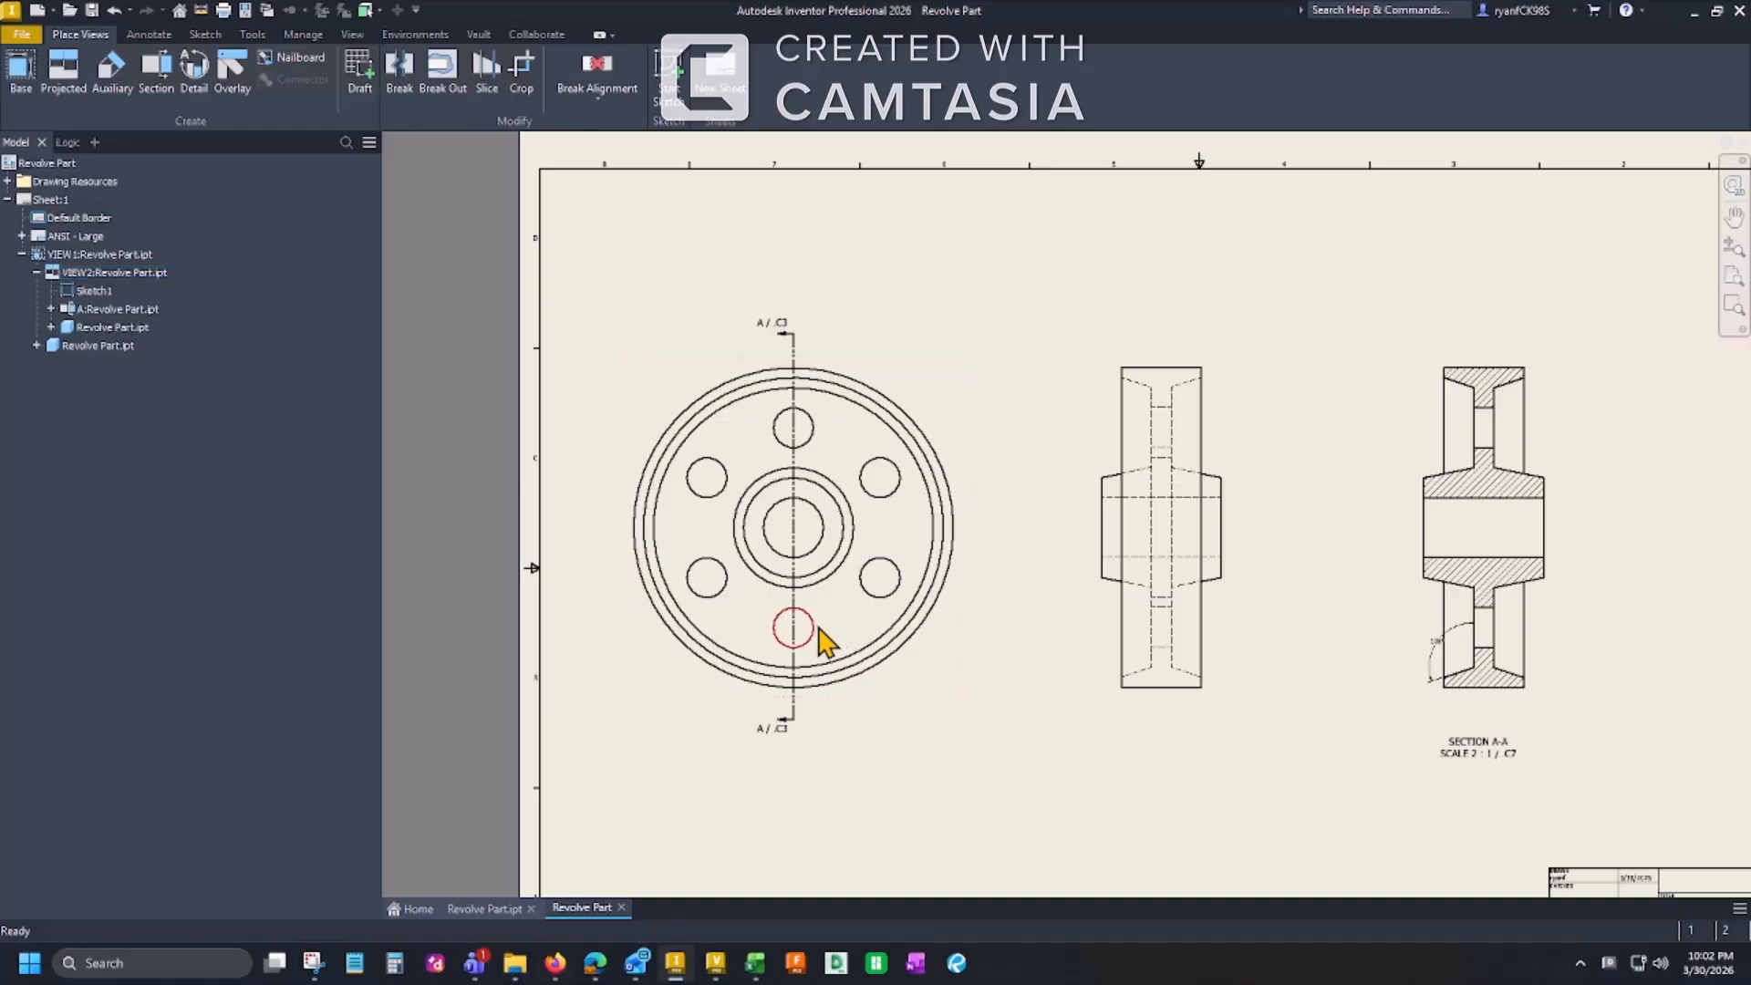
# Step: Create a circular centerline through the centres of all six web holes in the circular wheel view
pyautogui.scroll(3, 695, 547)
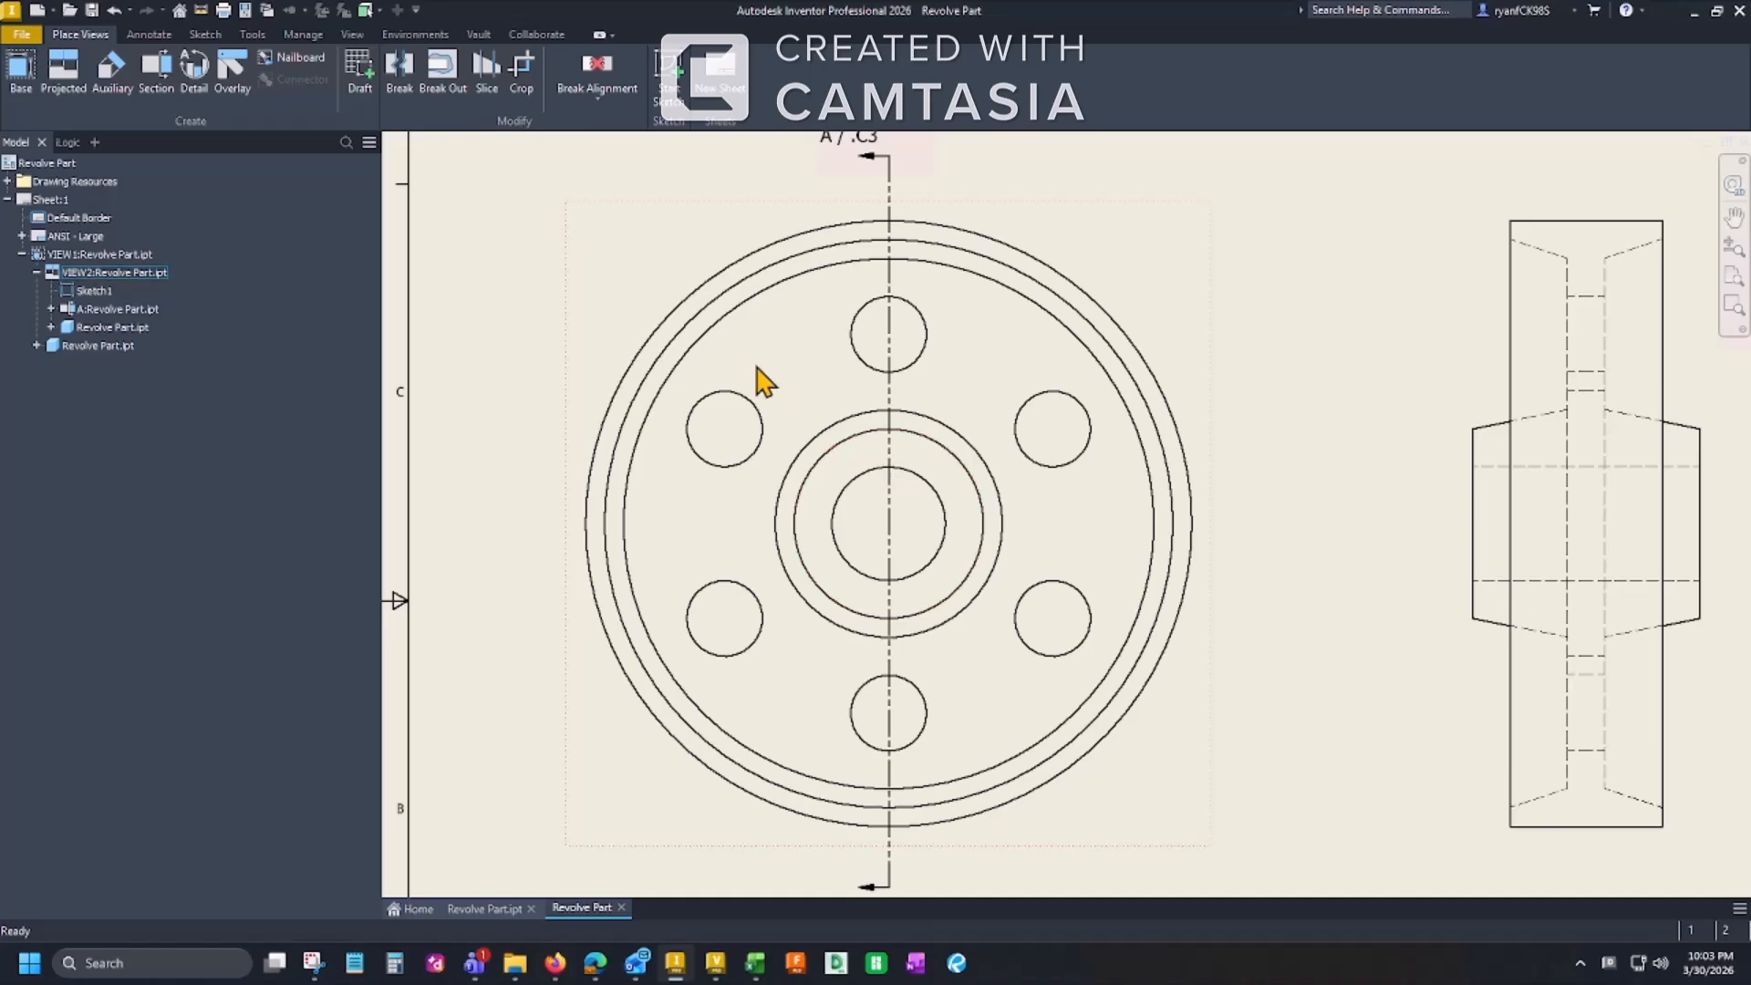
pyautogui.click(151, 37)
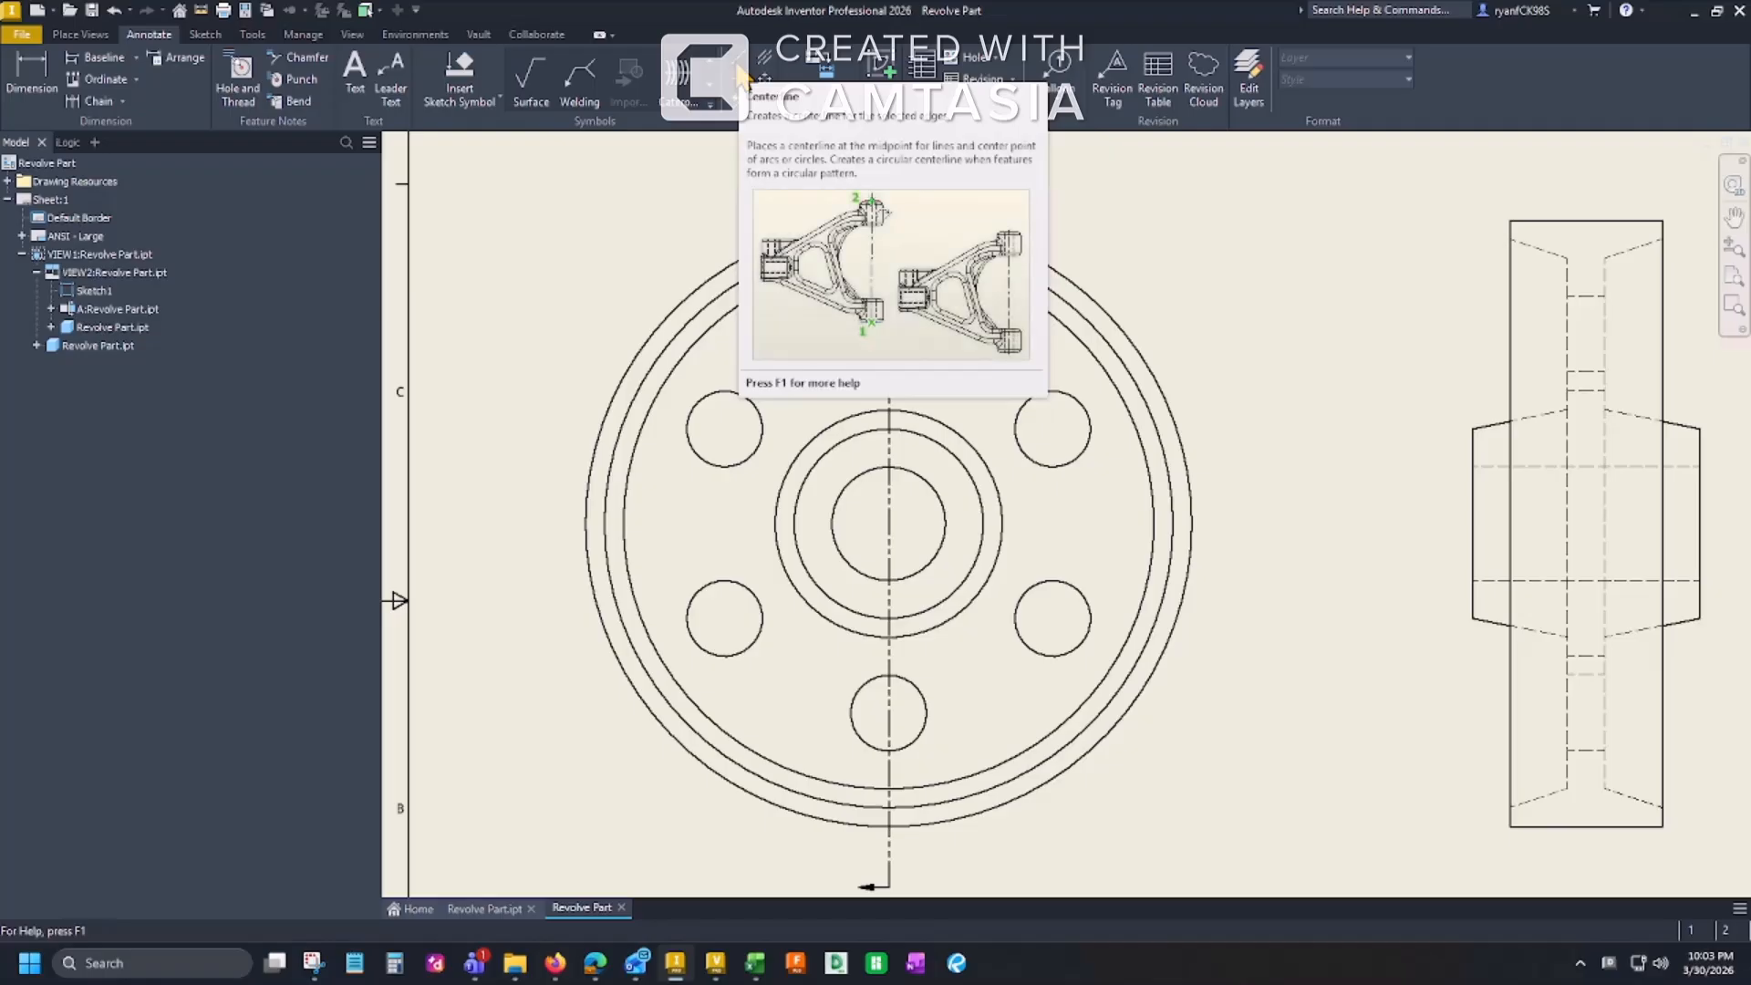
pyautogui.click(738, 72)
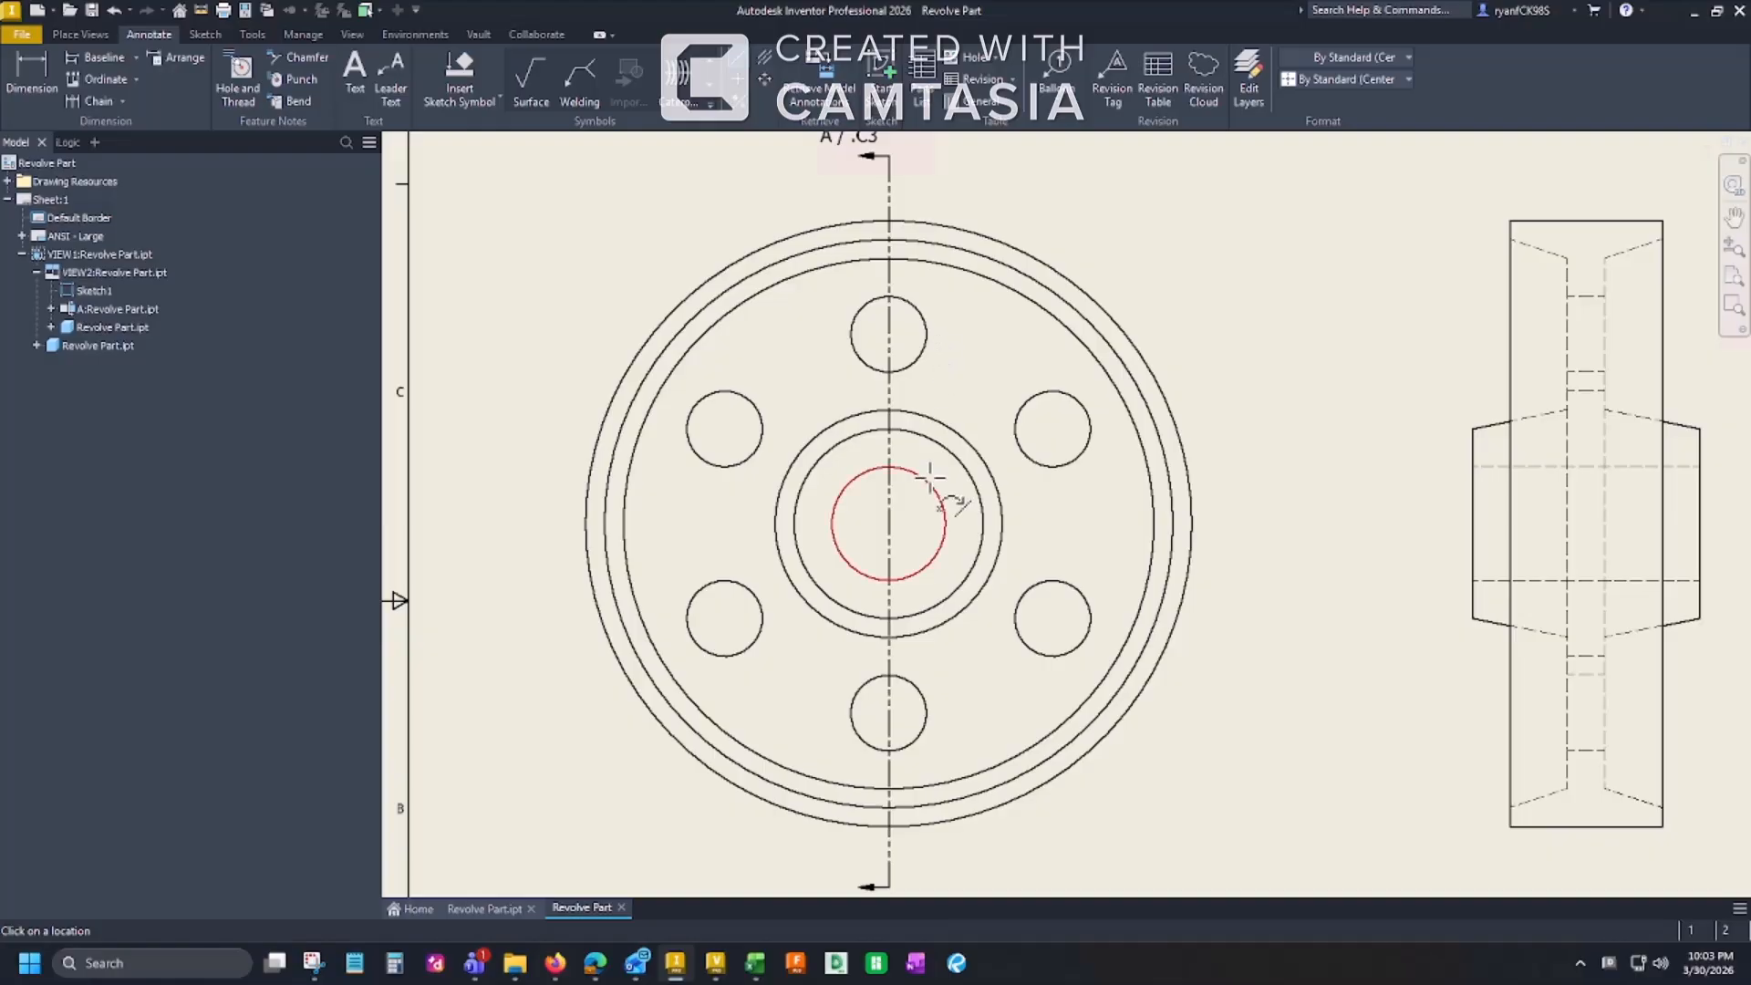
pyautogui.click(917, 308)
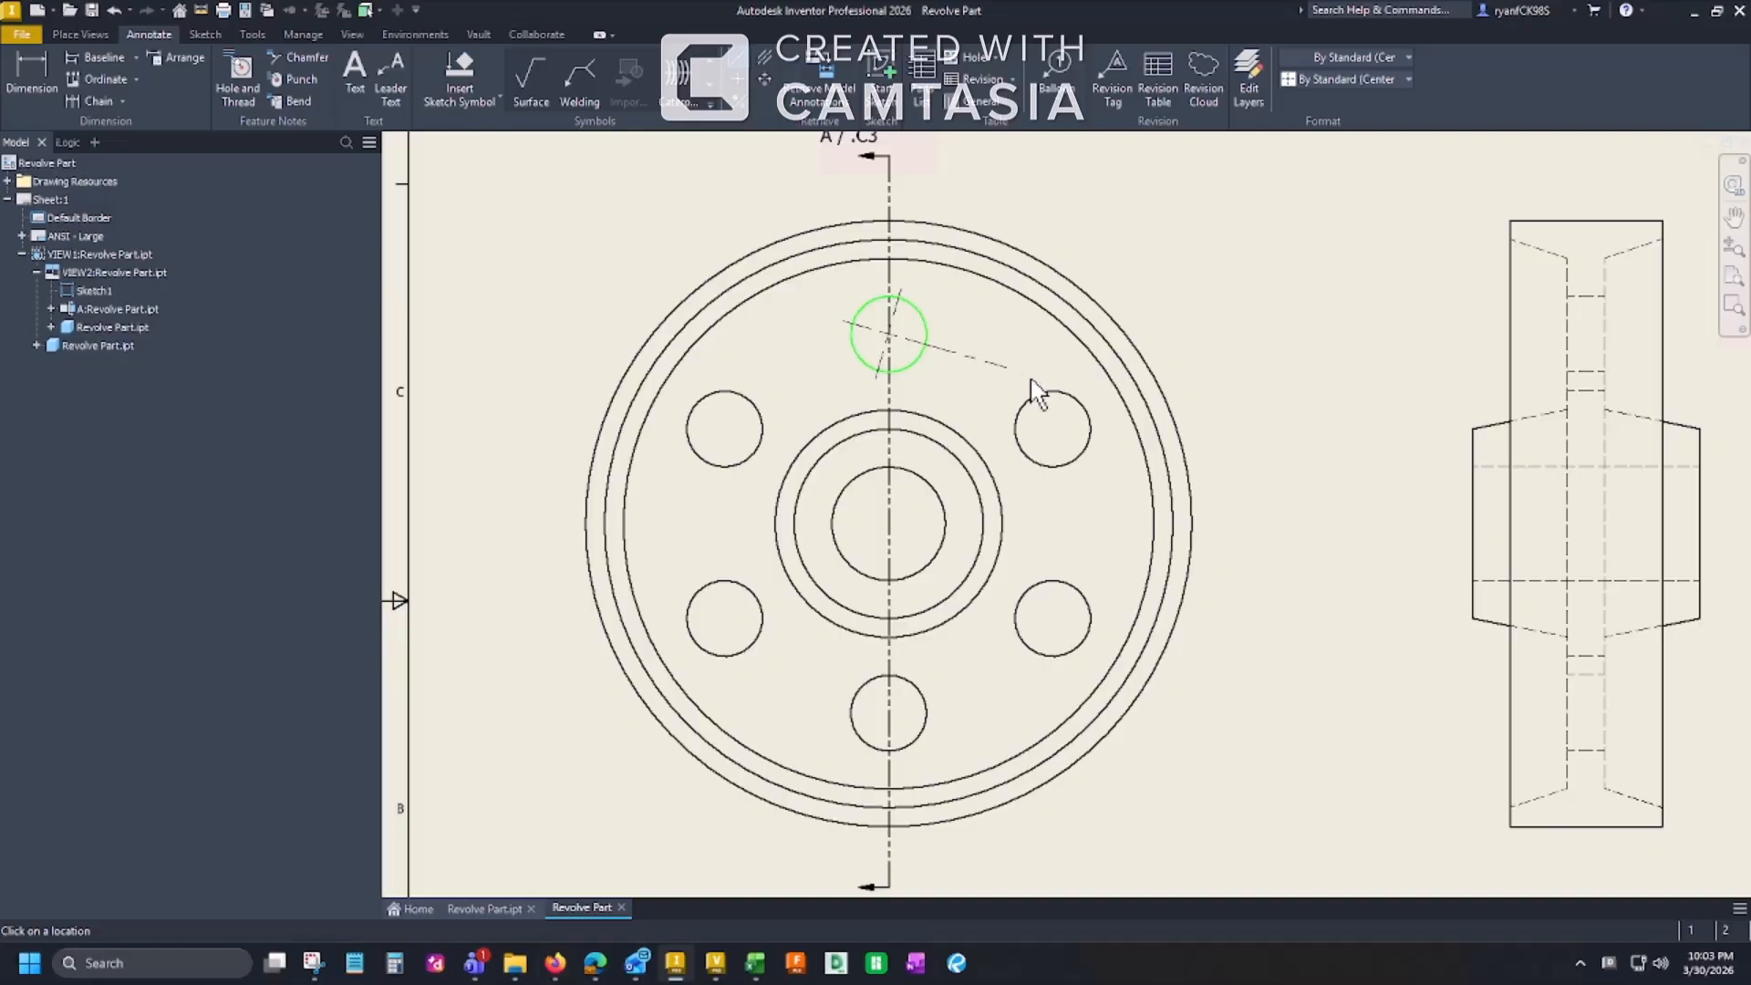
pyautogui.click(1045, 394)
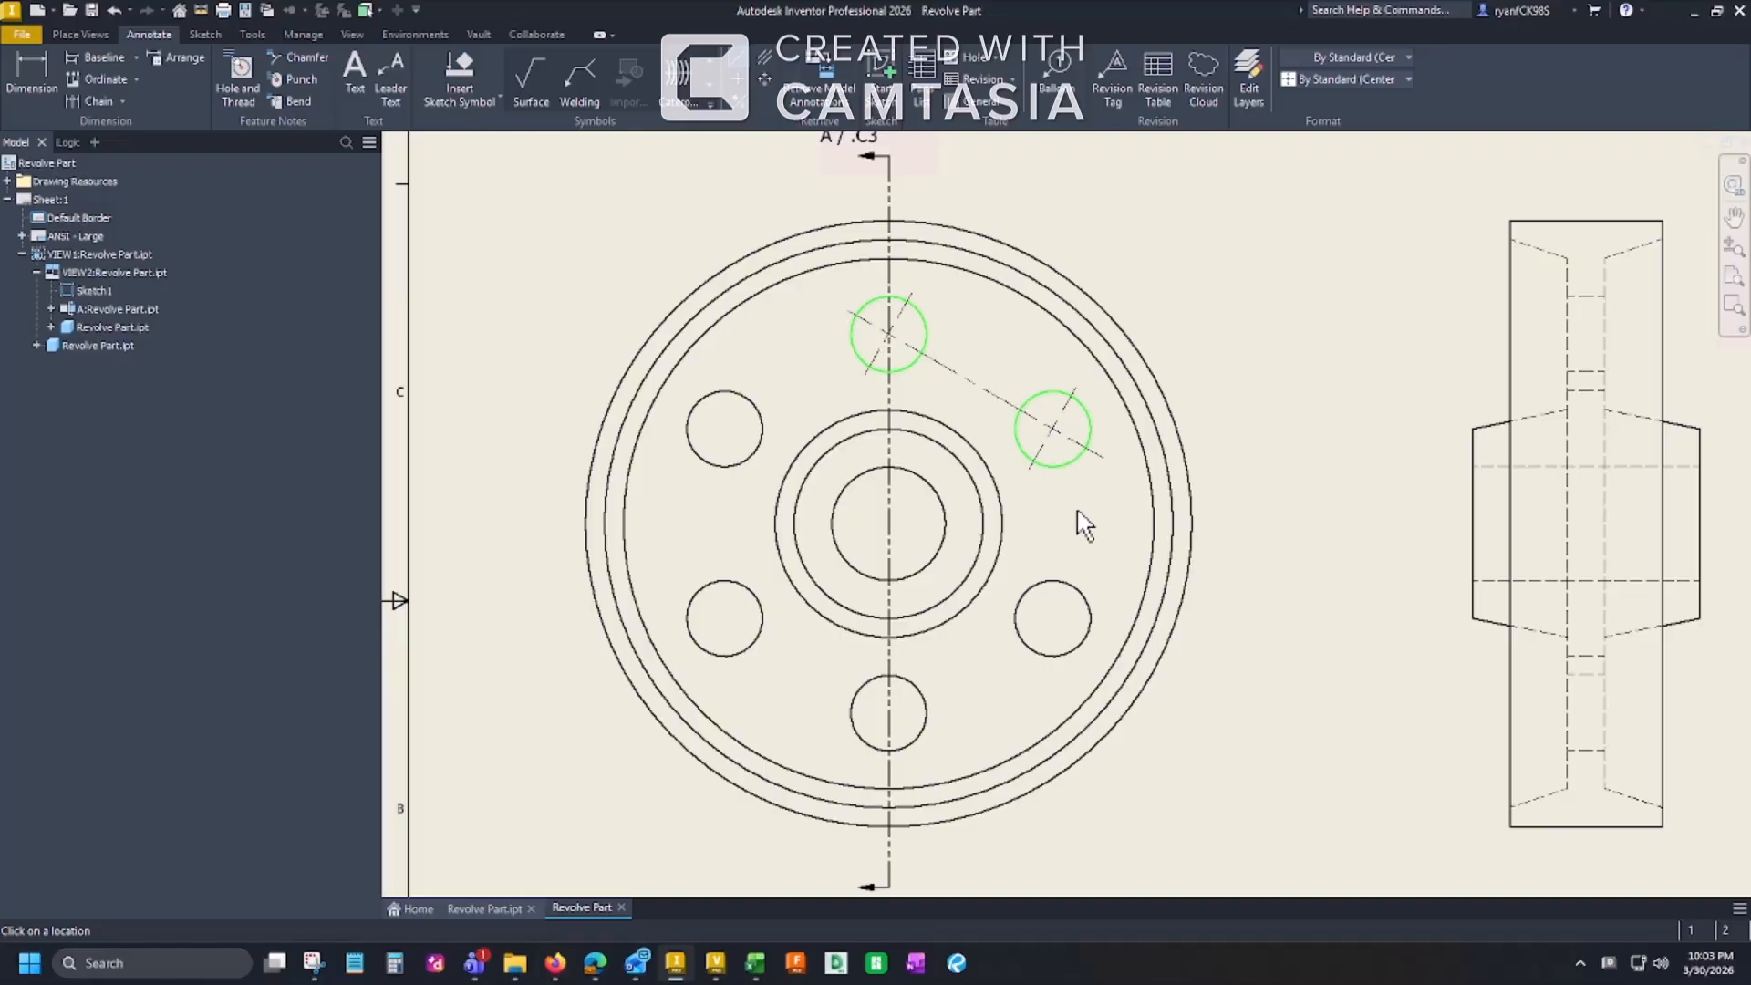
pyautogui.click(1054, 429)
pyautogui.click(1055, 606)
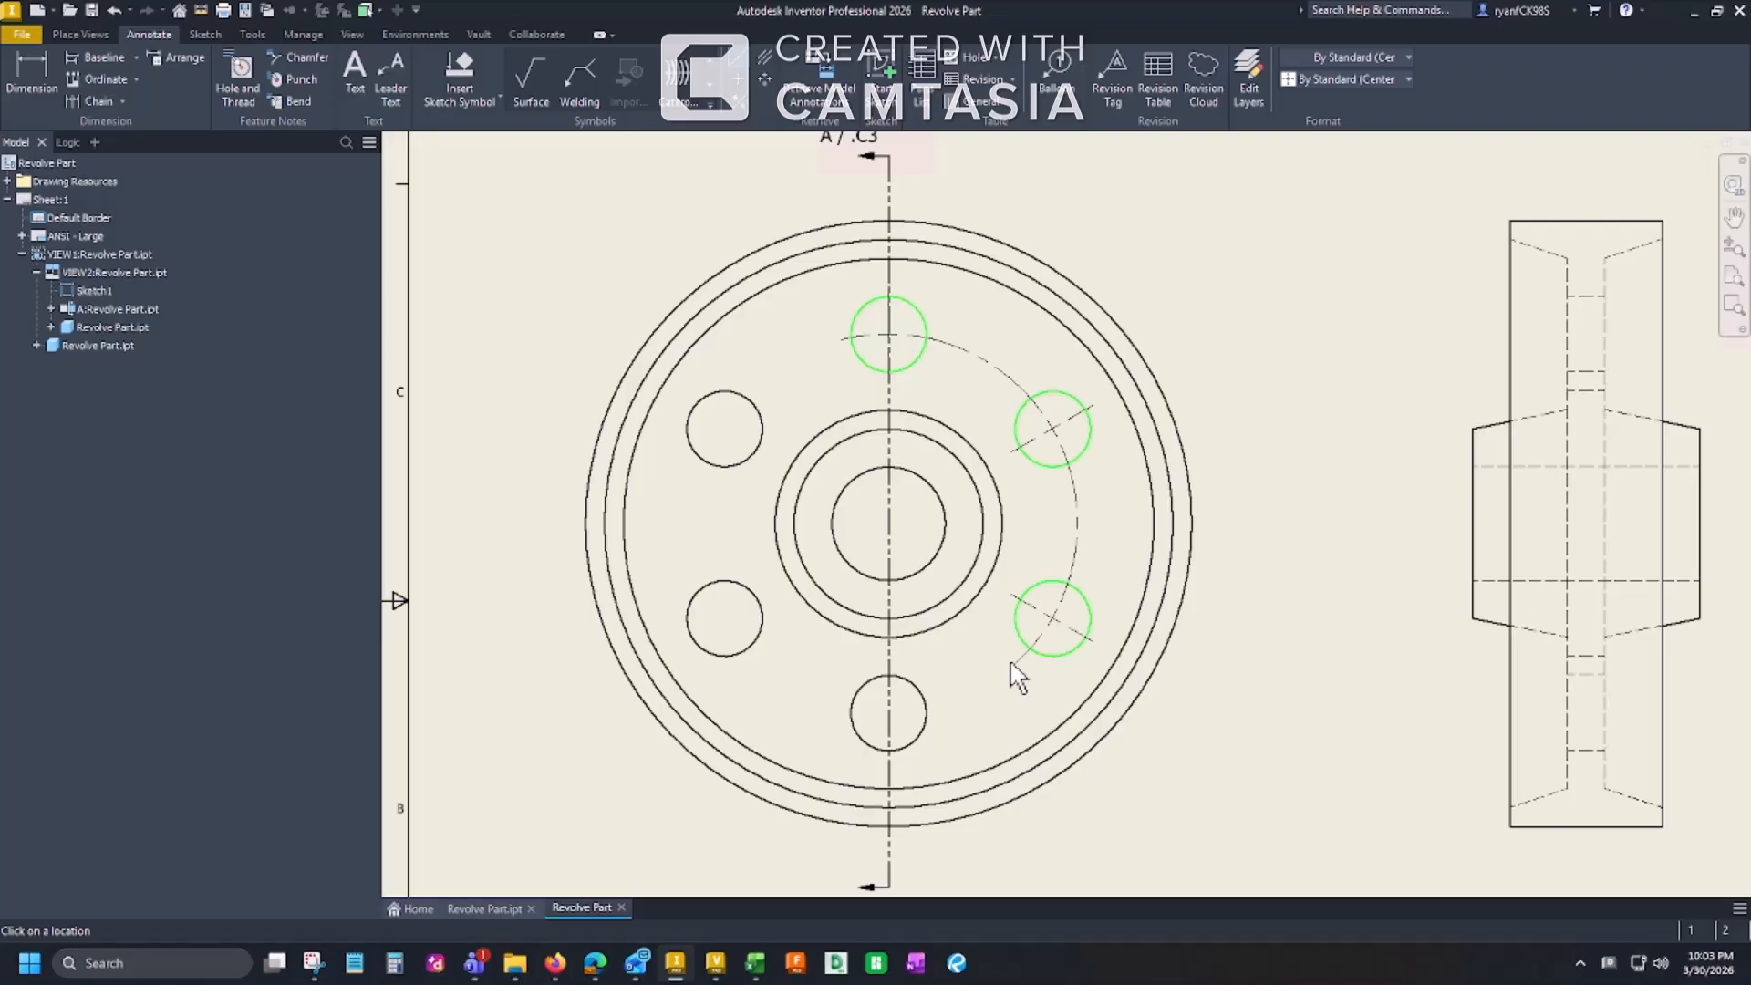
pyautogui.click(903, 710)
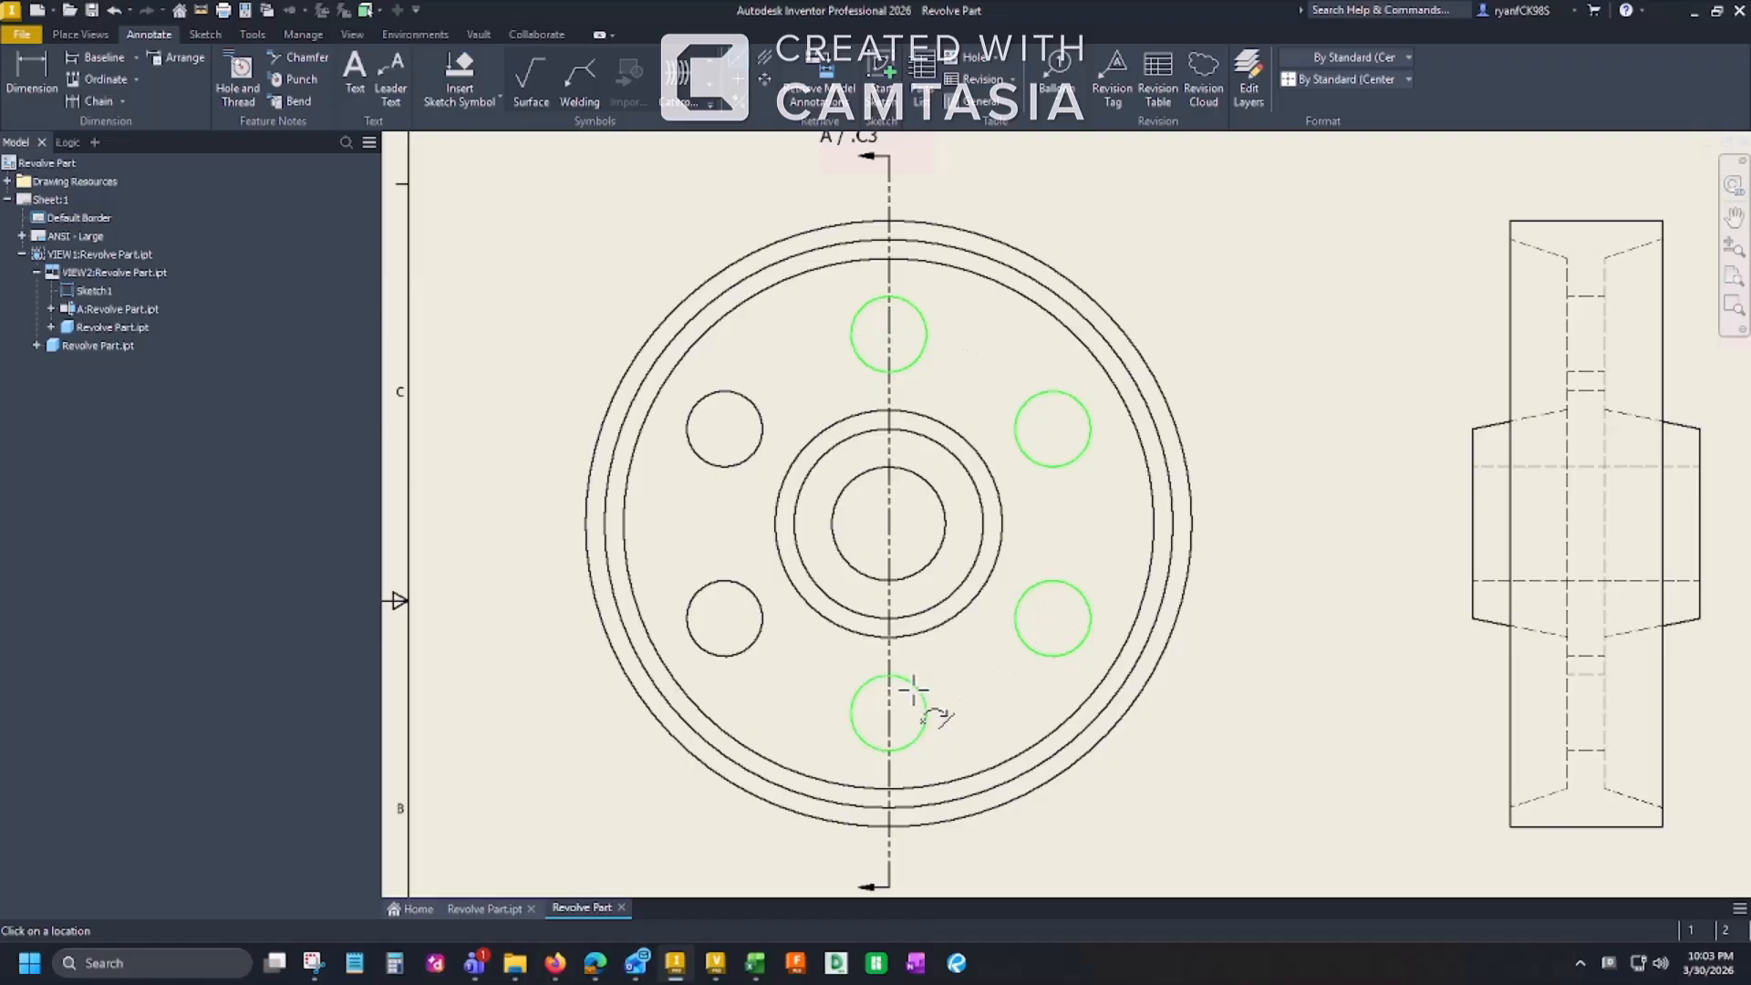
pyautogui.click(756, 641)
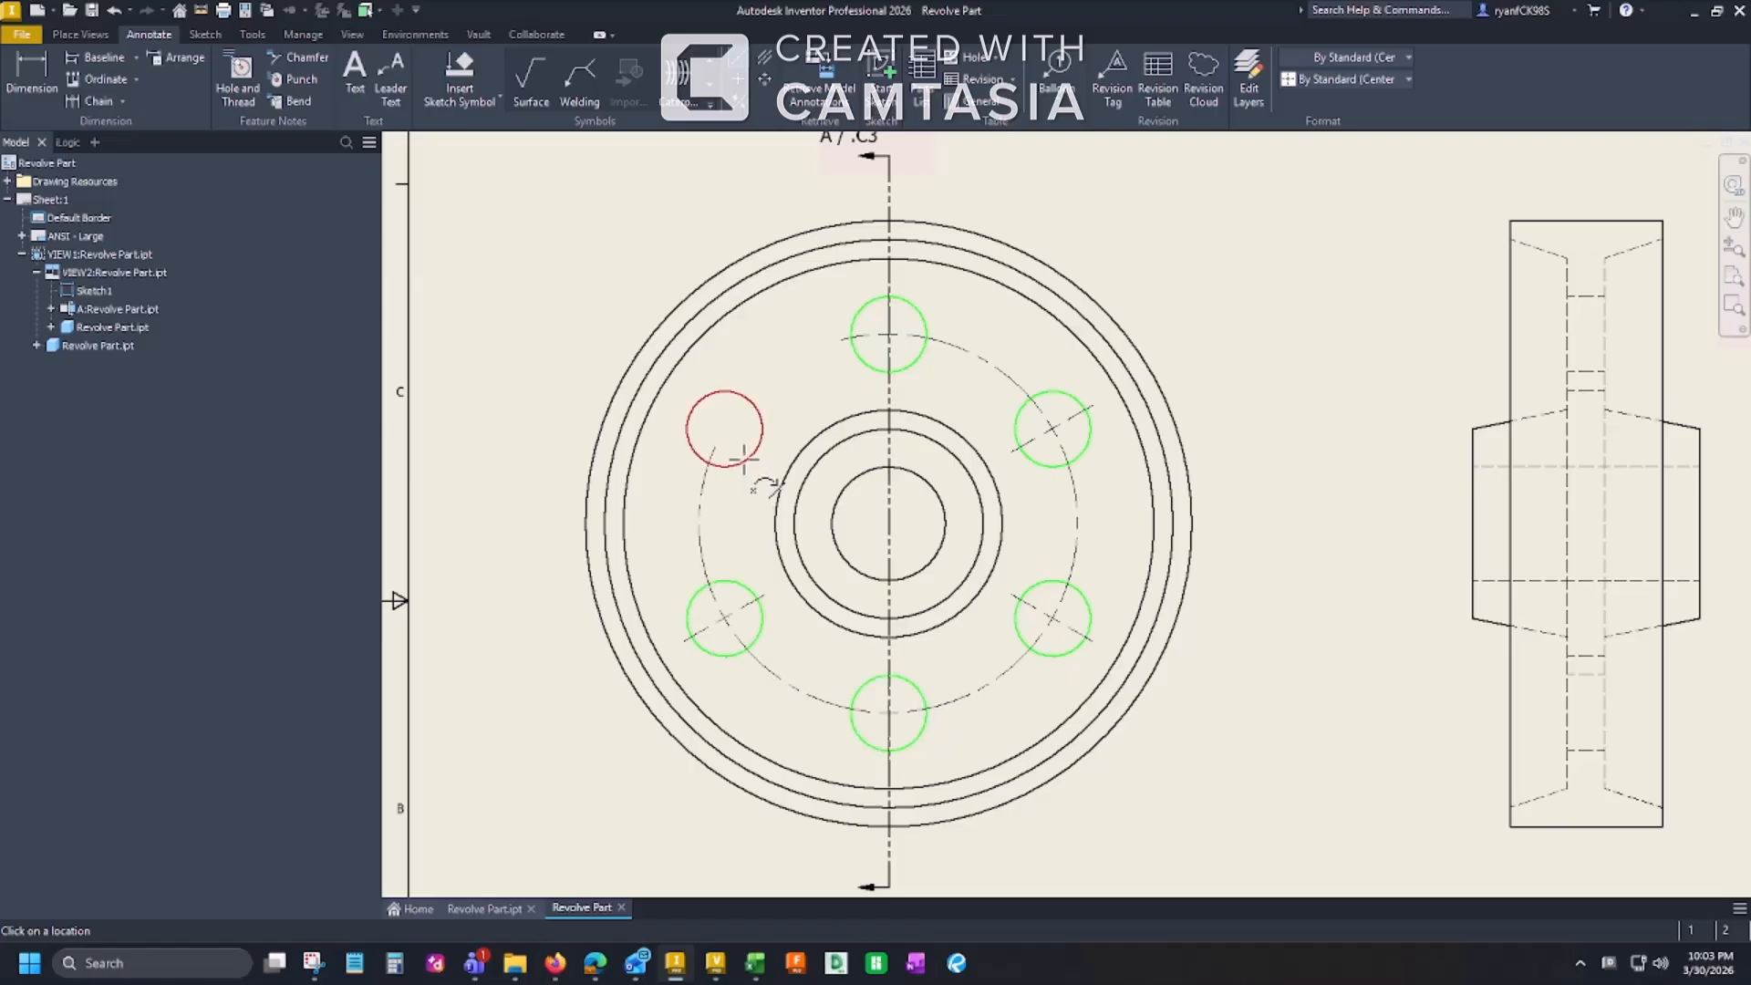
pyautogui.click(750, 459)
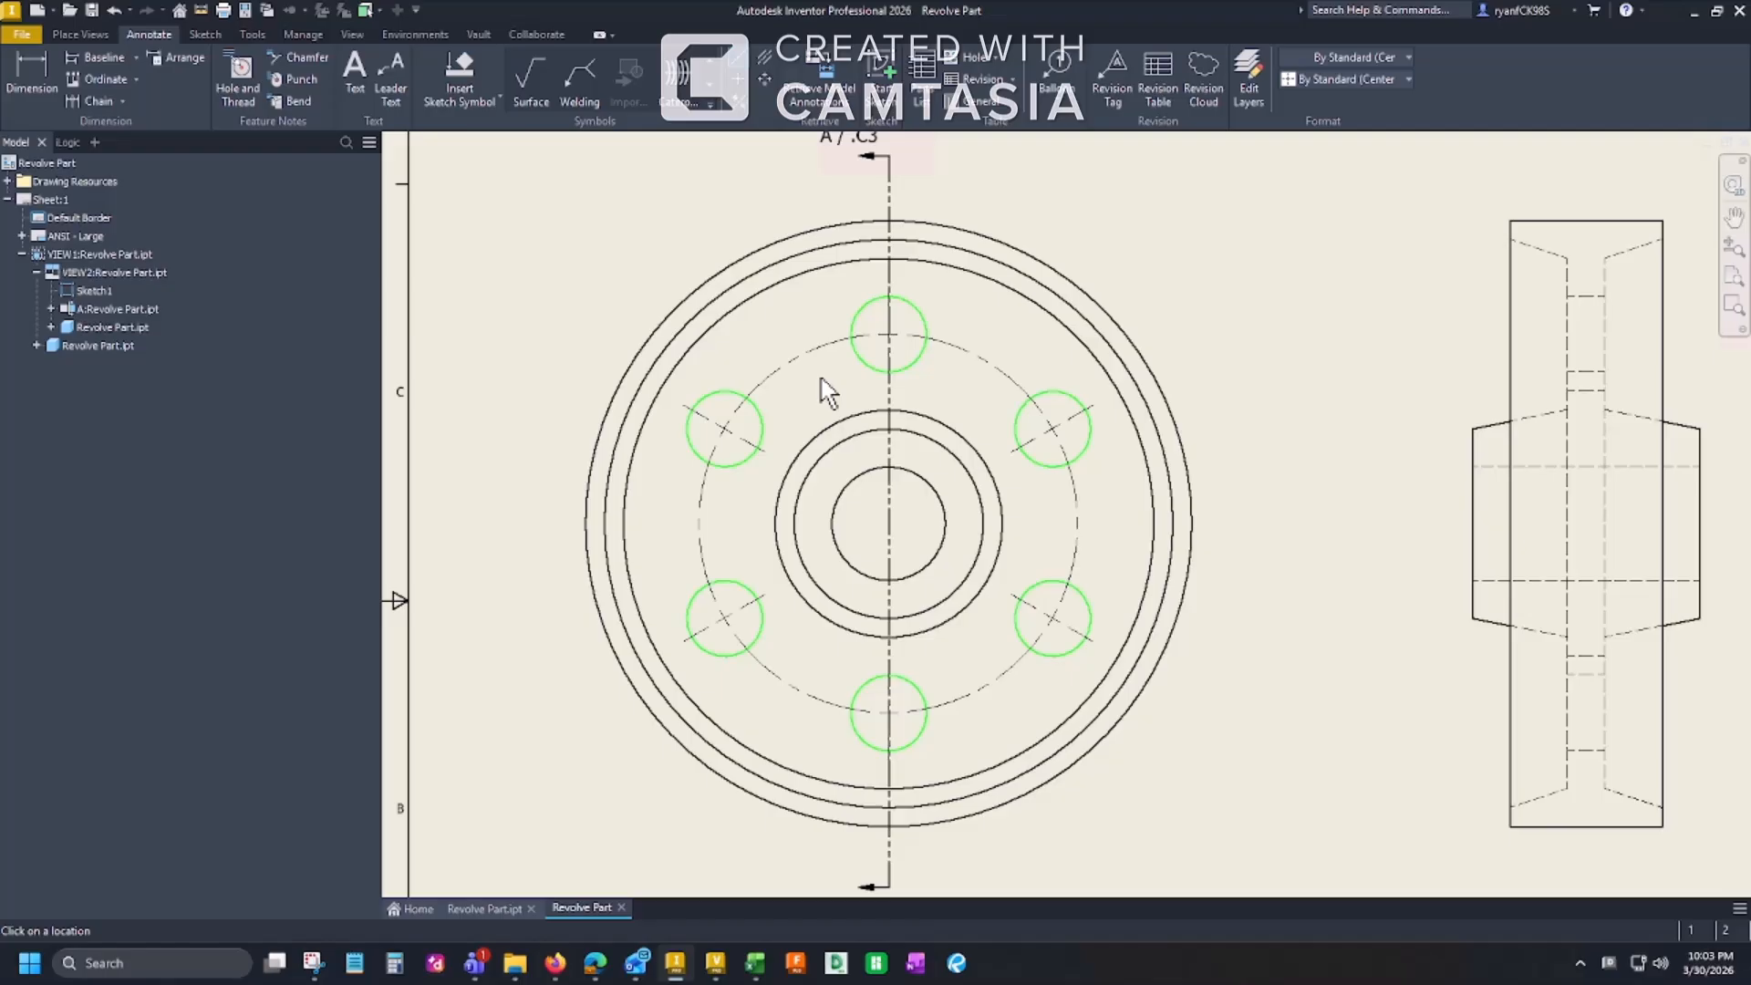
pyautogui.rightClick(828, 392)
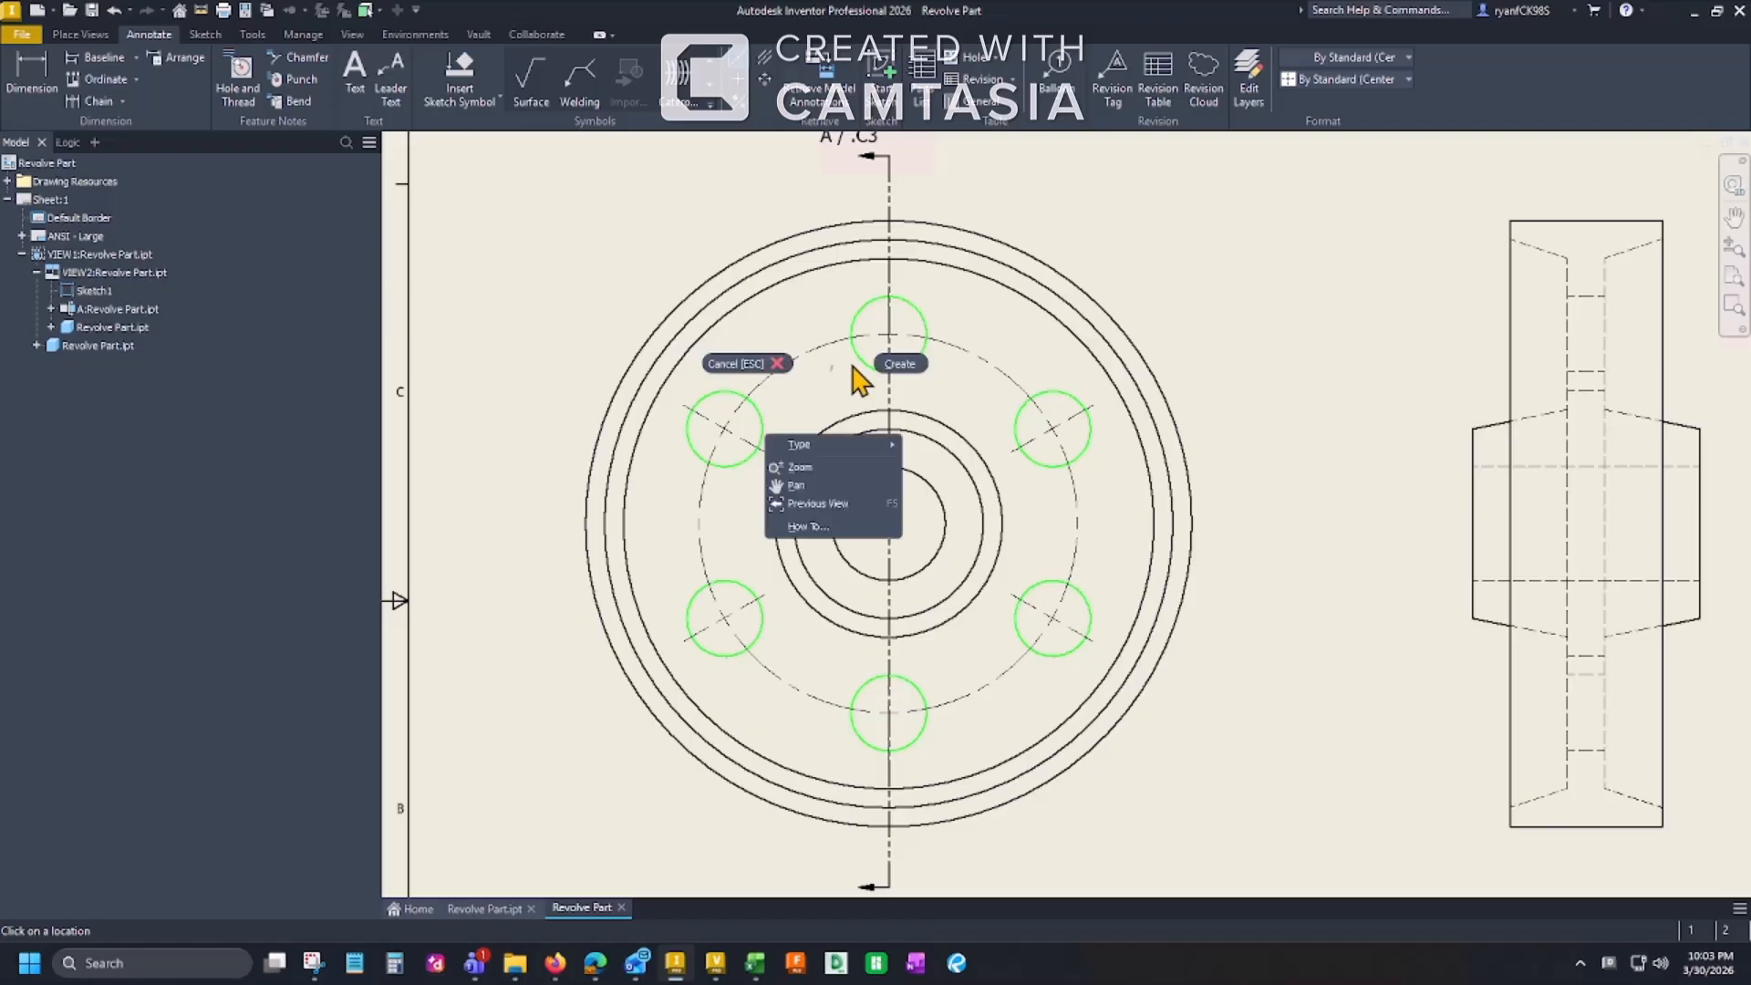
pyautogui.click(897, 359)
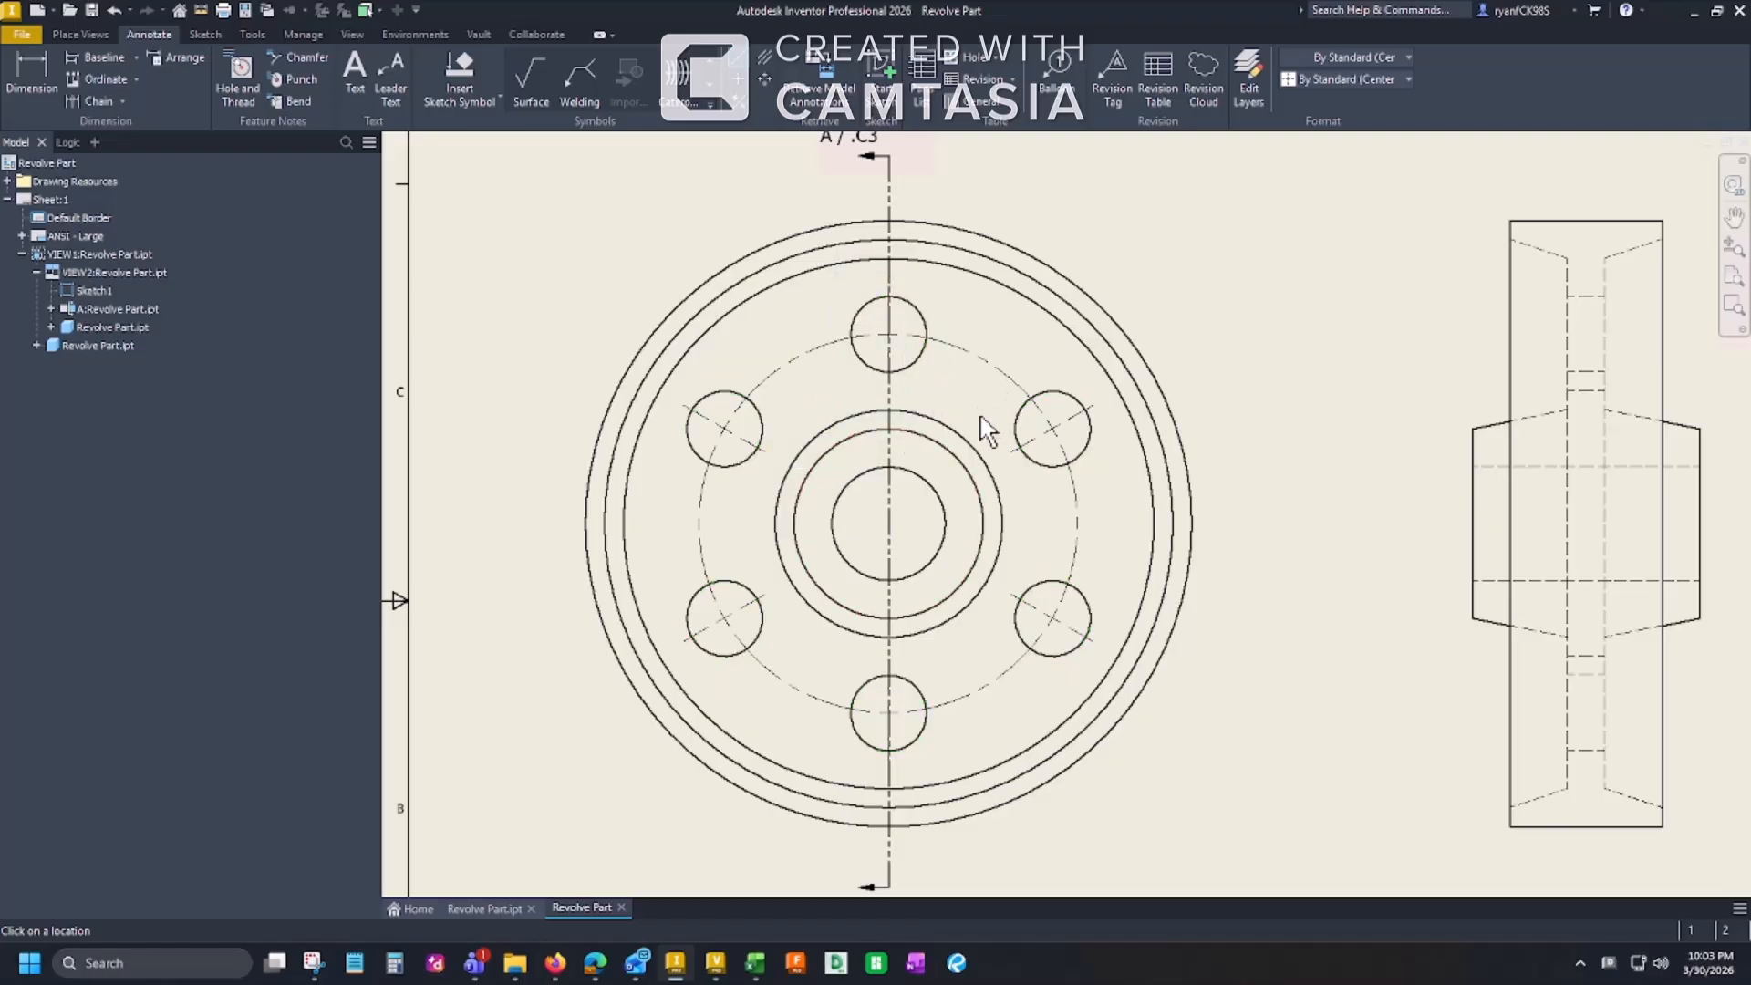
pyautogui.press('Escape')
# Step: Dimension the diameter of the hole pattern's circular centerline, placing the text outside the rim at the upper right
pyautogui.moveTo(1278, 265); pyautogui.dragTo(1249, 371, button='middle')
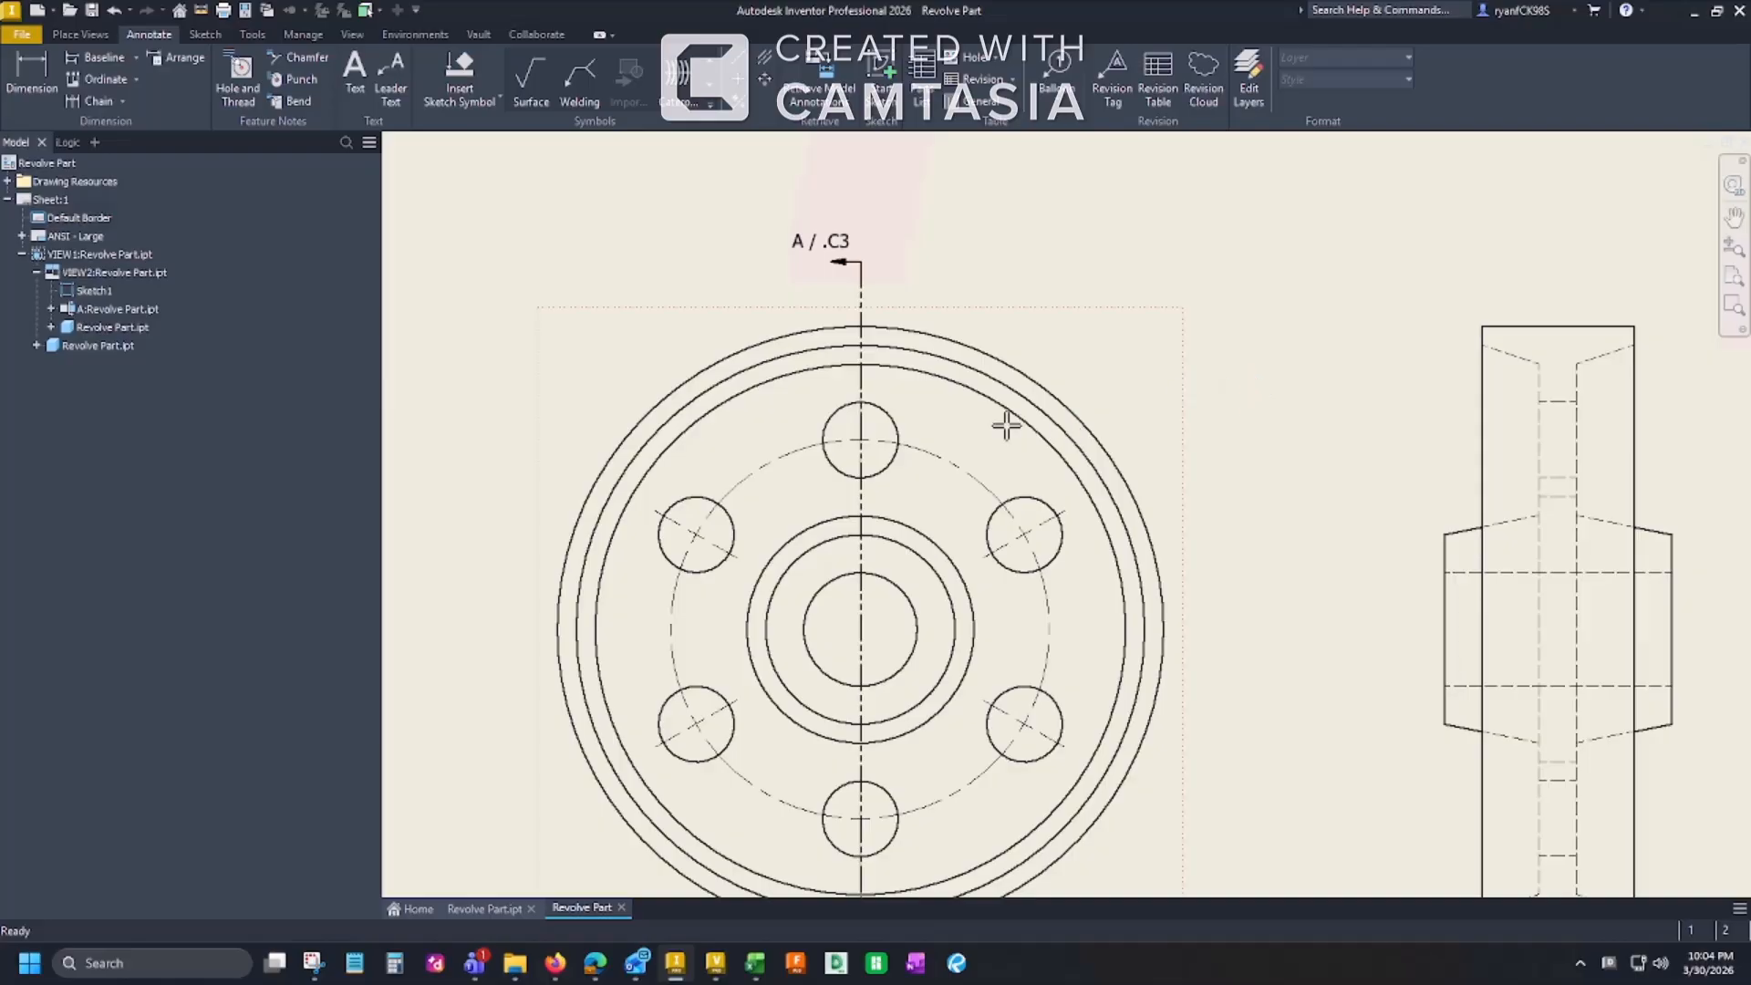
pyautogui.press('d')
pyautogui.click(944, 457)
pyautogui.click(1064, 364)
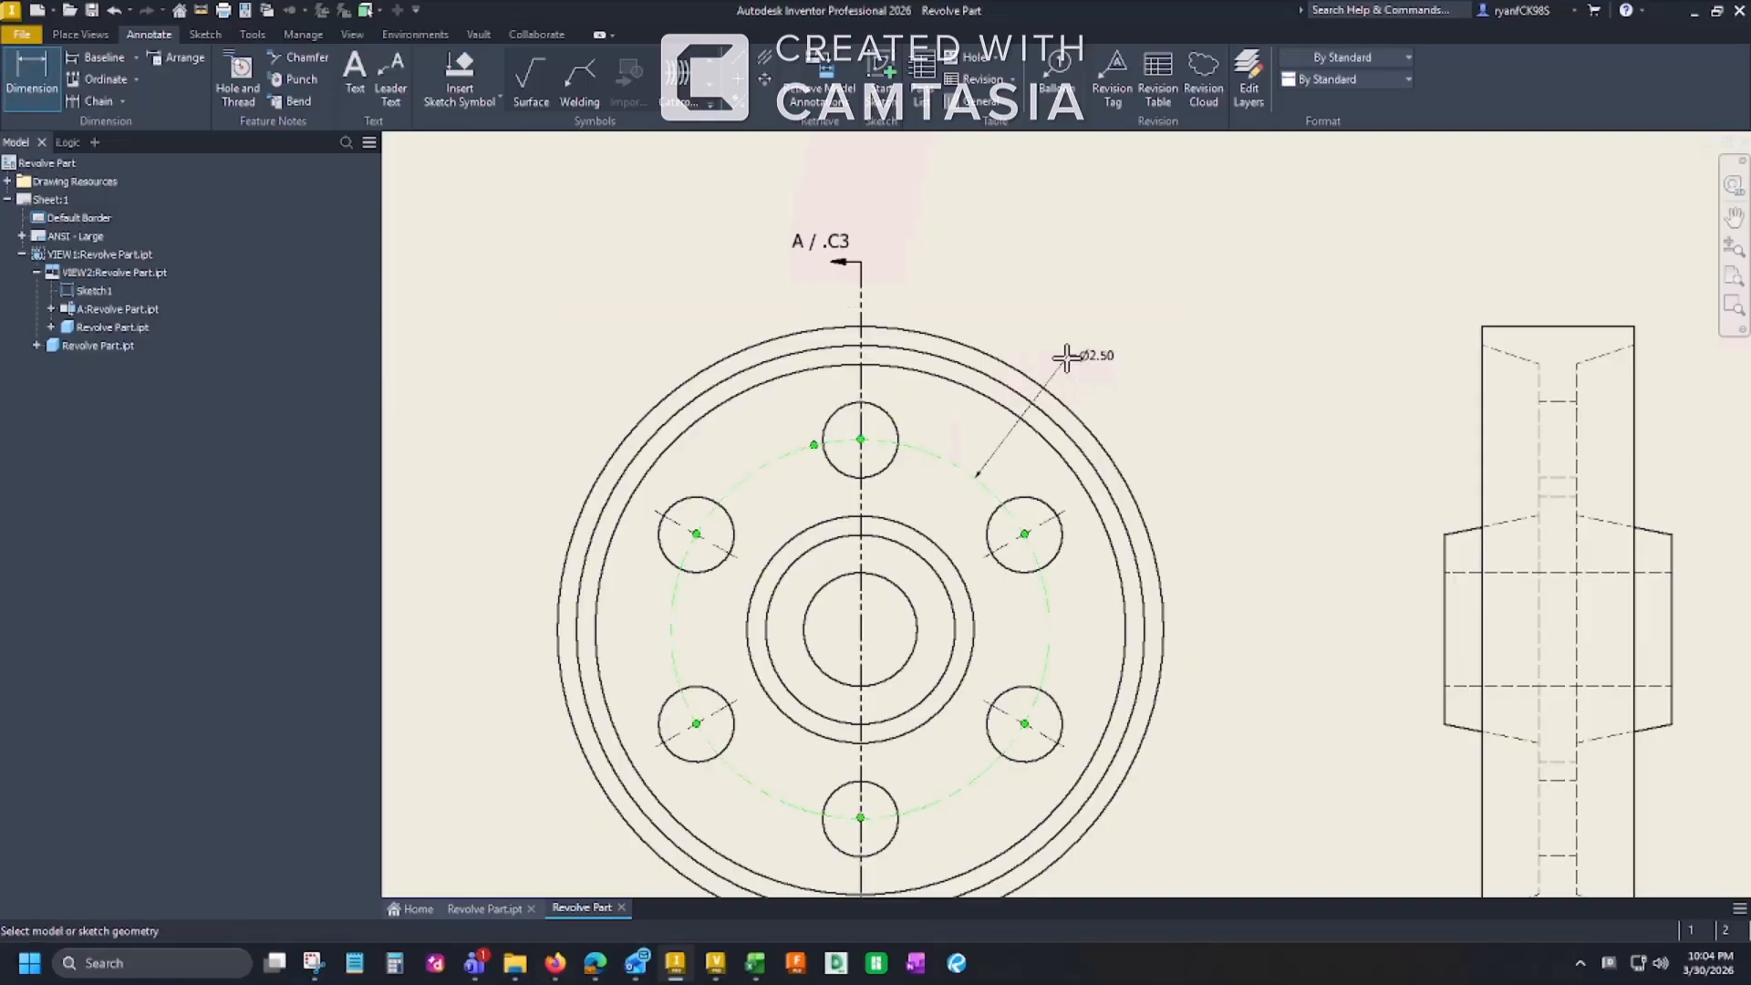
# Step: Dimension the angle between the radial centre marks of the two right-hand web holes, placing it outside the rim
pyautogui.moveTo(1213, 511); pyautogui.dragTo(1229, 427, button='middle')
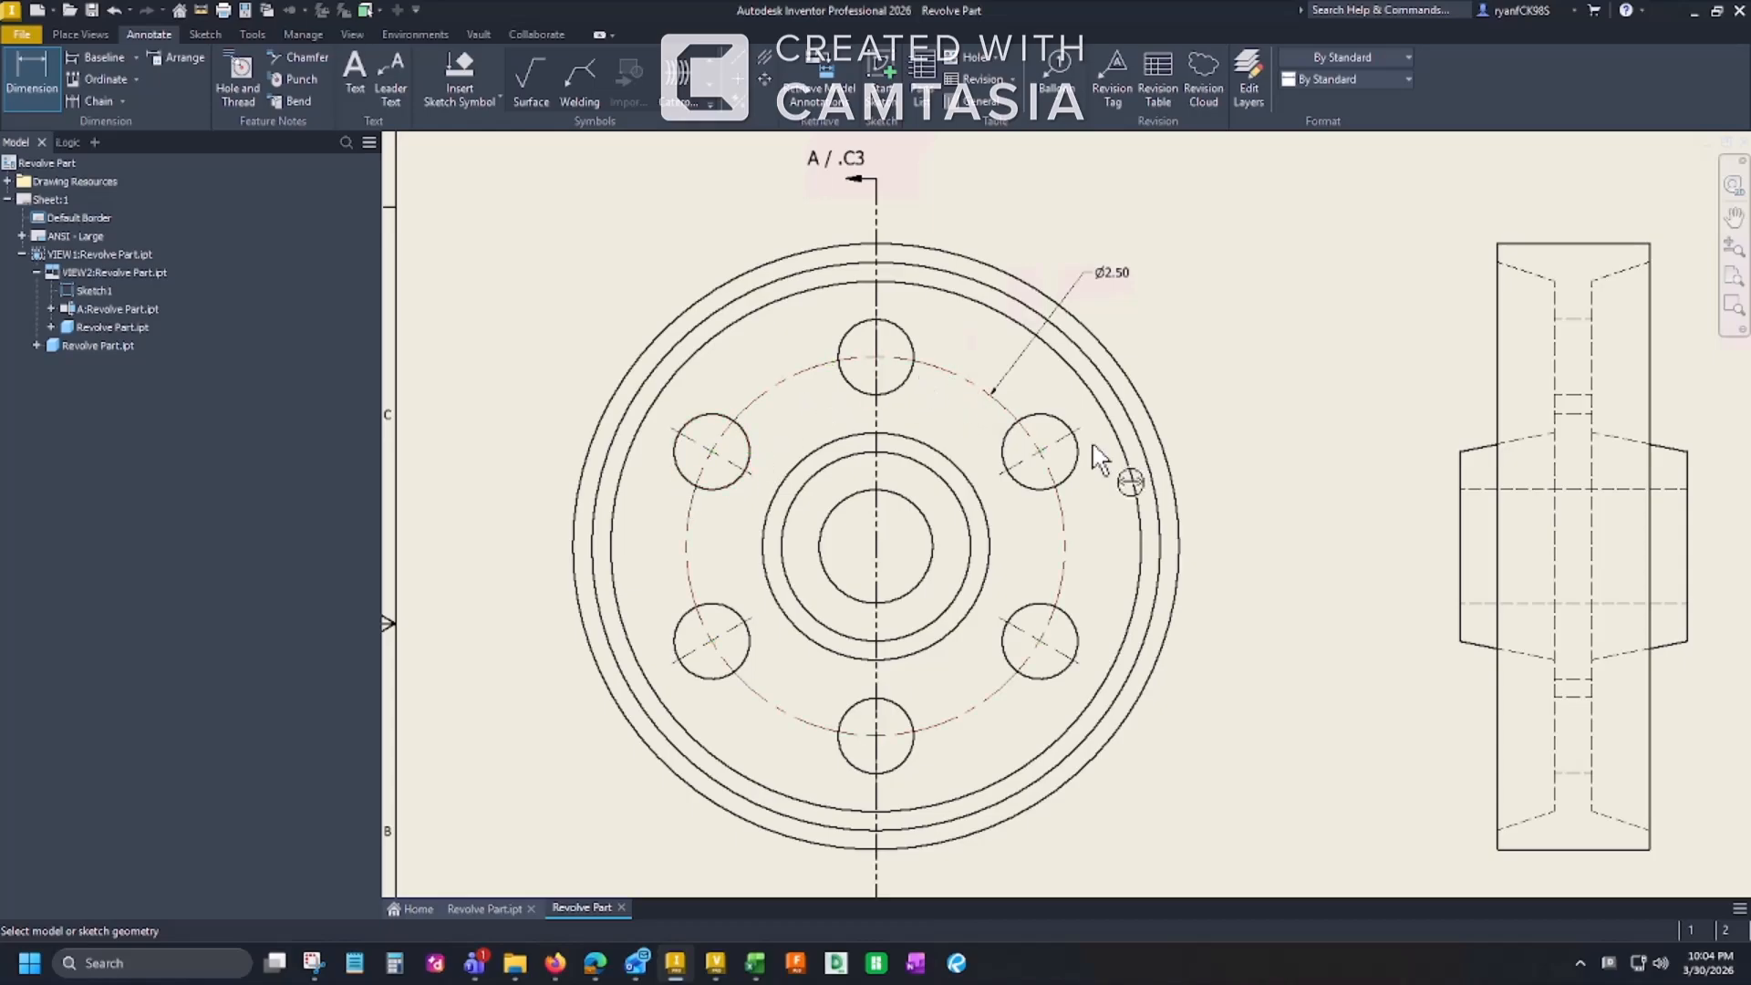
pyautogui.click(1057, 453)
pyautogui.click(1061, 453)
pyautogui.click(1063, 653)
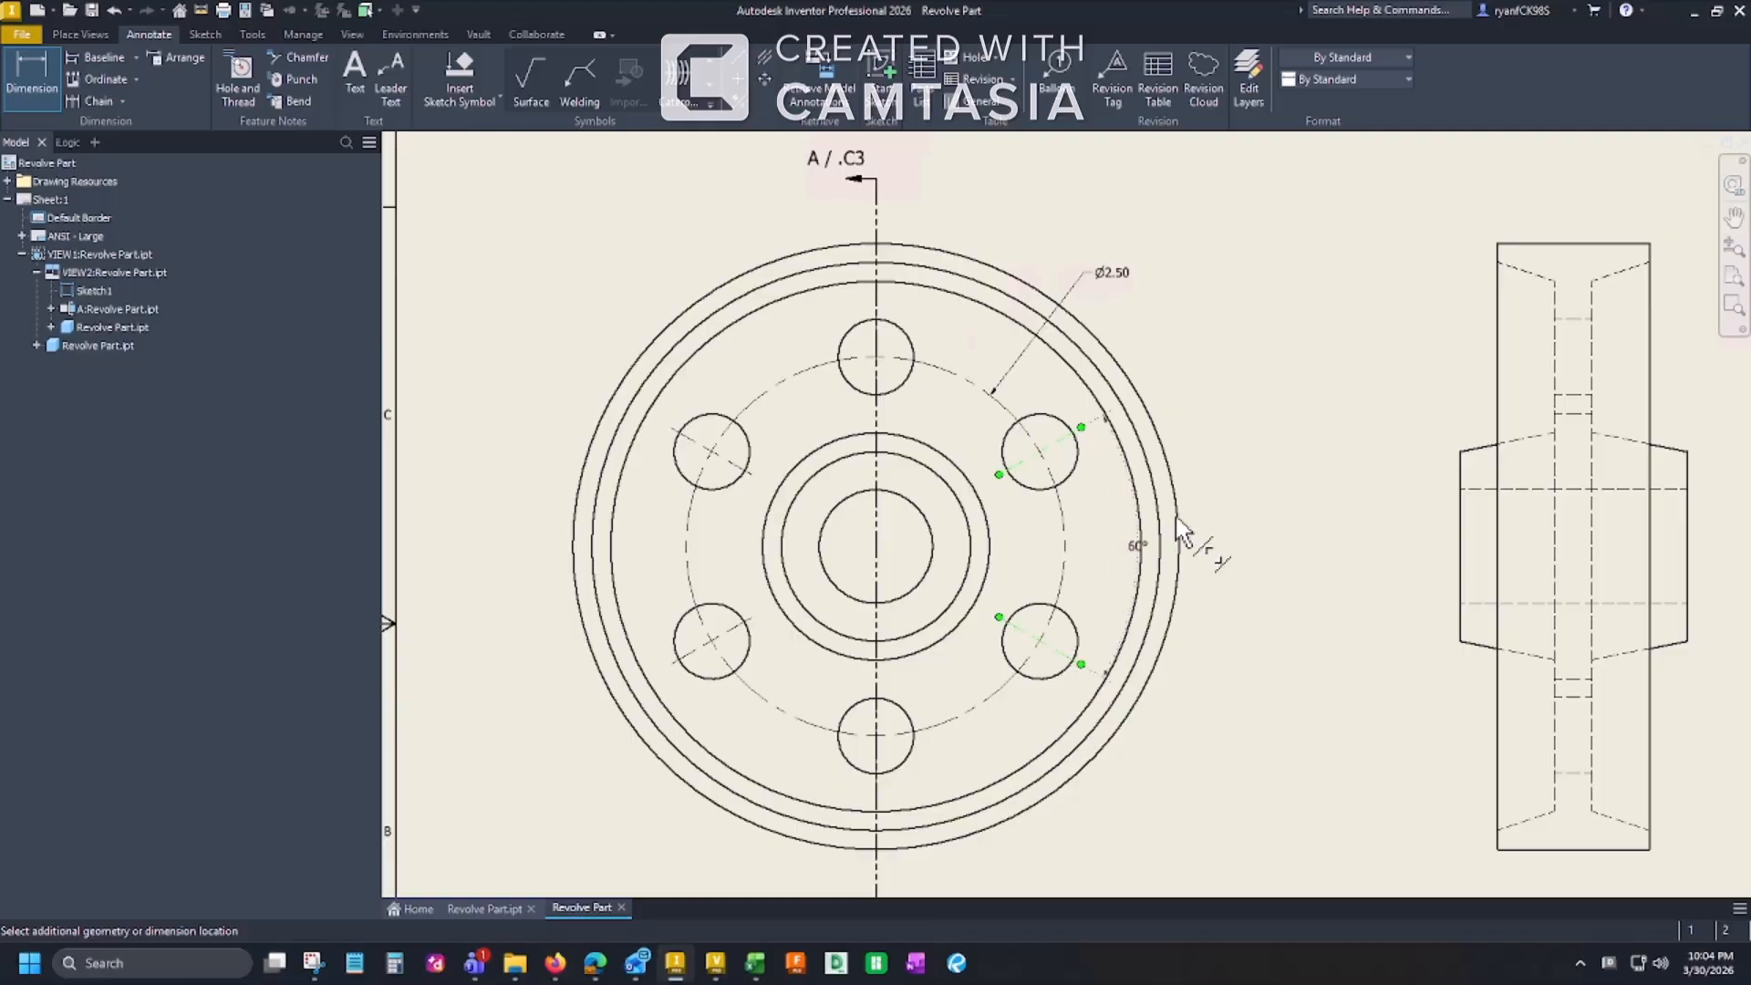
pyautogui.click(1227, 567)
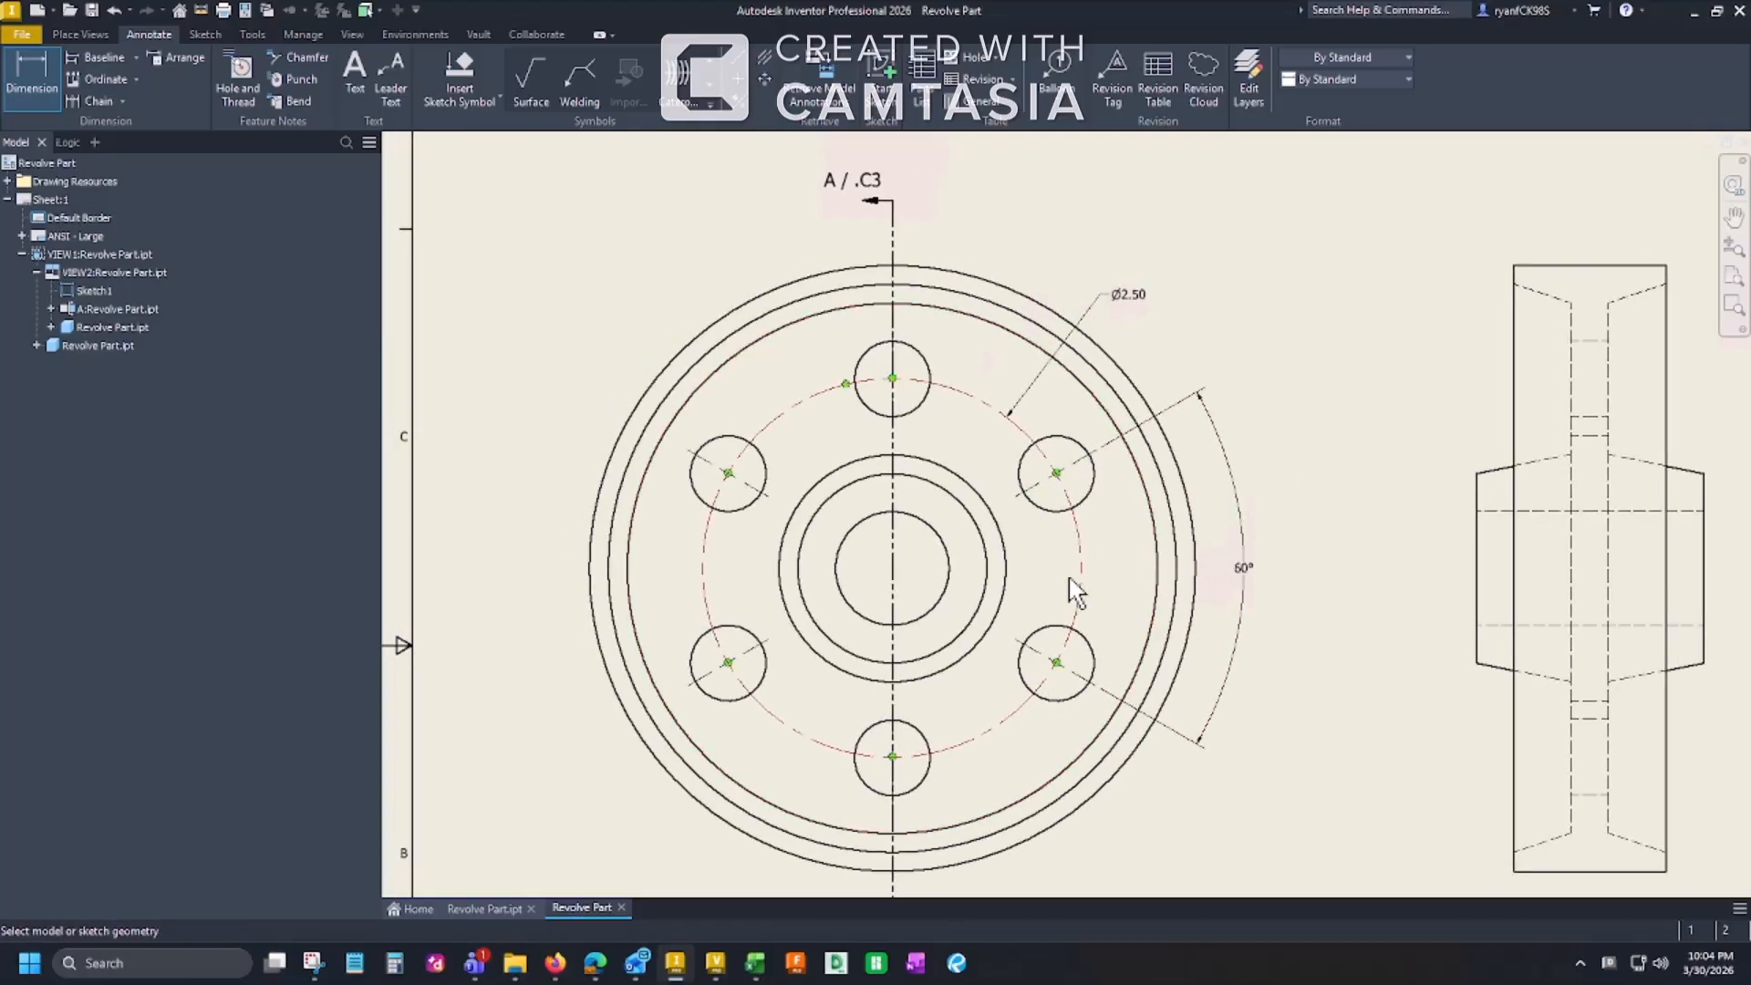
# Step: Add a center mark to the outer rim circle of the circular wheel view
pyautogui.moveTo(1073, 531); pyautogui.dragTo(1076, 556, button='middle')
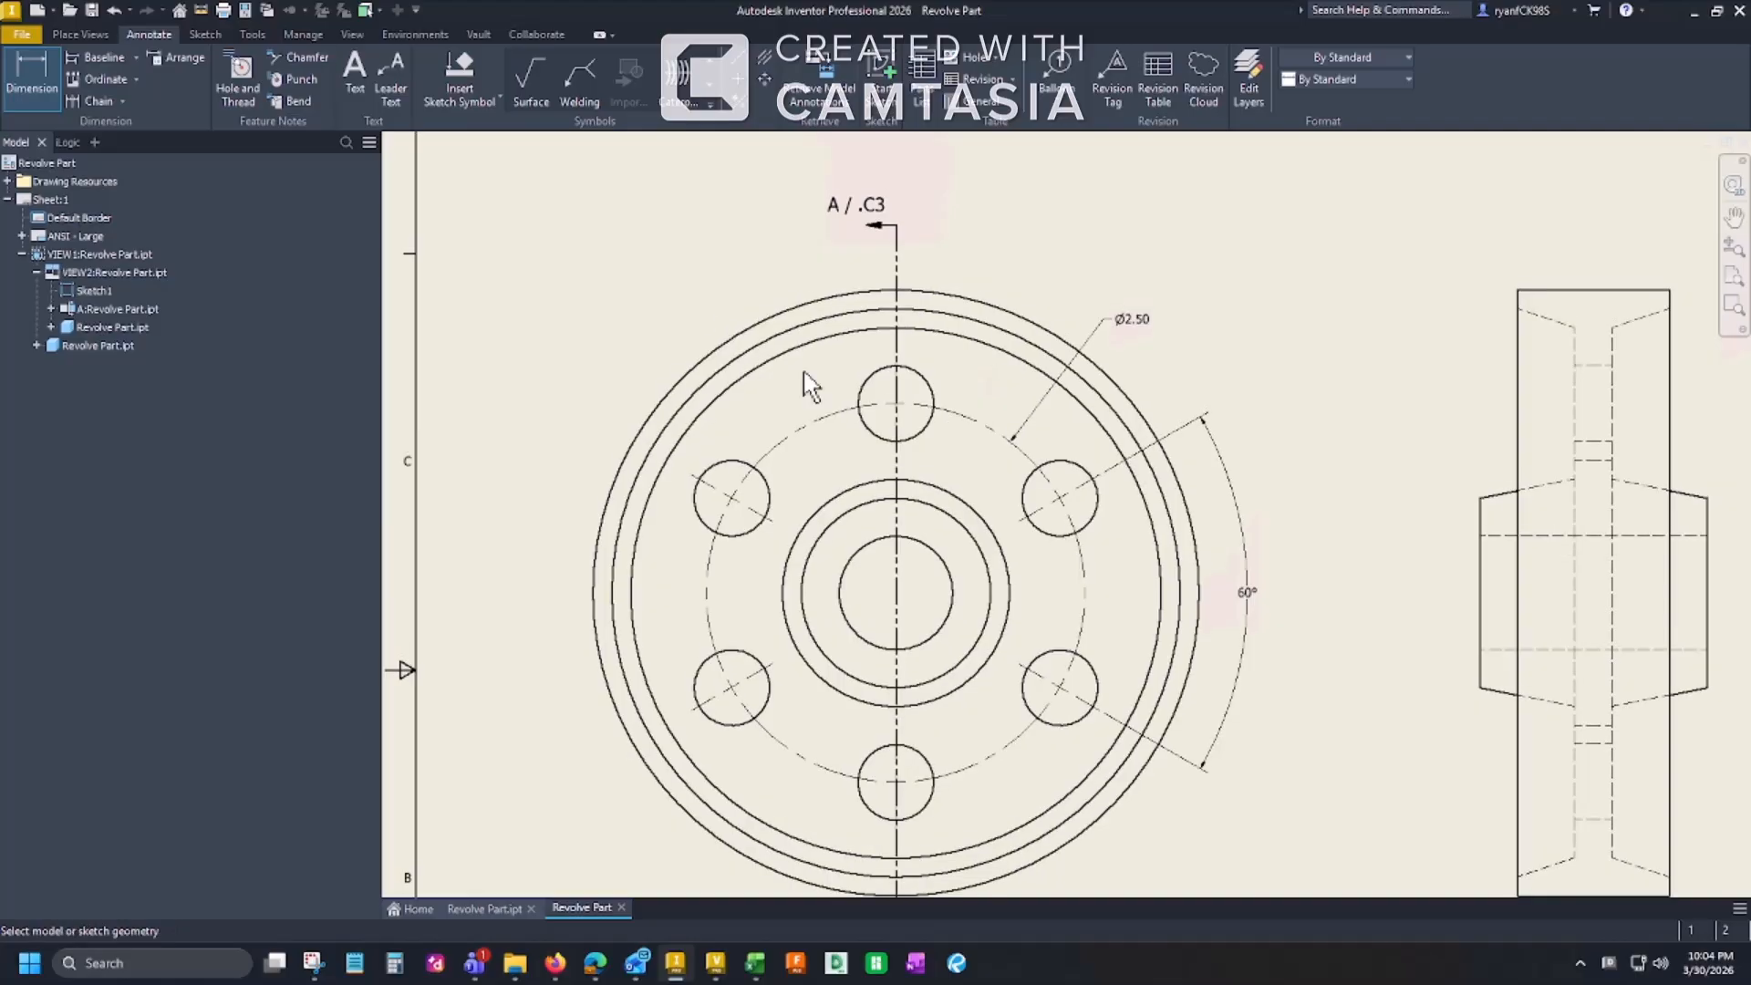
pyautogui.click(759, 86)
pyautogui.click(1030, 315)
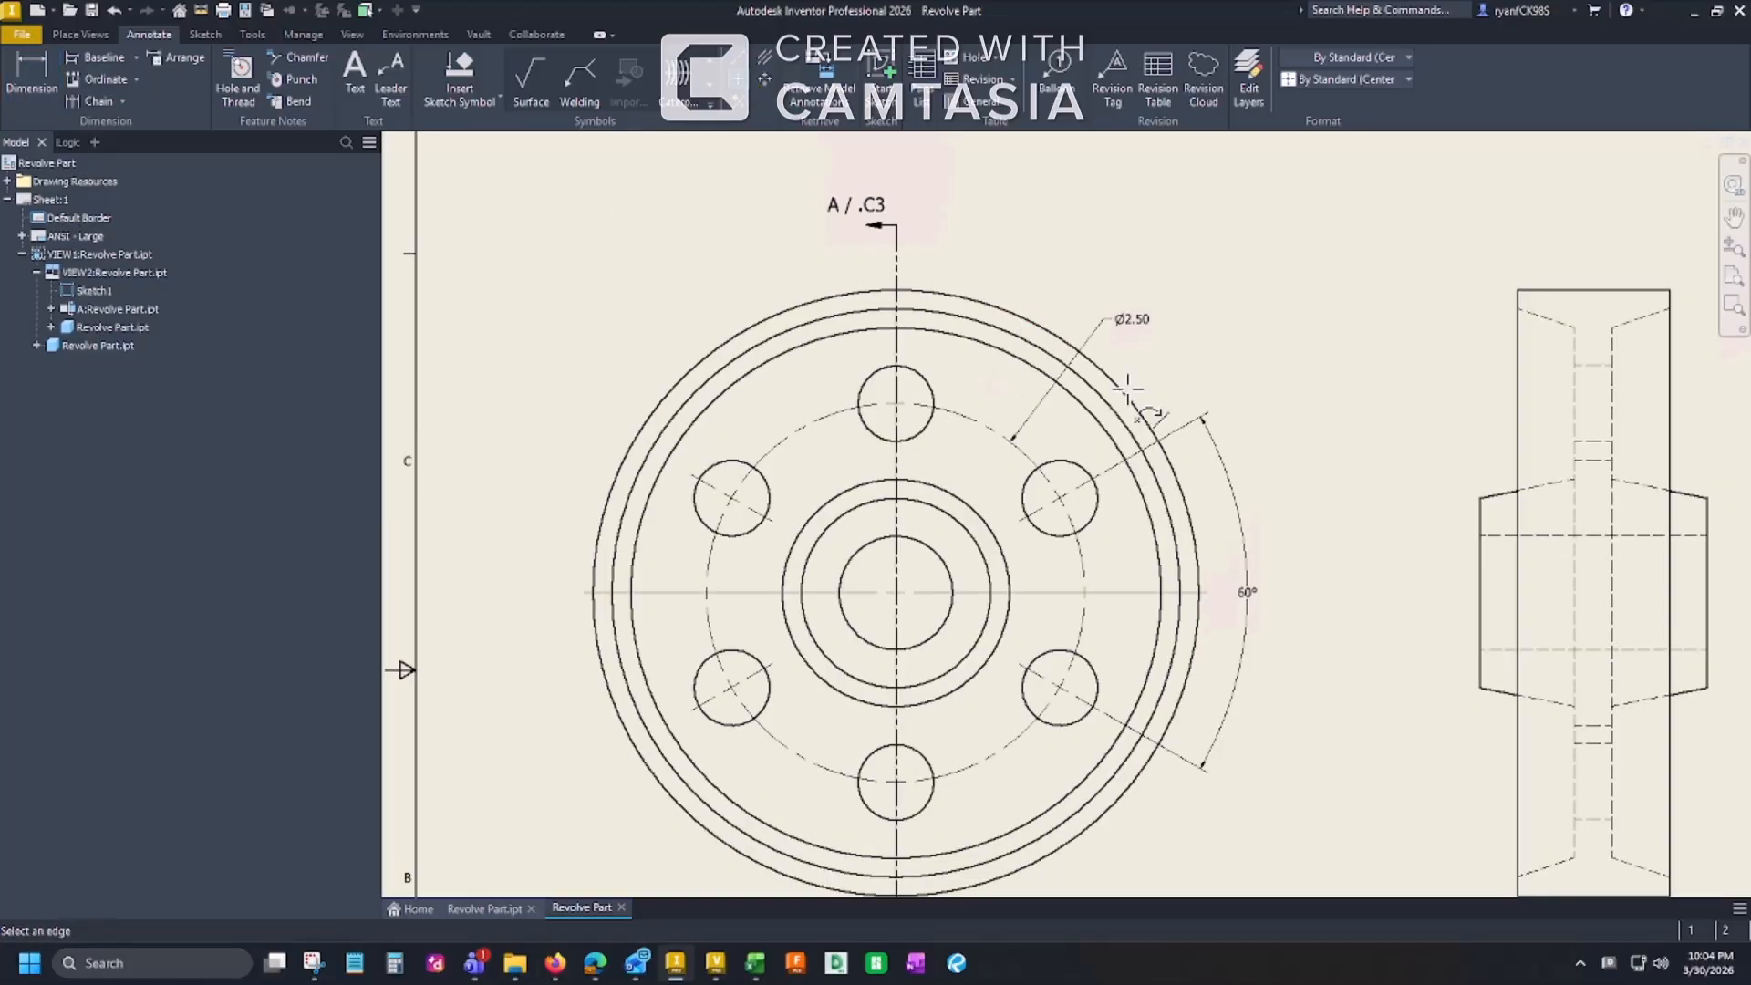
pyautogui.press('Escape')
pyautogui.moveTo(1130, 645); pyautogui.dragTo(1095, 626, button='middle')
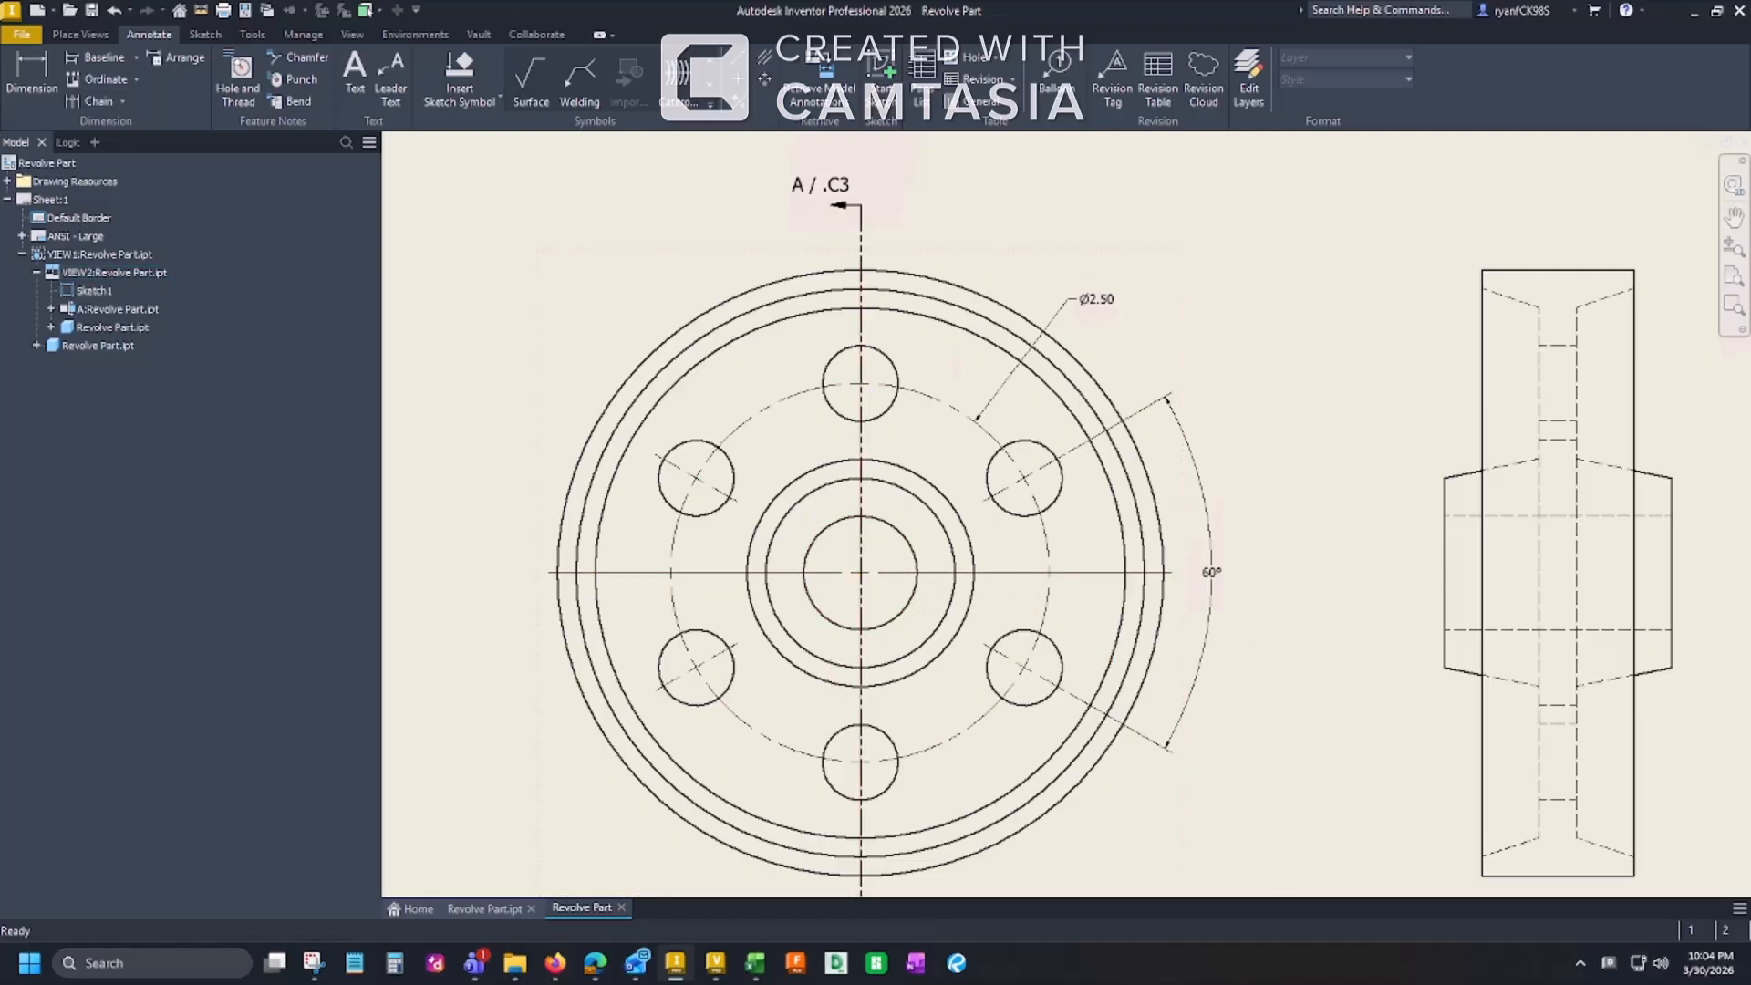
pyautogui.moveTo(887, 602); pyautogui.dragTo(908, 512, button='middle')
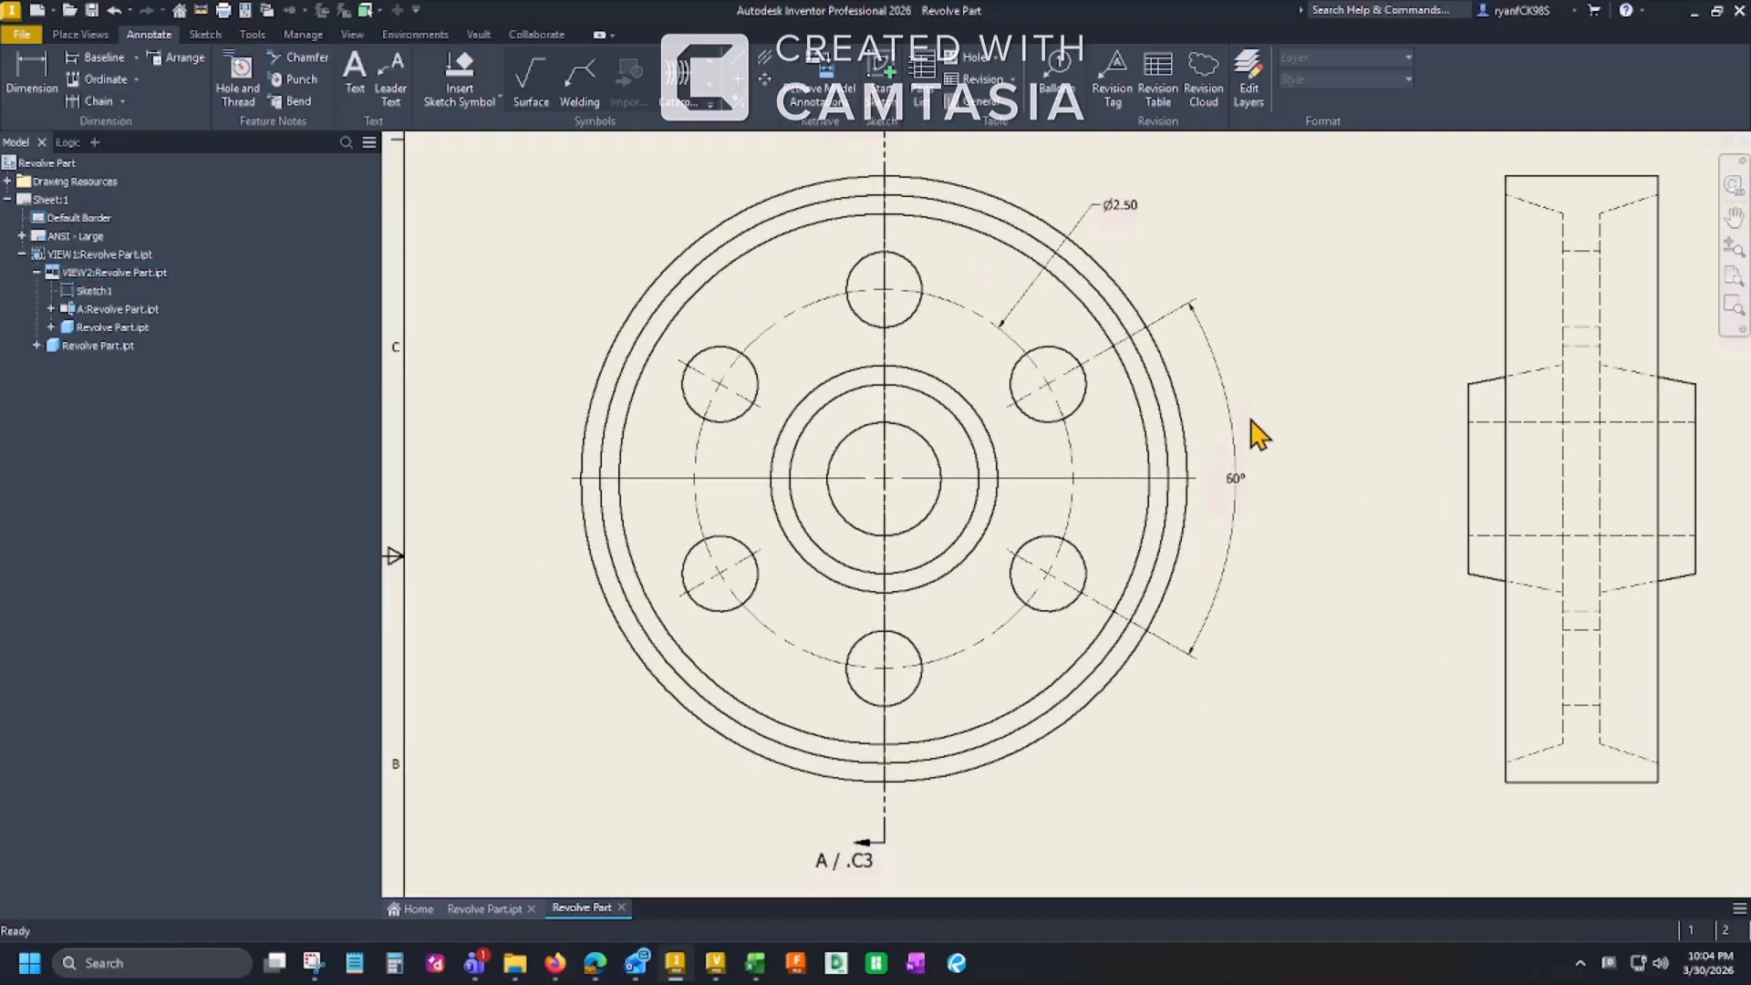
# Step: Move the 60° dimension farther from the rim and dimension the angle between the horizontal centerline and the lower-right hole's radial centre mark inside it
pyautogui.moveTo(1228, 389); pyautogui.dragTo(1249, 406)
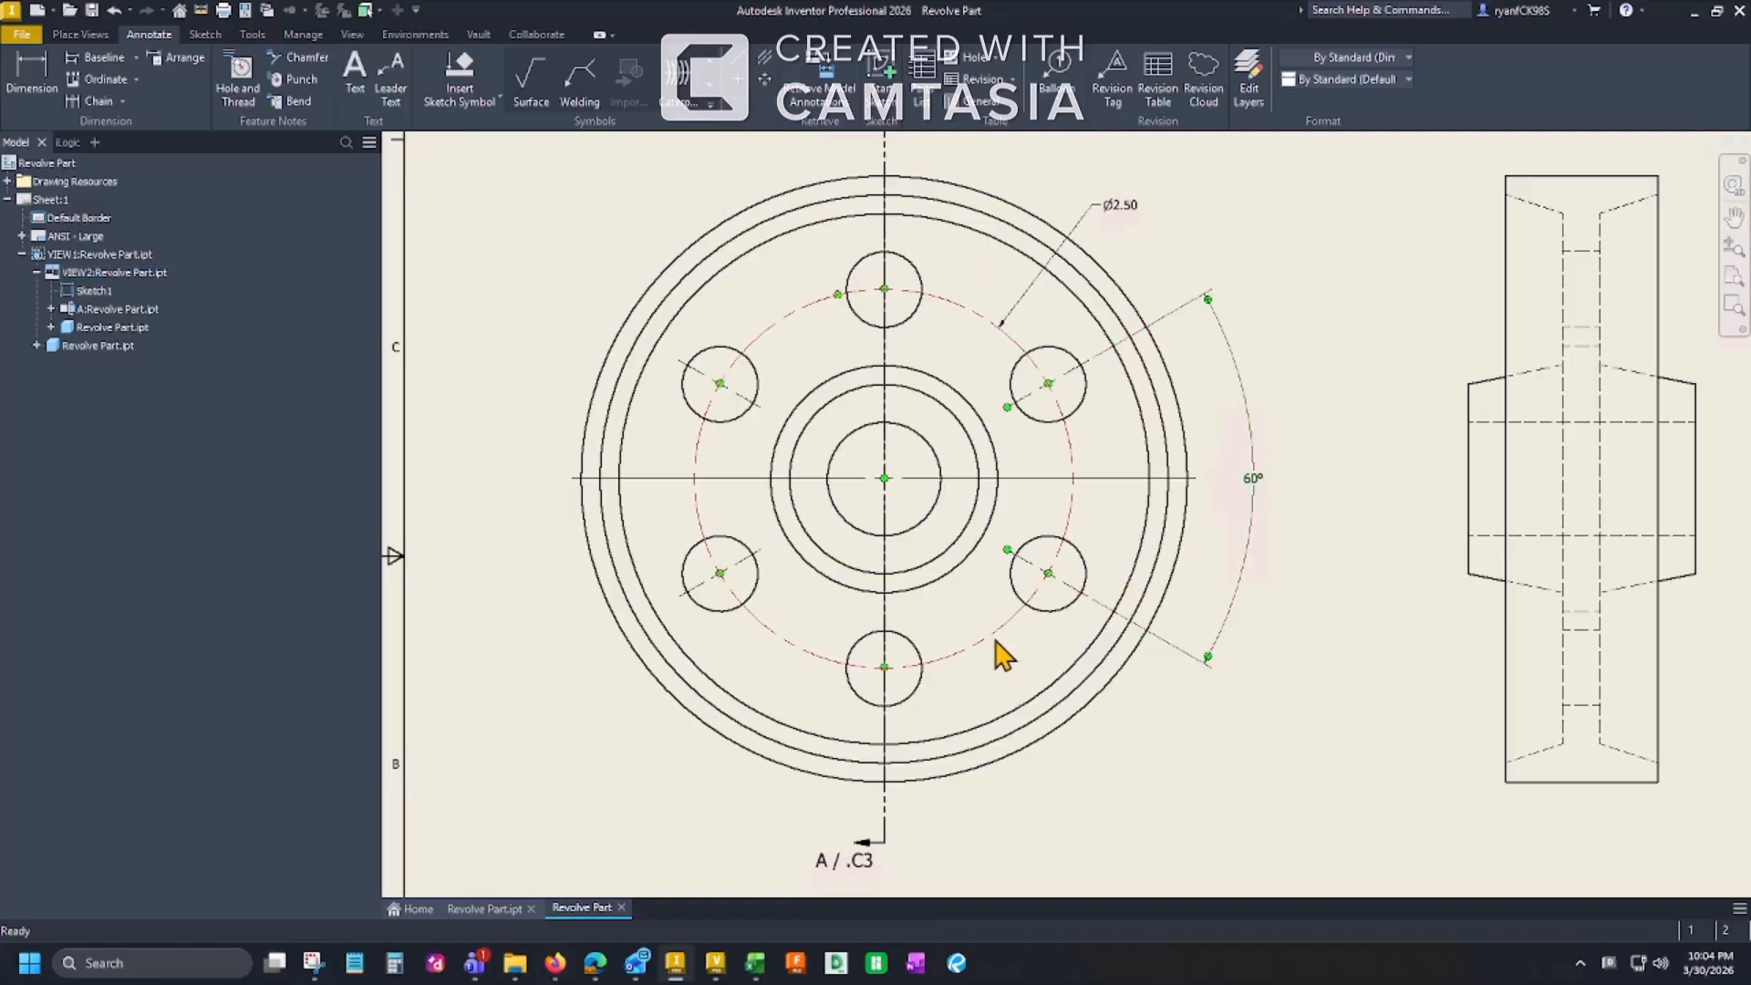
pyautogui.press('d')
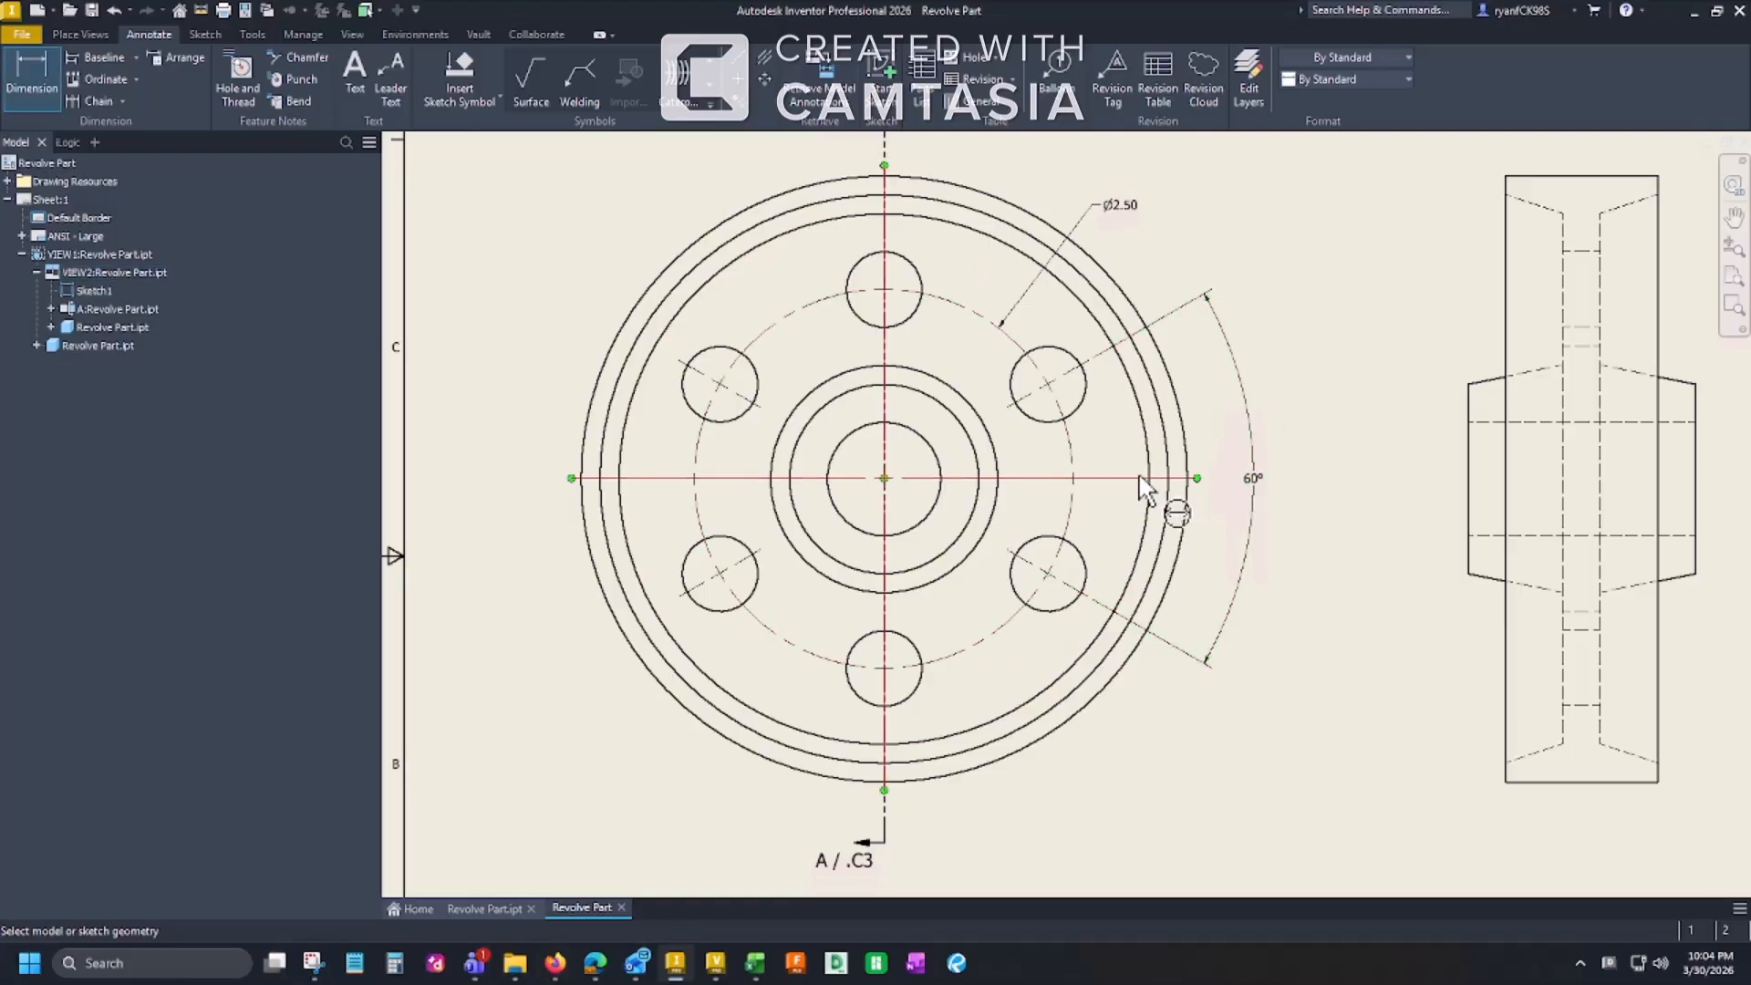
pyautogui.click(1135, 477)
pyautogui.click(1068, 585)
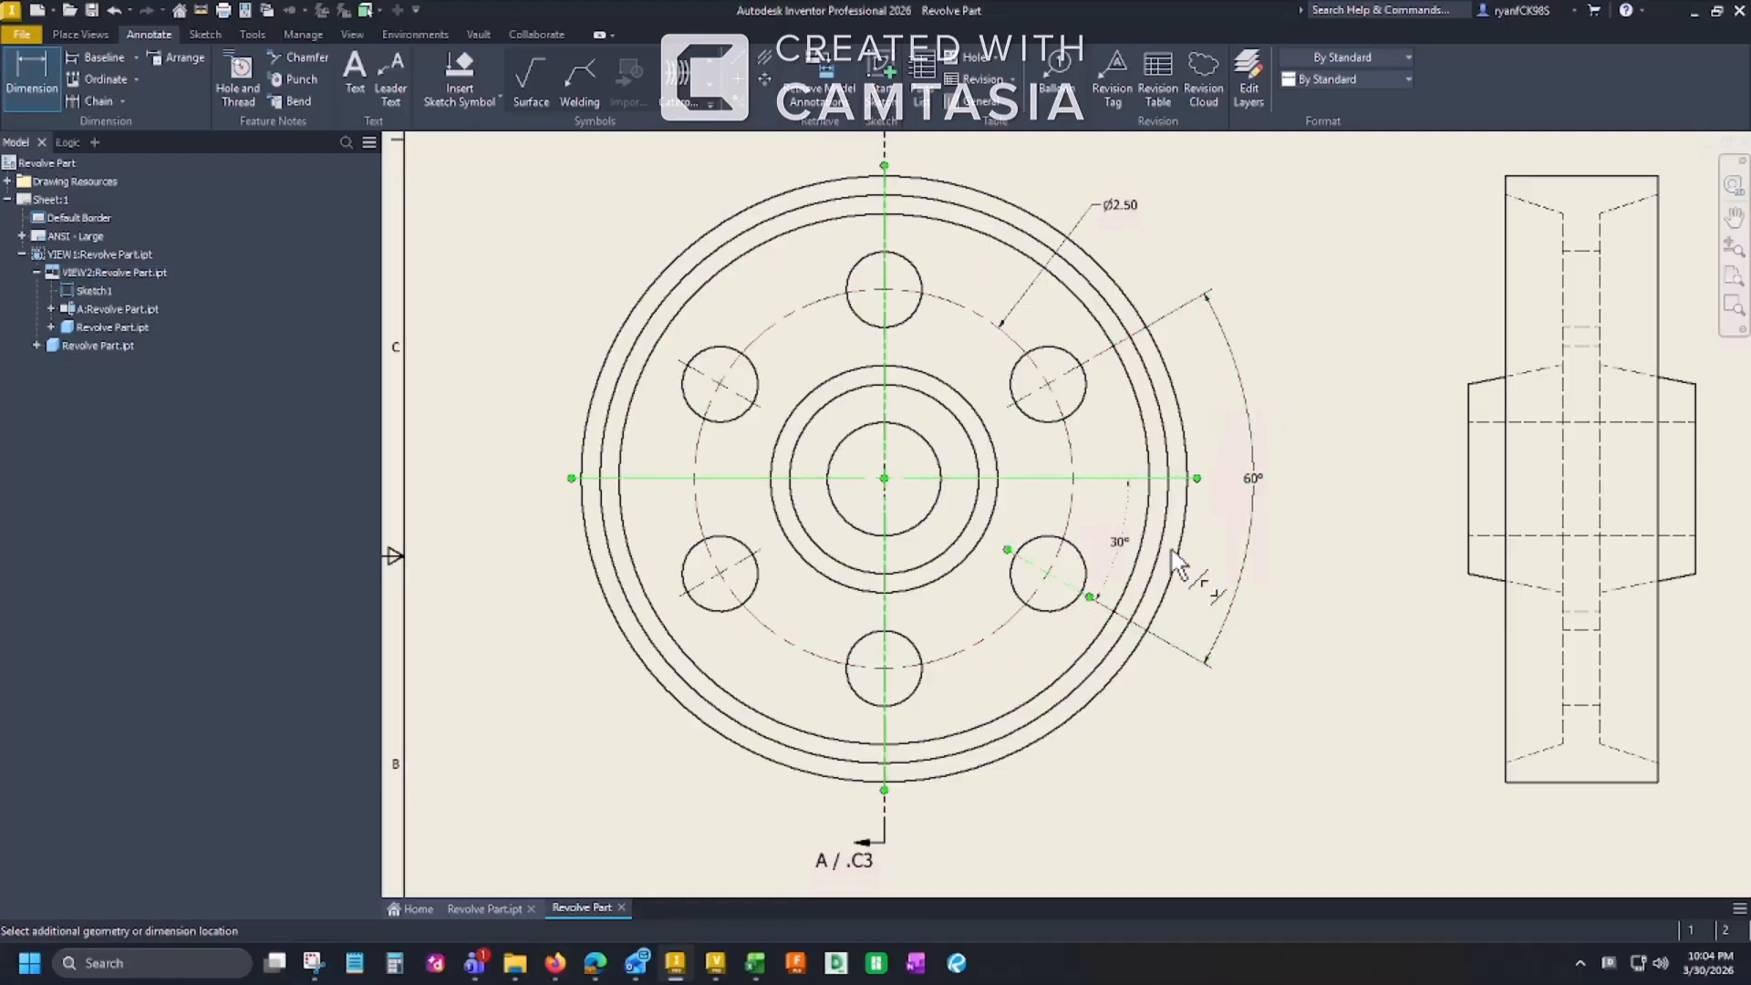
pyautogui.click(1219, 565)
pyautogui.press('Escape')
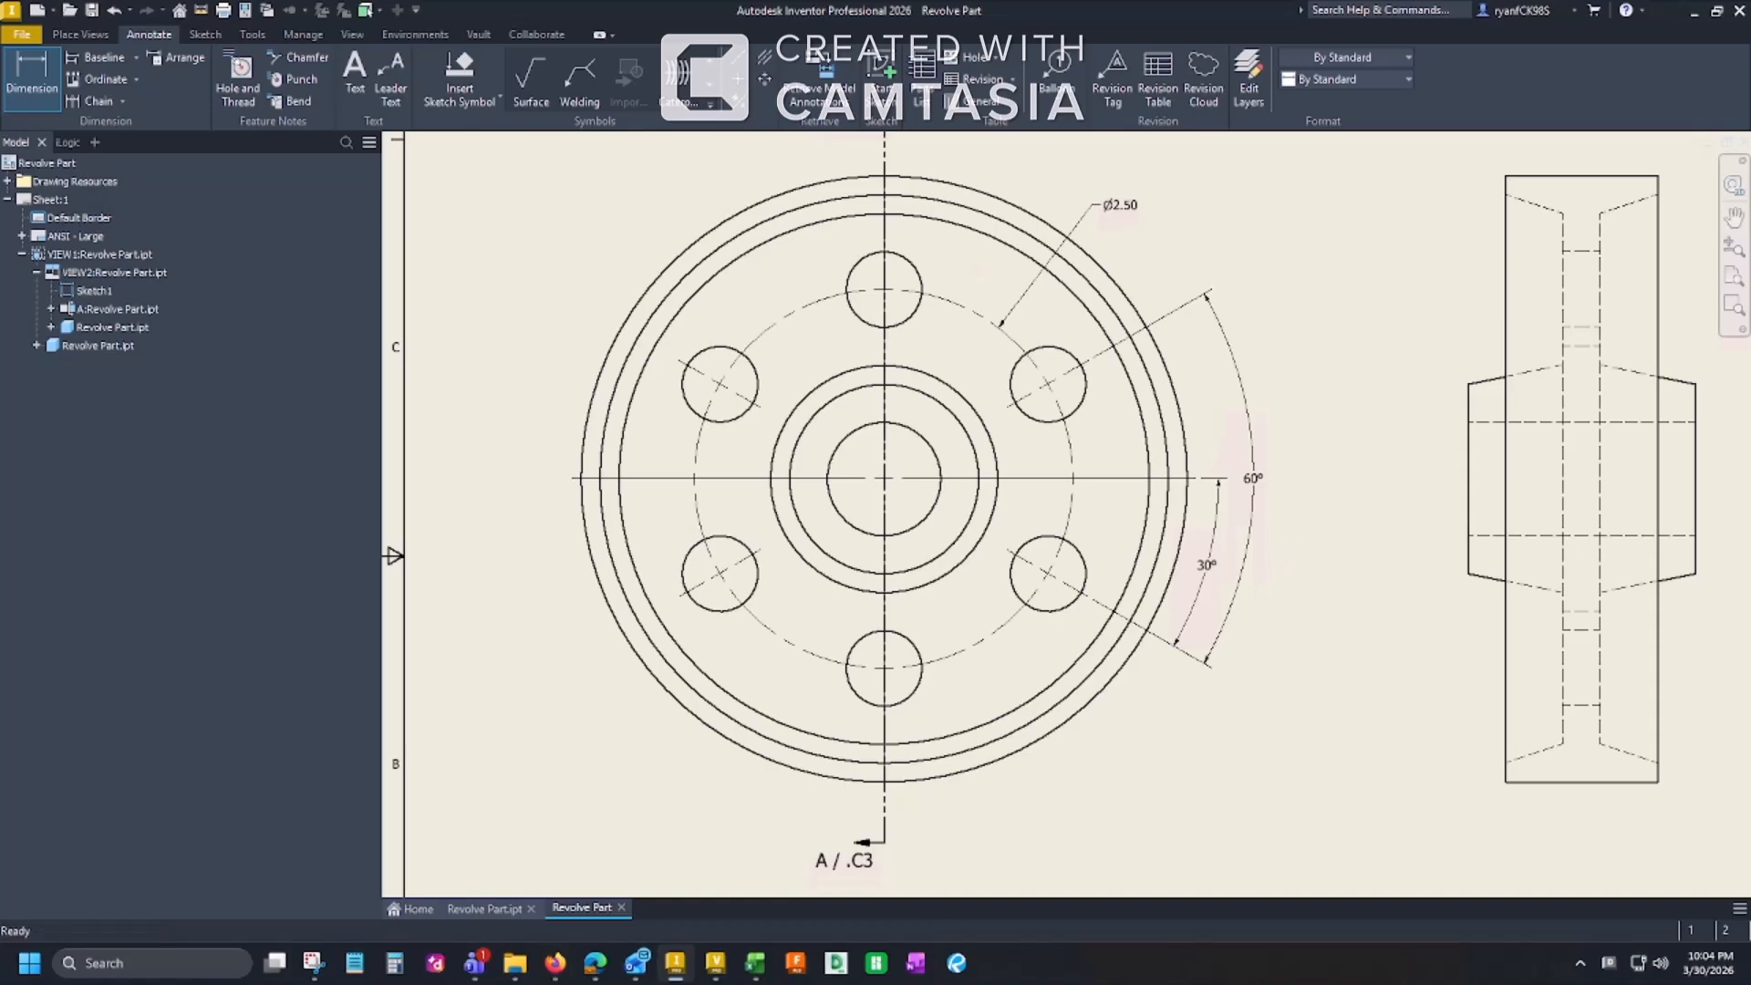
# Step: Append "TYP." to the text of the 60° dimension between the right-hand web holes
pyautogui.doubleClick(1306, 575)
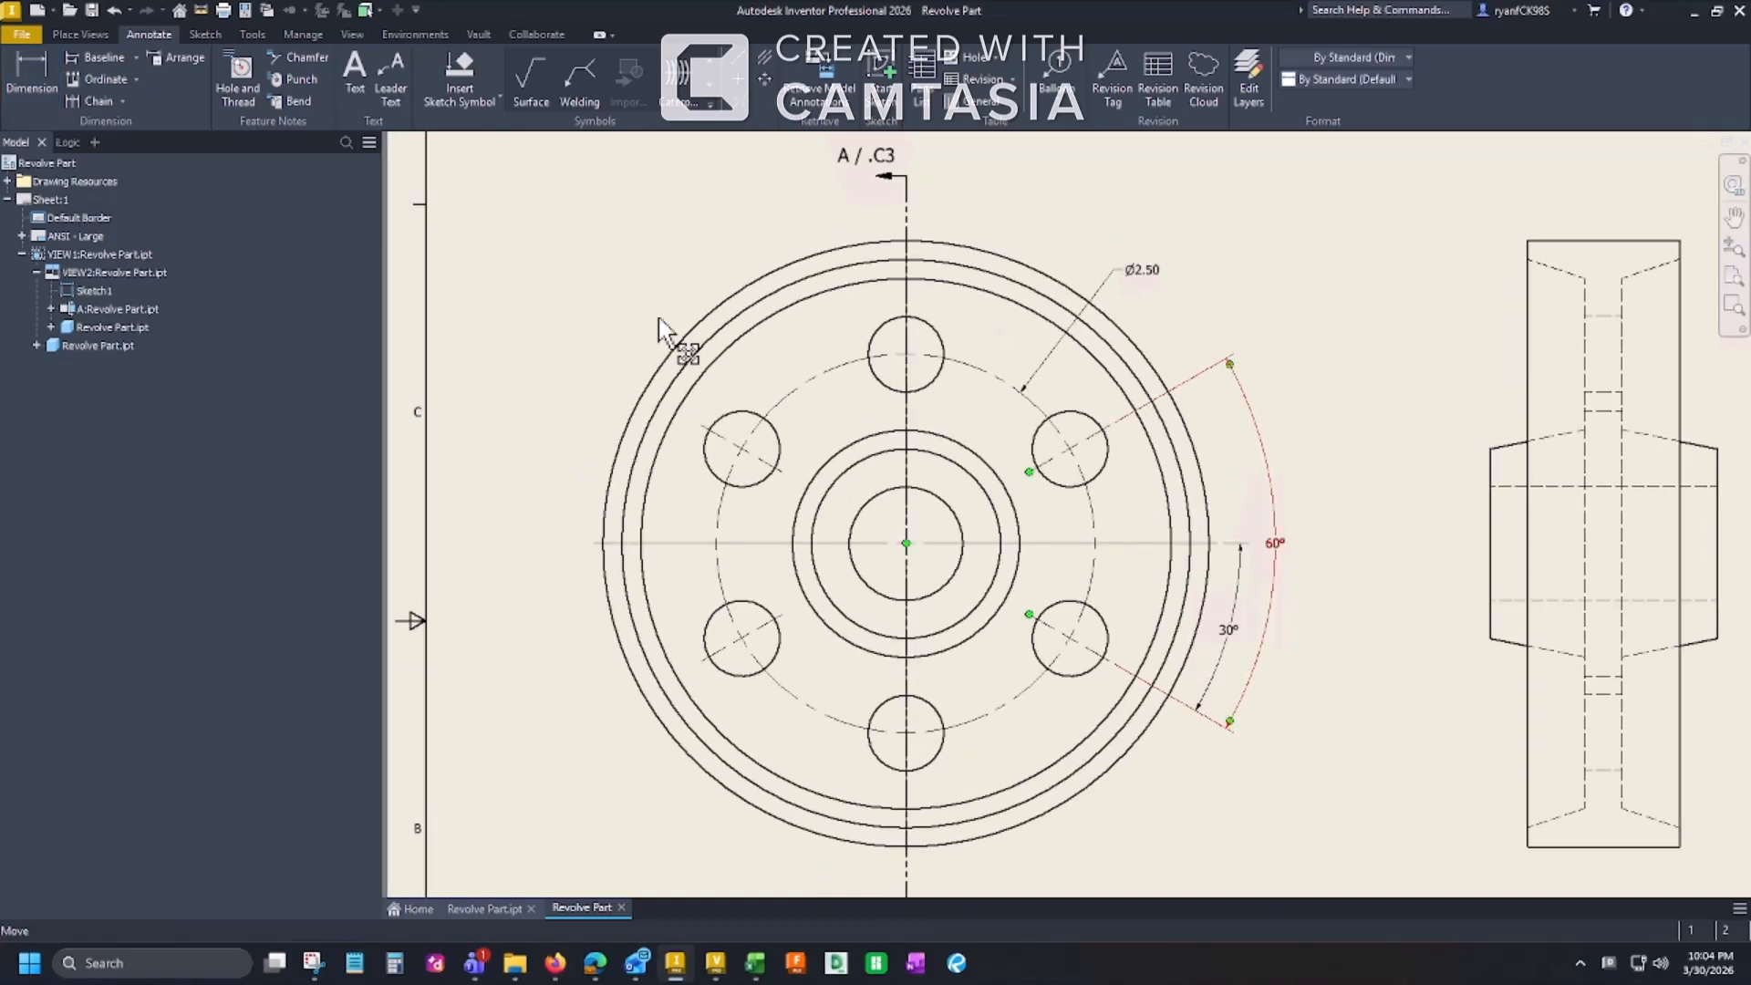
pyautogui.click(417, 181)
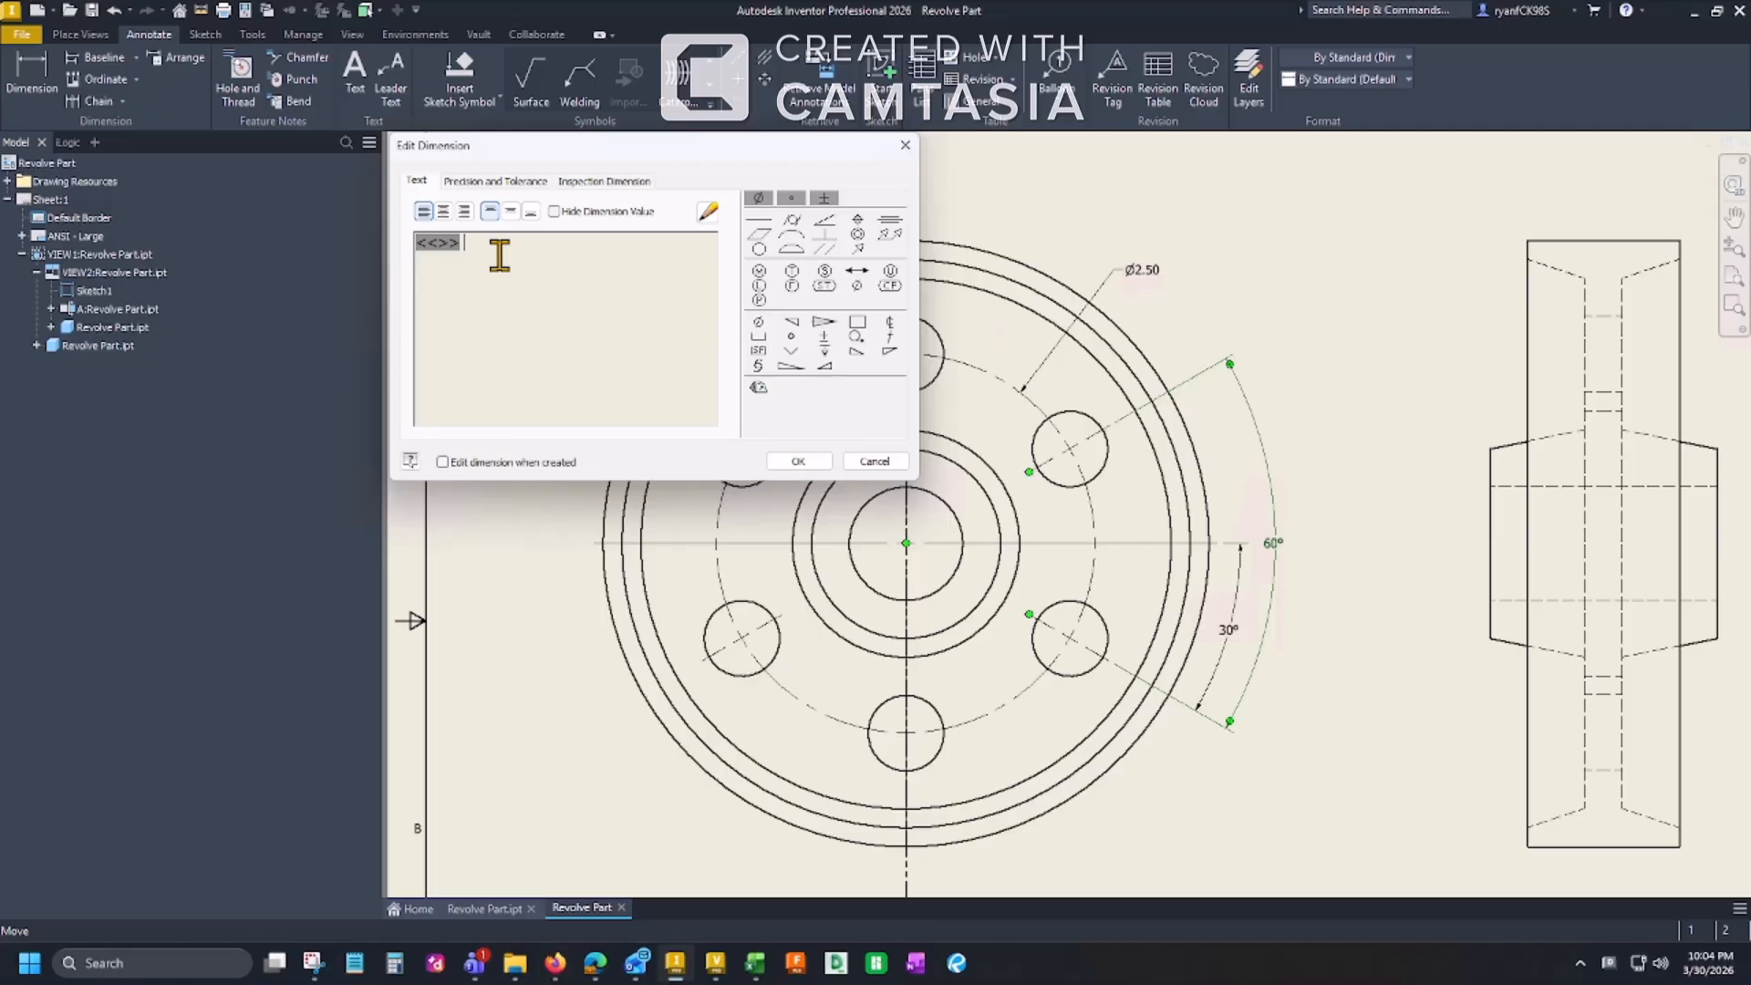
pyautogui.write('TYP.')
pyautogui.click(800, 461)
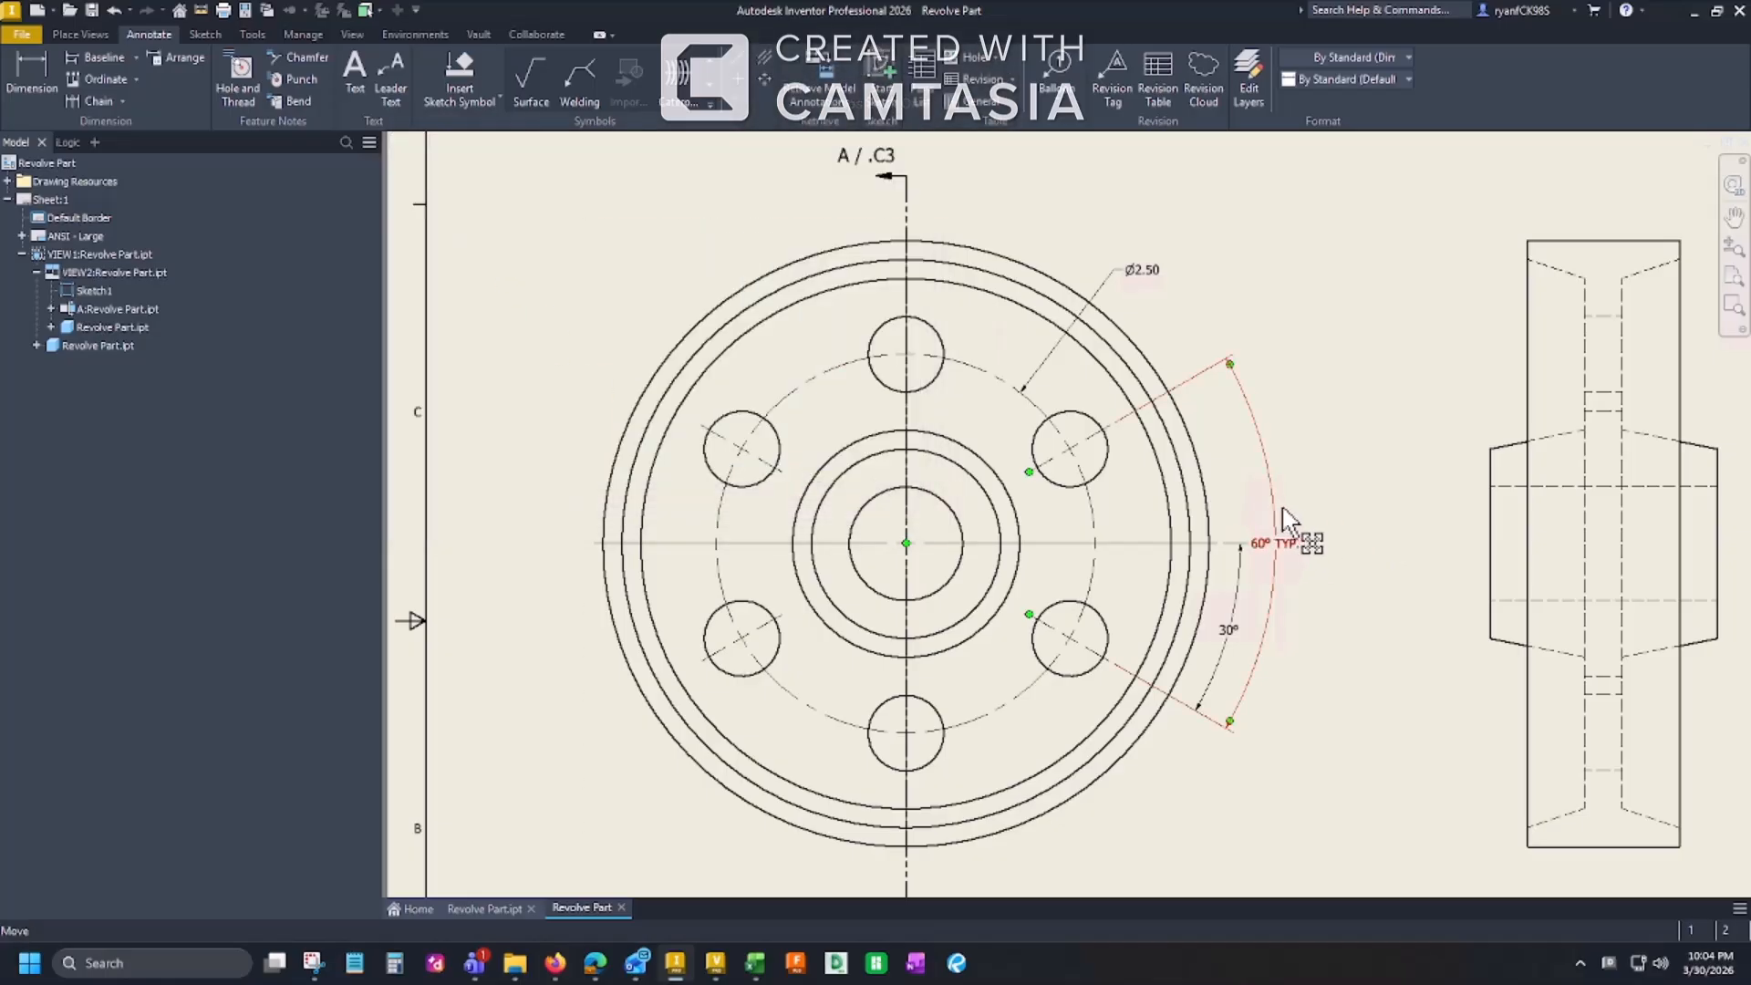
# Step: Dimension the diameter of the lower-right web hole in the circular wheel view, placing the text outside the rim below it
pyautogui.moveTo(1341, 625); pyautogui.dragTo(1268, 627, button='middle')
pyautogui.scroll(-3, 1192, 437)
pyautogui.scroll(3, 1142, 732)
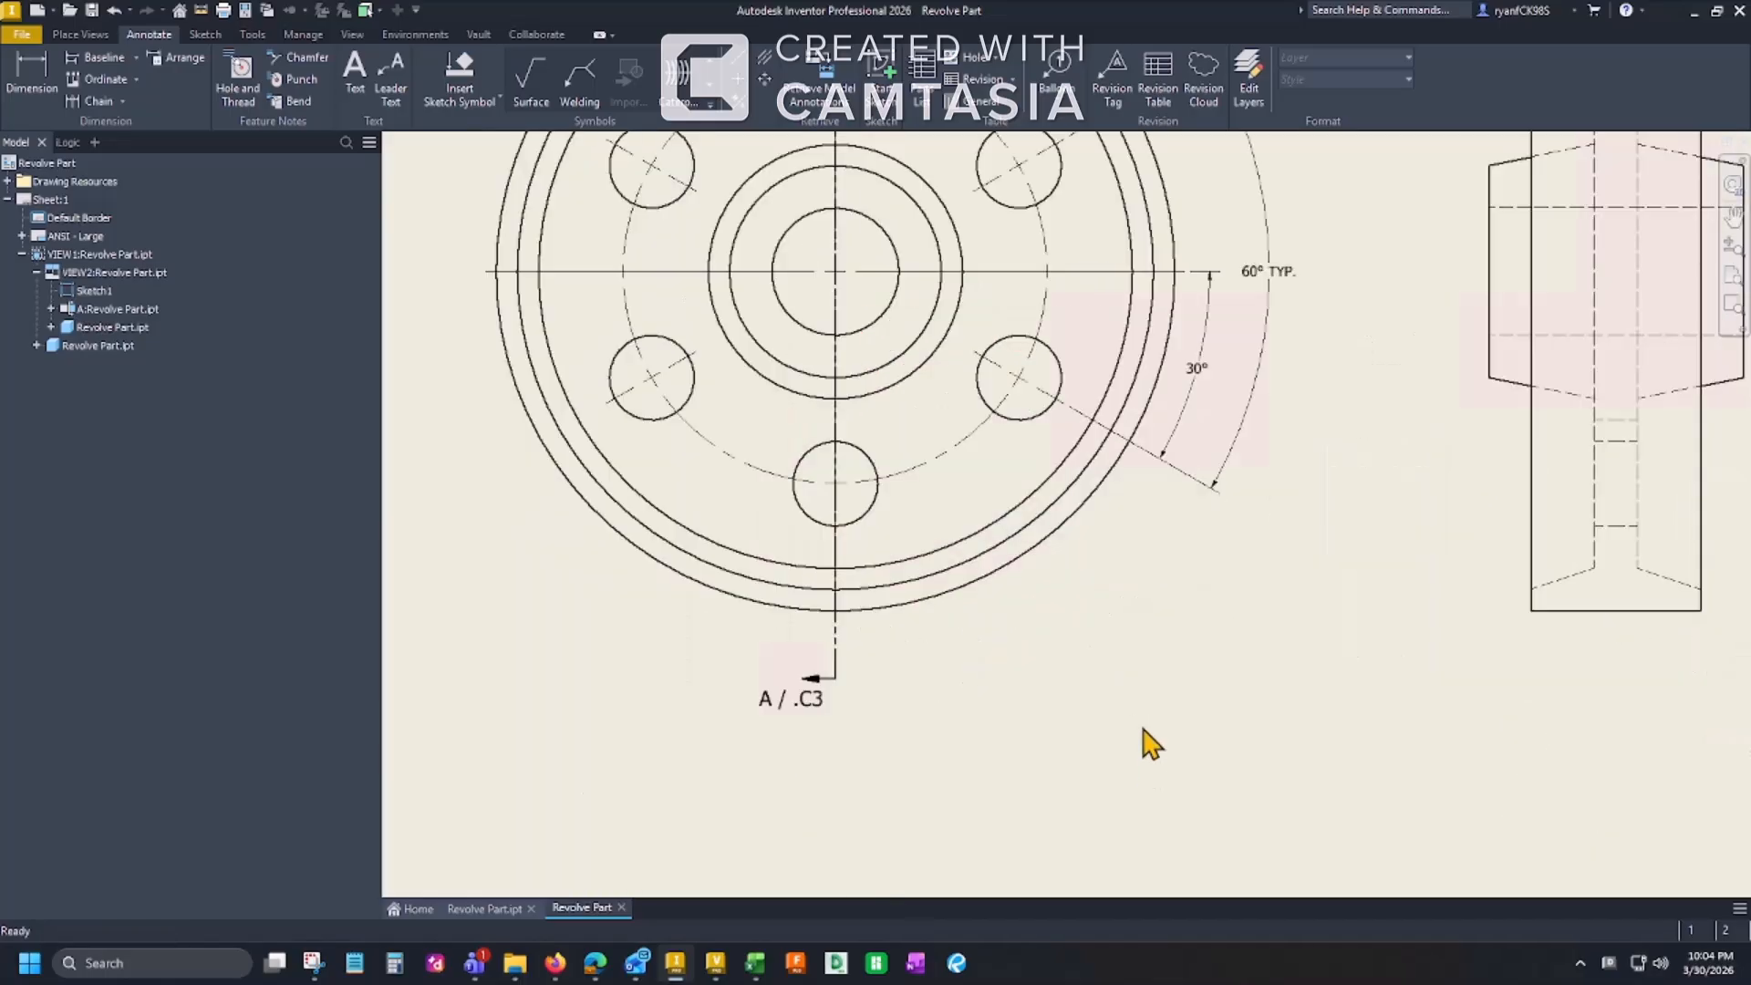
pyautogui.press('d')
pyautogui.click(1038, 421)
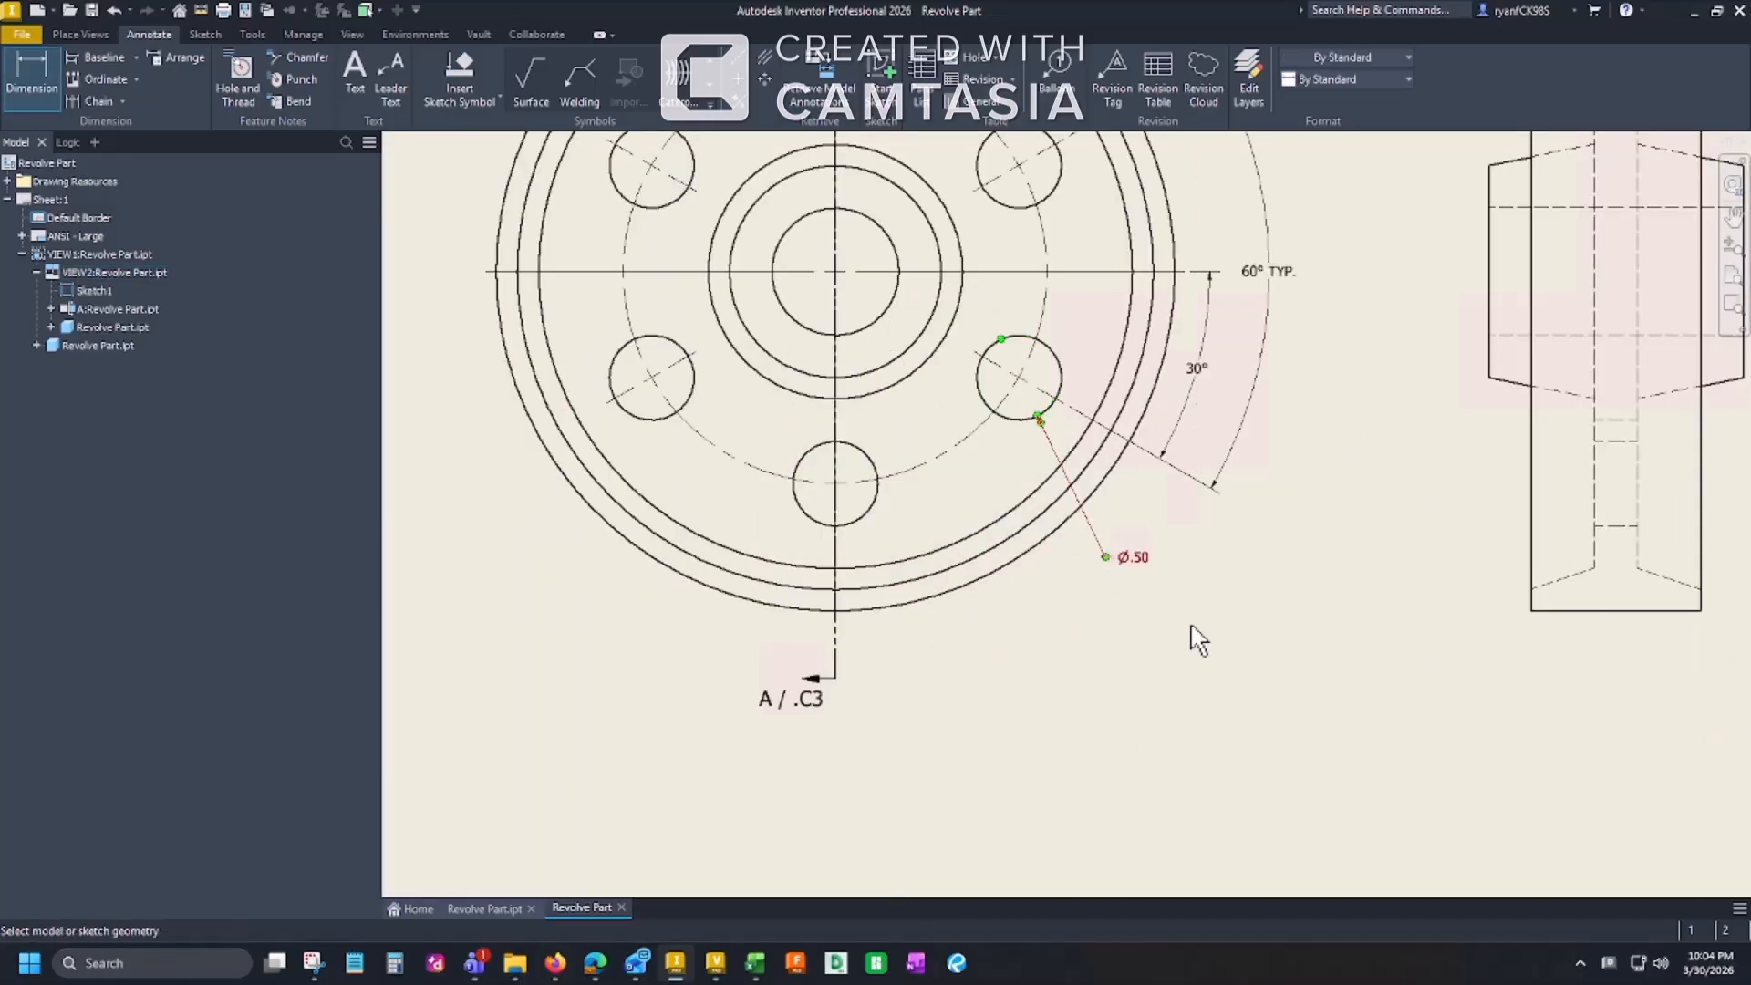
pyautogui.scroll(-3, 1049, 601)
pyautogui.moveTo(1050, 601); pyautogui.dragTo(894, 732, button='middle')
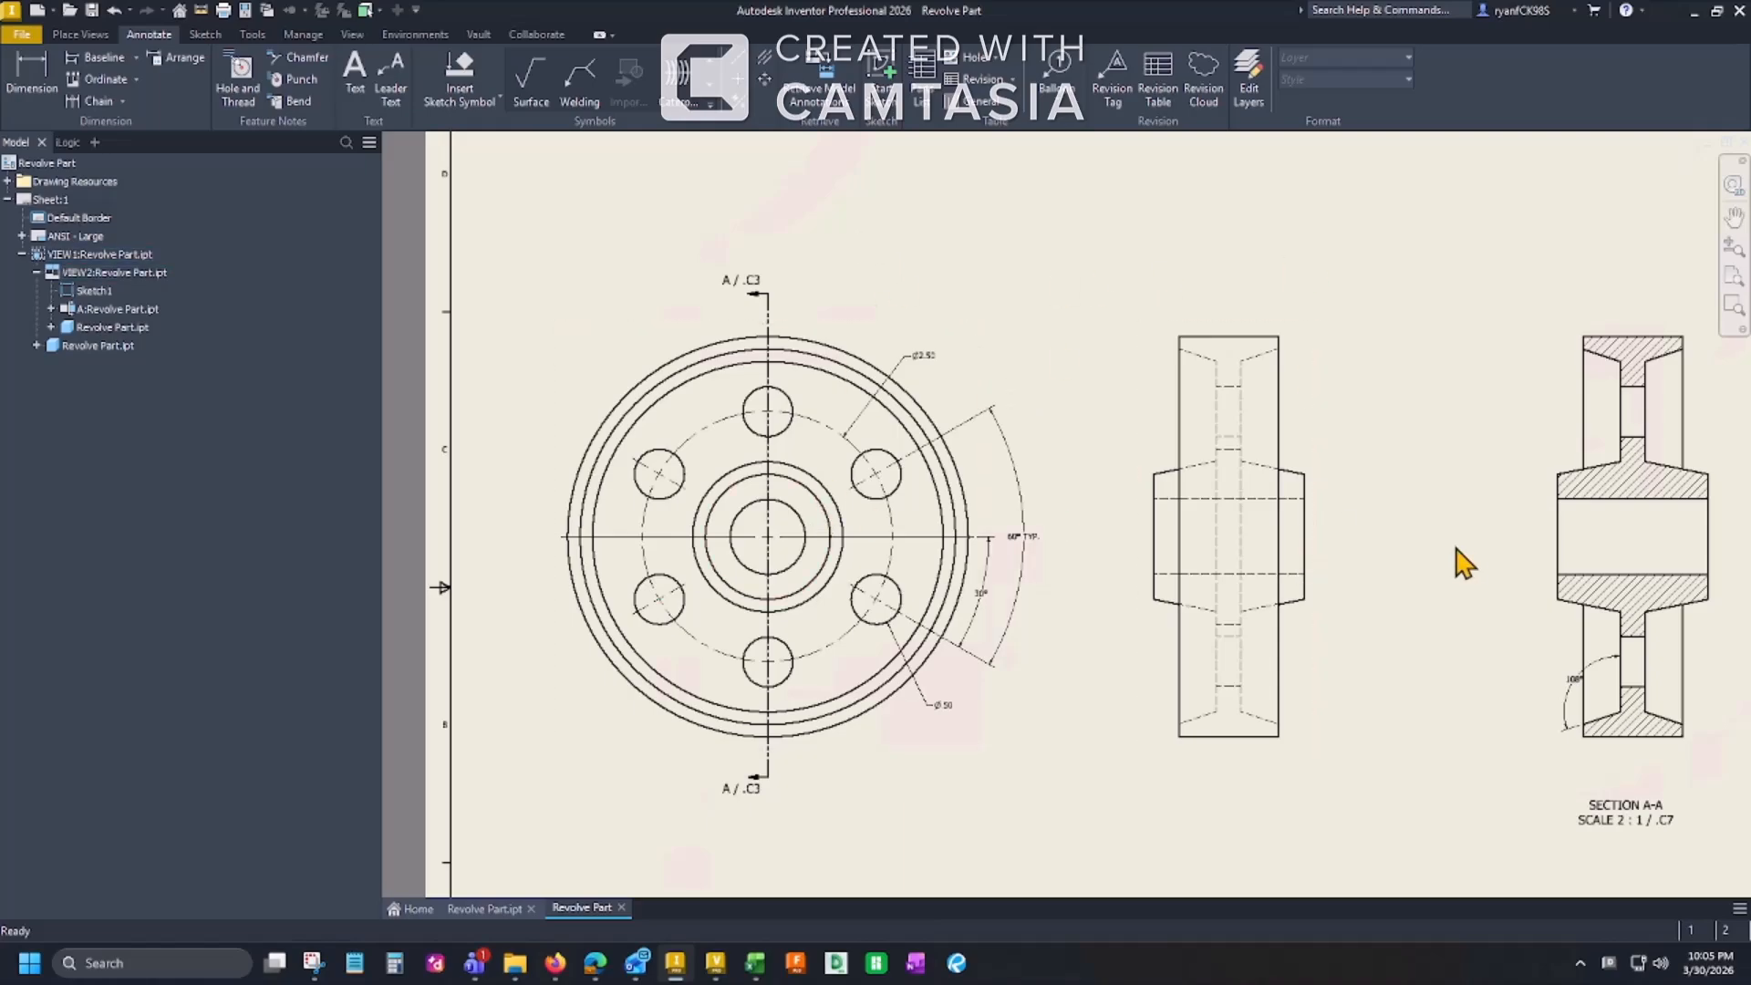
pyautogui.press('Home')
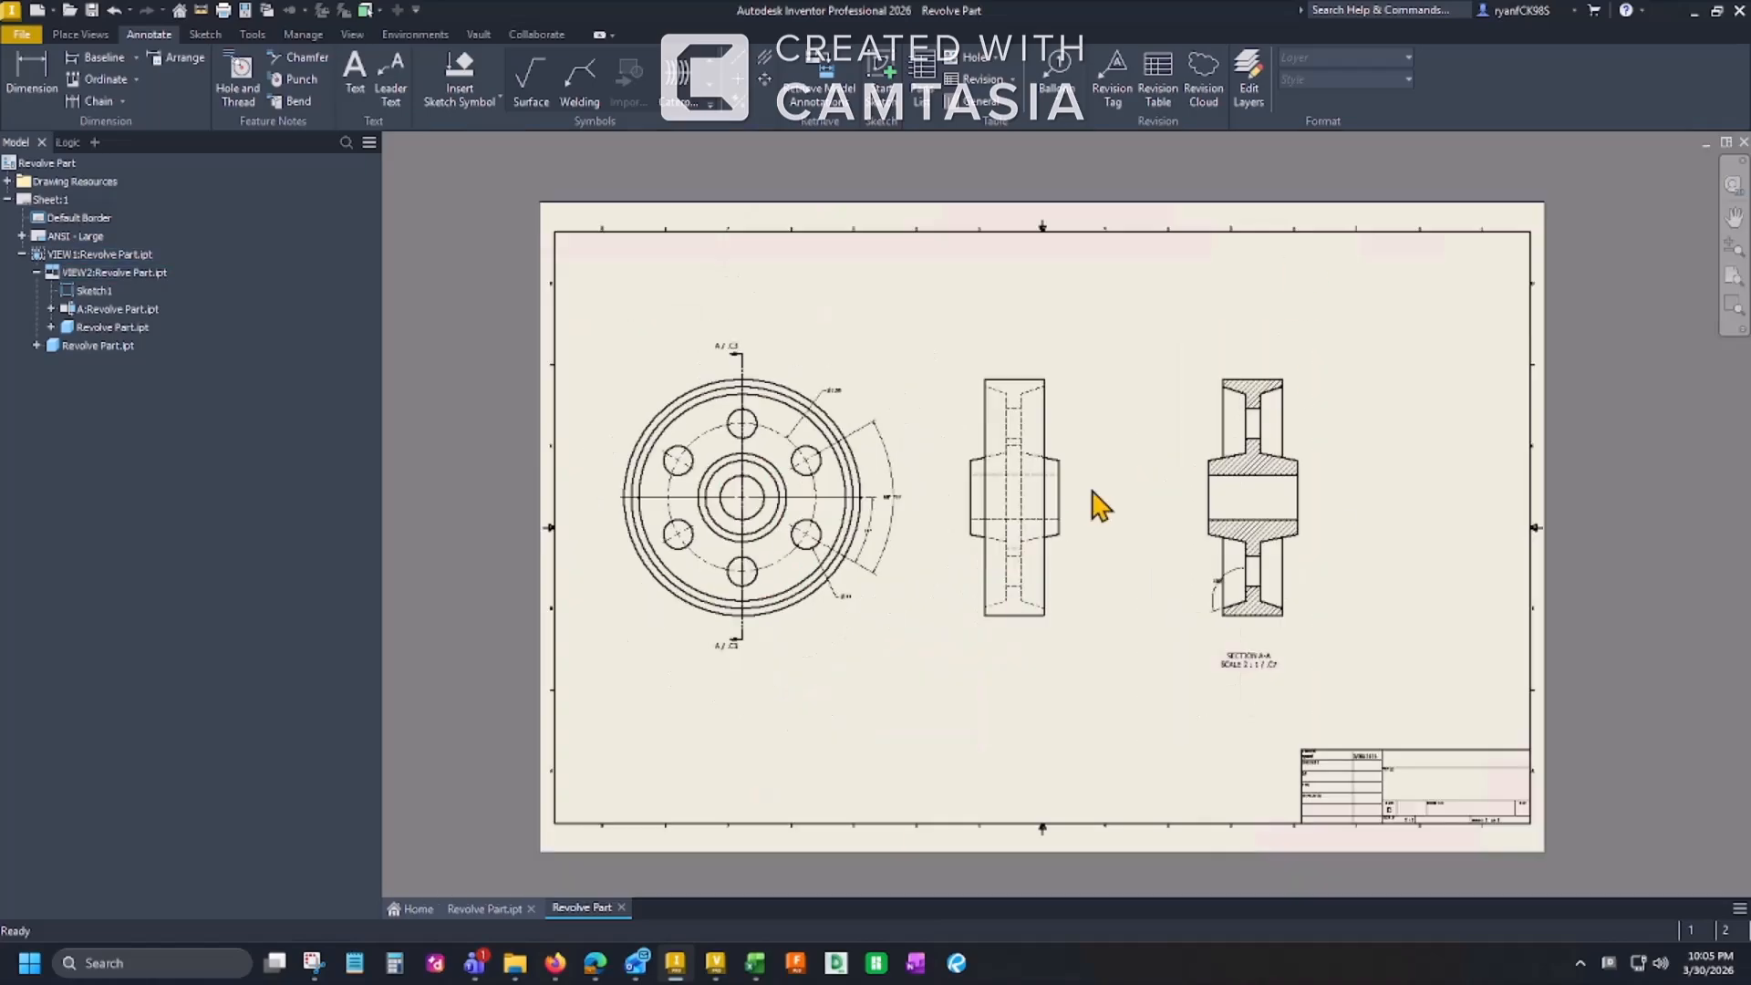